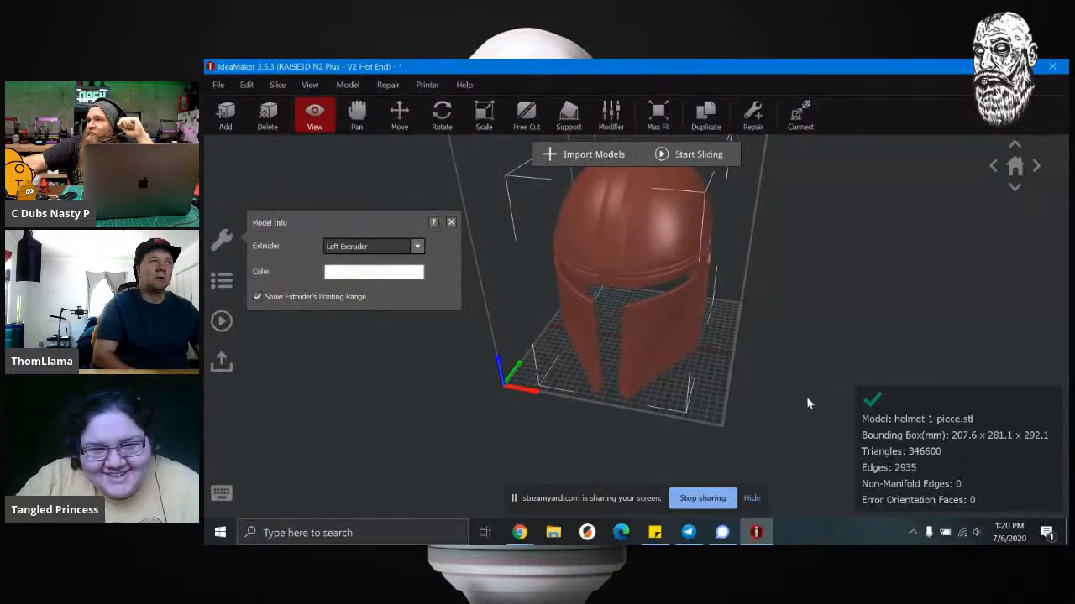
Step: Generate auto supports for the helmet with a 20 mm pillar size and a 60-degree overhang angle
{"action": "left_click", "coordinate": [568, 115]}
{"action": "left_click", "coordinate": [360, 378]}
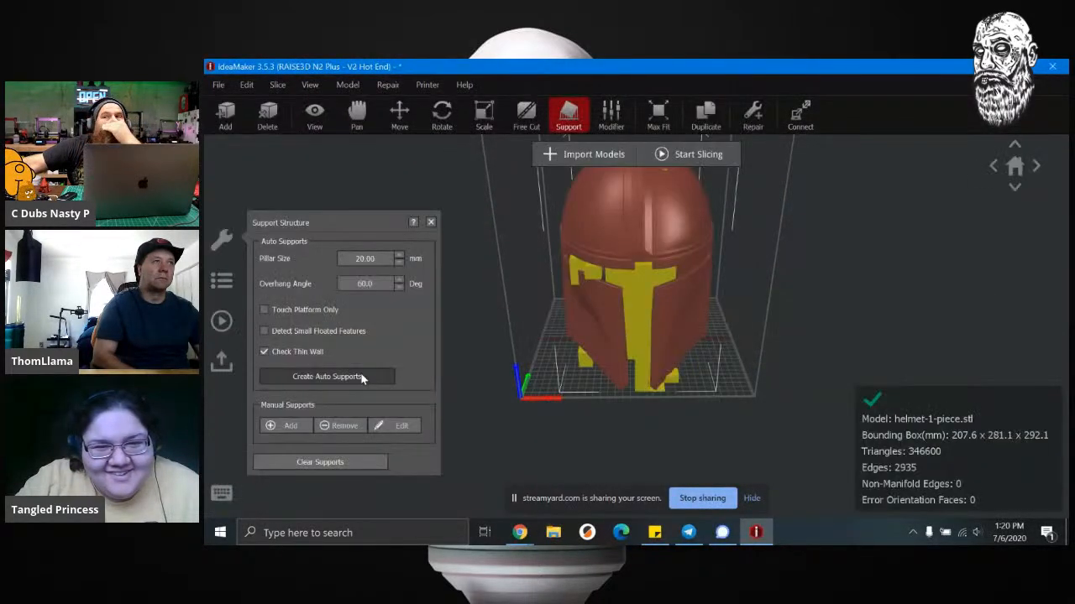
{"action": "right_click", "coordinate": [615, 413]}
{"action": "left_click", "coordinate": [453, 410]}
{"action": "left_click", "coordinate": [642, 424]}
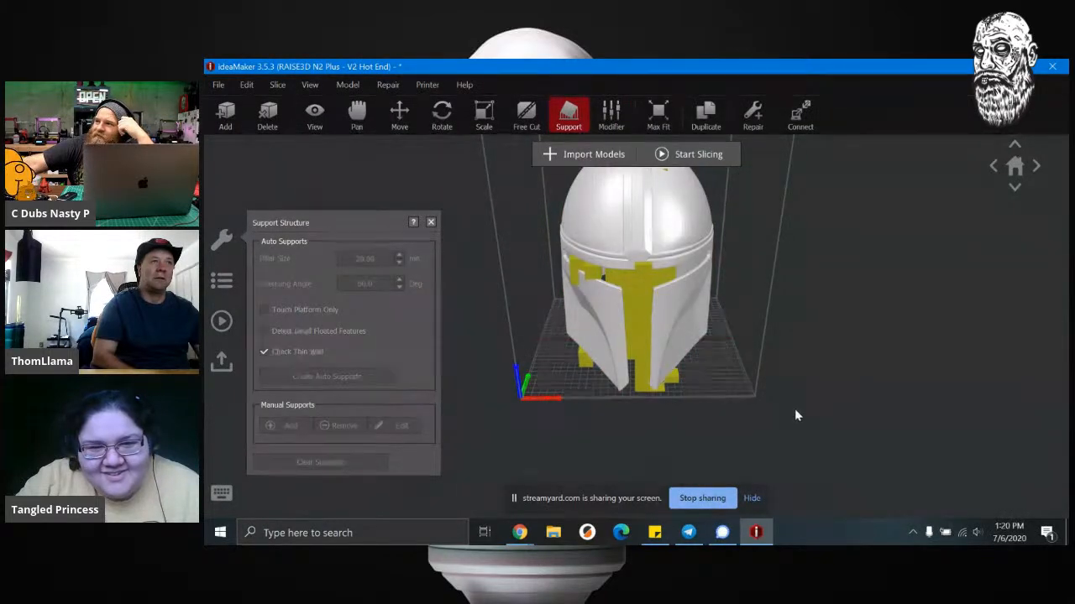
{"action": "left_click_drag", "start_coordinate": [727, 415], "coordinate": [205, 428]}
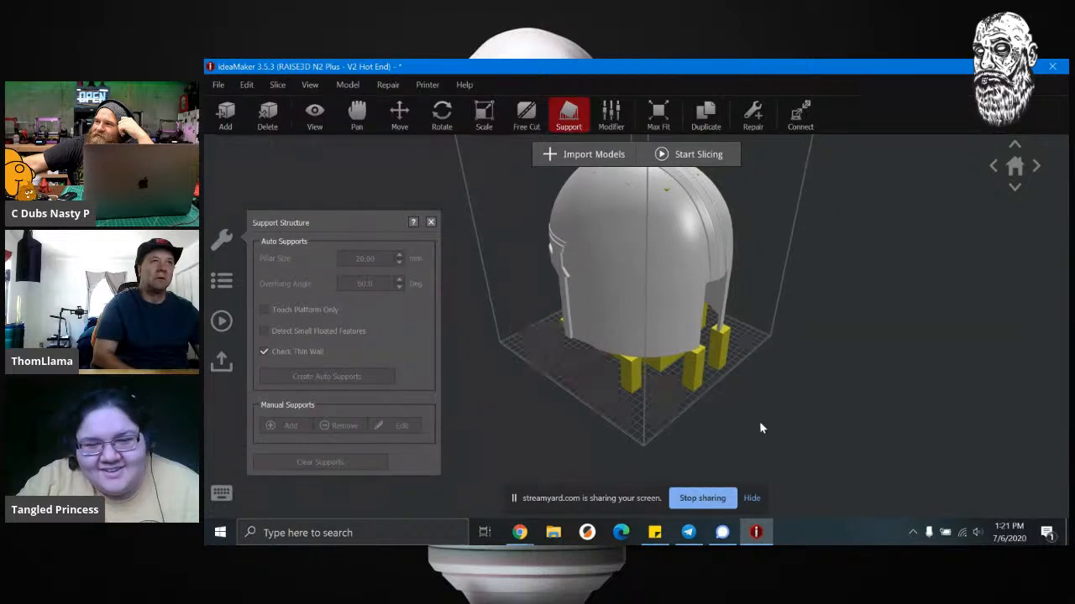
Step: Try slicing the supported helmet with the Speed - N2 Plus - PLA template and stop the slicing job
{"action": "left_click", "coordinate": [671, 156]}
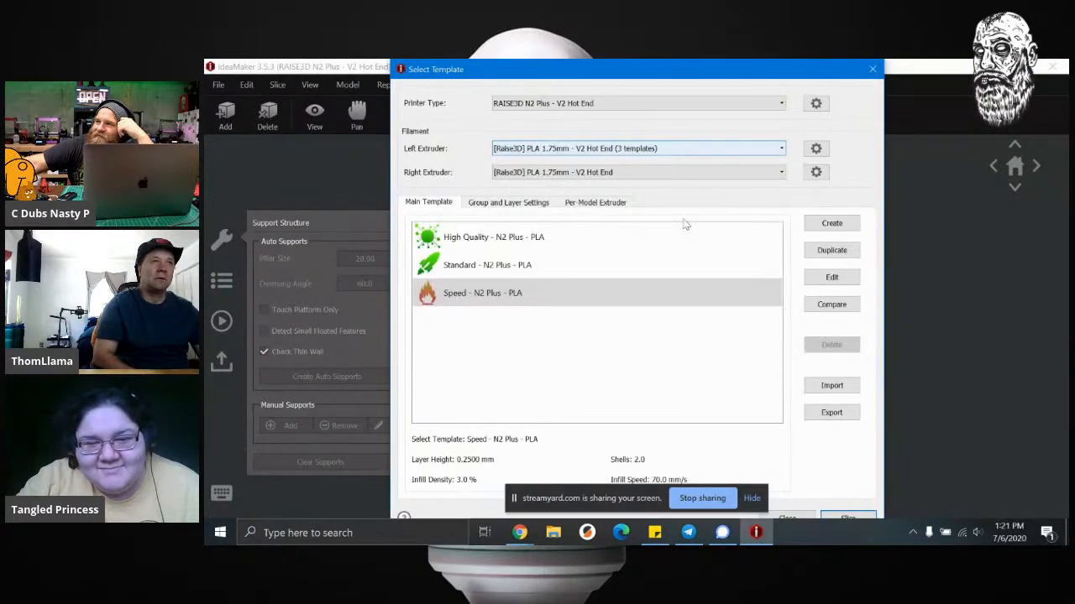
{"action": "left_click", "coordinate": [837, 519]}
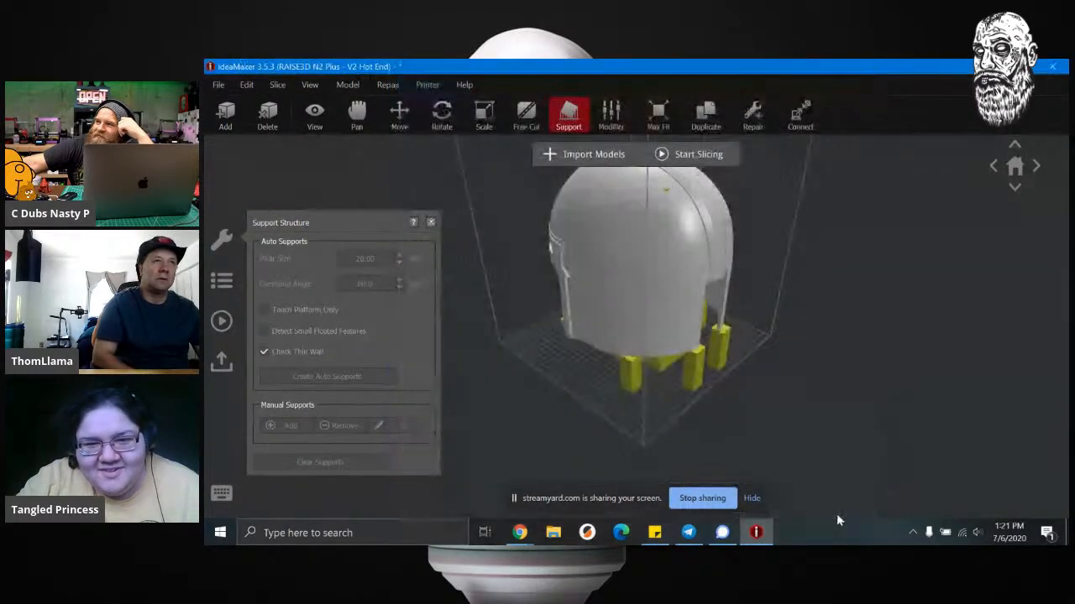
{"action": "left_click", "coordinate": [663, 322]}
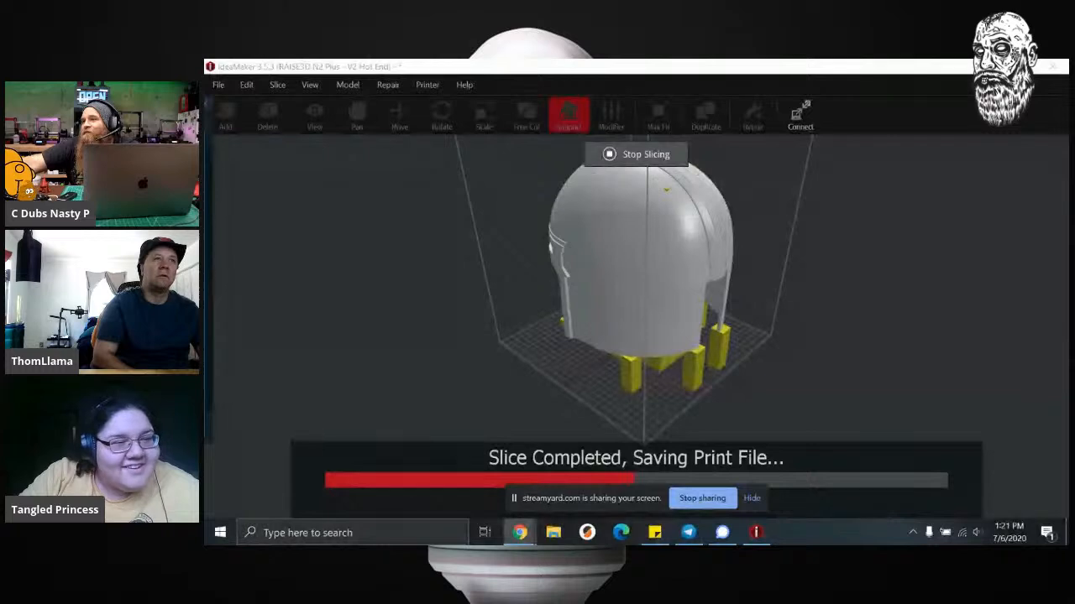
{"action": "left_click_drag", "start_coordinate": [588, 383], "coordinate": [563, 379]}
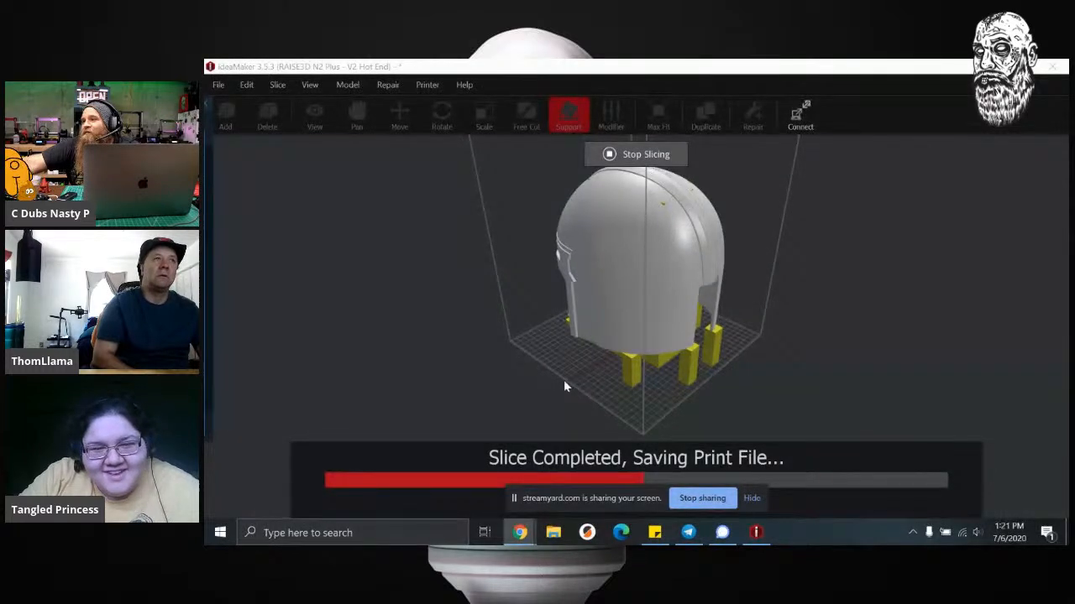
{"action": "left_click_drag", "start_coordinate": [552, 409], "coordinate": [538, 368]}
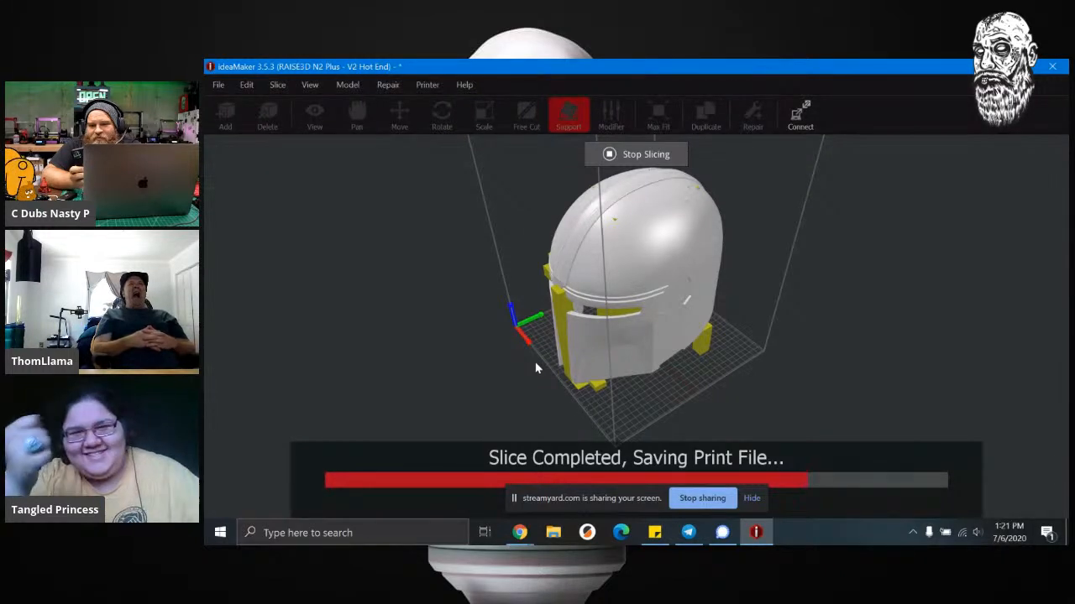
{"action": "left_click", "coordinate": [612, 159]}
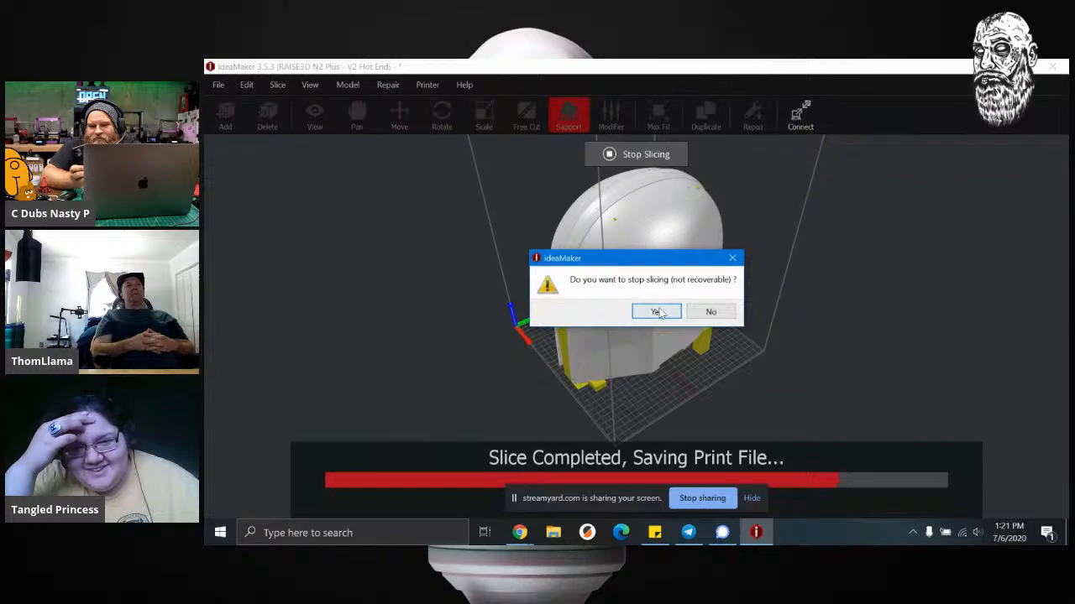
{"action": "left_click", "coordinate": [660, 312]}
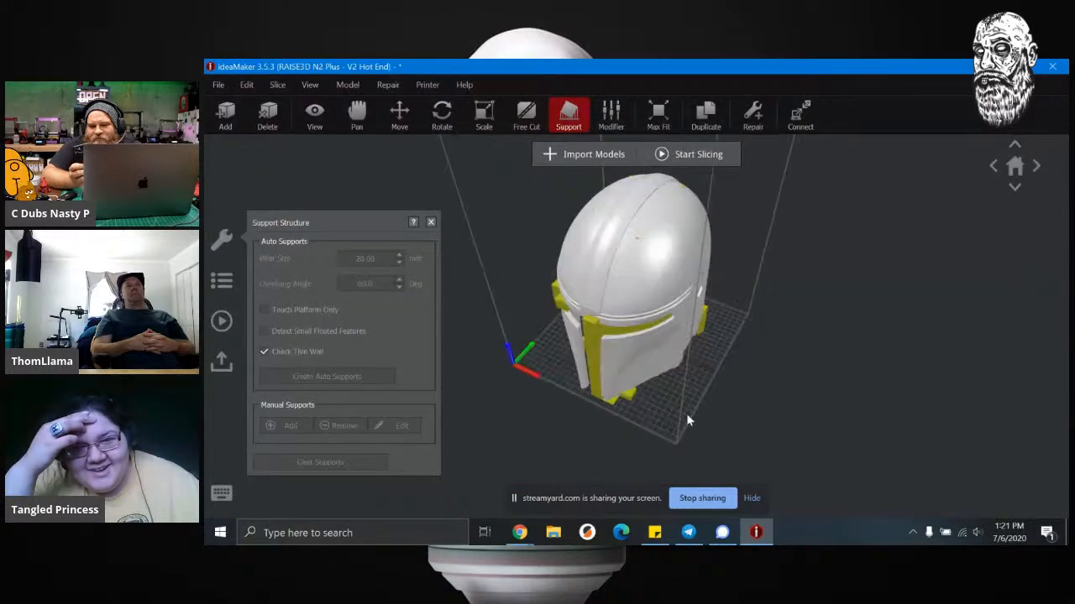
Step: Rotate the helmet 45 degrees about the Z axis
{"action": "left_click", "coordinate": [441, 115]}
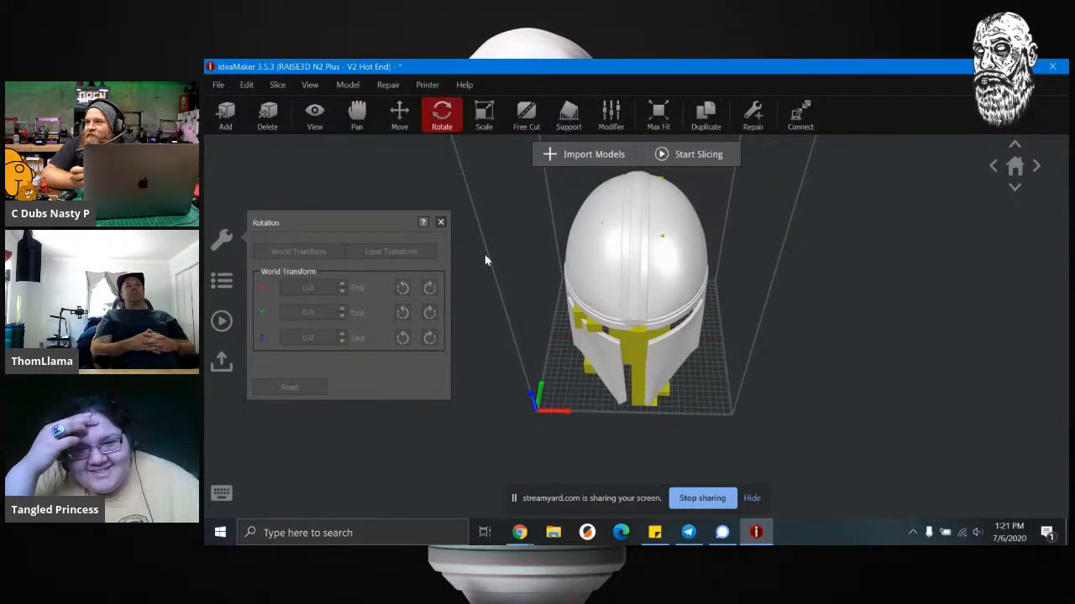
{"action": "left_click", "coordinate": [612, 260]}
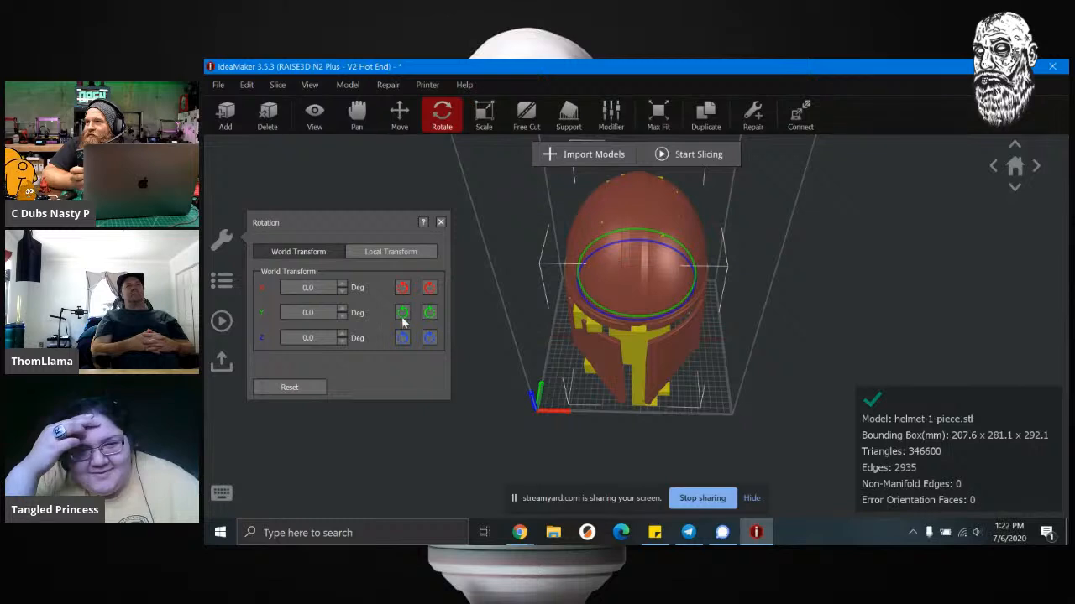
{"action": "left_click_drag", "start_coordinate": [478, 381], "coordinate": [658, 401]}
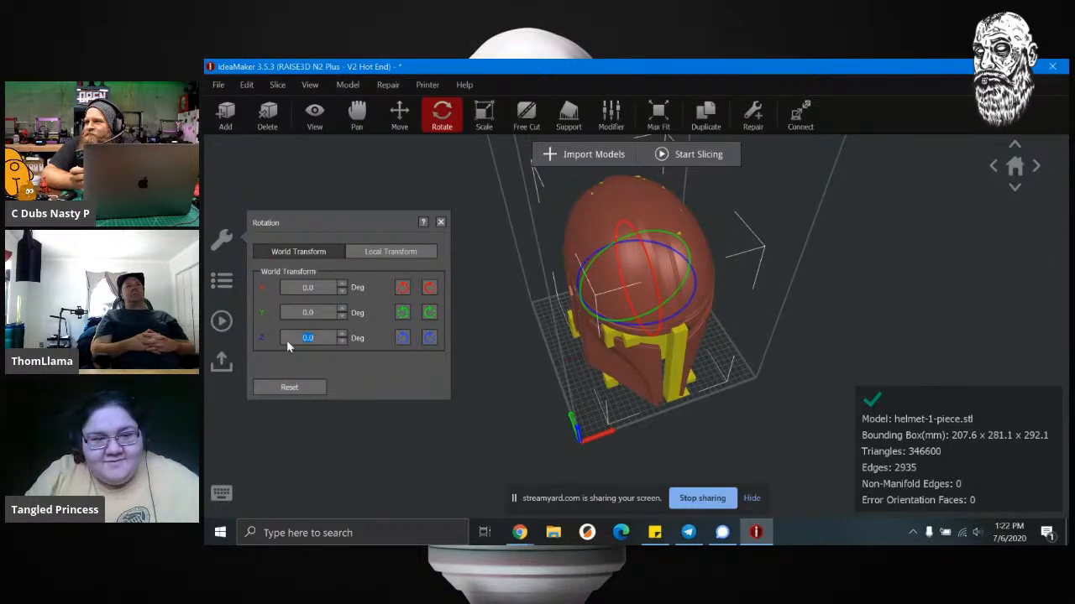
{"action": "key", "text": "Return"}
{"action": "left_click", "coordinate": [512, 440]}
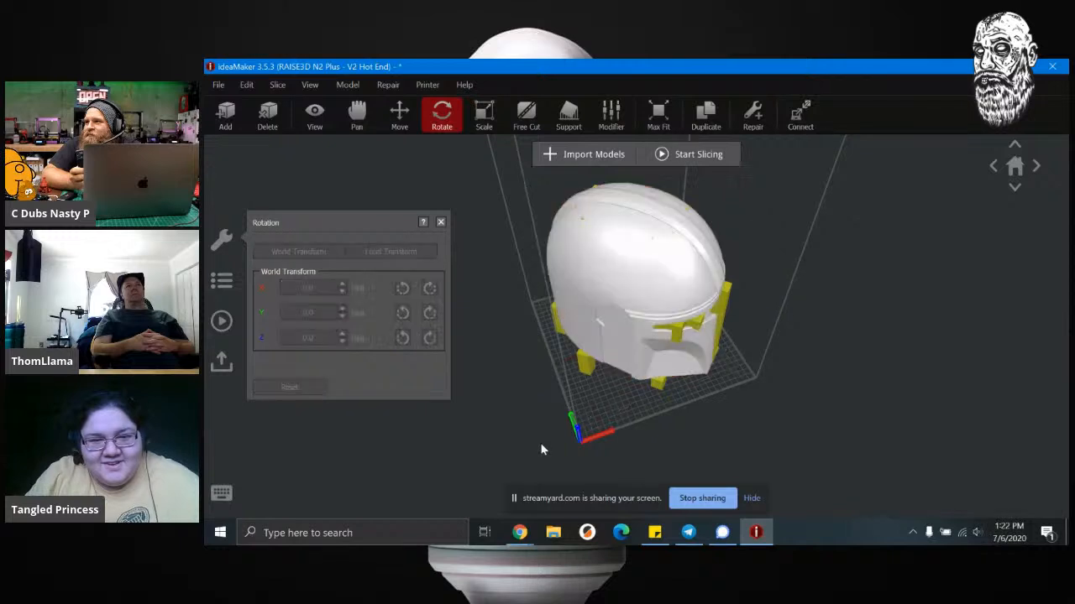
{"action": "left_click_drag", "start_coordinate": [654, 411], "coordinate": [705, 345]}
Step: Lay the helmet flat on the platform using a face on its underside
{"action": "left_click", "coordinate": [649, 292]}
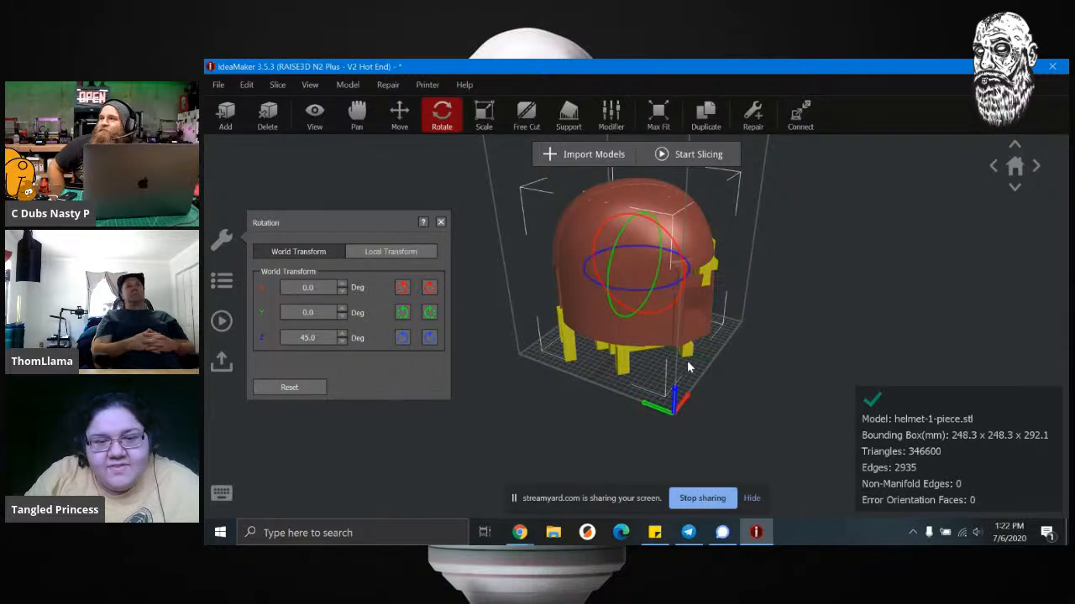
{"action": "right_click", "coordinate": [694, 388]}
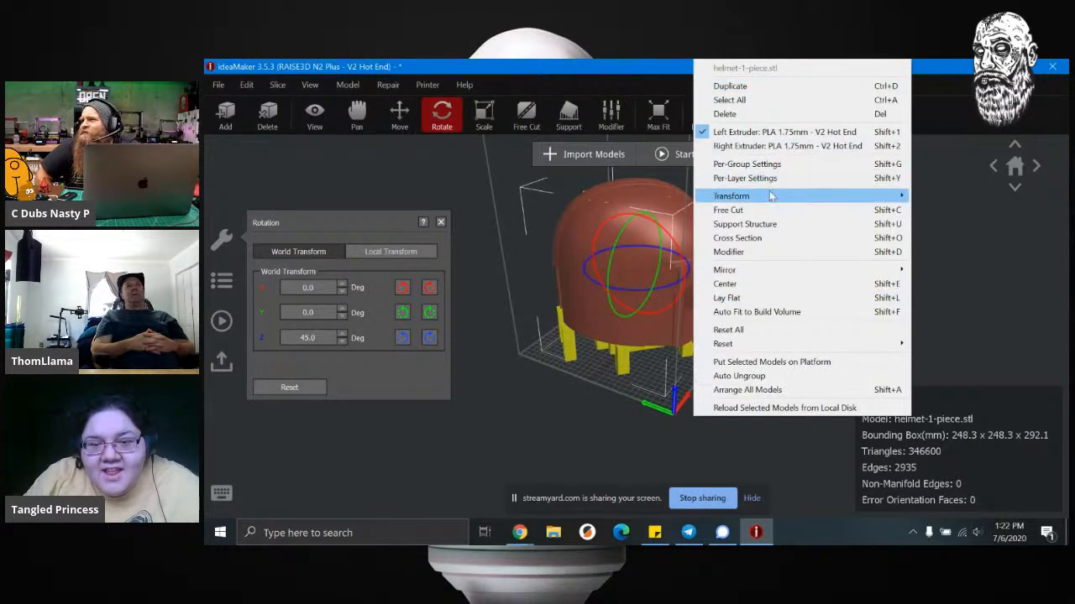
{"action": "left_click", "coordinate": [727, 297]}
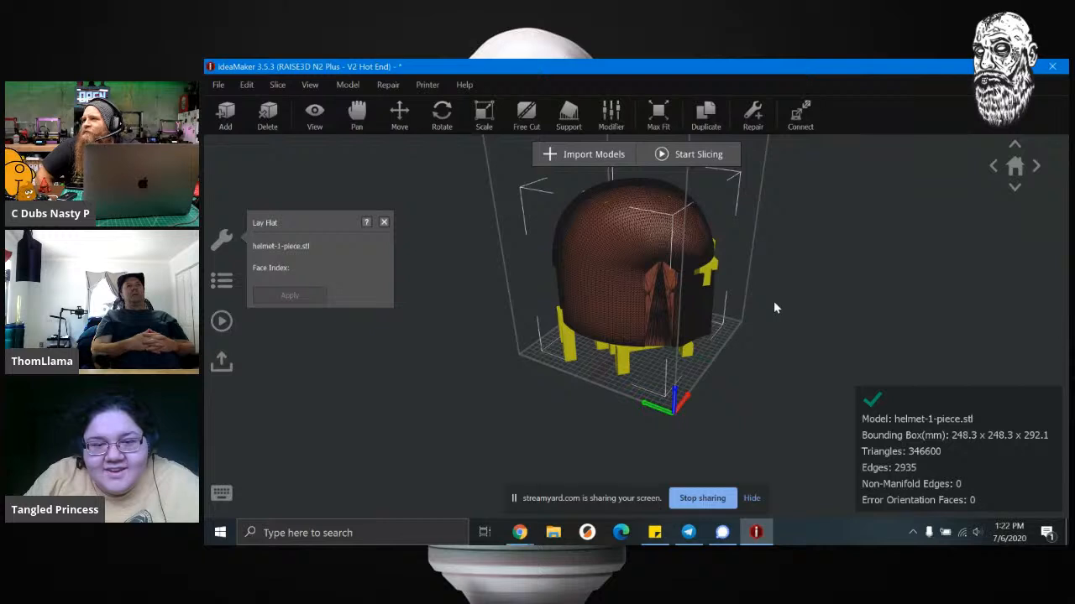
{"action": "left_click_drag", "start_coordinate": [684, 401], "coordinate": [705, 342]}
{"action": "scroll", "coordinate": [604, 285], "scroll_direction": "up", "scroll_amount": 5}
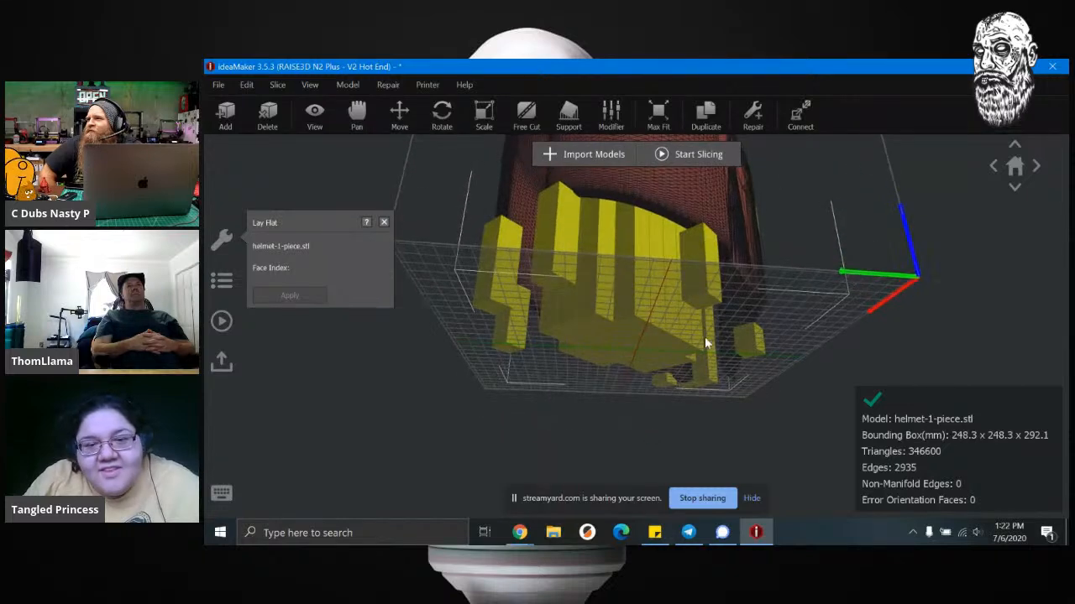
{"action": "left_click", "coordinate": [669, 222]}
{"action": "left_click", "coordinate": [290, 296]}
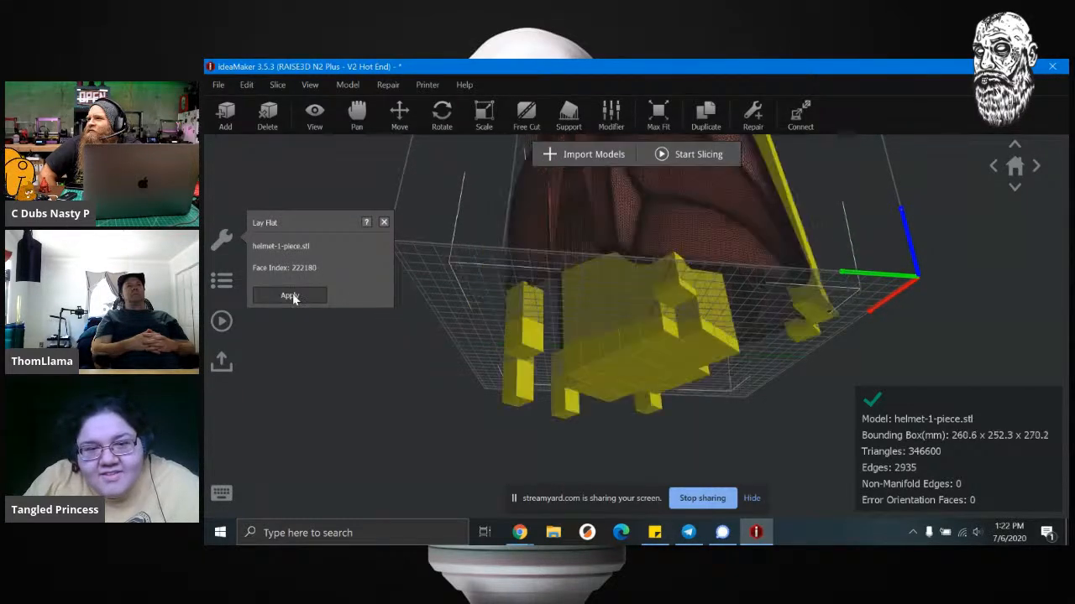
{"action": "left_click_drag", "start_coordinate": [781, 332], "coordinate": [848, 421]}
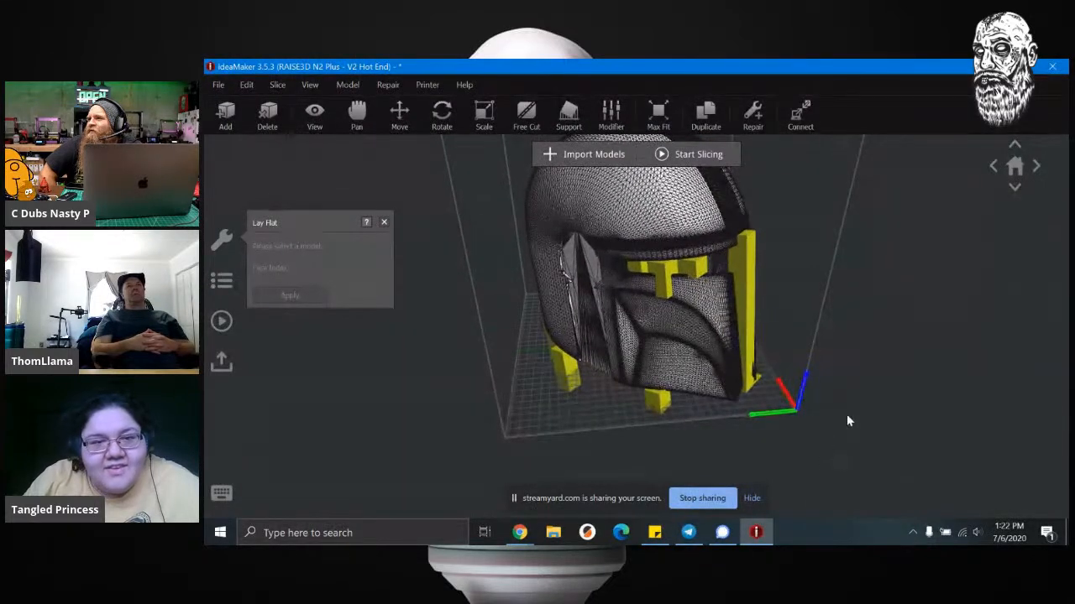
Step: Regenerate the helmet's auto supports with a 20 mm pillar size, clearing the existing pillars
{"action": "left_click", "coordinate": [575, 115]}
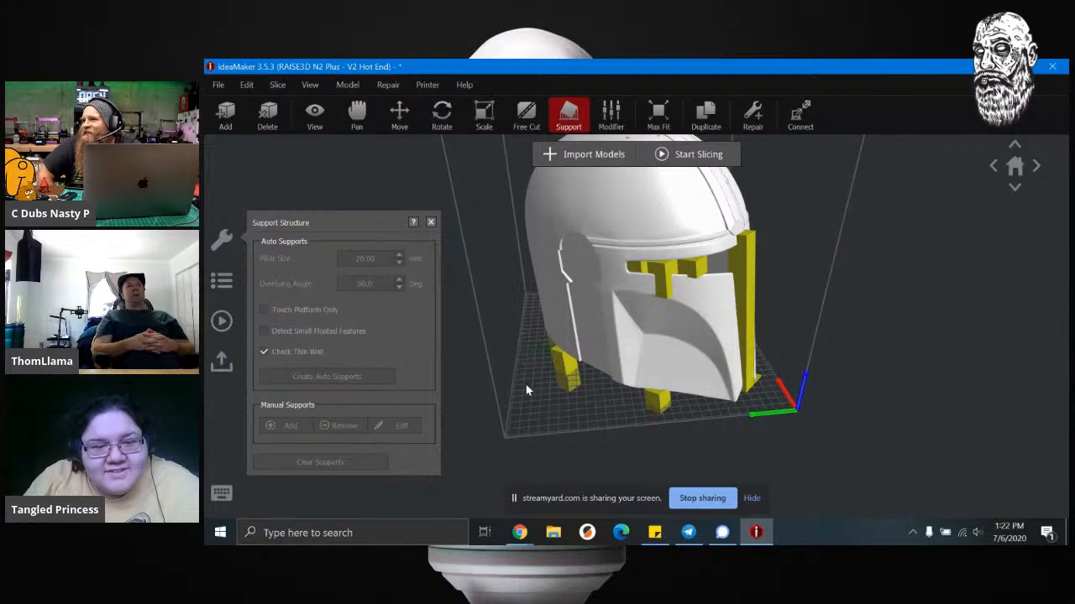
{"action": "left_click", "coordinate": [567, 243]}
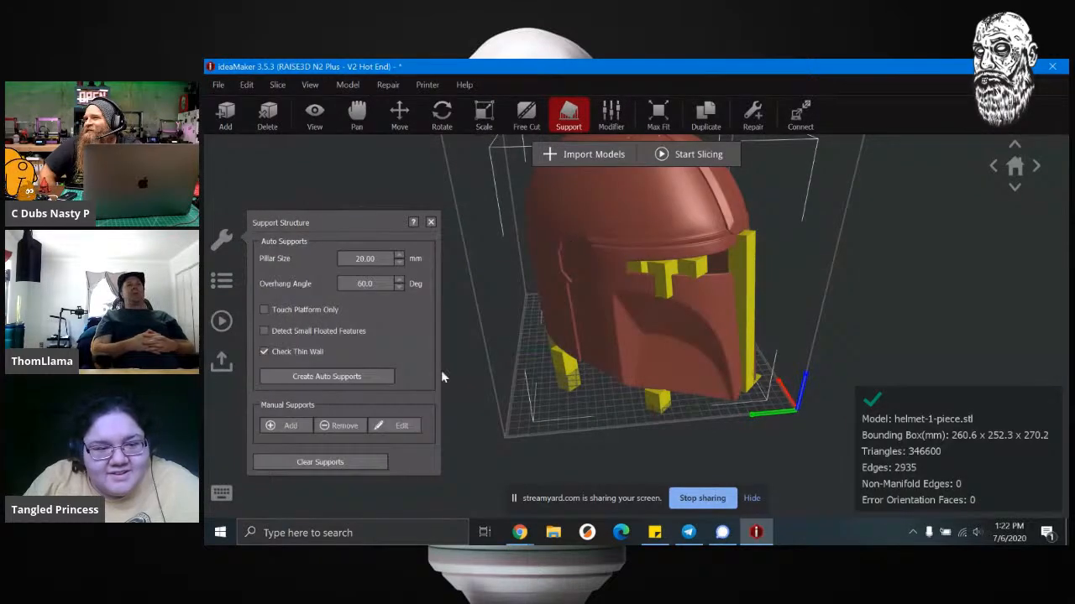
{"action": "left_click", "coordinate": [315, 379]}
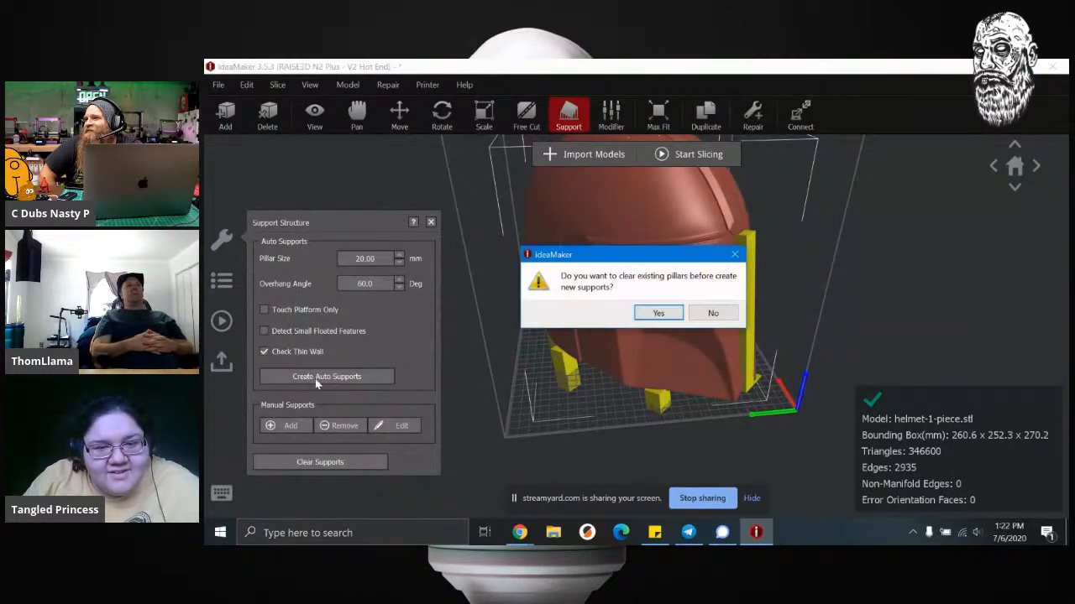
{"action": "left_click", "coordinate": [657, 313]}
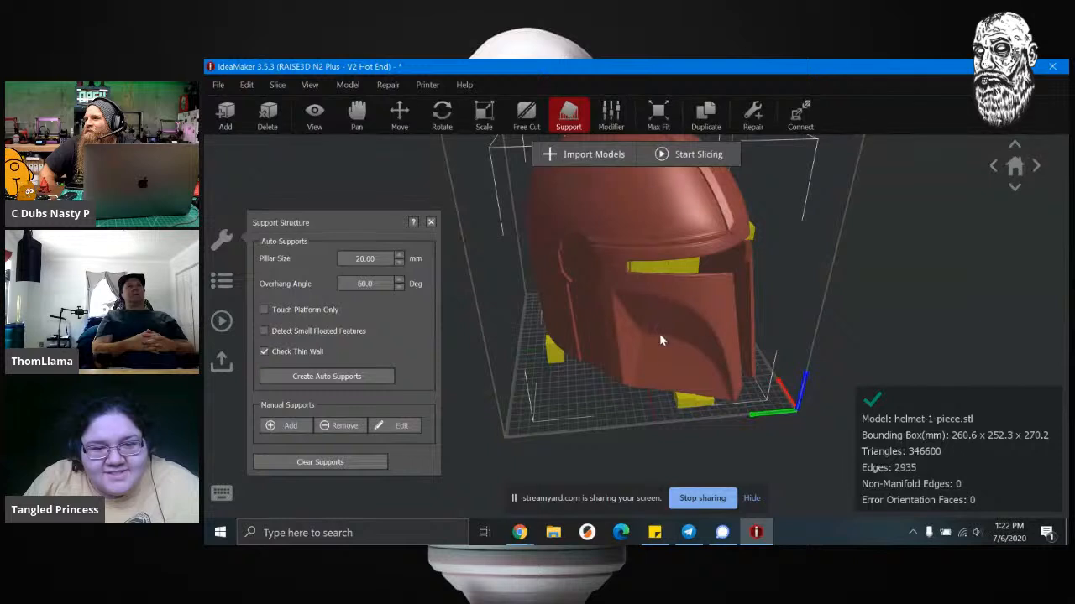
{"action": "scroll", "coordinate": [613, 392], "scroll_direction": "down", "scroll_amount": 1}
{"action": "left_click_drag", "start_coordinate": [628, 408], "coordinate": [892, 362]}
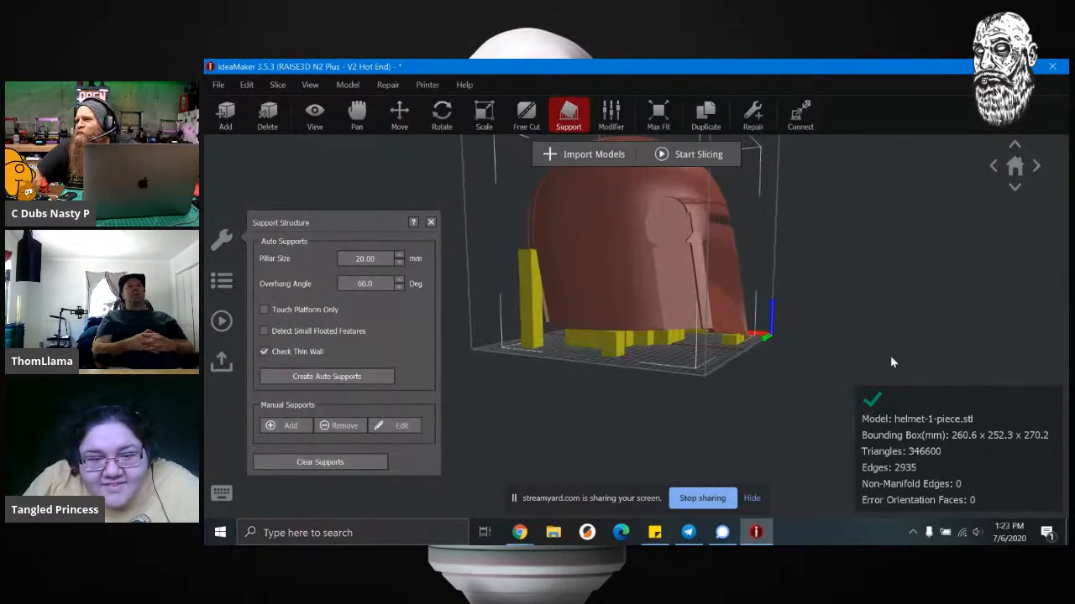
Step: Clear all supports from the helmet
{"action": "left_click", "coordinate": [355, 464]}
{"action": "left_click", "coordinate": [569, 442]}
{"action": "left_click_drag", "start_coordinate": [568, 441], "coordinate": [809, 278]}
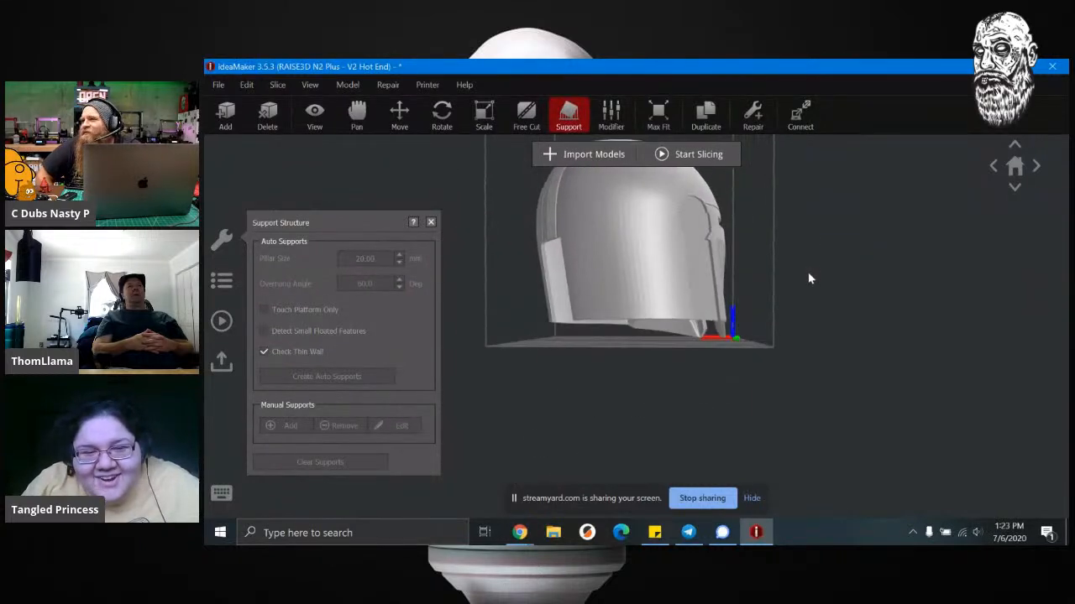
Step: Examine the unsupported helmet's tilt and its overhangs around the base and face opening
{"action": "left_click", "coordinate": [612, 242]}
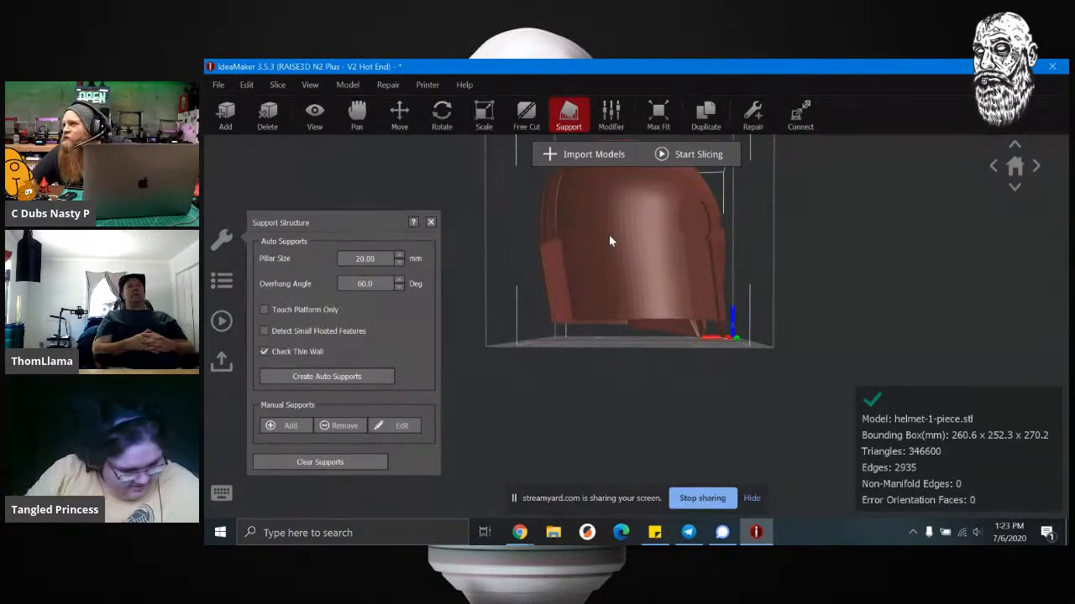
{"action": "scroll", "coordinate": [631, 405], "scroll_direction": "down", "scroll_amount": 1}
{"action": "scroll", "coordinate": [643, 387], "scroll_direction": "up", "scroll_amount": 2}
{"action": "left_click_drag", "start_coordinate": [644, 389], "coordinate": [781, 489]}
{"action": "right_click", "coordinate": [678, 281]}
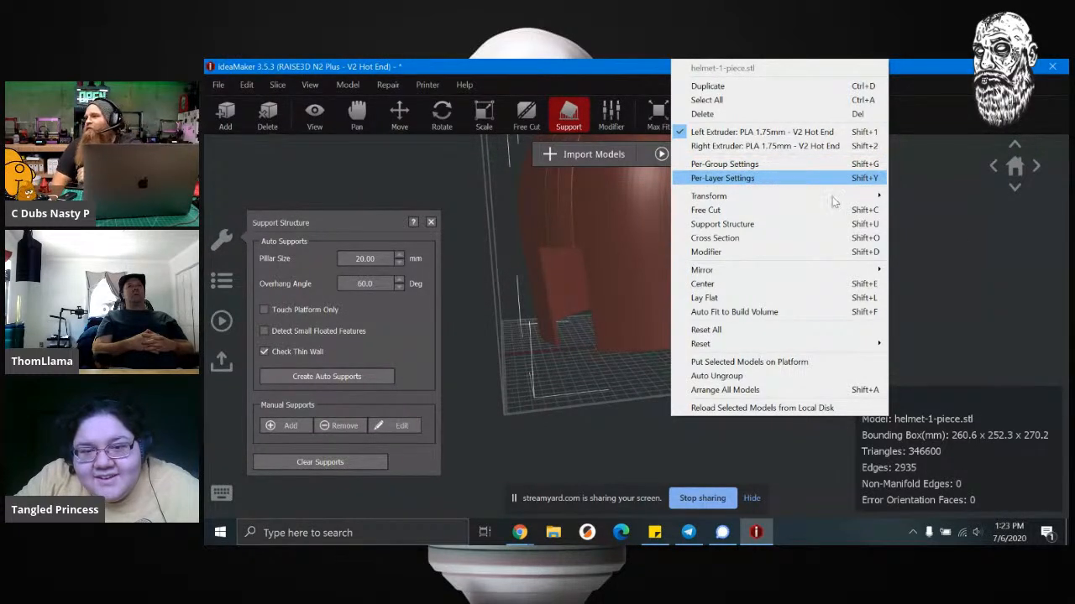
{"action": "left_click", "coordinate": [991, 255]}
{"action": "right_click_drag", "start_coordinate": [887, 343], "coordinate": [615, 430]}
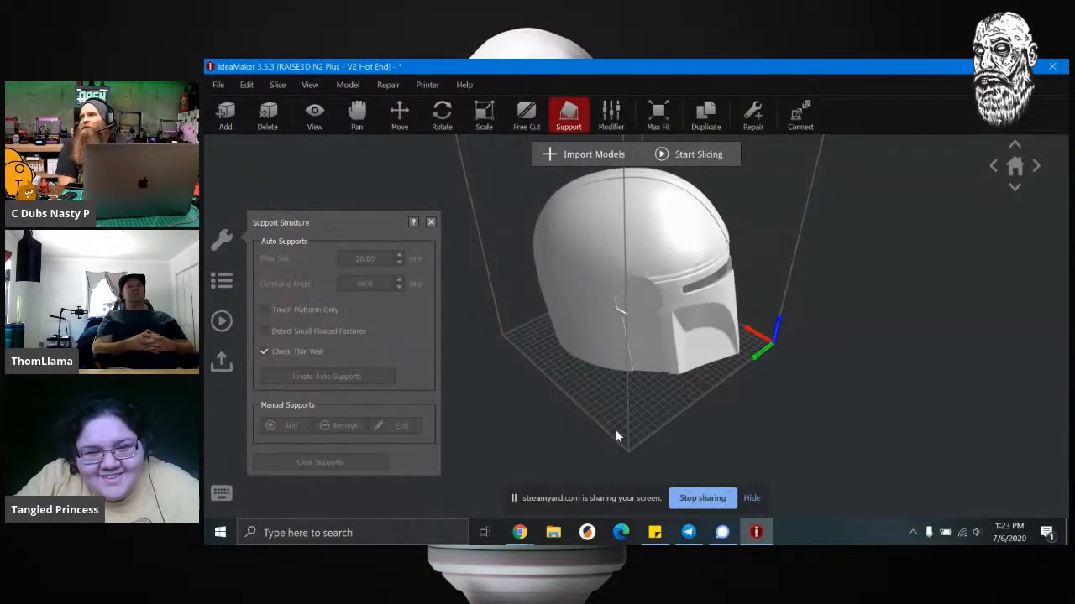
{"action": "scroll", "coordinate": [620, 444], "scroll_direction": "down", "scroll_amount": 2}
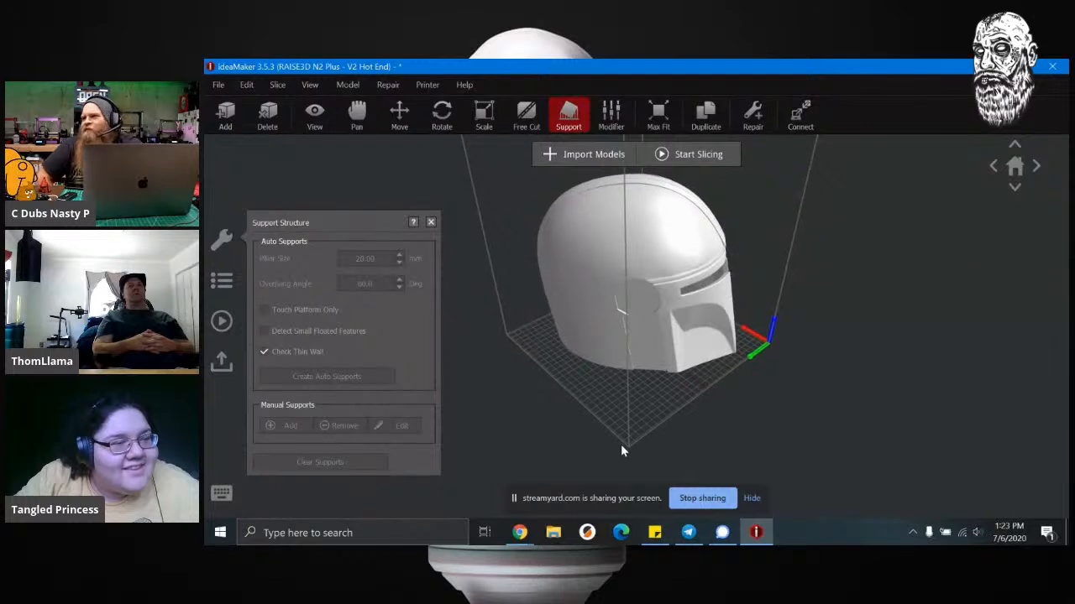
Step: Set the support pillar size to 4 mm and generate auto supports for the helmet
{"action": "left_click", "coordinate": [605, 285]}
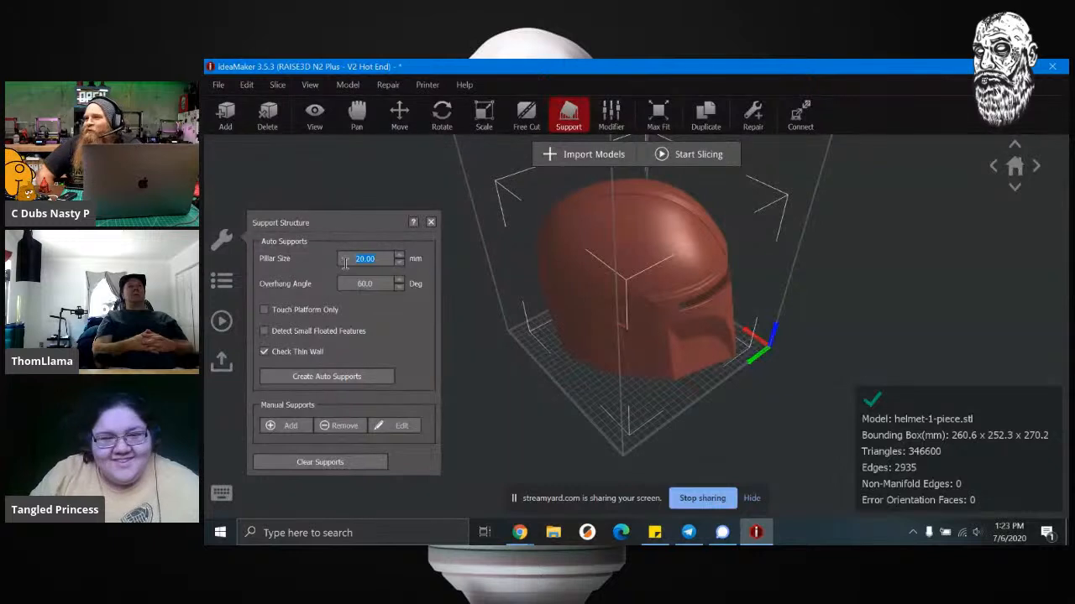
{"action": "key", "text": "Return"}
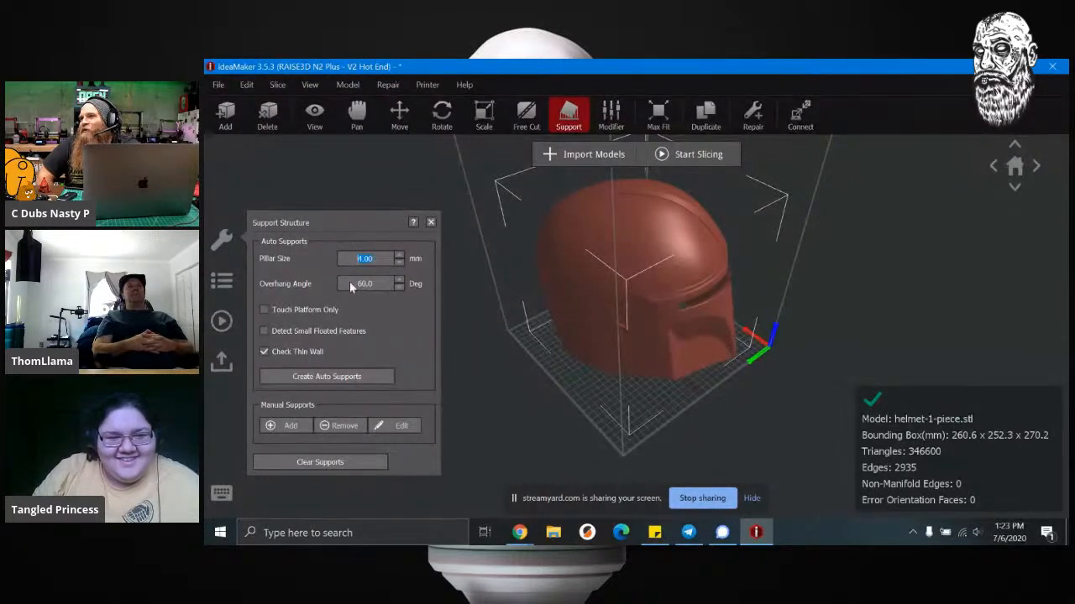
{"action": "left_click", "coordinate": [310, 377]}
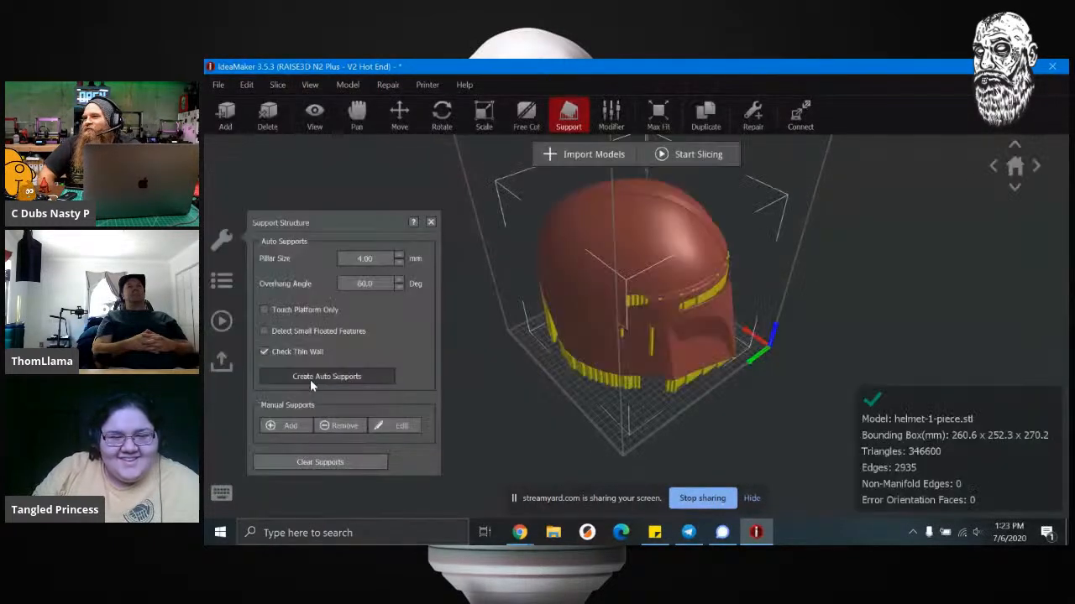
{"action": "right_click_drag", "start_coordinate": [608, 418], "coordinate": [308, 327]}
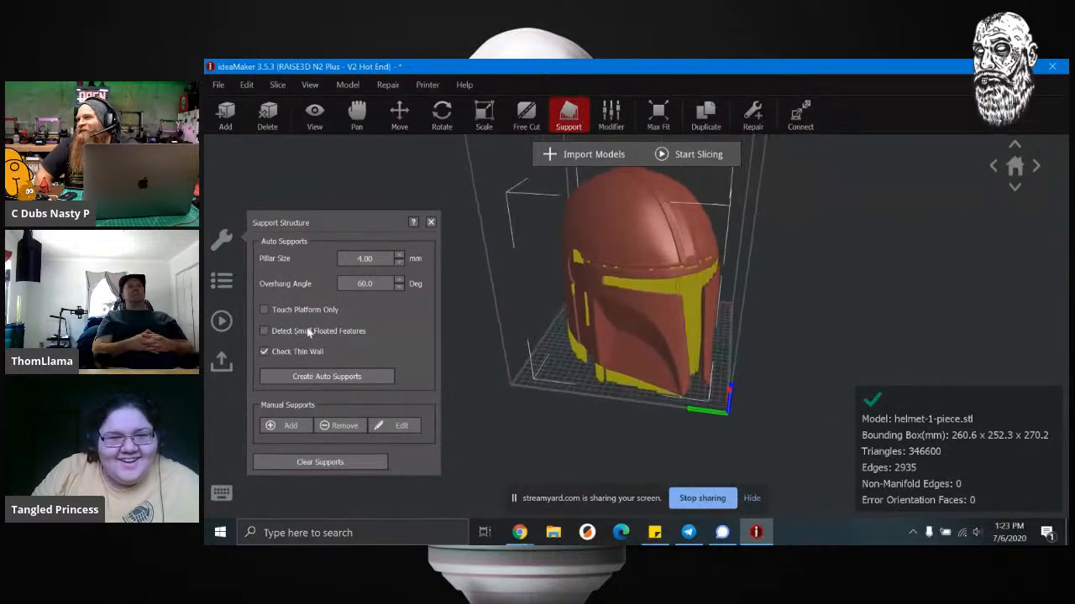
Step: Start slicing, check the infill density in the Speed - N2 Plus - PLA template and set its shells to 4
{"action": "left_click", "coordinate": [676, 156]}
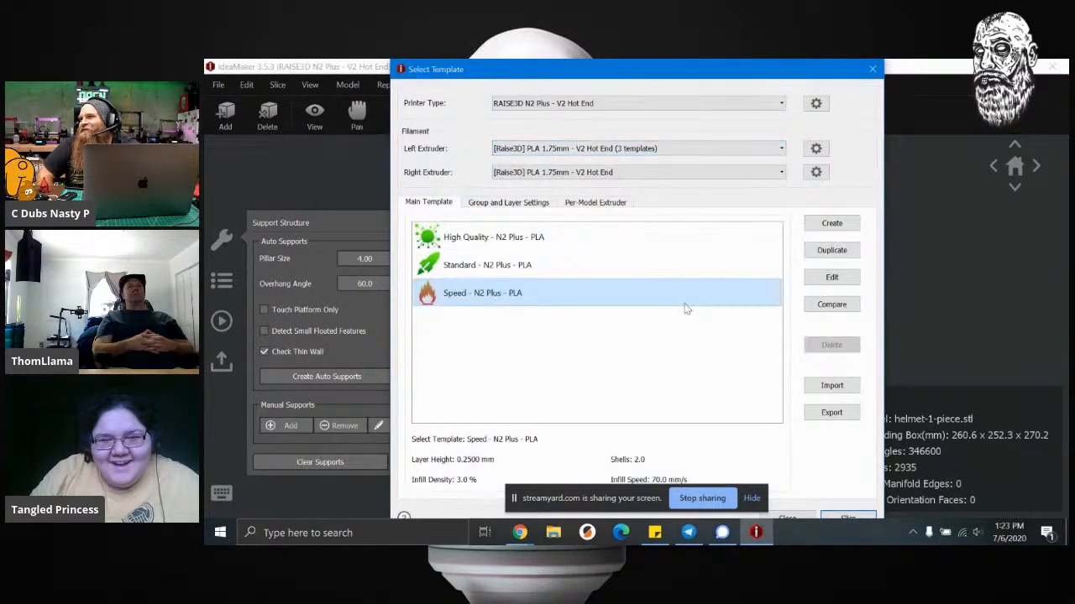
{"action": "left_click", "coordinate": [848, 277]}
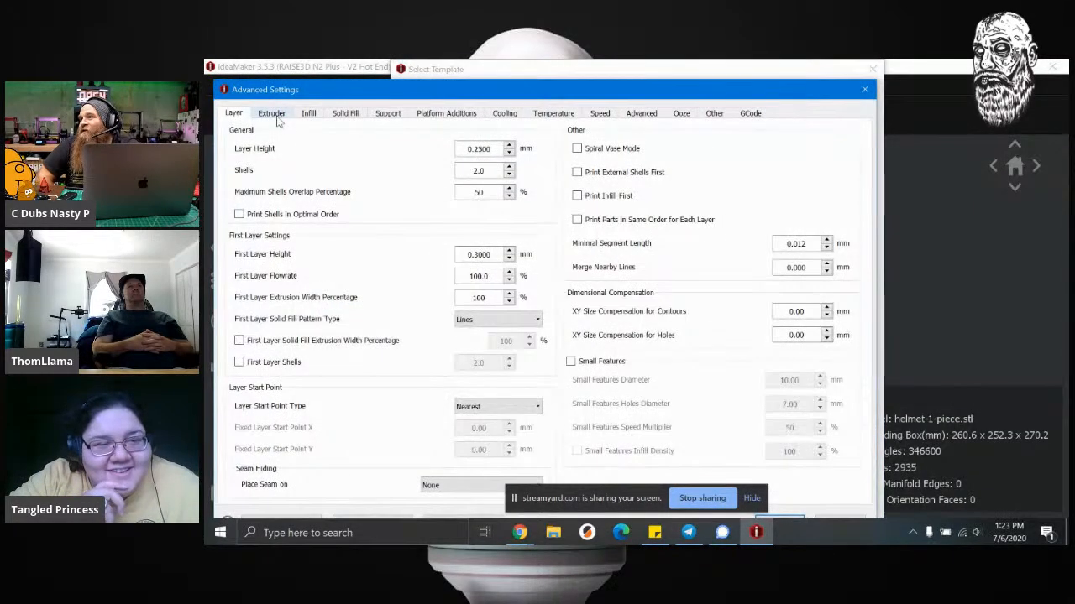
{"action": "left_click", "coordinate": [309, 113]}
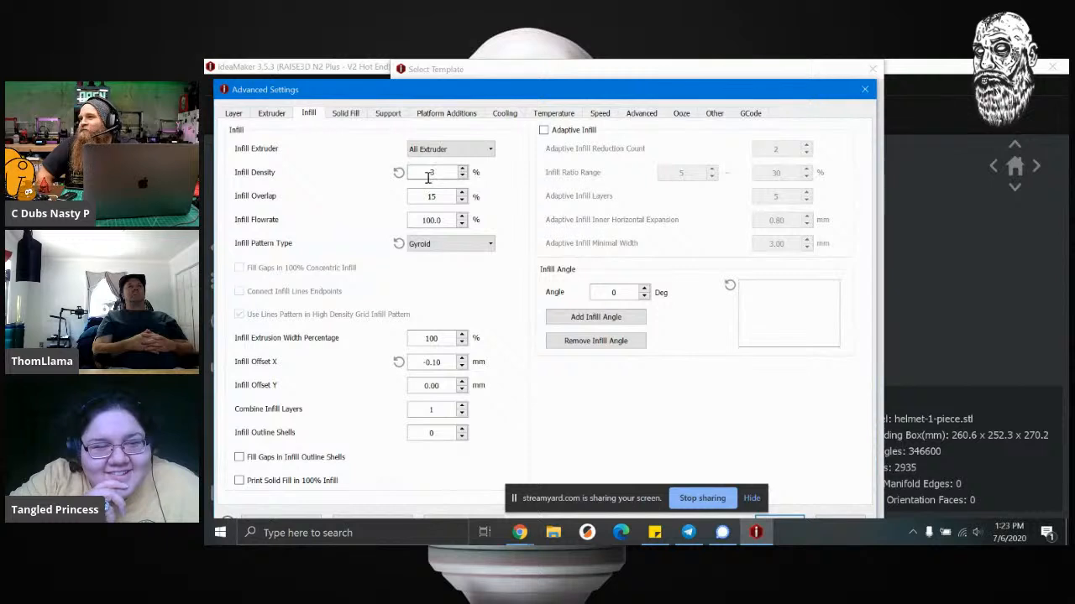
{"action": "double_click", "coordinate": [428, 173]}
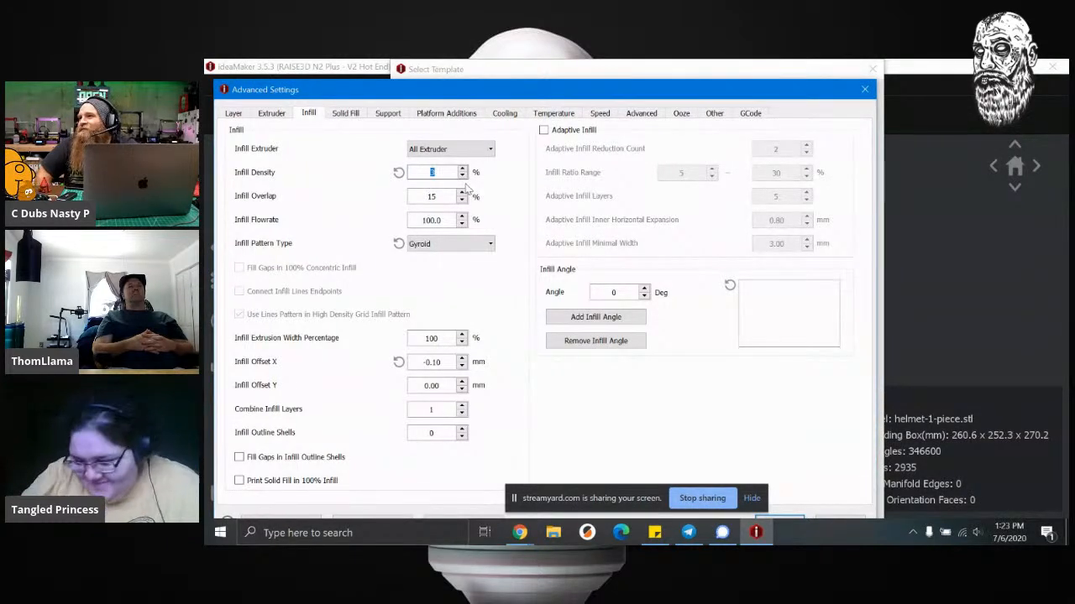
{"action": "left_click", "coordinate": [234, 113]}
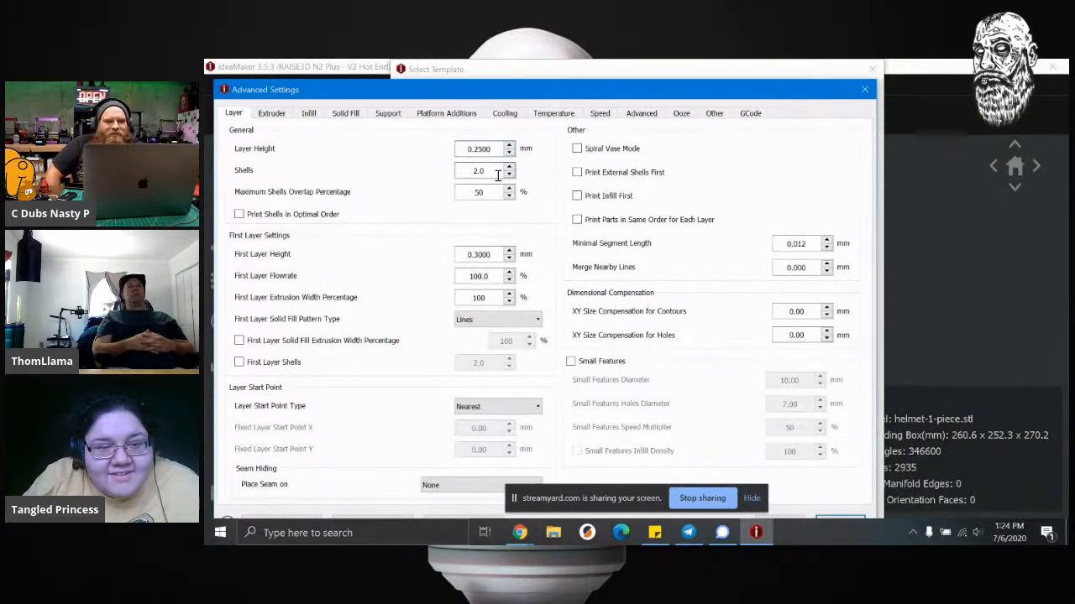
{"action": "left_click_drag", "start_coordinate": [484, 171], "coordinate": [443, 178]}
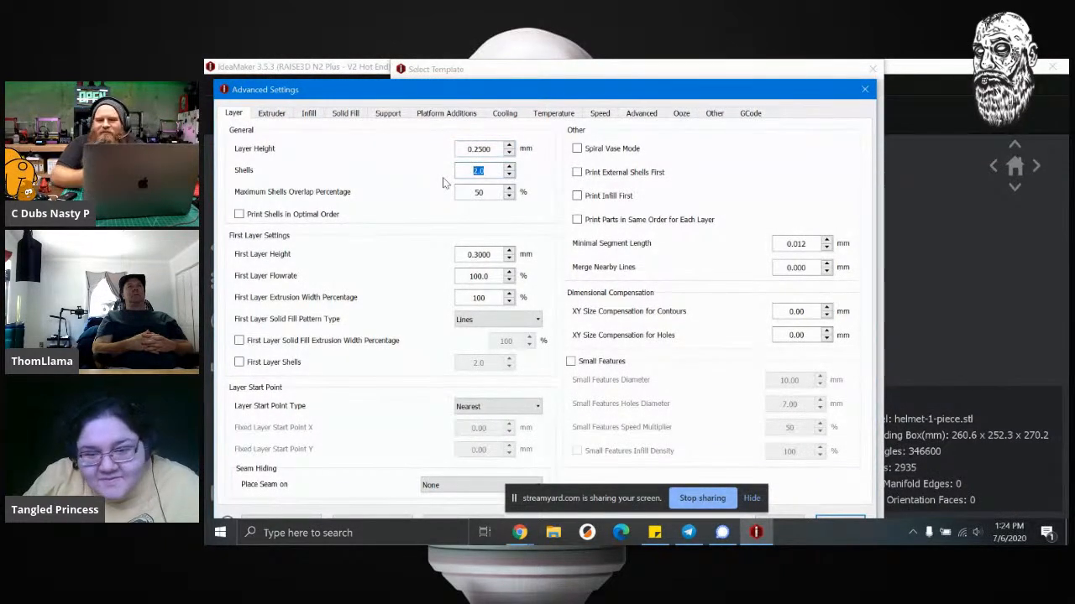
{"action": "type", "text": "4"}
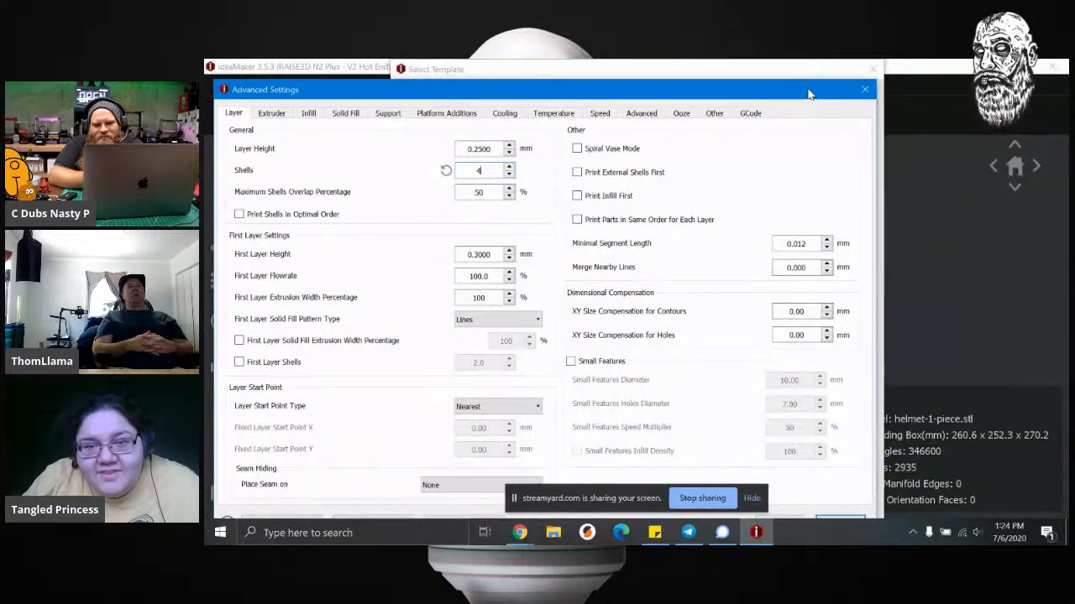
{"action": "left_click", "coordinate": [781, 510]}
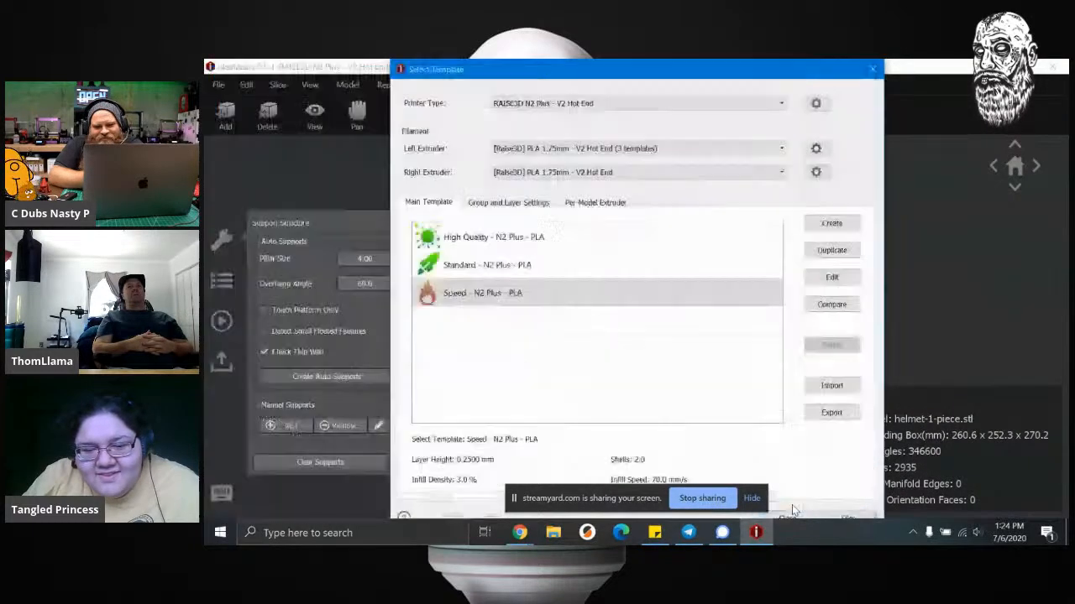
Step: Slice the helmet with the Speed - N2 Plus - PLA template including its support structures, and dismiss the print estimate
{"action": "left_click", "coordinate": [834, 507]}
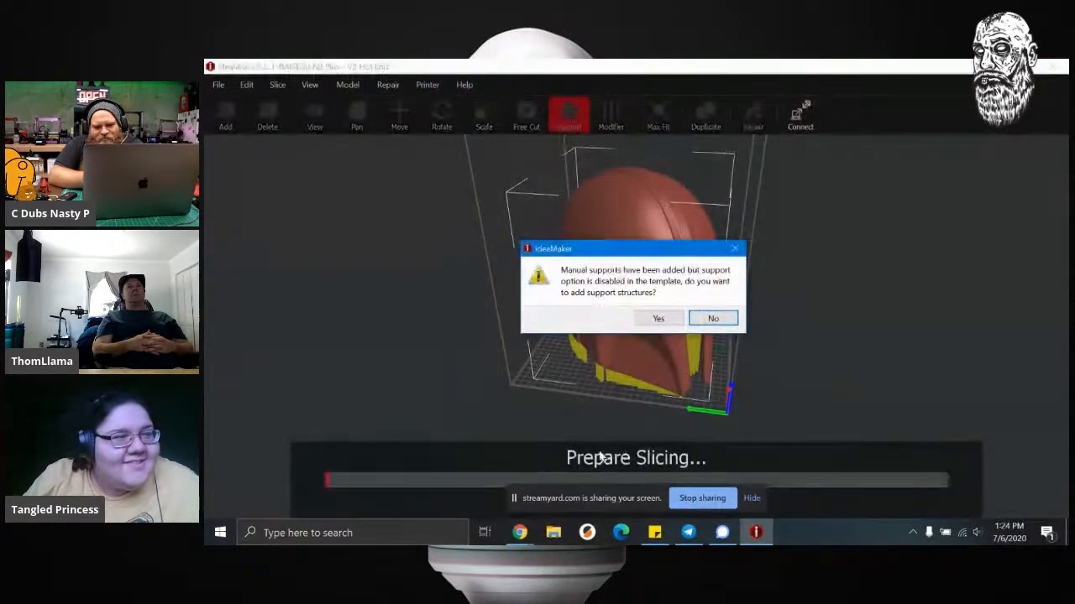
{"action": "left_click", "coordinate": [661, 323]}
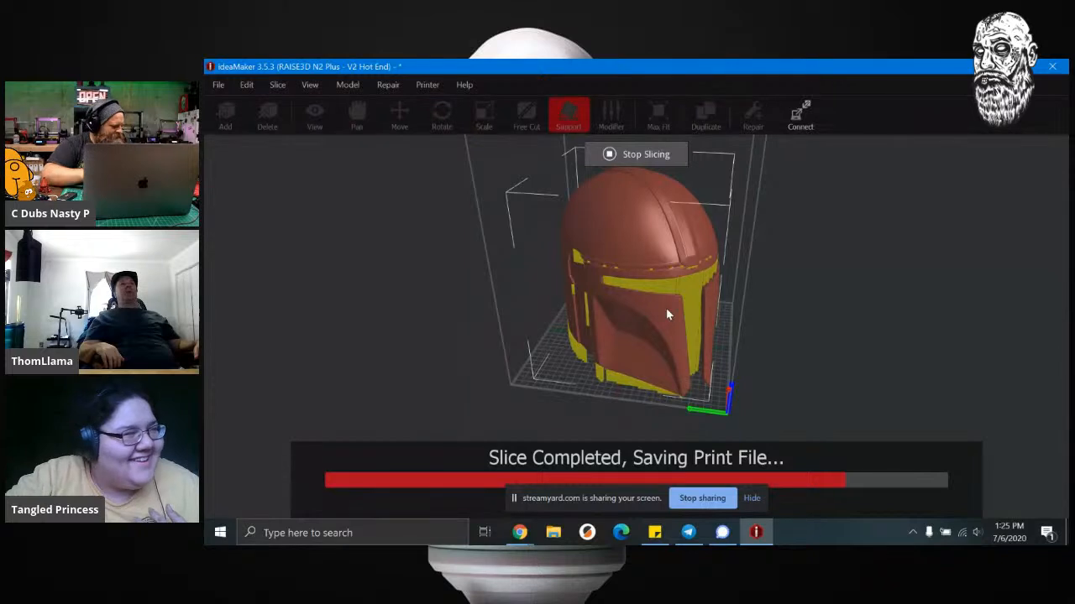
{"action": "left_click_drag", "start_coordinate": [571, 395], "coordinate": [809, 392]}
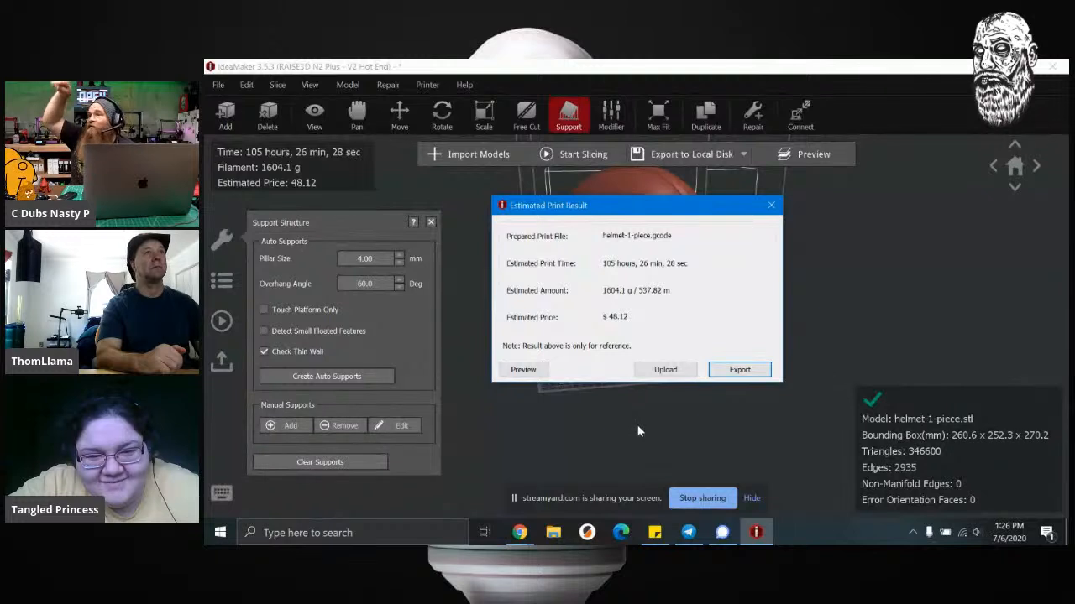
{"action": "left_click", "coordinate": [770, 205]}
{"action": "left_click", "coordinate": [816, 330]}
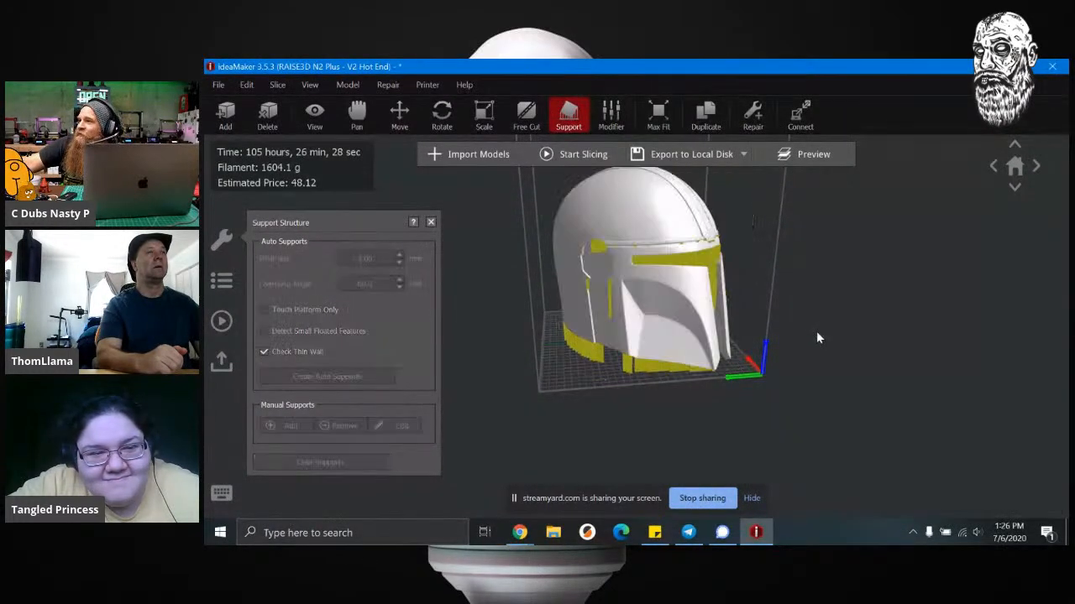
Step: Examine the helmet's support pillars from below and from the side, around the base, interior and face opening
{"action": "left_click", "coordinate": [624, 219]}
{"action": "left_click", "coordinate": [662, 442]}
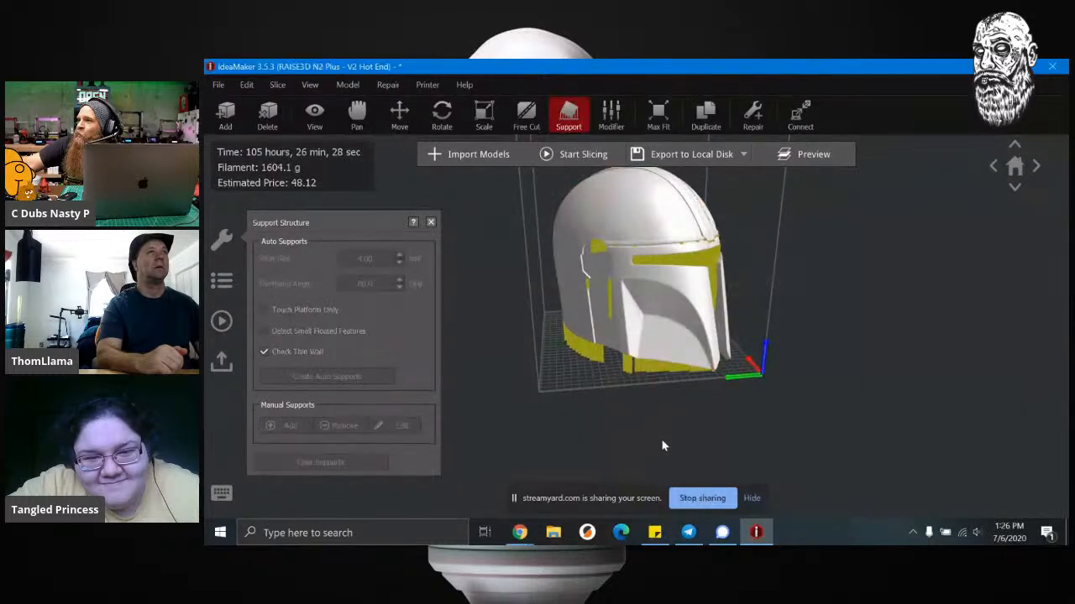
{"action": "right_click_drag", "start_coordinate": [664, 444], "coordinate": [788, 156]}
{"action": "right_click_drag", "start_coordinate": [874, 357], "coordinate": [763, 394]}
{"action": "left_click", "coordinate": [623, 254]}
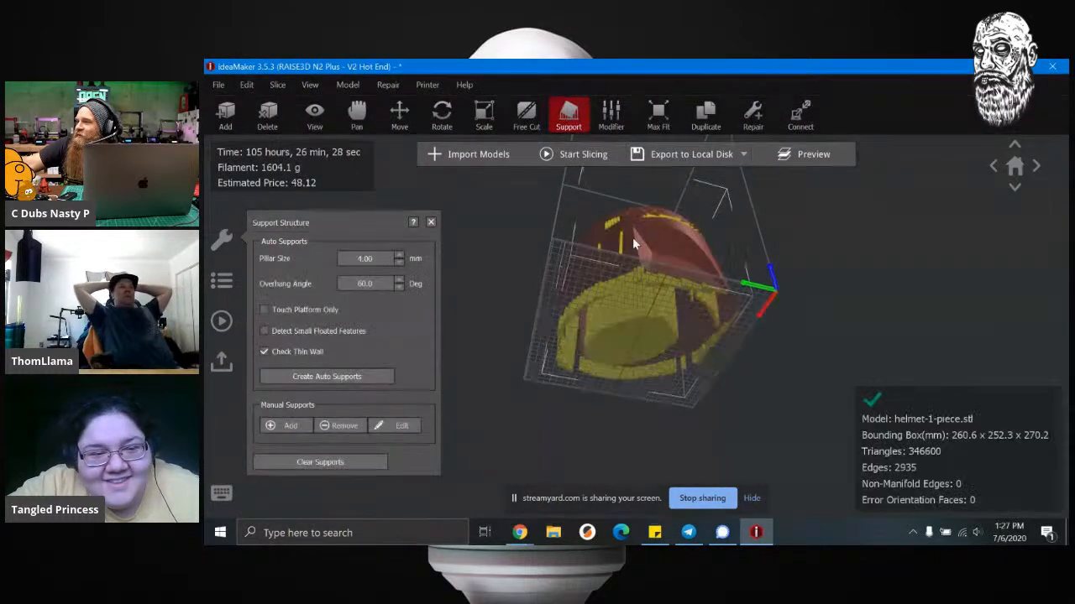
{"action": "left_click", "coordinate": [329, 427]}
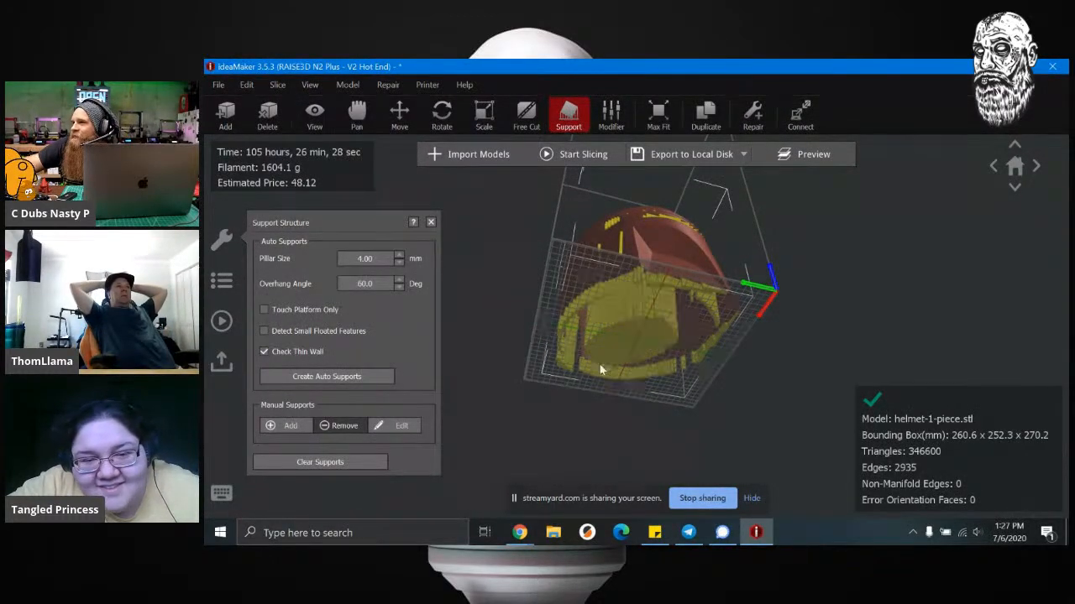
{"action": "right_click_drag", "start_coordinate": [809, 409], "coordinate": [856, 460]}
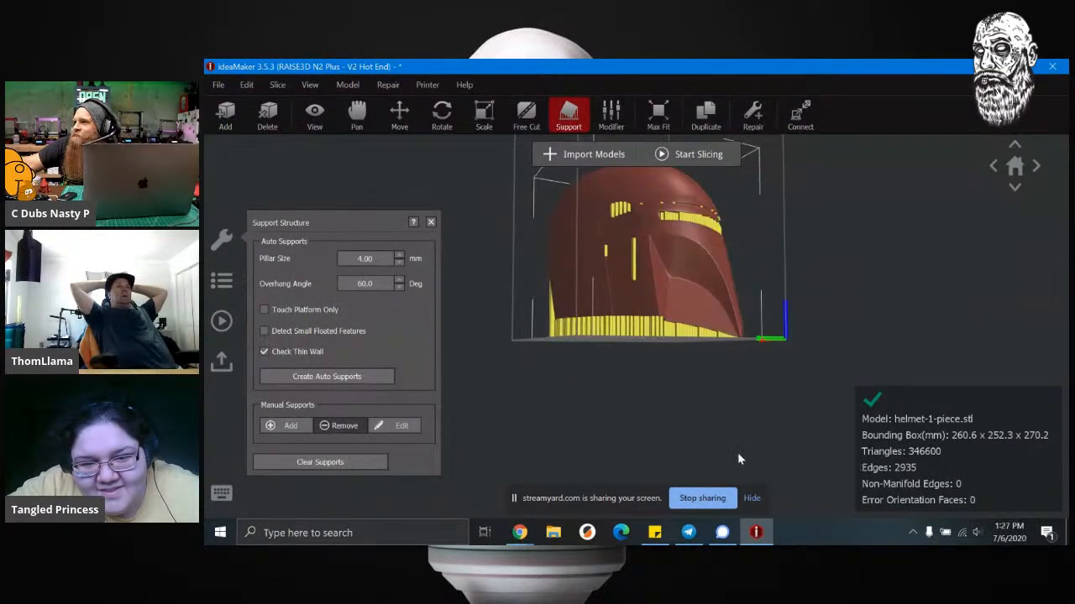
{"action": "right_click_drag", "start_coordinate": [685, 451], "coordinate": [851, 288]}
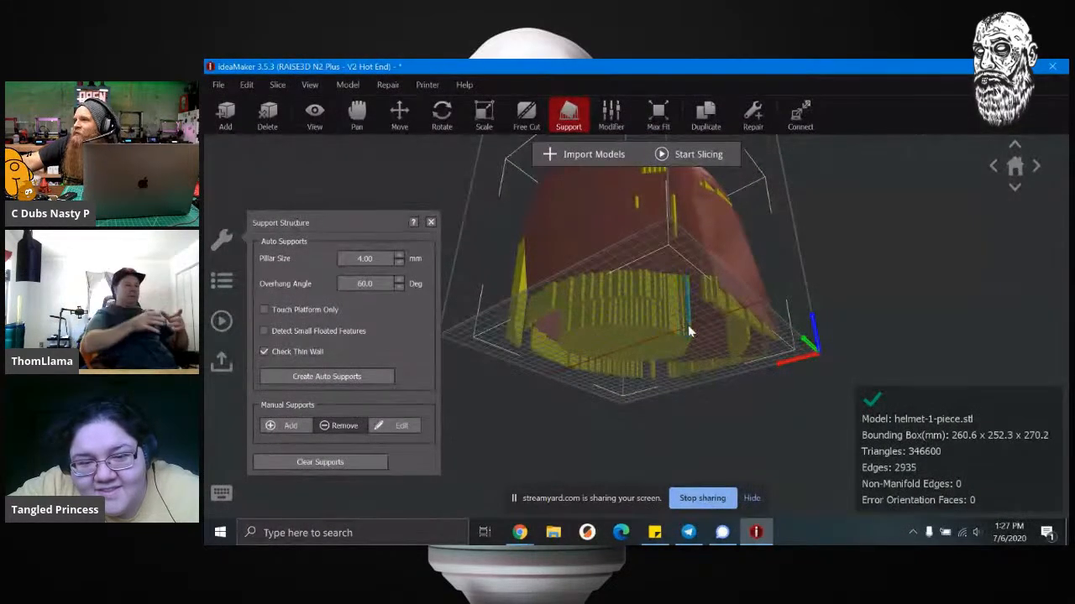
{"action": "right_click_drag", "start_coordinate": [630, 358], "coordinate": [631, 540]}
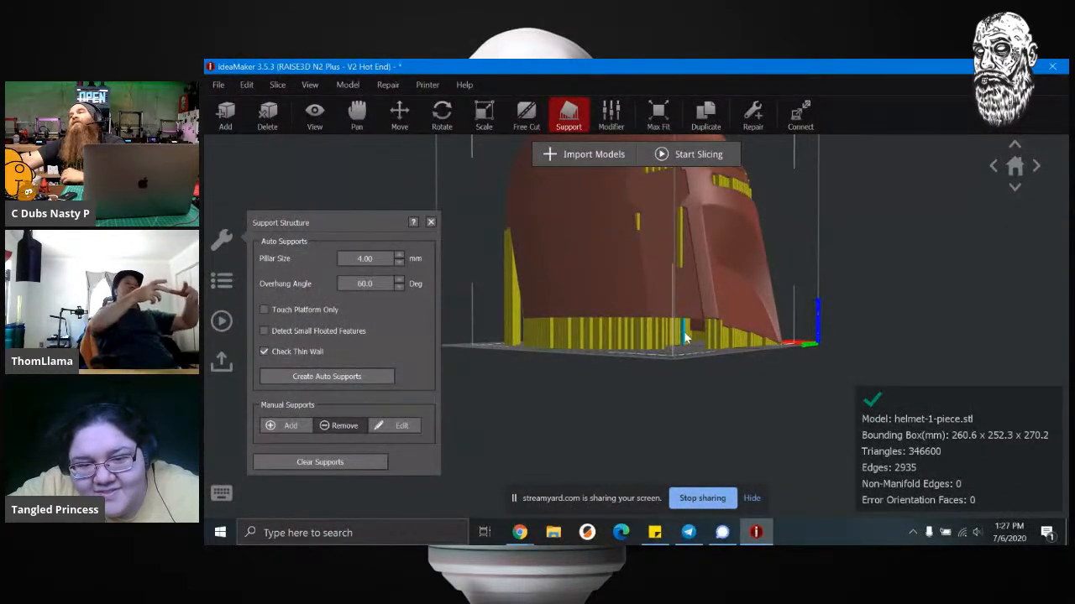
{"action": "mouse_move", "coordinate": [692, 337]}
{"action": "right_mouse_down"}
{"action": "mouse_move", "coordinate": [685, 437]}
{"action": "mouse_move", "coordinate": [646, 264]}
{"action": "mouse_move", "coordinate": [679, 340]}
{"action": "right_mouse_up"}
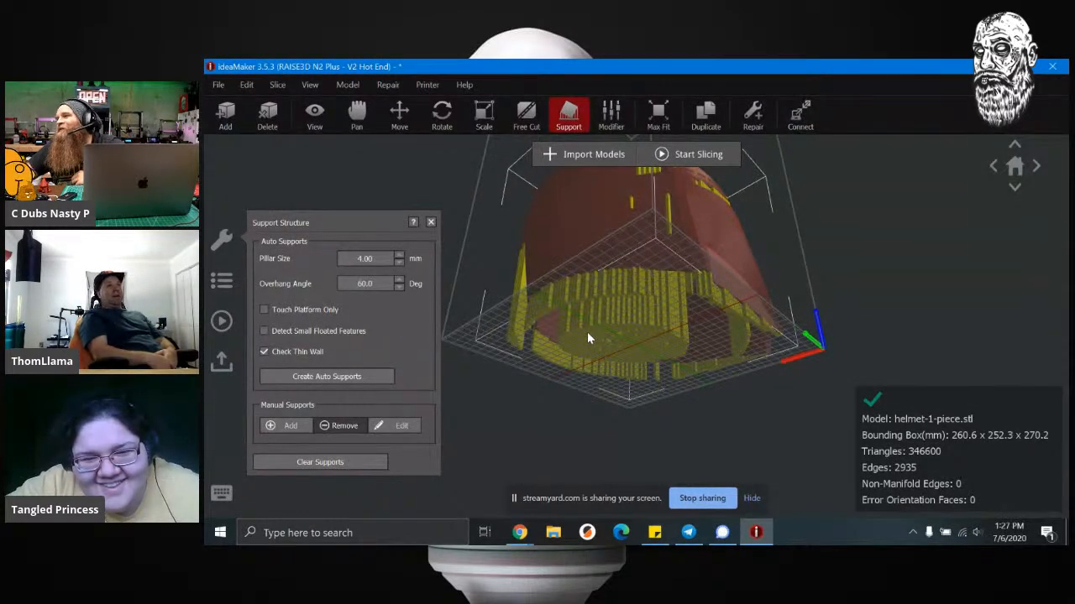
Step: Clear all supports from the helmet and set the support pillar size to 40 mm
{"action": "left_click", "coordinate": [275, 459]}
{"action": "left_click_drag", "start_coordinate": [639, 415], "coordinate": [682, 441]}
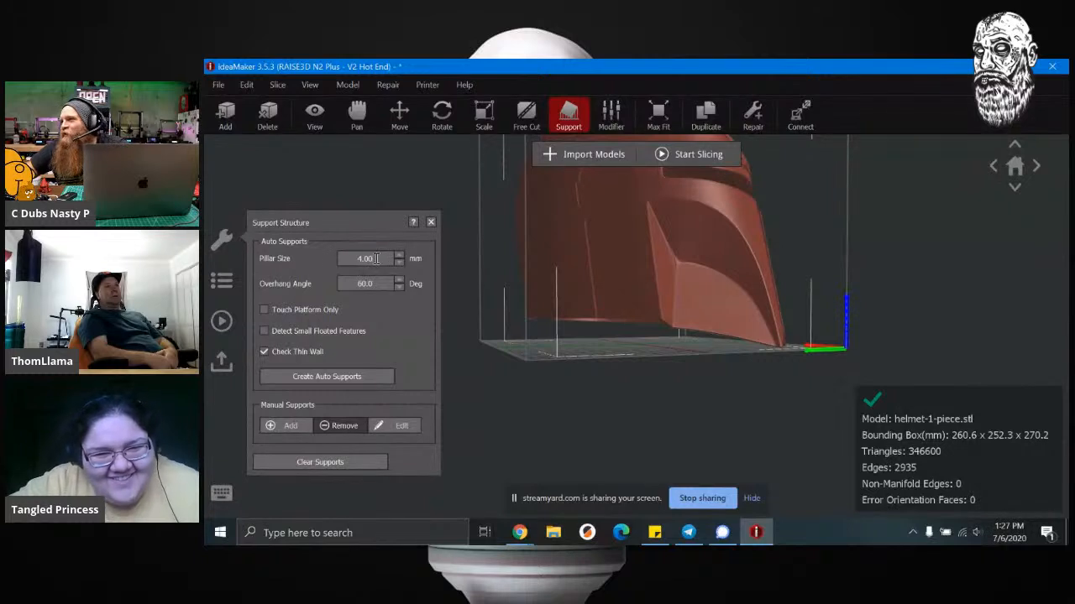
{"action": "type", "text": "40"}
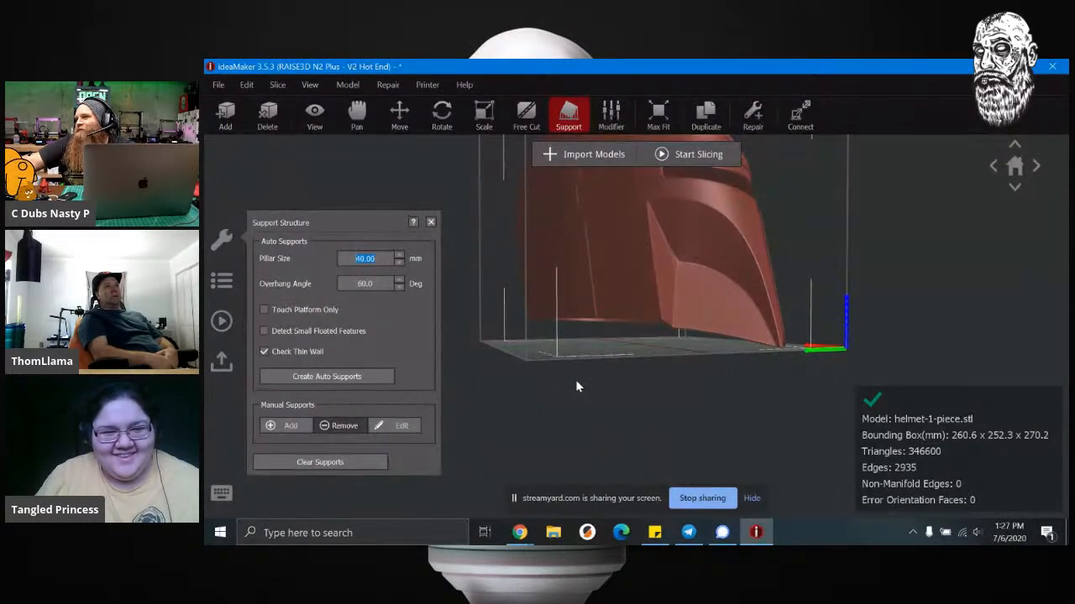
Step: Try a 40 mm manual support pillar inside the helmet's face opening and remove it again
{"action": "left_click", "coordinate": [292, 425]}
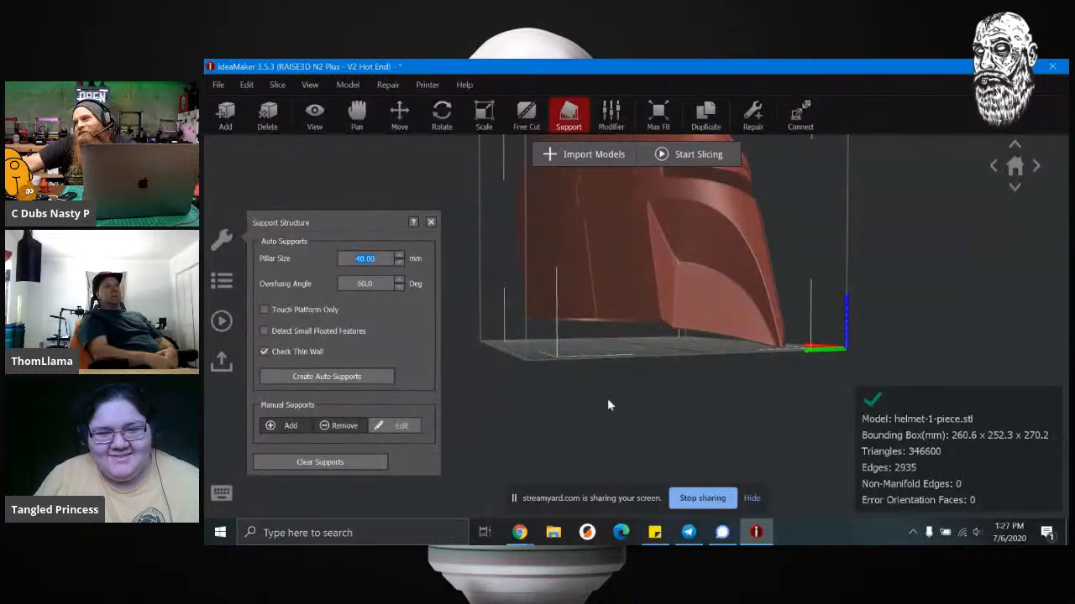
{"action": "right_click_drag", "start_coordinate": [658, 341], "coordinate": [763, 244]}
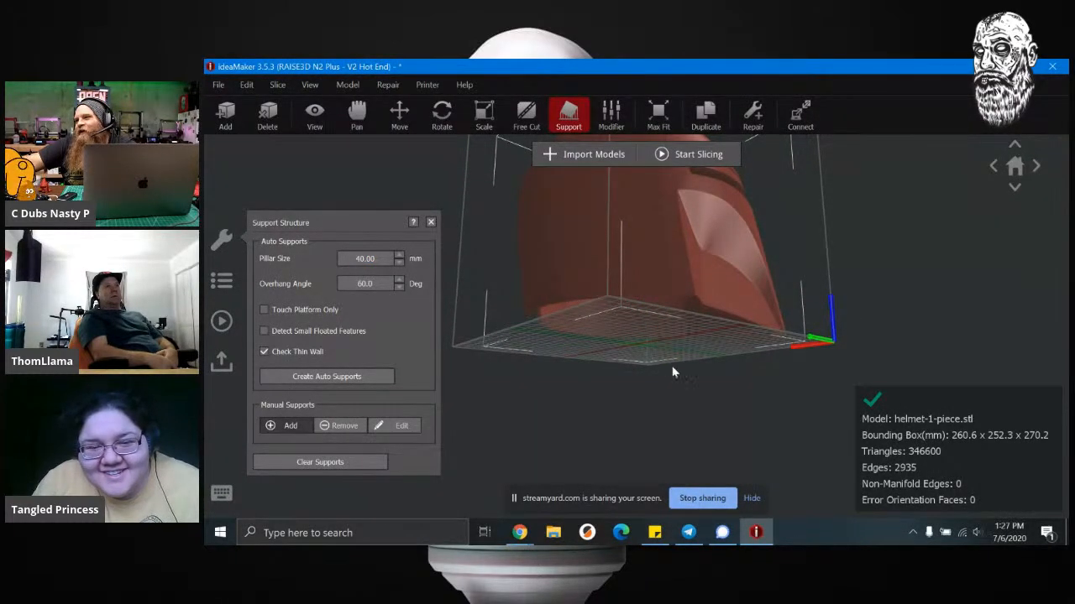
{"action": "right_click_drag", "start_coordinate": [675, 401], "coordinate": [638, 418]}
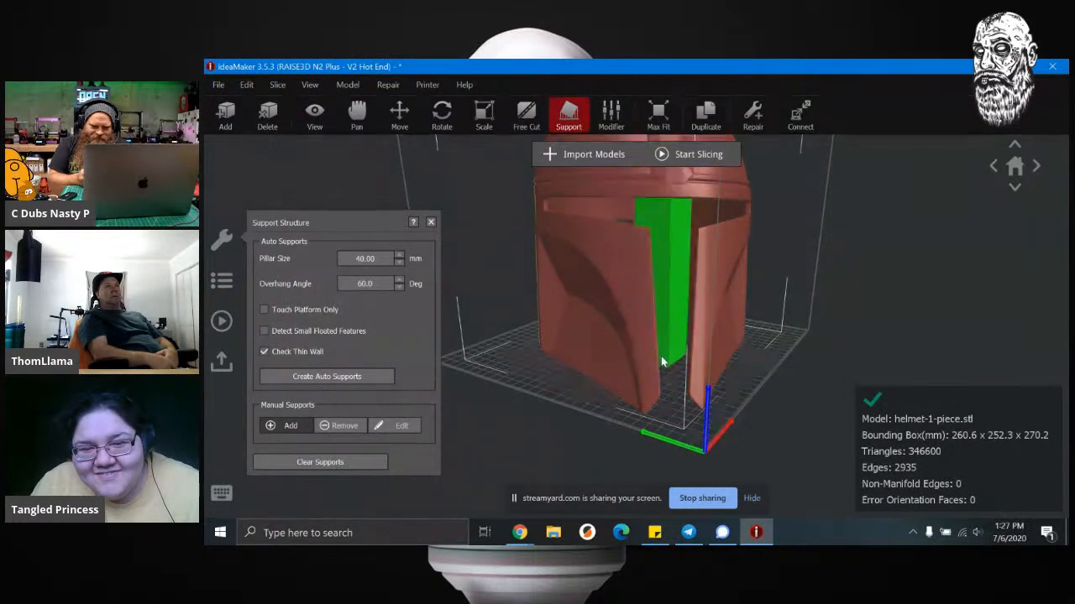
{"action": "left_click", "coordinate": [704, 406]}
{"action": "right_click_drag", "start_coordinate": [815, 344], "coordinate": [761, 113]}
{"action": "right_click_drag", "start_coordinate": [811, 264], "coordinate": [796, 89]}
{"action": "right_click_drag", "start_coordinate": [815, 339], "coordinate": [789, 423]}
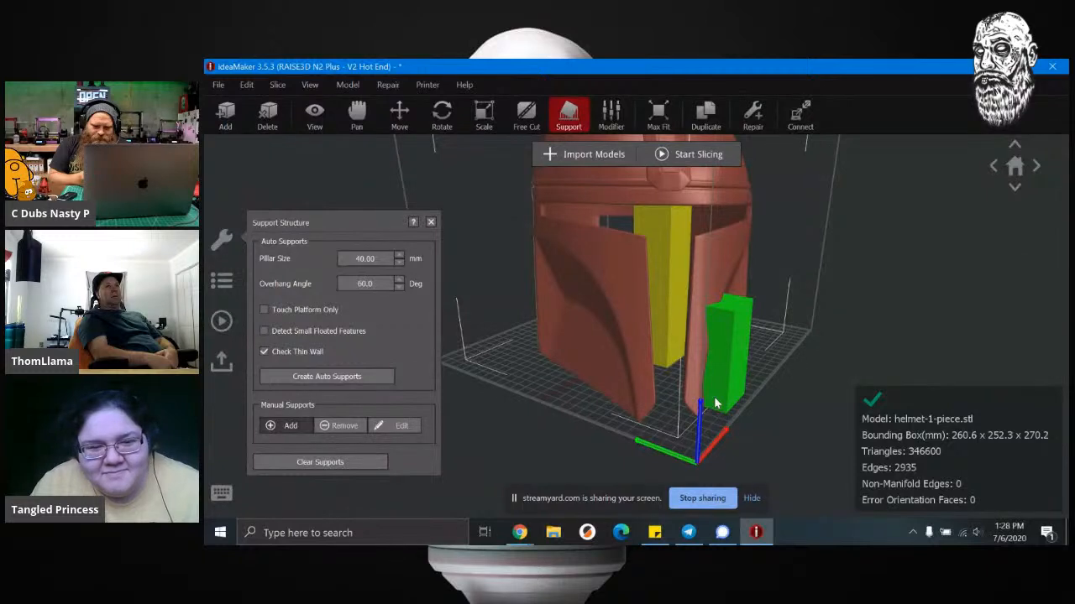
{"action": "left_click", "coordinate": [667, 234]}
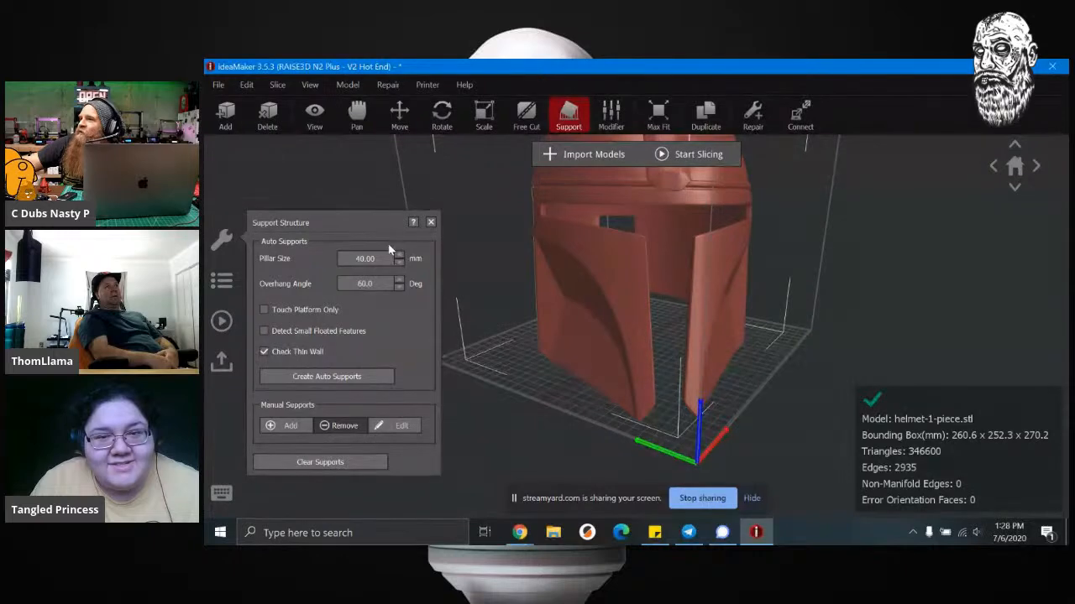
Step: Add a 40 mm manual support pillar near the centre of the helmet in the vertical plate view
{"action": "left_click", "coordinate": [1016, 188]}
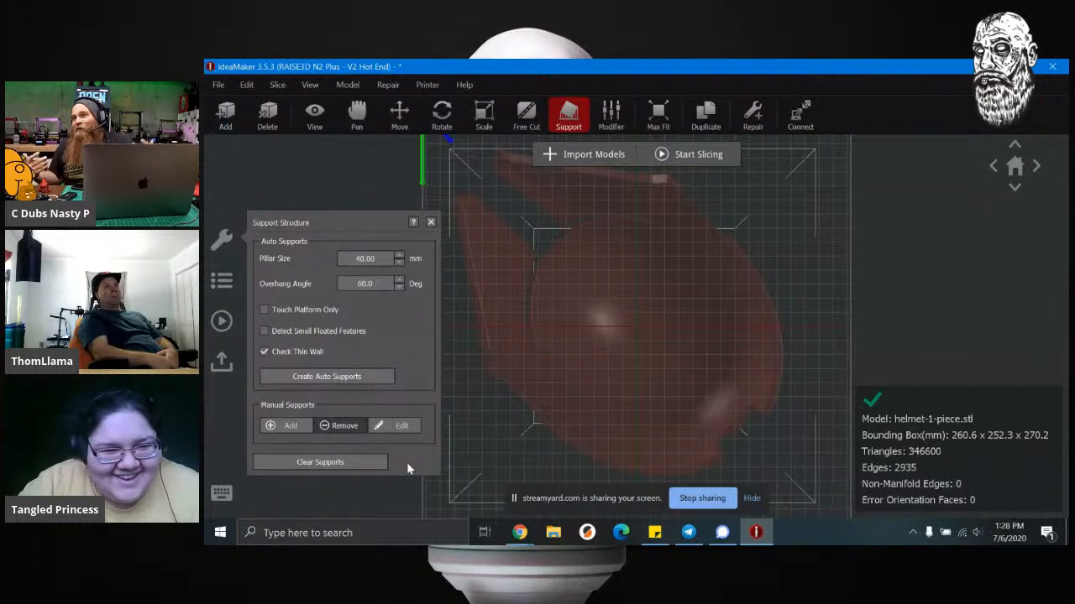
{"action": "left_click", "coordinate": [288, 428]}
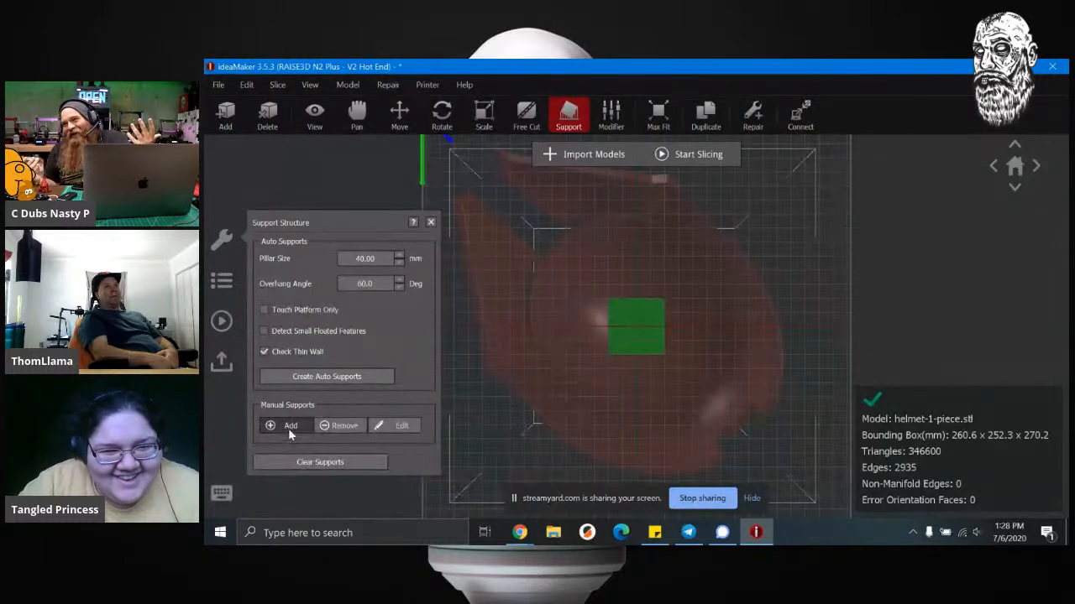
{"action": "left_click", "coordinate": [634, 323]}
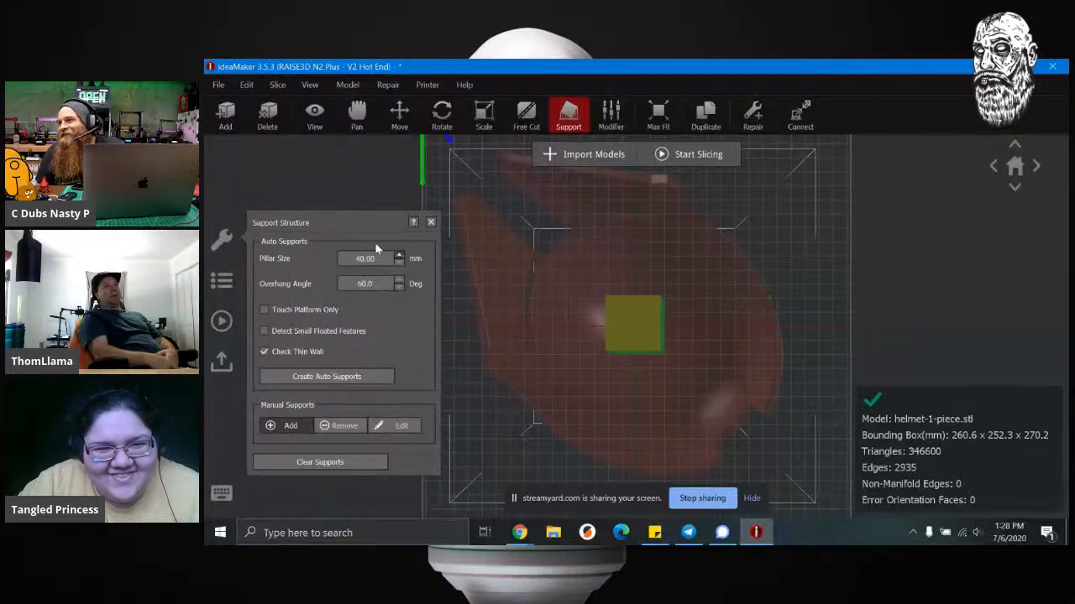
Step: Try a 40 mm manual support pillar under the lower front edge of the helmet's cheek and remove it again
{"action": "left_click", "coordinate": [430, 221]}
{"action": "right_click_drag", "start_coordinate": [413, 302], "coordinate": [743, 449]}
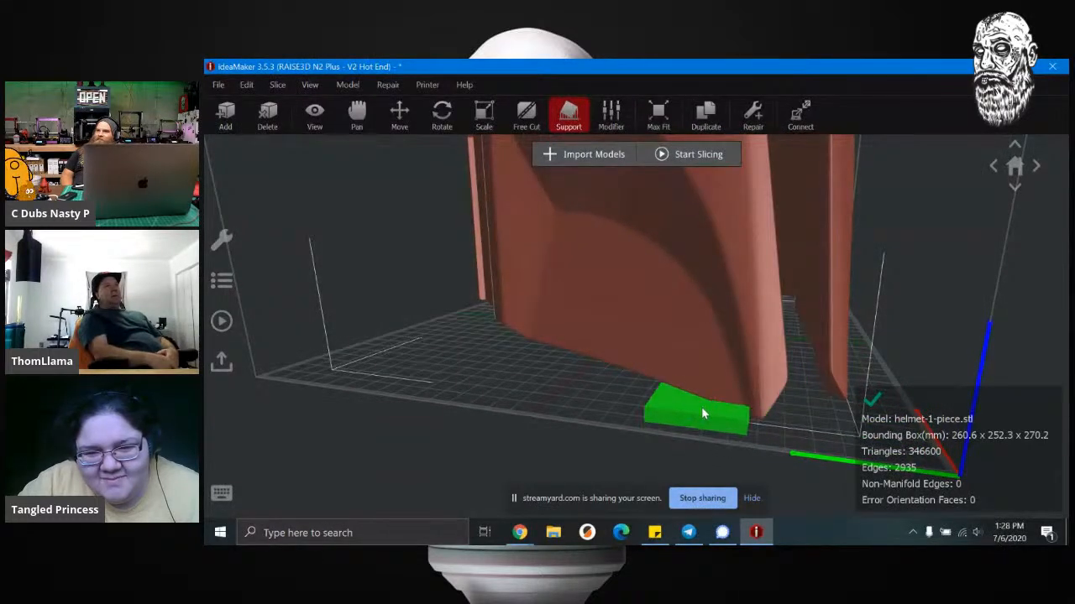
{"action": "left_click", "coordinate": [703, 411]}
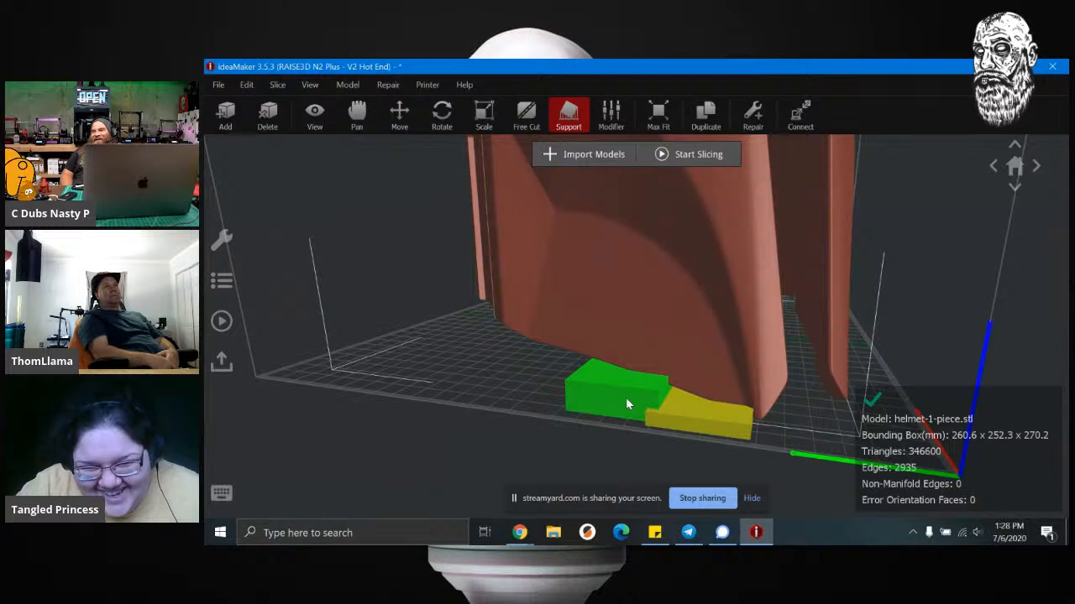
{"action": "left_click", "coordinate": [568, 122]}
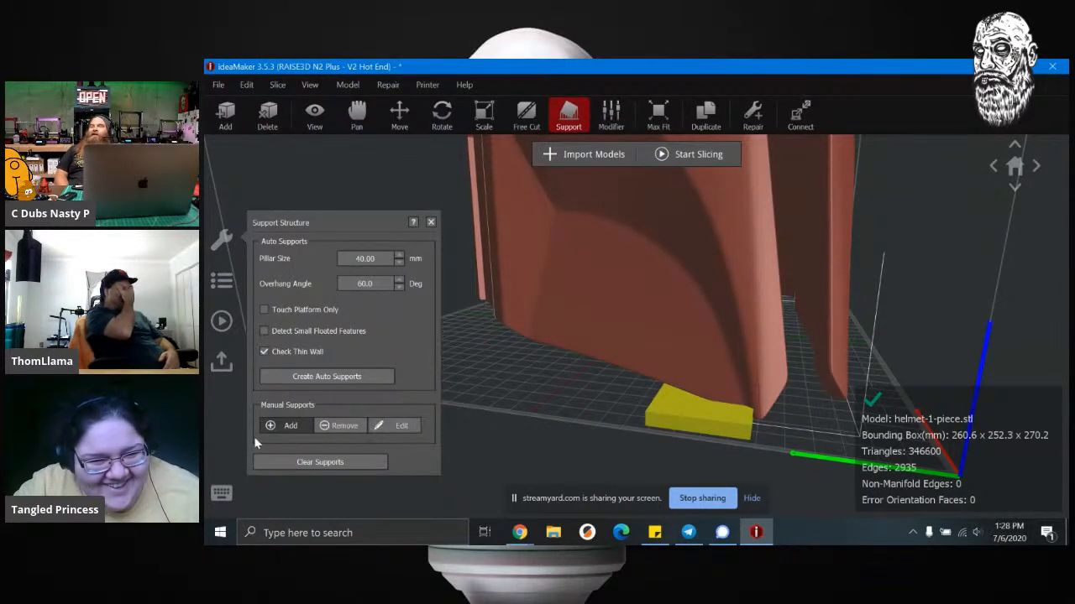
{"action": "left_click", "coordinate": [320, 428]}
{"action": "left_click", "coordinate": [695, 412]}
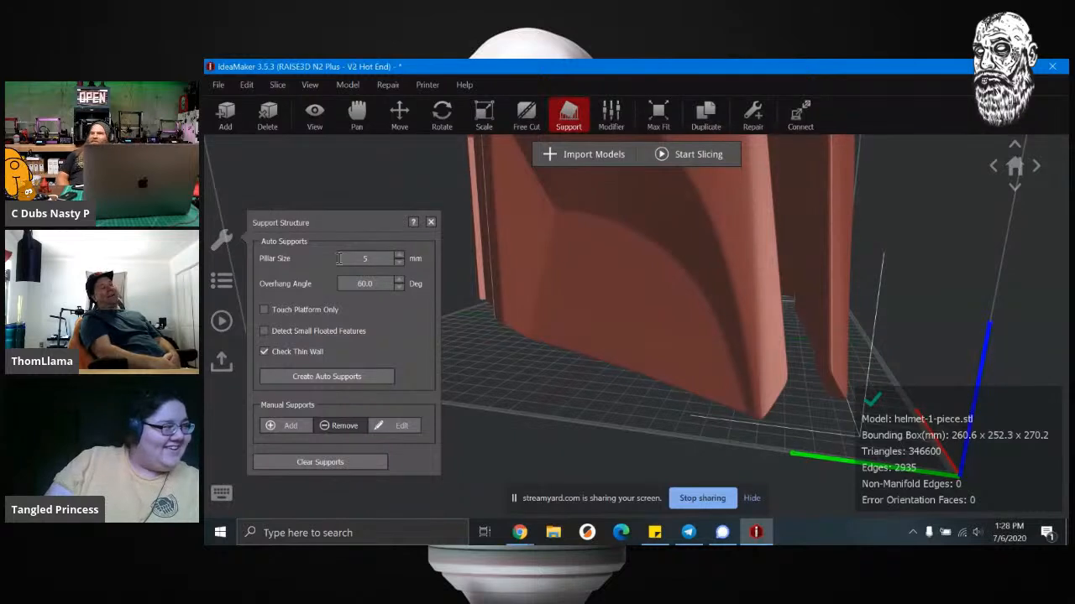
Step: Set the support pillar size to 40 mm and add manual support pillars under the front cheek's lower edge
{"action": "left_click", "coordinate": [339, 259]}
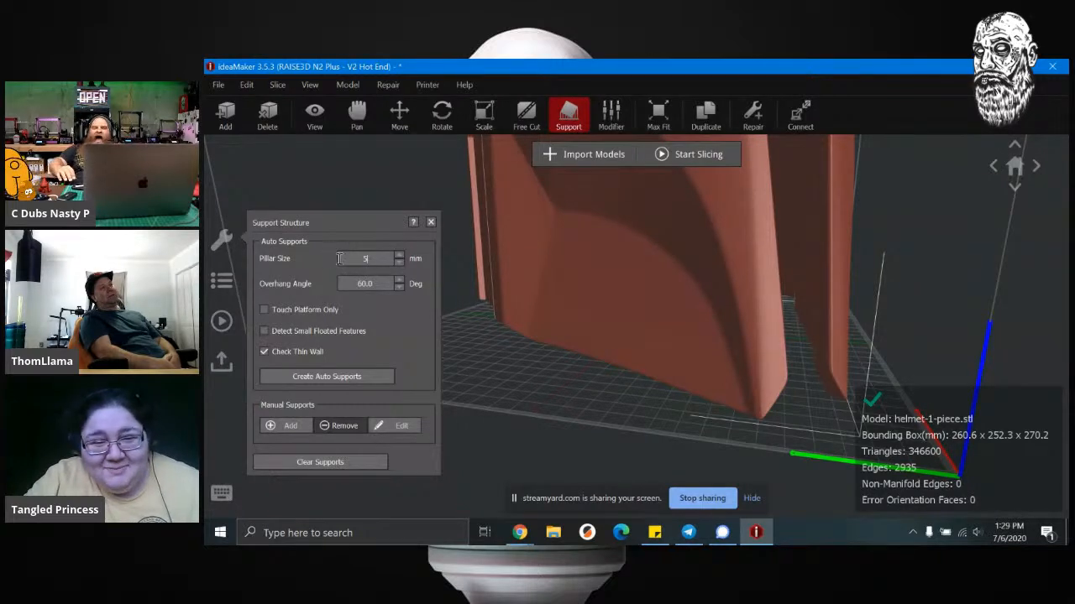
{"action": "left_click_drag", "start_coordinate": [354, 261], "coordinate": [411, 261]}
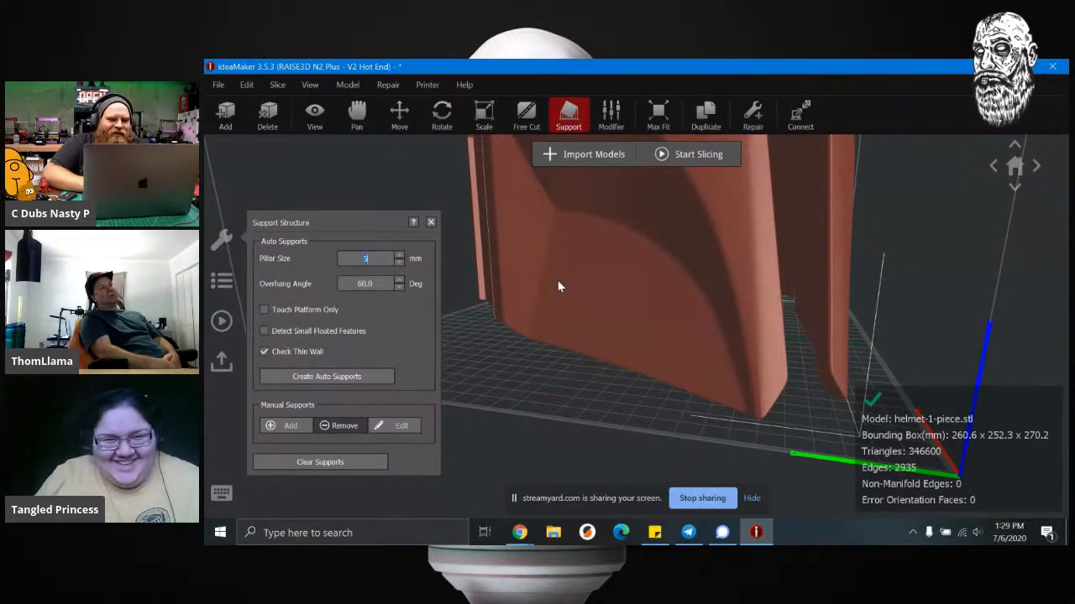
{"action": "type", "text": "4"}
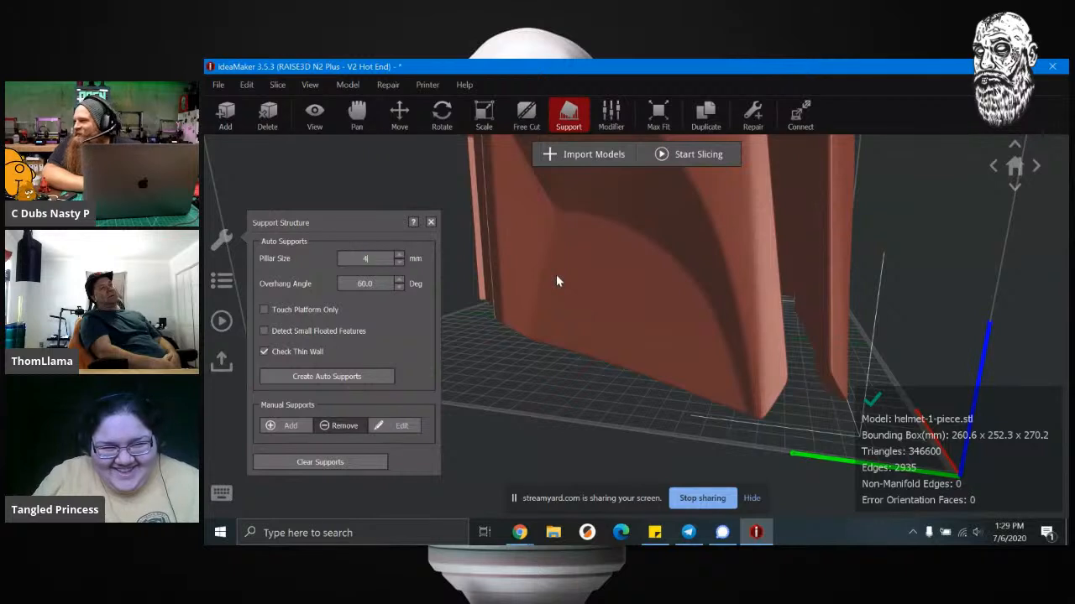
{"action": "type", "text": "0"}
{"action": "key", "text": "Return"}
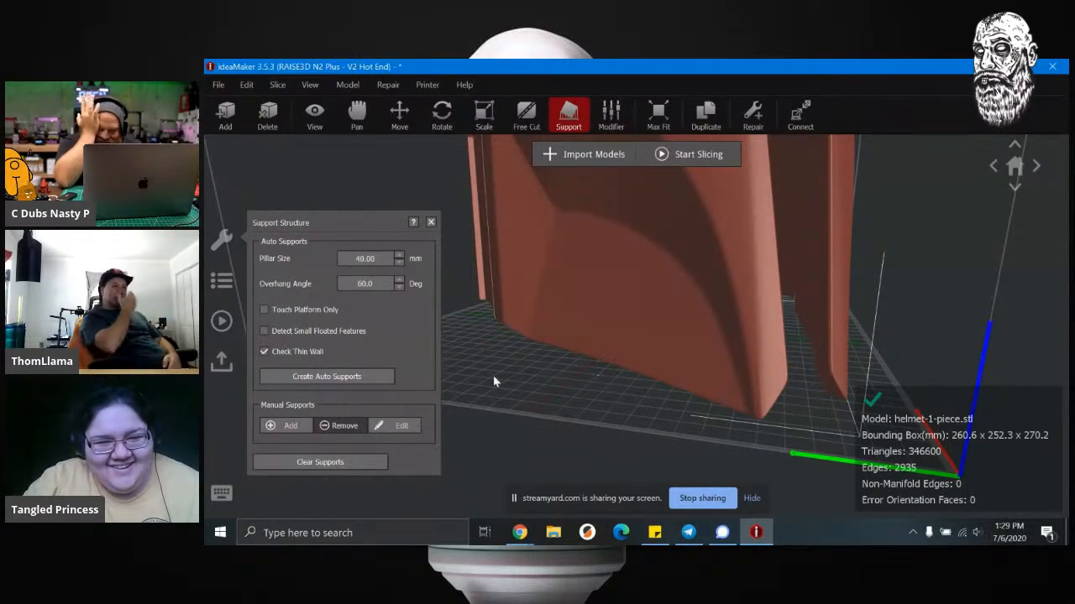
{"action": "left_click", "coordinate": [291, 426]}
{"action": "left_click", "coordinate": [626, 413]}
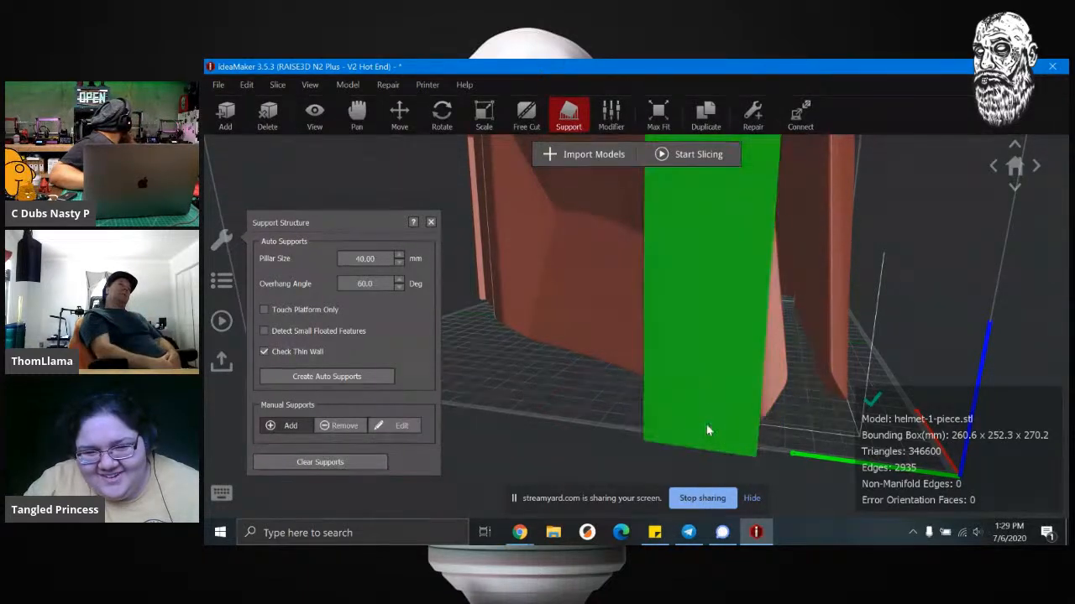
{"action": "left_click", "coordinate": [713, 410]}
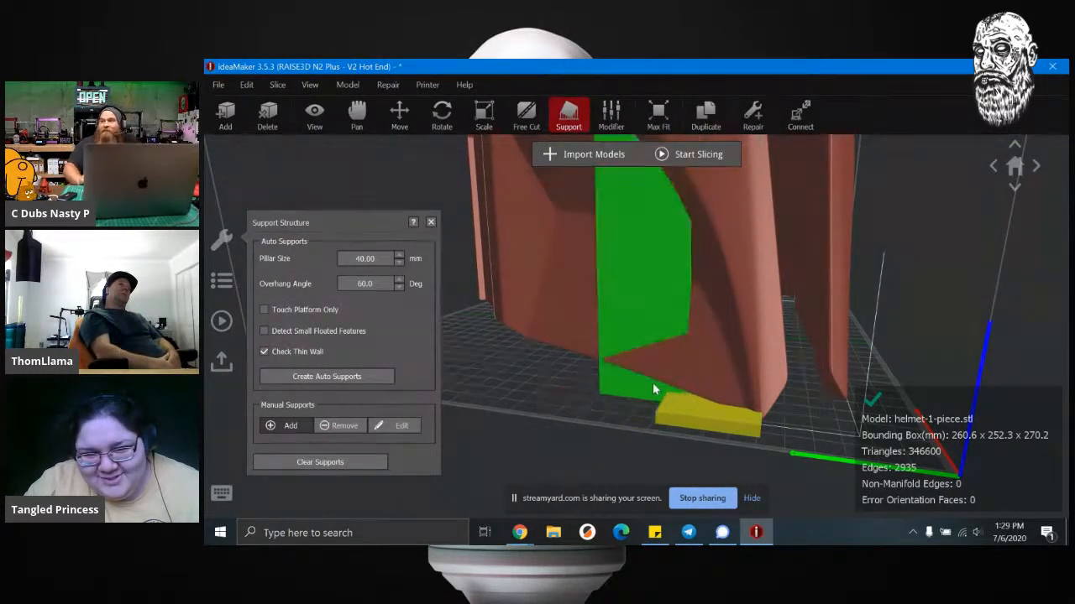
{"action": "left_click", "coordinate": [645, 399]}
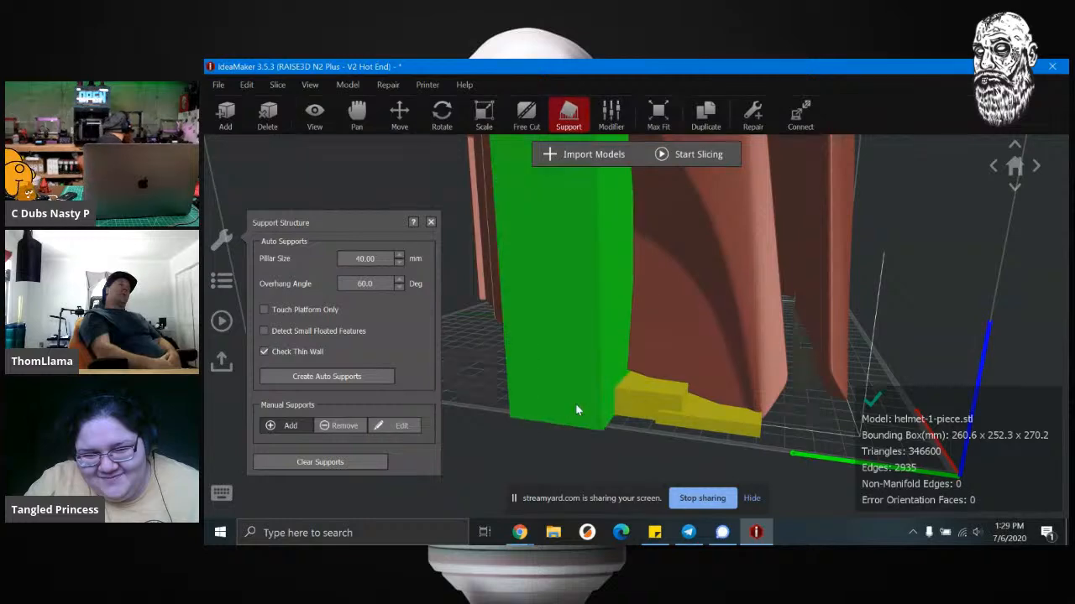
Step: Continue the row of 40 mm manual supports from the cheek's rear corner along the helmet's side edge
{"action": "right_click_drag", "start_coordinate": [575, 404], "coordinate": [832, 403]}
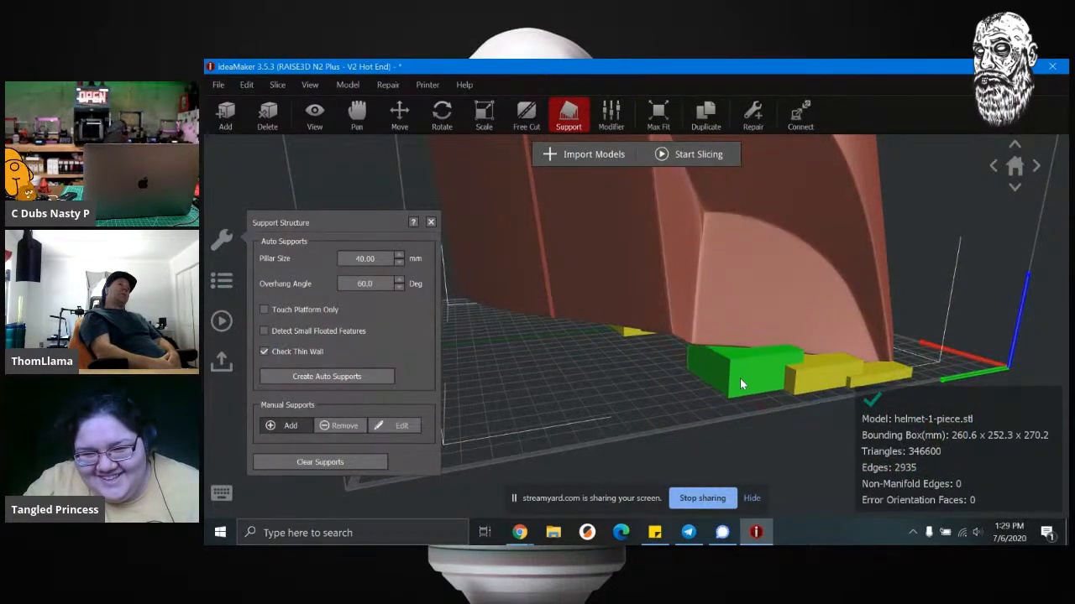
{"action": "left_click", "coordinate": [738, 387]}
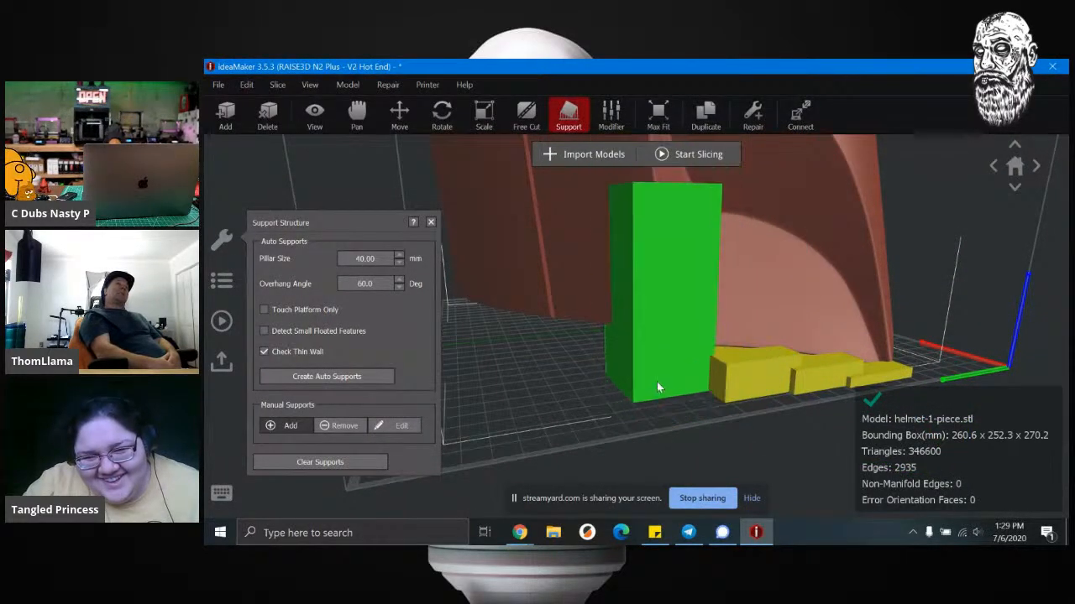
{"action": "left_click", "coordinate": [668, 391]}
{"action": "right_click_drag", "start_coordinate": [668, 391], "coordinate": [816, 402]}
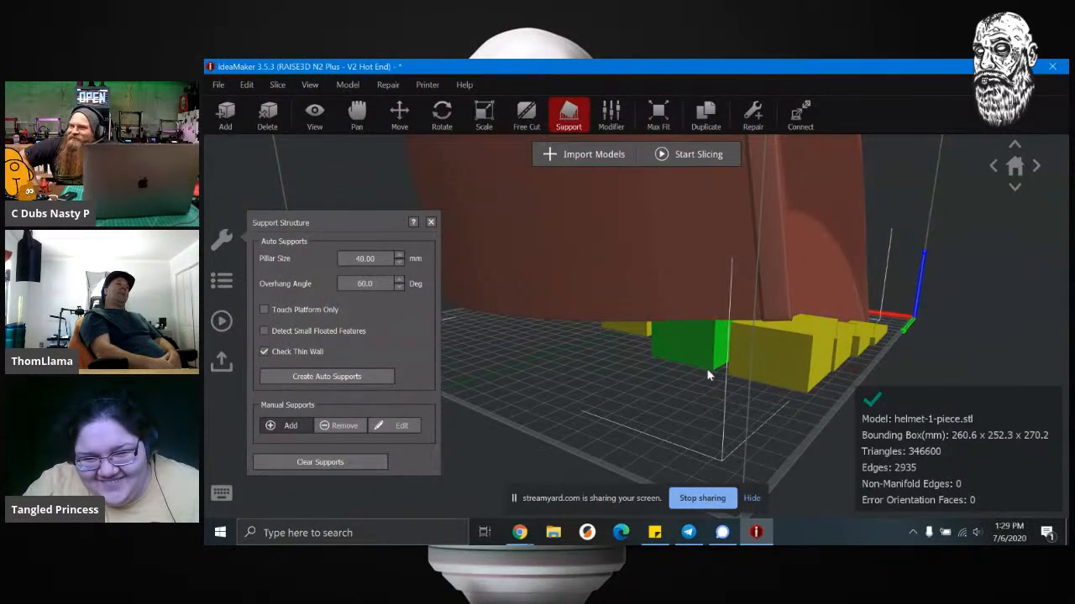
{"action": "left_click", "coordinate": [705, 380]}
Step: Add 40 mm manual supports under the curved lower edge from the helmet's side to the rear notch
{"action": "right_click_drag", "start_coordinate": [662, 407], "coordinate": [799, 506]}
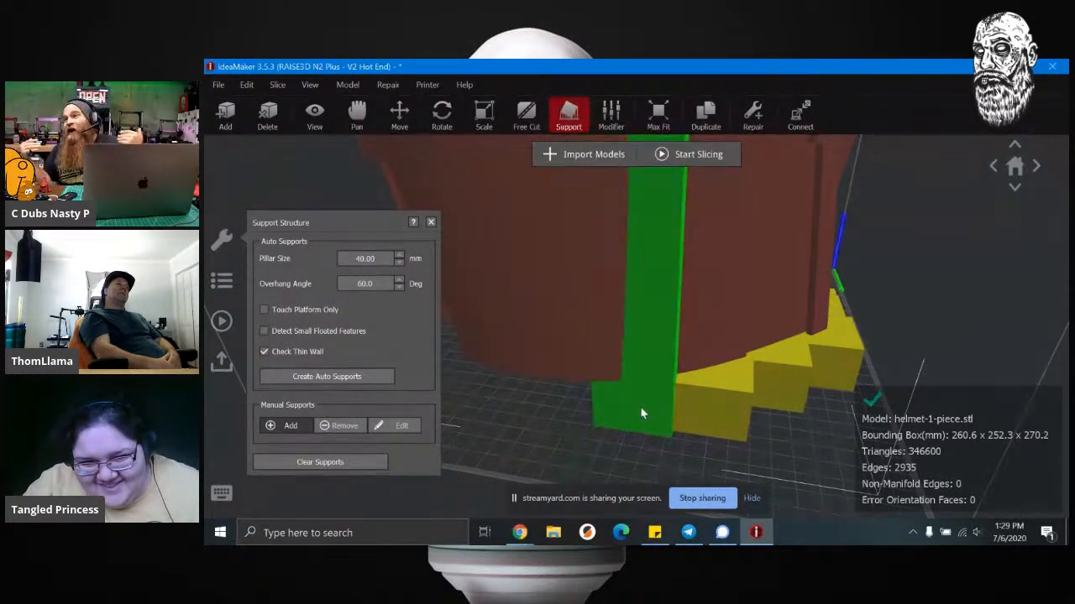
{"action": "left_click", "coordinate": [643, 426]}
{"action": "right_click_drag", "start_coordinate": [591, 426], "coordinate": [798, 420]}
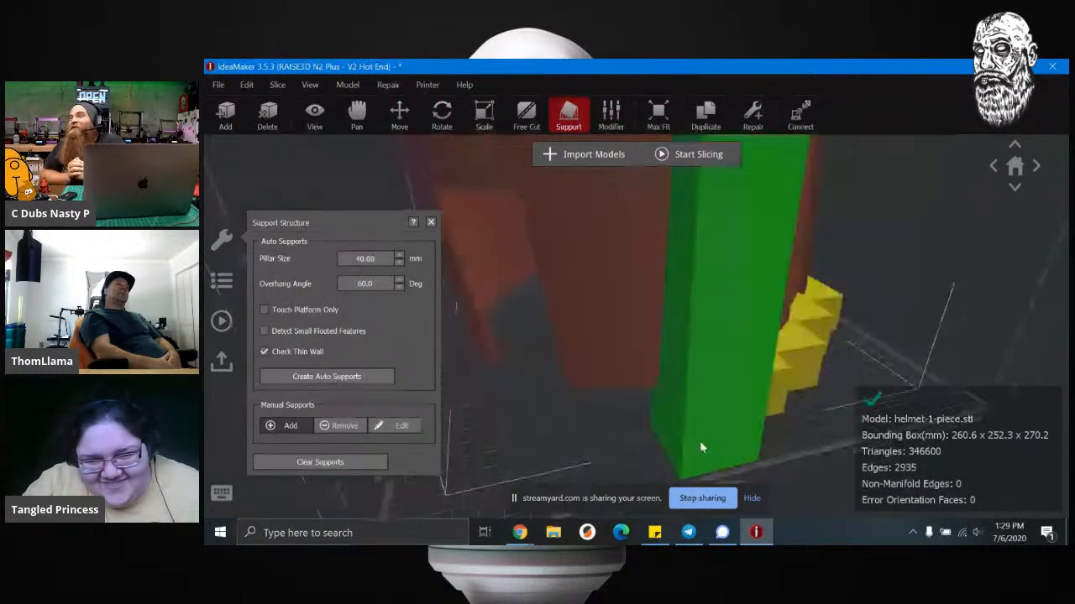
{"action": "left_click", "coordinate": [675, 425]}
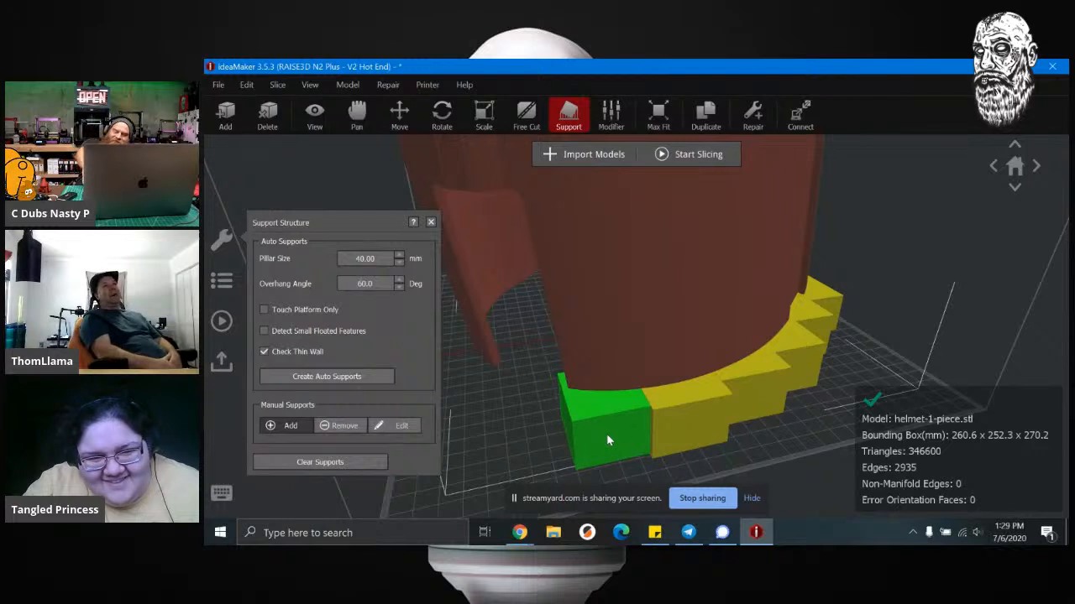
{"action": "left_click", "coordinate": [606, 433]}
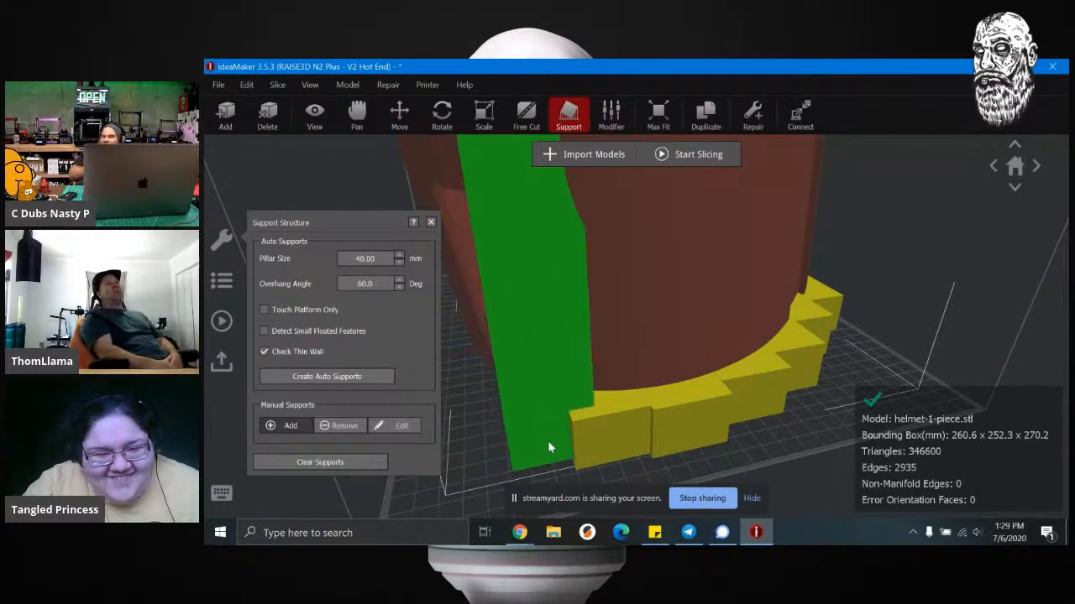
Step: Add tall 40 mm manual support pillars under the raised notch at the back of the helmet
{"action": "right_click_drag", "start_coordinate": [544, 444], "coordinate": [590, 436]}
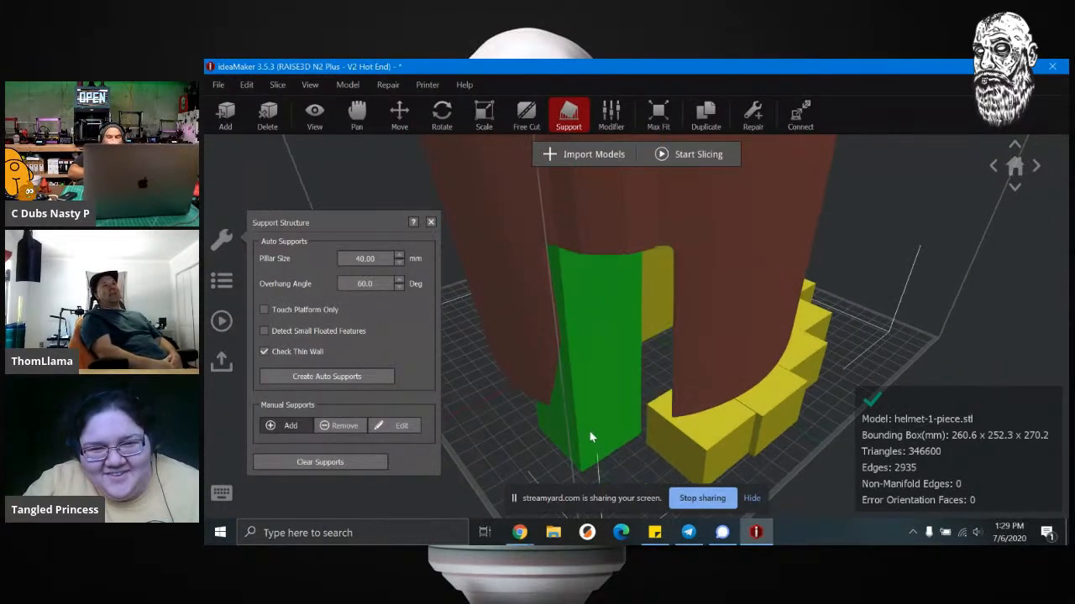
{"action": "left_click", "coordinate": [614, 481]}
{"action": "right_click_drag", "start_coordinate": [530, 437], "coordinate": [677, 446]}
{"action": "left_click", "coordinate": [675, 446]}
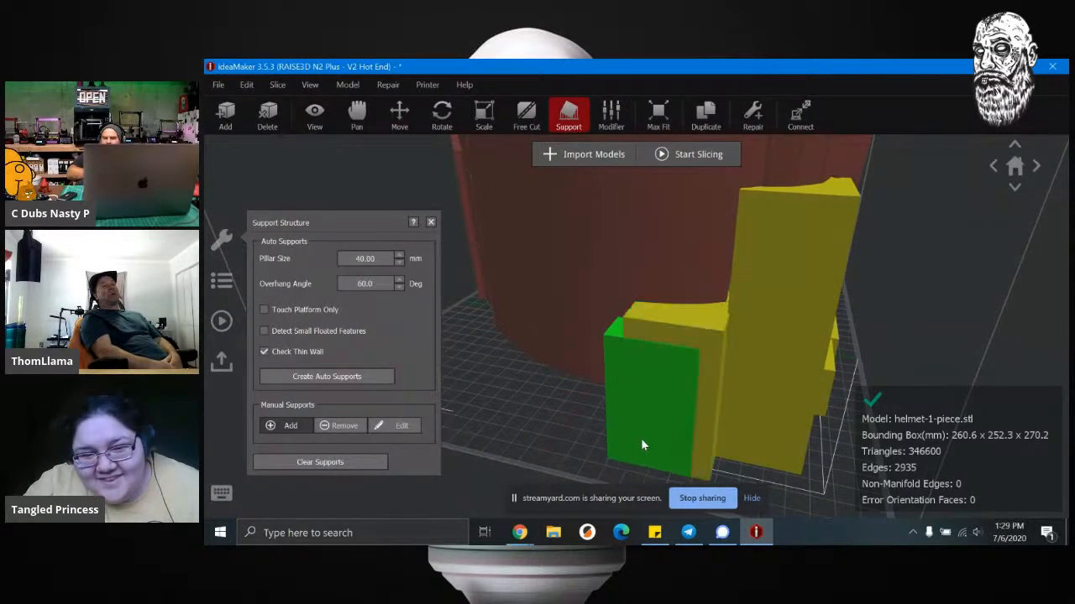
Step: Add 40 mm manual supports along the helmet's opposite side and under the second cheek's lower edge
{"action": "right_click_drag", "start_coordinate": [559, 436], "coordinate": [787, 397]}
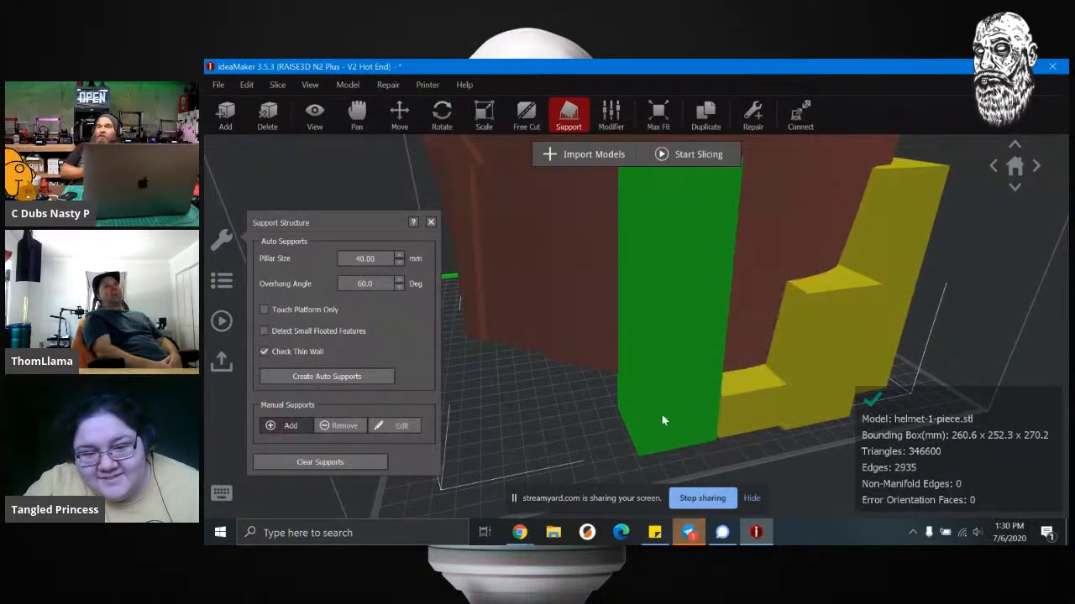
{"action": "left_click", "coordinate": [664, 416]}
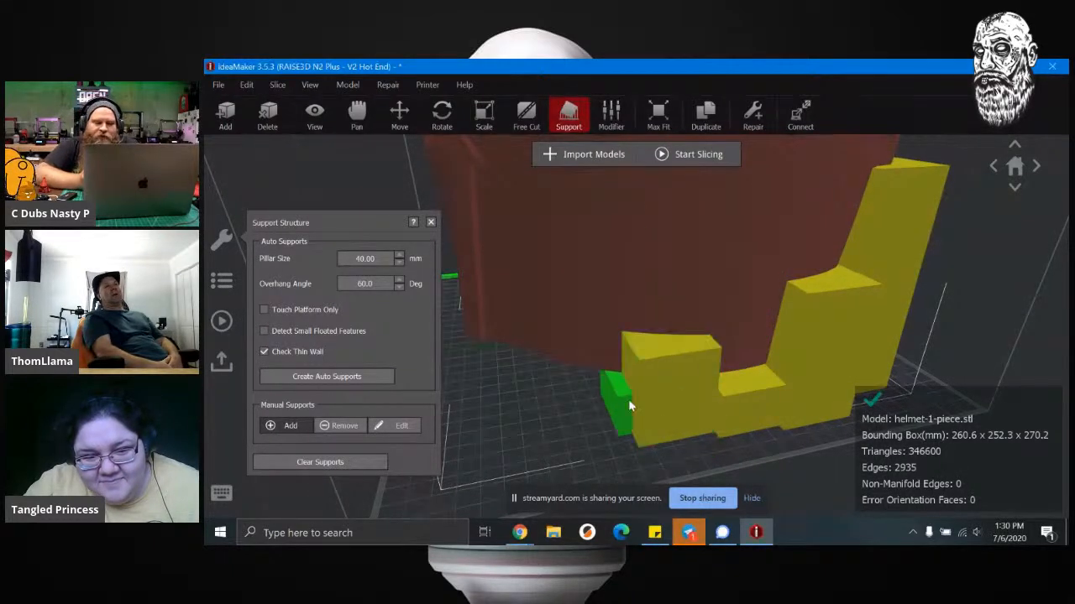
{"action": "mouse_move", "coordinate": [612, 414]}
{"action": "right_mouse_down"}
{"action": "mouse_move", "coordinate": [794, 423]}
{"action": "mouse_move", "coordinate": [629, 422]}
{"action": "right_mouse_up"}
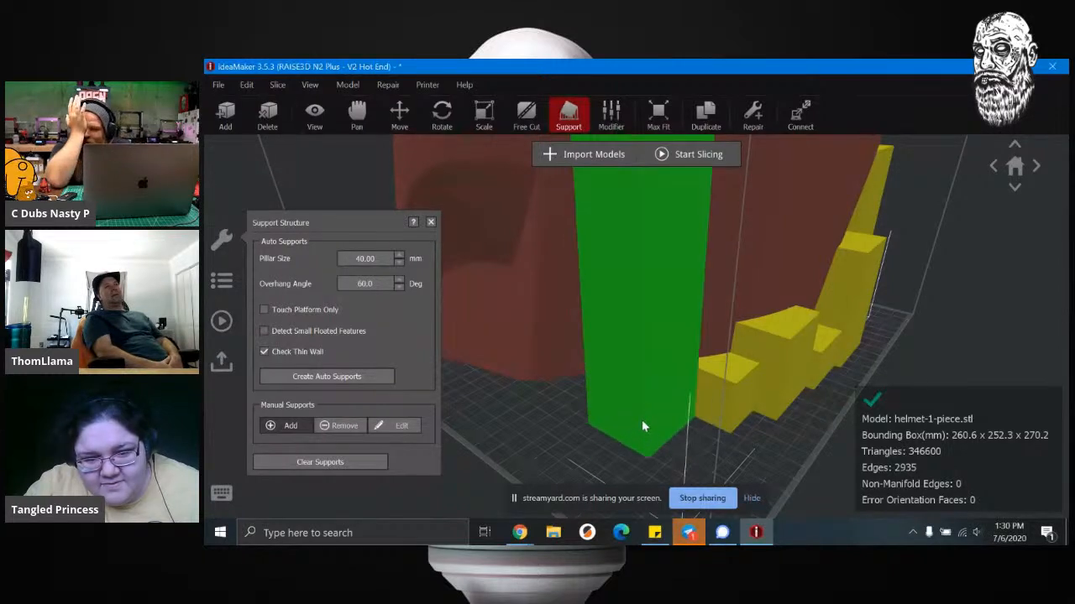
{"action": "left_click", "coordinate": [639, 404]}
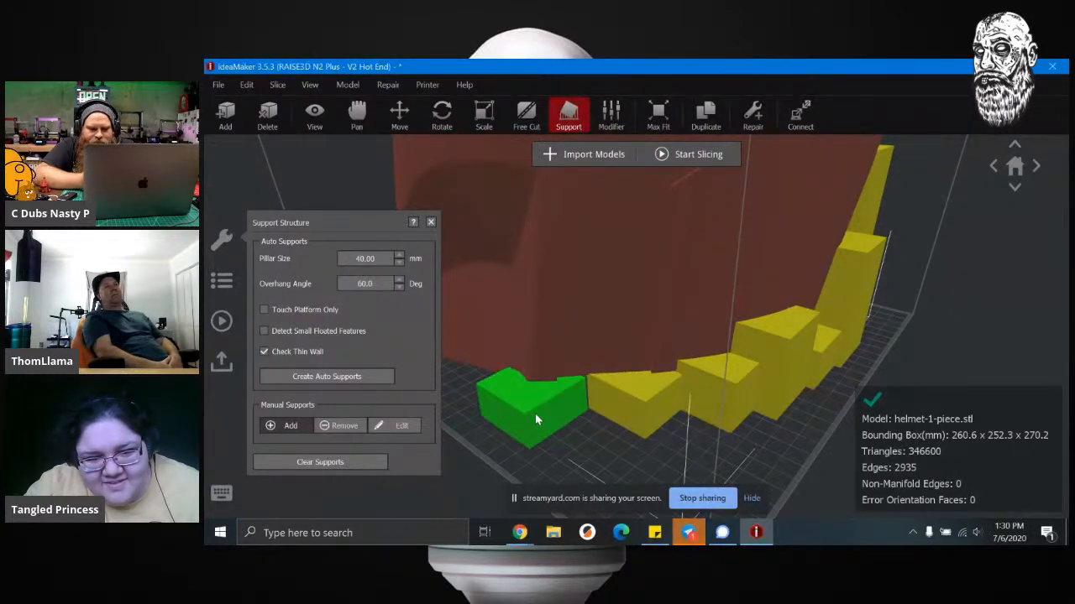
{"action": "left_click", "coordinate": [542, 420]}
{"action": "right_click_drag", "start_coordinate": [546, 420], "coordinate": [882, 398]}
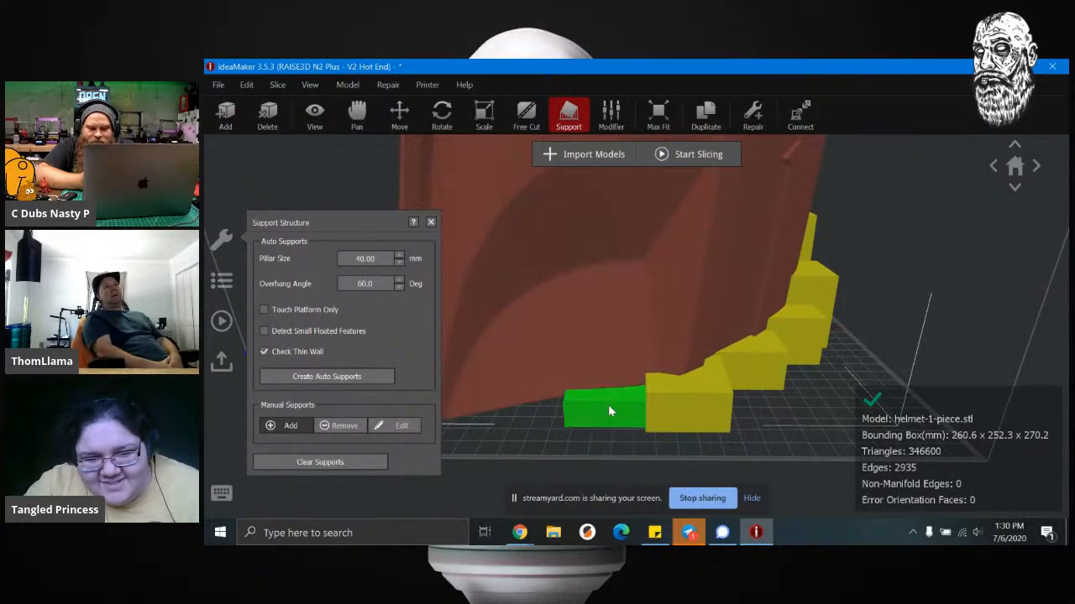
{"action": "left_click", "coordinate": [608, 407]}
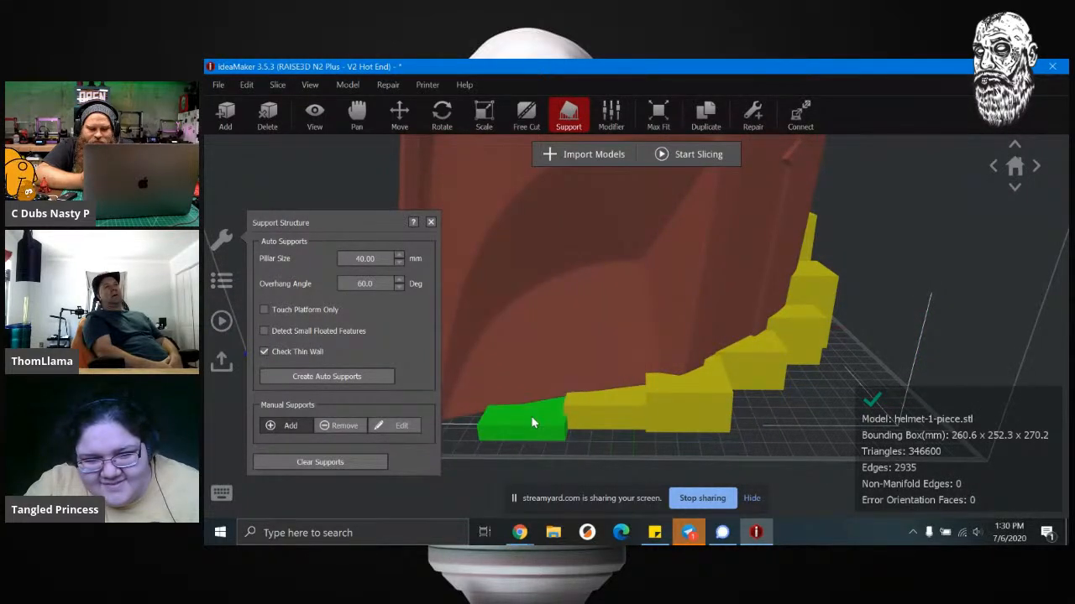
Step: Set the support pillar size to 20 mm and add manual supports in the eye slot above the first cheek
{"action": "scroll", "coordinate": [535, 387], "scroll_direction": "down", "scroll_amount": 3}
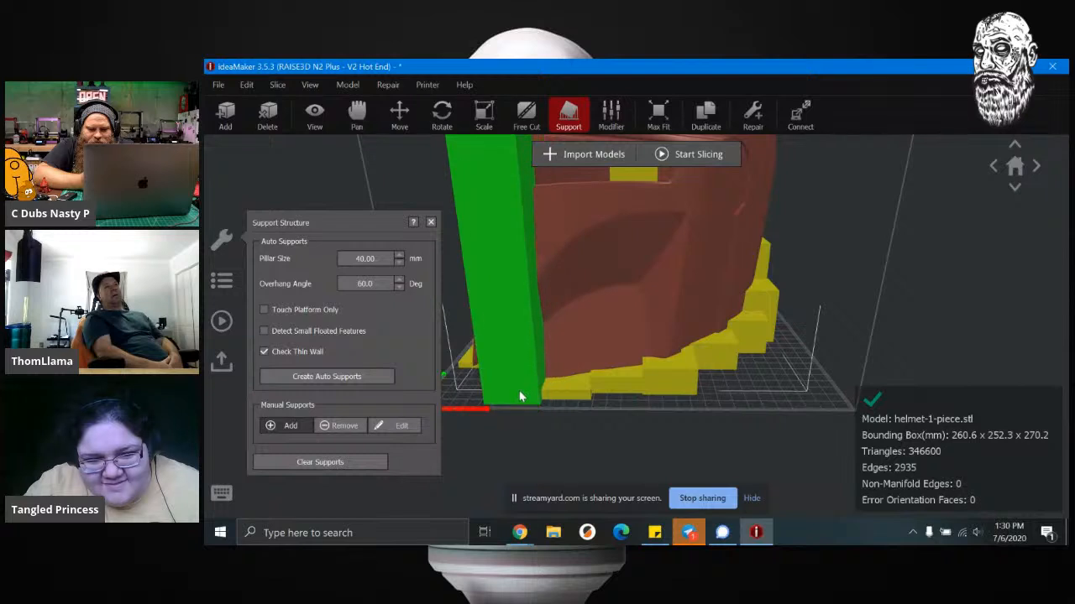
{"action": "scroll", "coordinate": [483, 398], "scroll_direction": "down", "scroll_amount": 3}
{"action": "right_click_drag", "start_coordinate": [601, 395], "coordinate": [728, 422]}
{"action": "scroll", "coordinate": [729, 422], "scroll_direction": "down", "scroll_amount": 2}
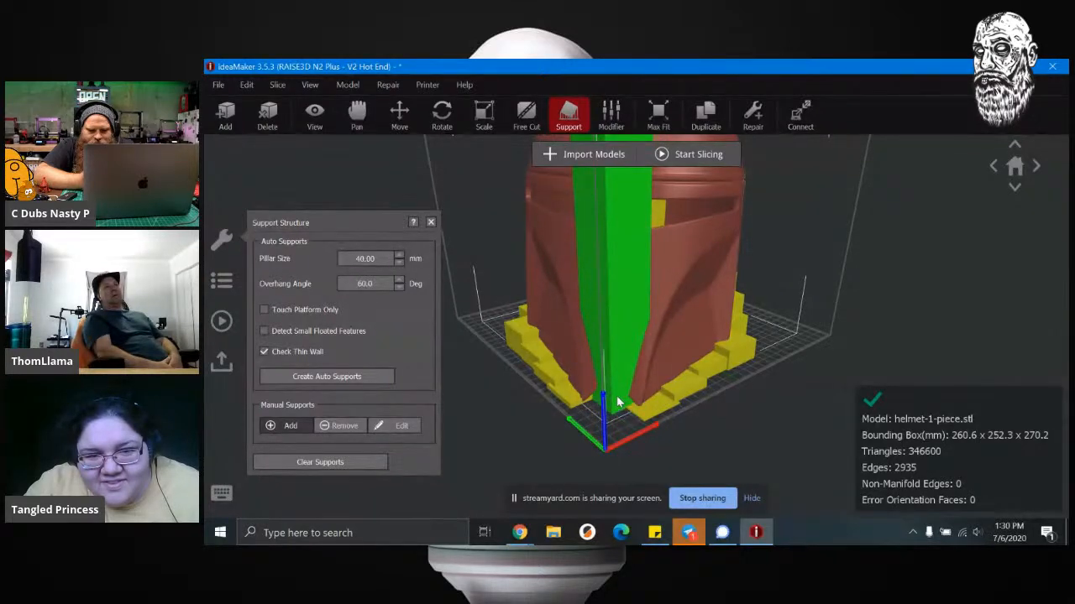
{"action": "scroll", "coordinate": [816, 392], "scroll_direction": "up", "scroll_amount": 2}
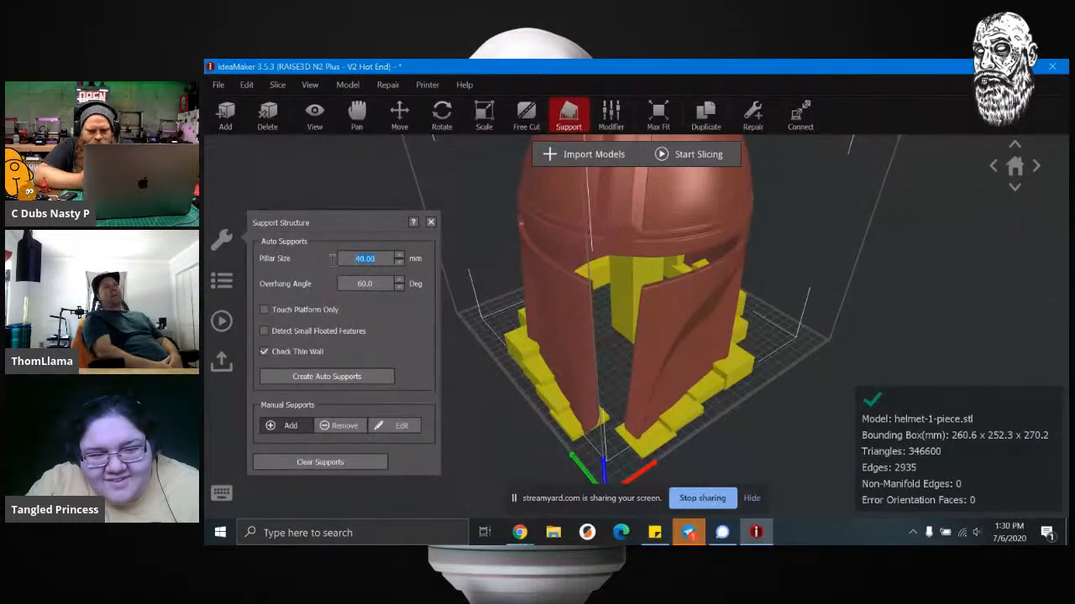
{"action": "type", "text": "0"}
{"action": "key", "text": "Return"}
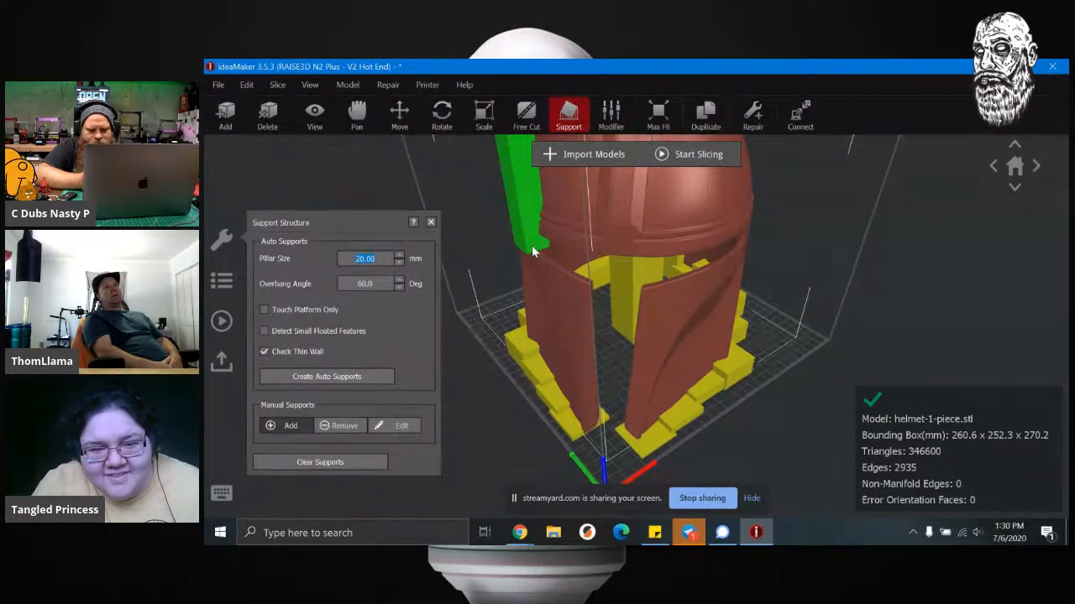
{"action": "left_click_drag", "start_coordinate": [542, 248], "coordinate": [695, 285]}
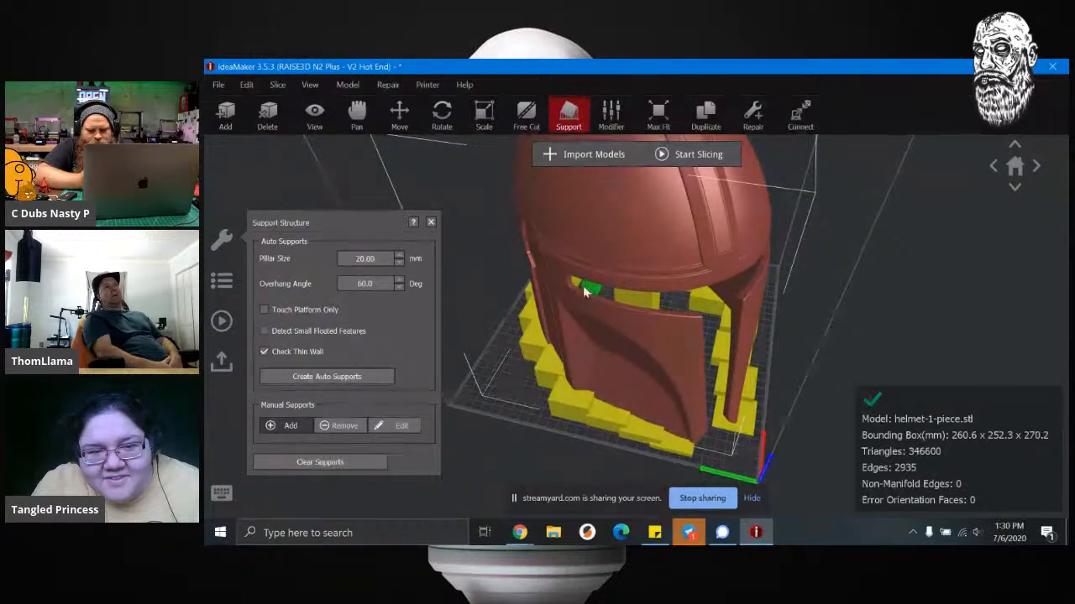
{"action": "scroll", "coordinate": [582, 283], "scroll_direction": "up", "scroll_amount": 2}
{"action": "left_click_drag", "start_coordinate": [581, 280], "coordinate": [538, 294]}
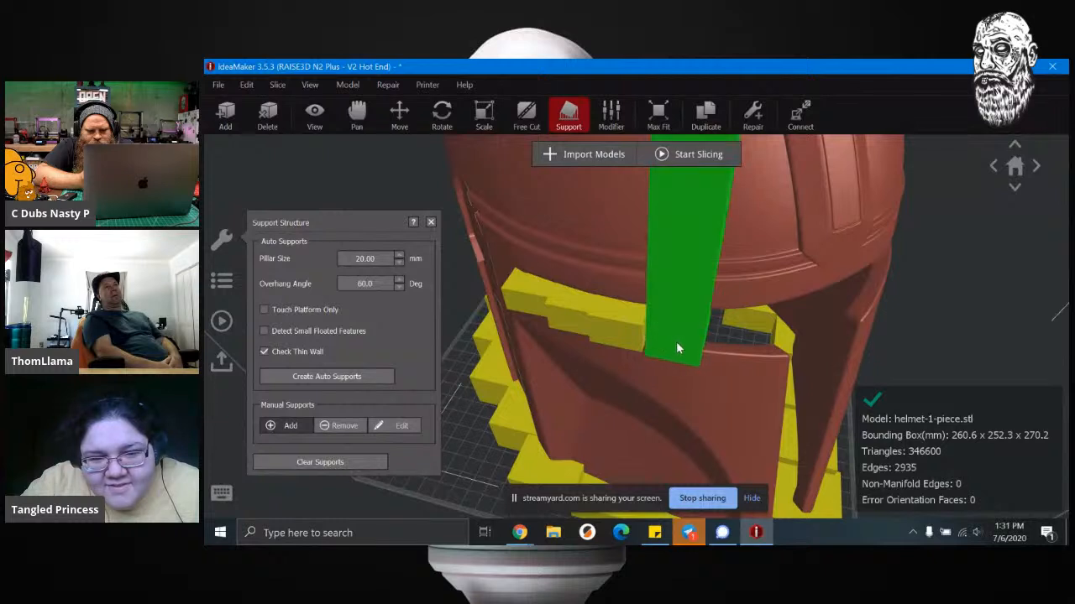
Step: Extend the 20 mm manual supports in the first eye slot to the cheek's inner front edge
{"action": "left_click", "coordinate": [671, 339]}
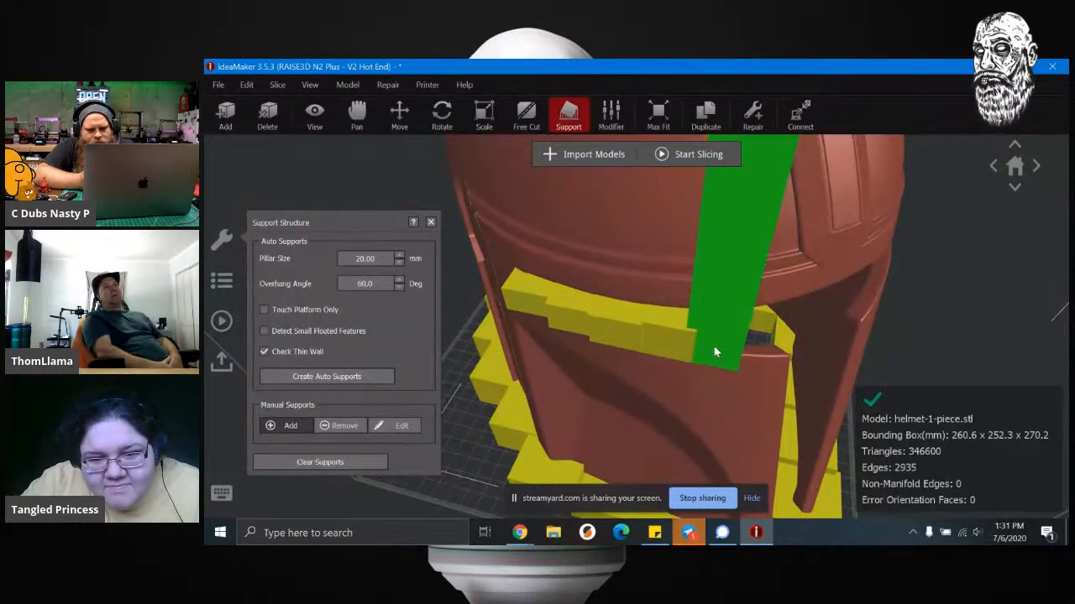
{"action": "left_click", "coordinate": [715, 352]}
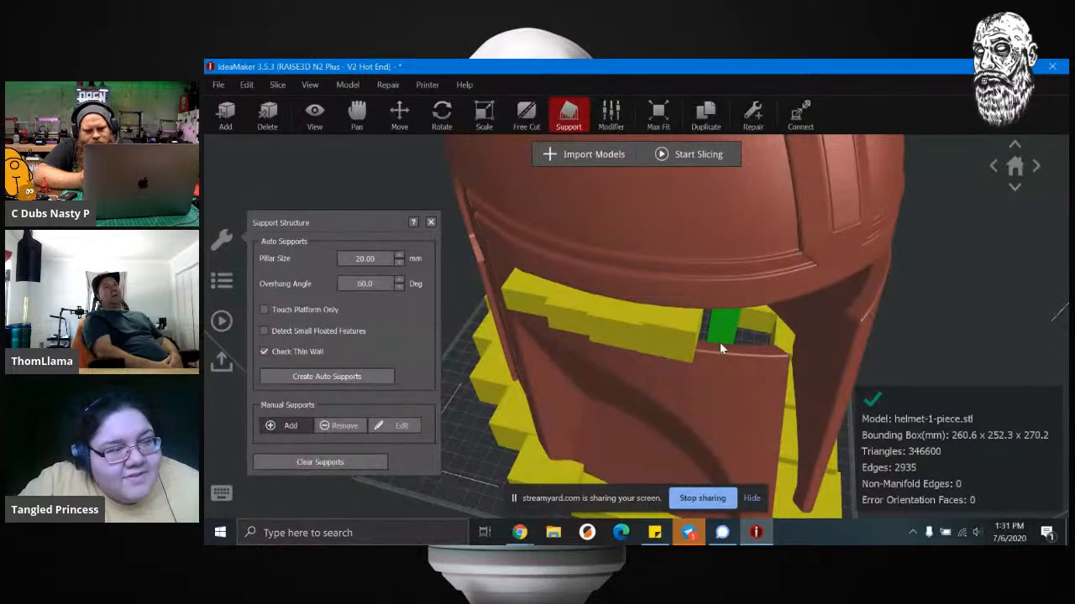
{"action": "left_click", "coordinate": [771, 353]}
{"action": "left_click", "coordinate": [710, 357]}
{"action": "left_click", "coordinate": [715, 347]}
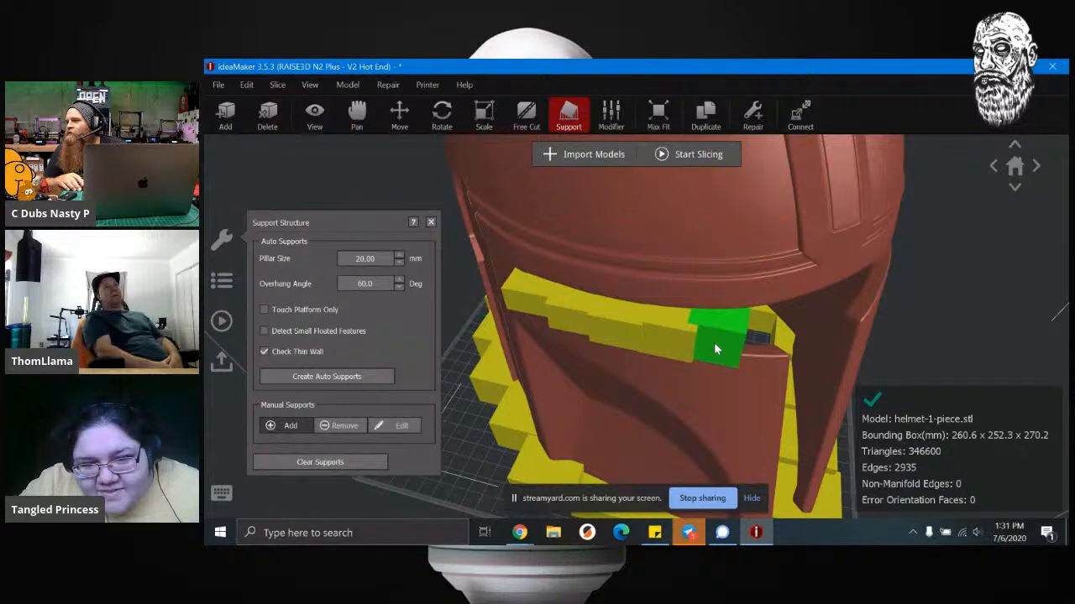
{"action": "left_click", "coordinate": [719, 345]}
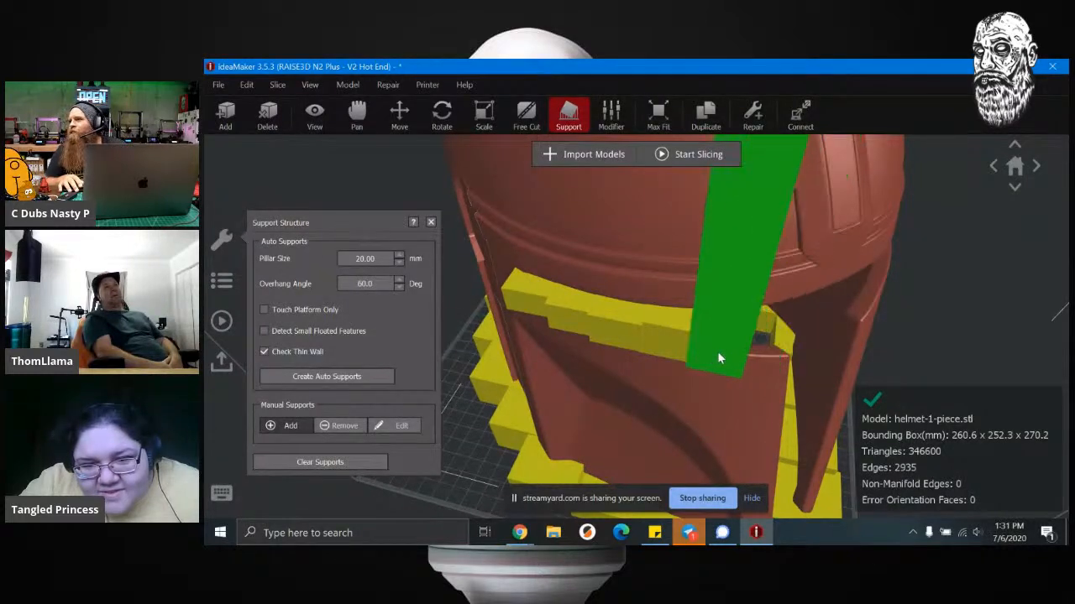
{"action": "left_click", "coordinate": [720, 343]}
{"action": "left_click", "coordinate": [720, 346]}
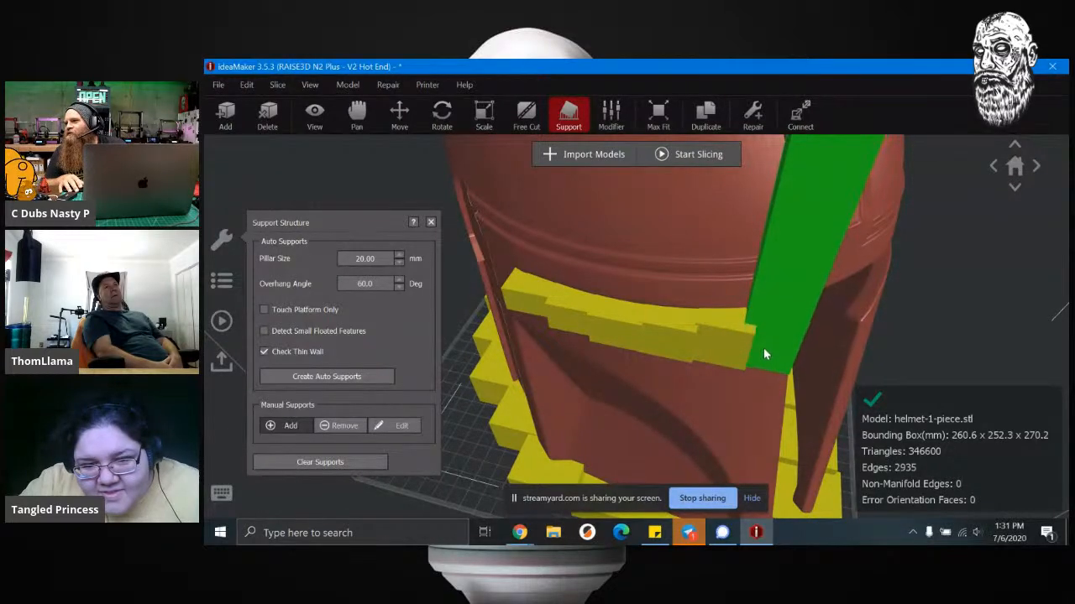
{"action": "left_click", "coordinate": [763, 349]}
Step: Add 20 mm manual supports in the eye slot above the second cheek, reaching toward its inner front edge
{"action": "right_click", "coordinate": [864, 360]}
{"action": "left_click", "coordinate": [844, 361]}
{"action": "right_click_drag", "start_coordinate": [827, 361], "coordinate": [686, 351]}
{"action": "right_click_drag", "start_coordinate": [884, 309], "coordinate": [443, 294]}
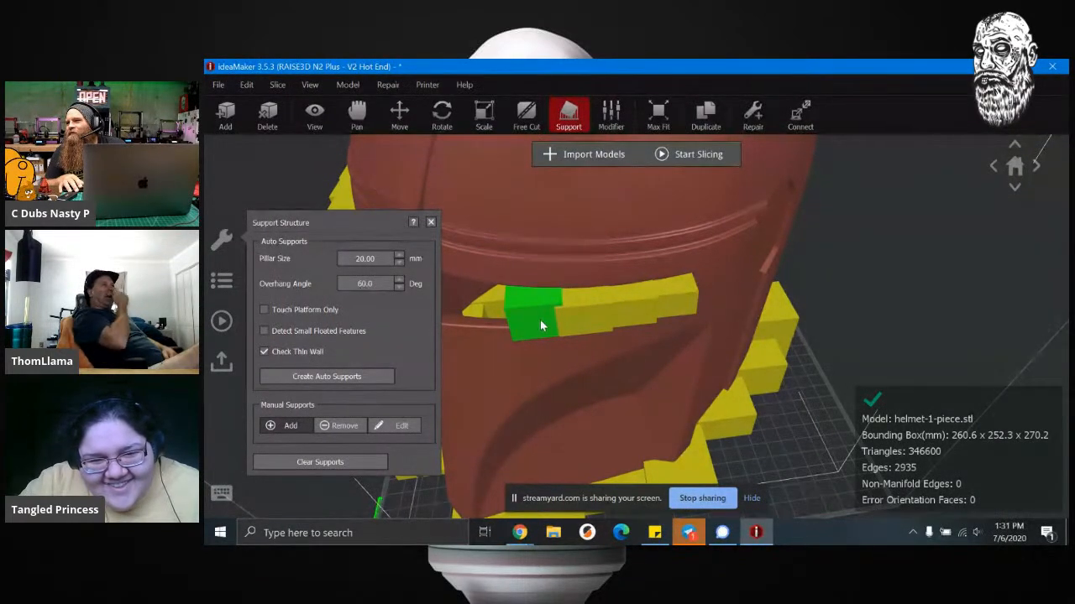
{"action": "right_click_drag", "start_coordinate": [539, 325], "coordinate": [682, 338]}
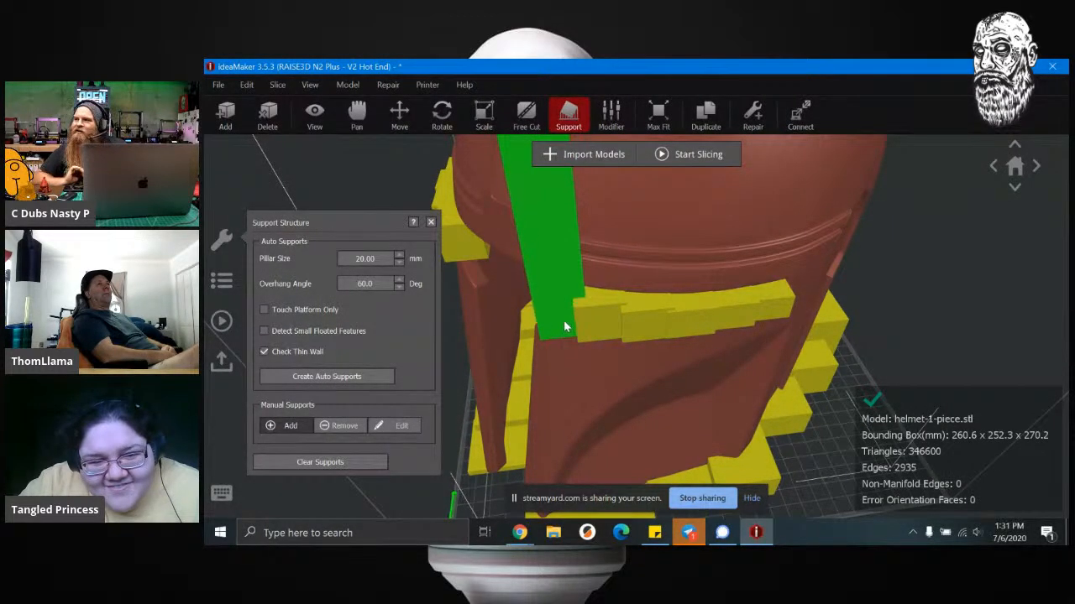
Step: Fill the vertical front slot between the two cheeks with tall 20 mm manual support pillars
{"action": "left_click_drag", "start_coordinate": [556, 331], "coordinate": [687, 372]}
{"action": "left_click", "coordinate": [688, 372]}
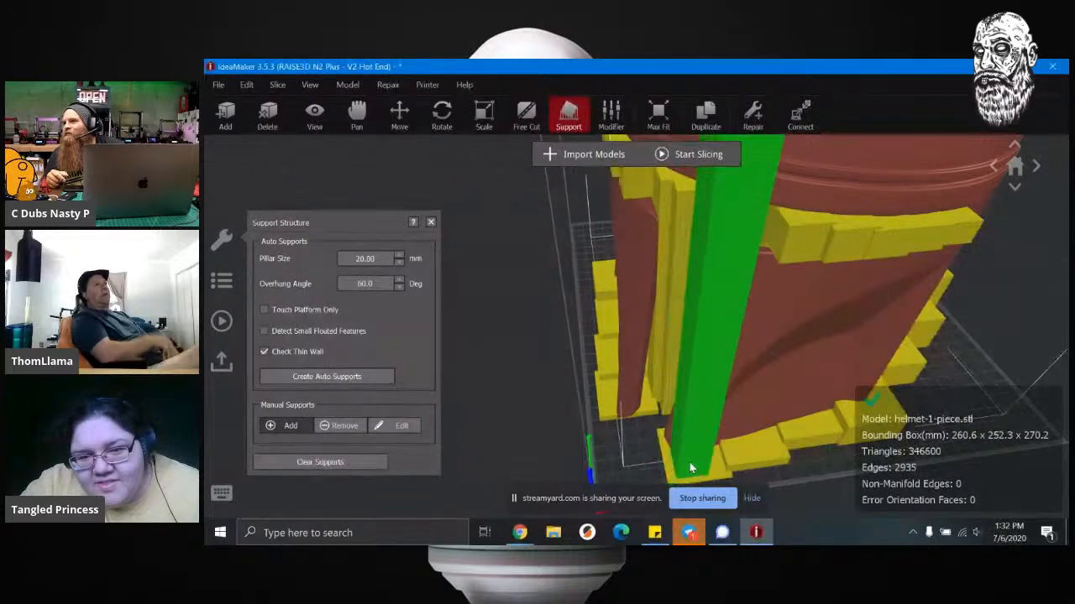
{"action": "left_click", "coordinate": [689, 456]}
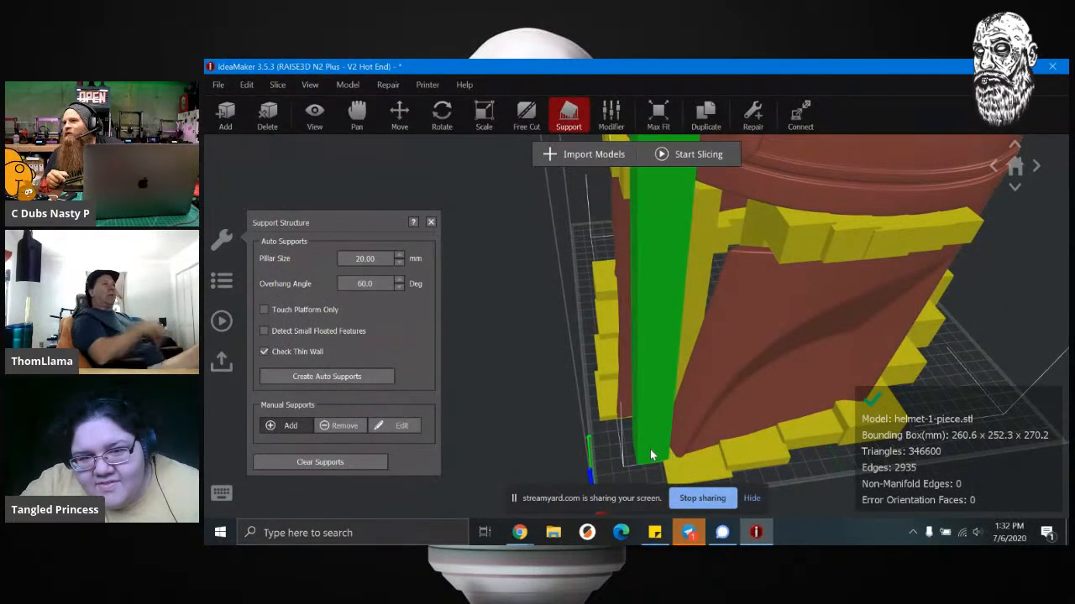
{"action": "right_click_drag", "start_coordinate": [667, 429], "coordinate": [750, 427]}
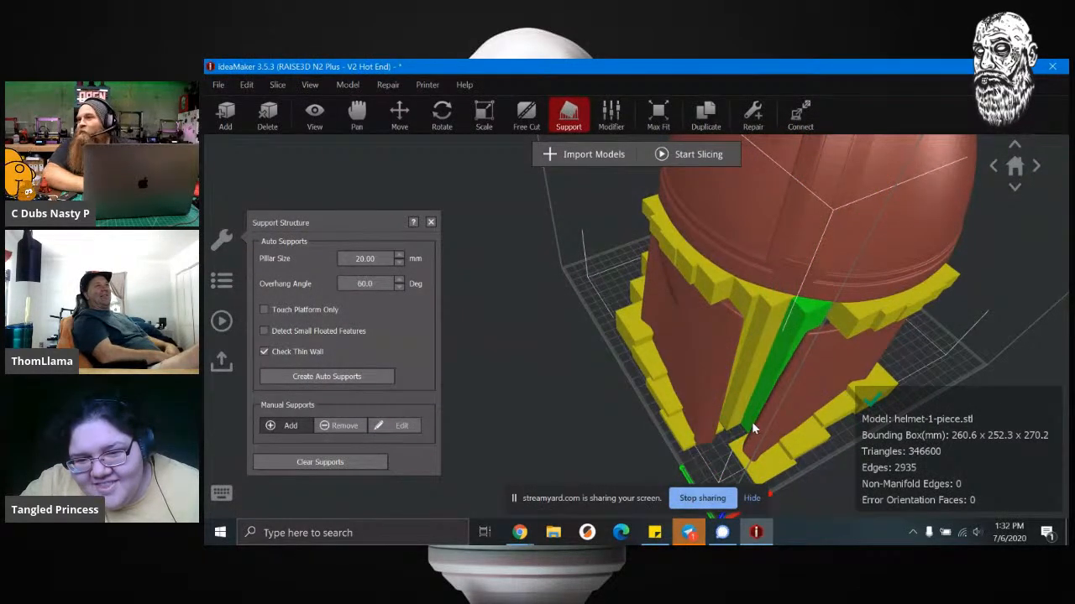
{"action": "left_click", "coordinate": [754, 423]}
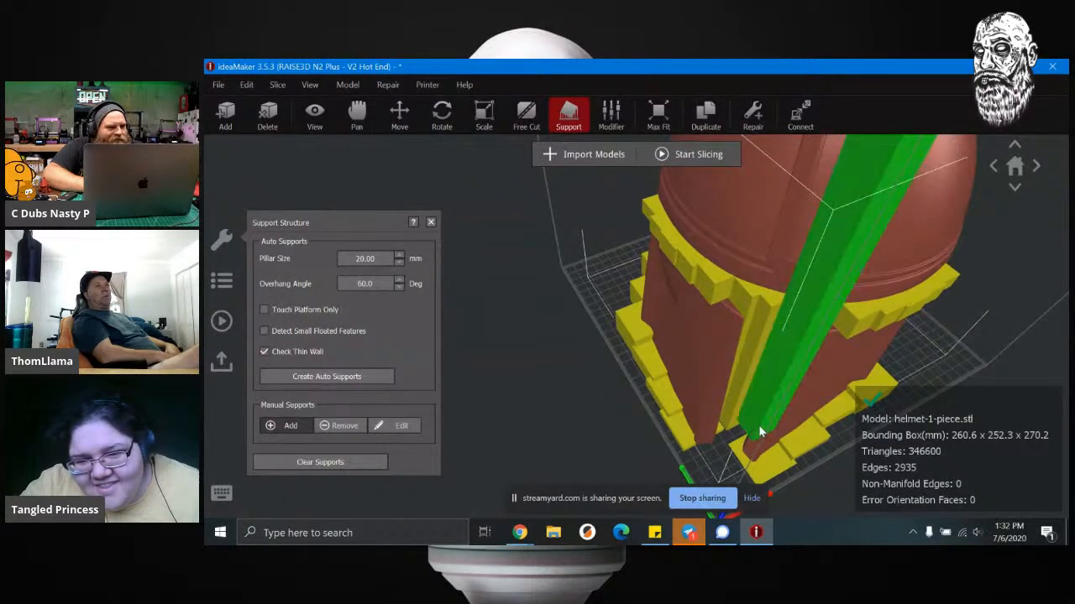
{"action": "left_click", "coordinate": [791, 392]}
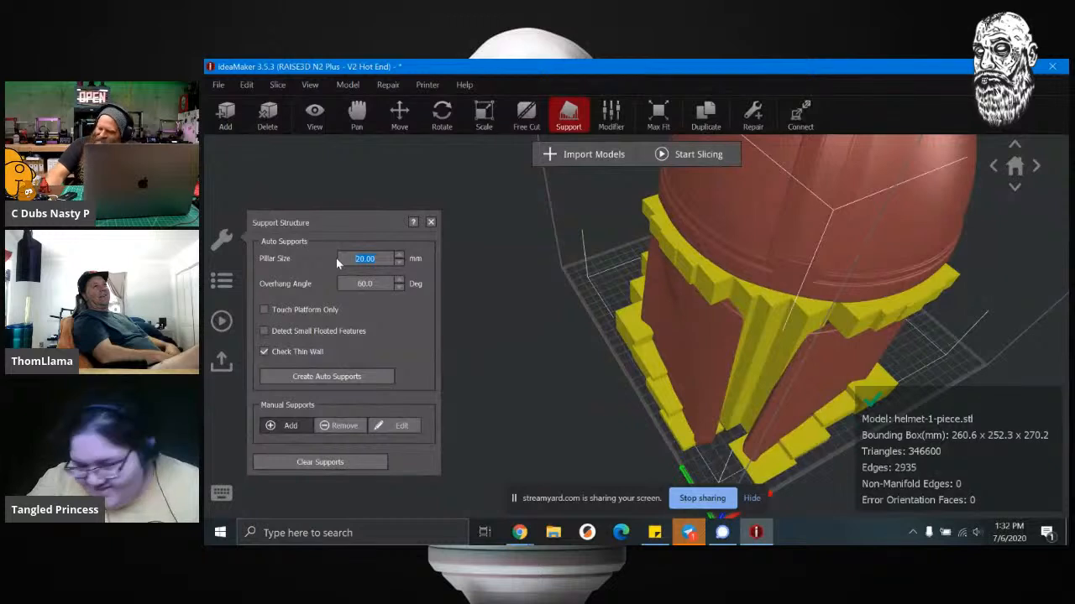
Step: Set the support pillar size to 15 mm and fill the remaining gaps where the eye slots meet the front slot
{"action": "type", "text": "15"}
{"action": "key", "text": "Return"}
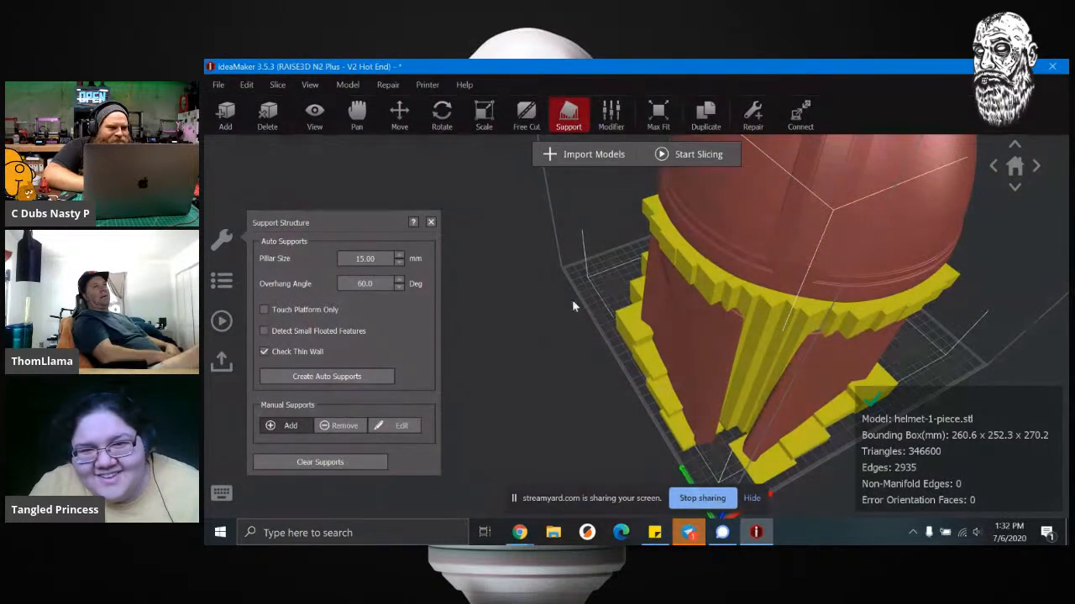
Step: Edit the Speed - N2 Plus - PLA slicing template to generate All supports with a Concentric support infill
{"action": "left_click", "coordinate": [686, 154]}
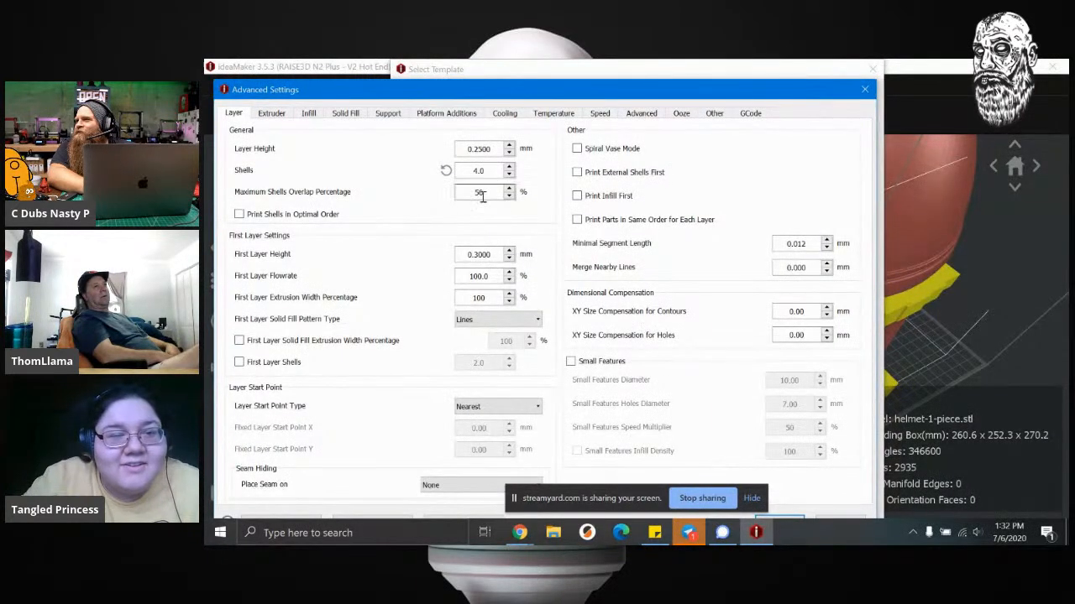
{"action": "left_click", "coordinate": [388, 113]}
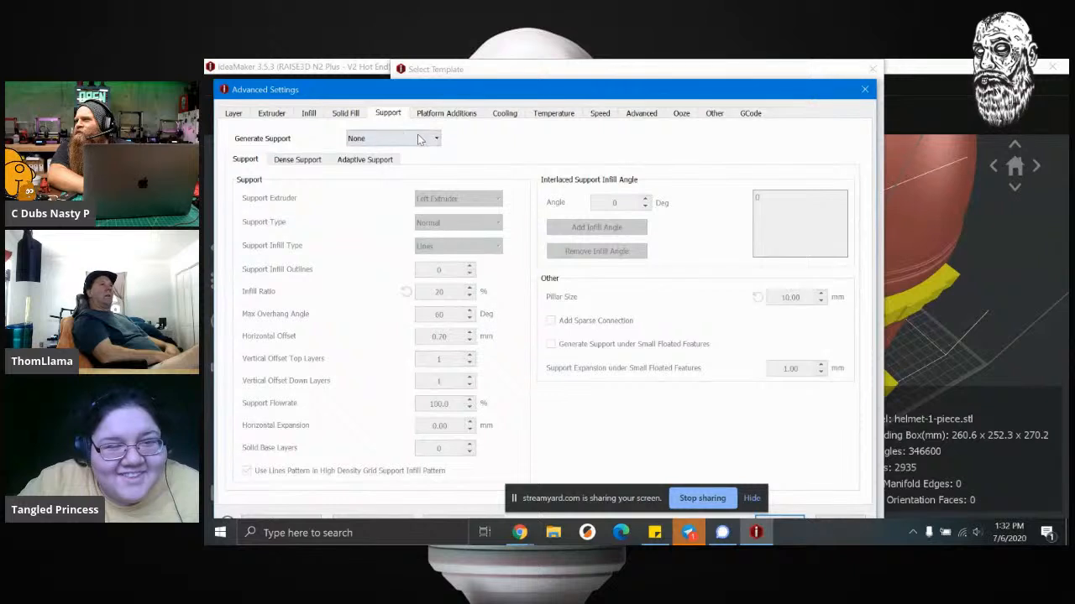
{"action": "left_click", "coordinate": [435, 138]}
{"action": "left_click", "coordinate": [412, 177]}
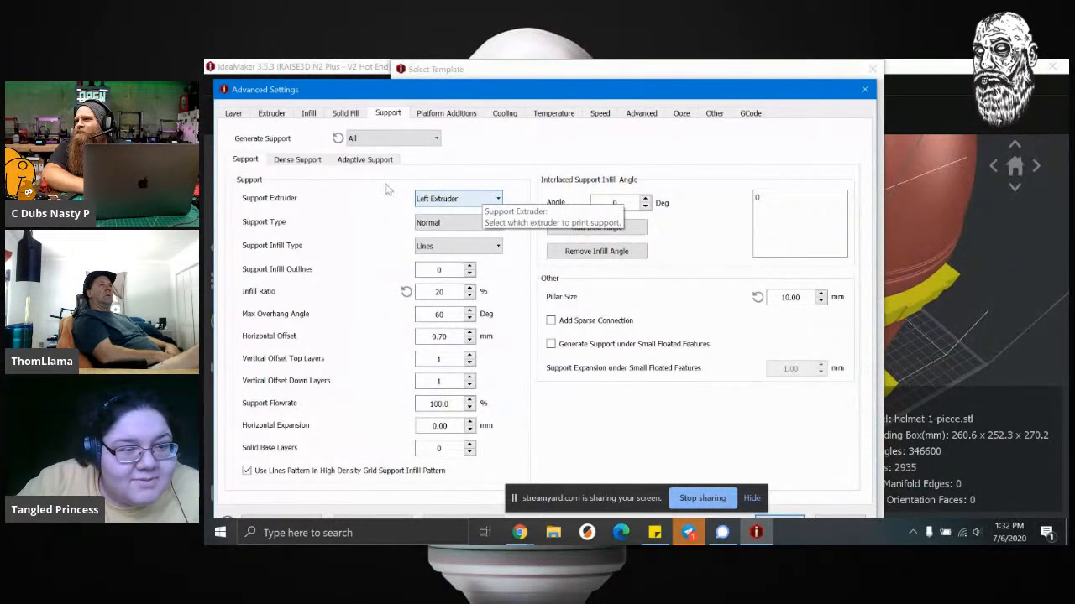
{"action": "left_click", "coordinate": [454, 245]}
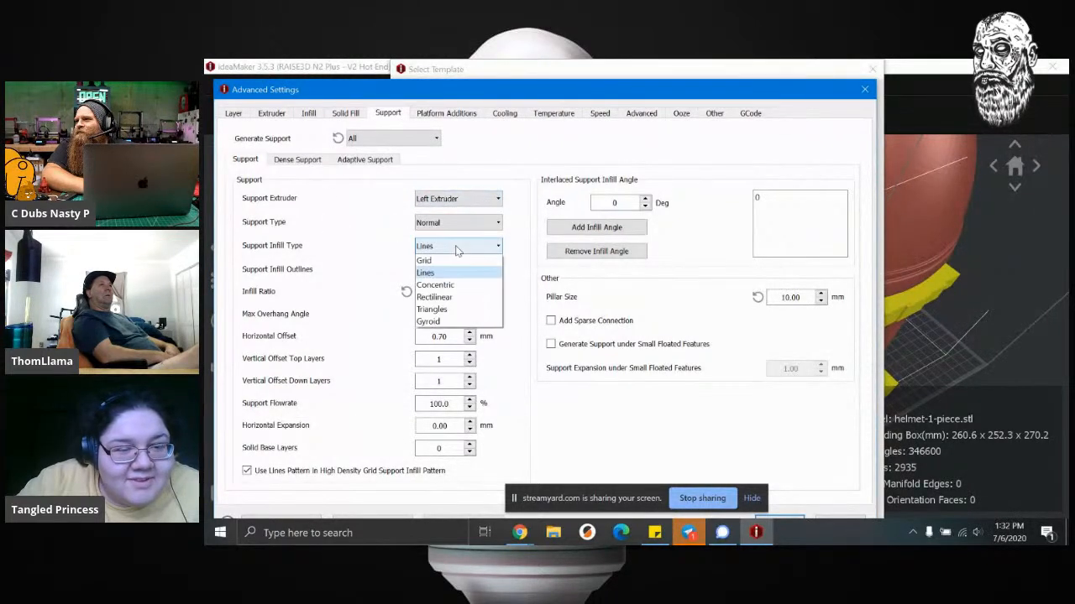
{"action": "left_click", "coordinate": [453, 285]}
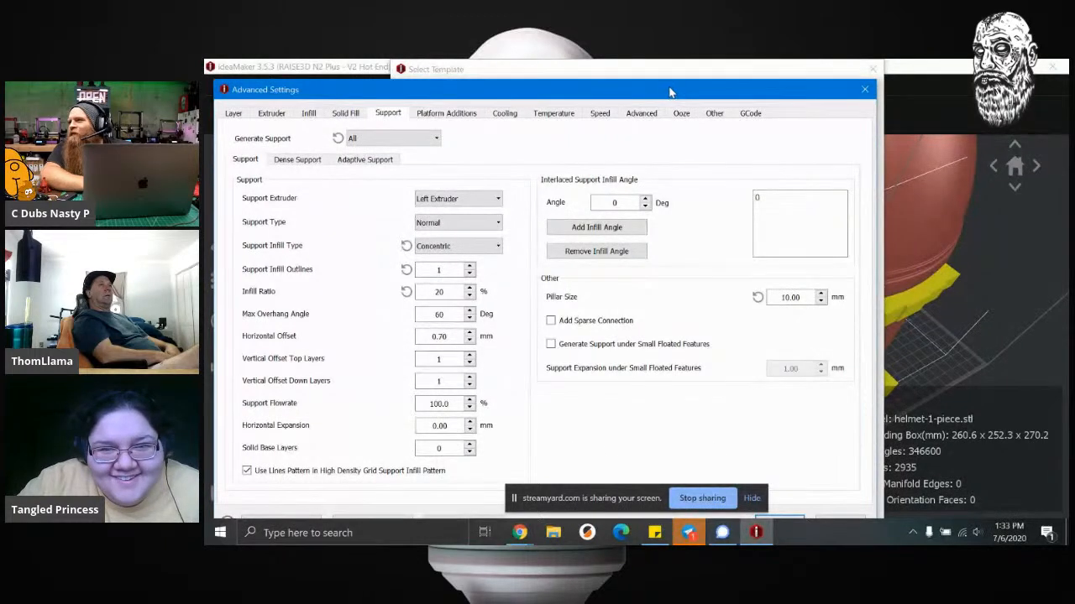
Step: Set the template's support pillar size to 4 mm and its solid base layers to 2, and save the template
{"action": "left_click_drag", "start_coordinate": [669, 93], "coordinate": [680, 79]}
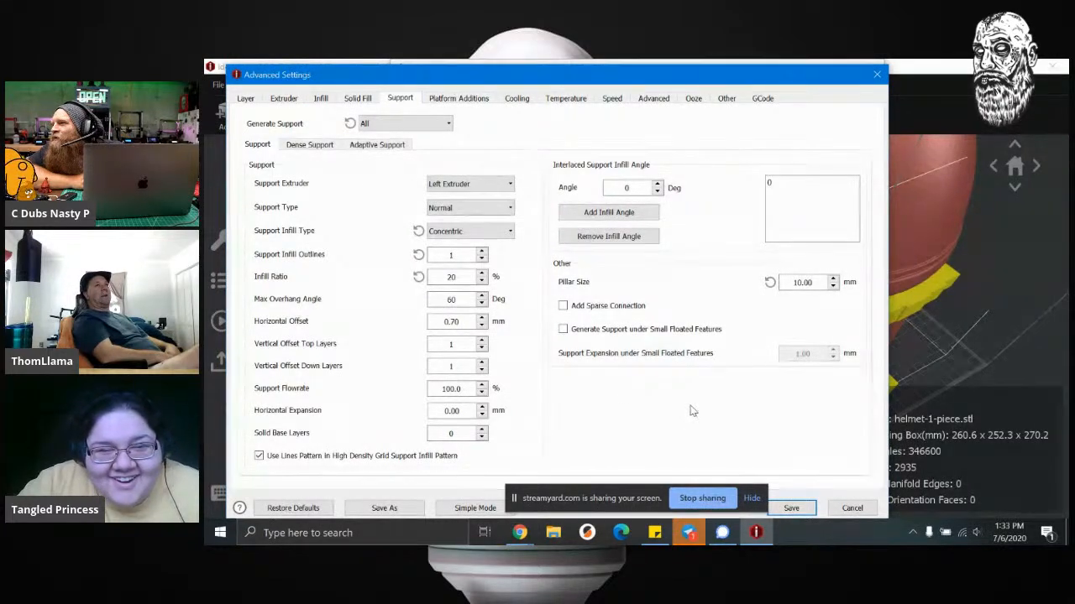
{"action": "left_click", "coordinate": [808, 283]}
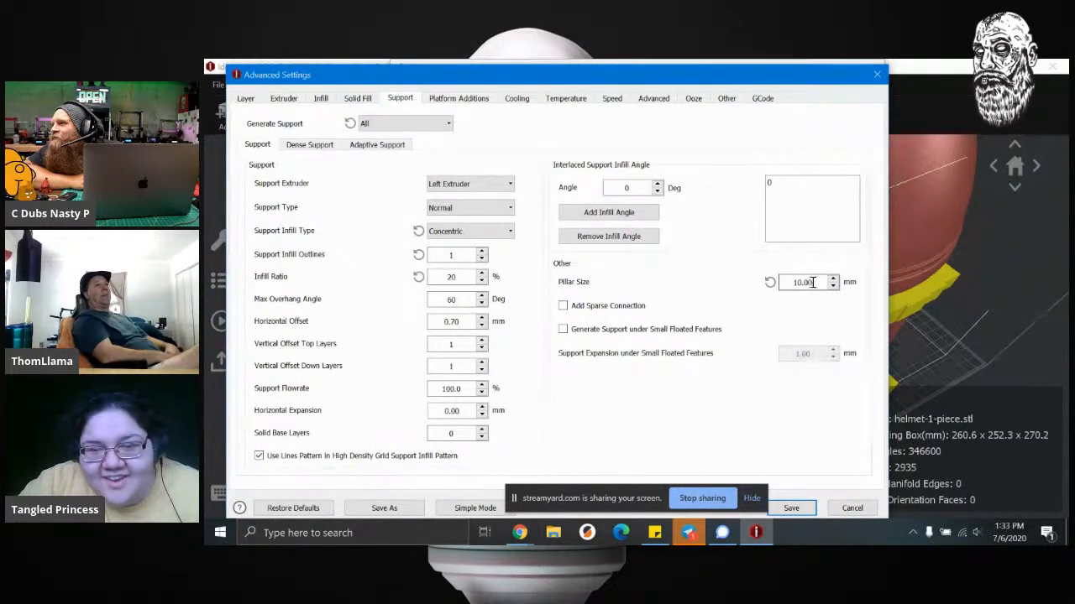
{"action": "left_click_drag", "start_coordinate": [818, 282], "coordinate": [780, 284]}
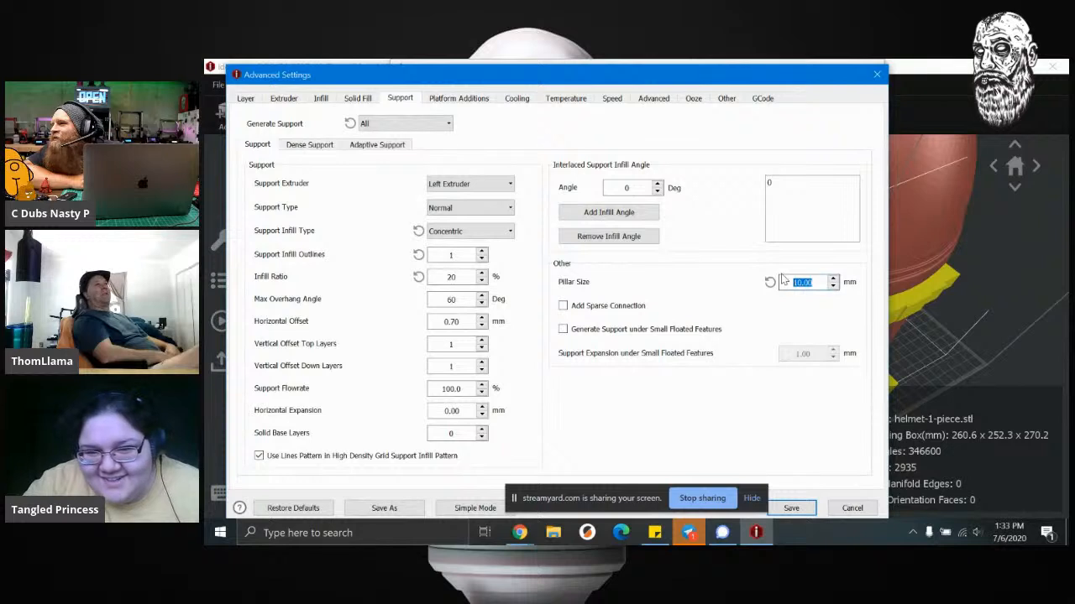
{"action": "type", "text": "4"}
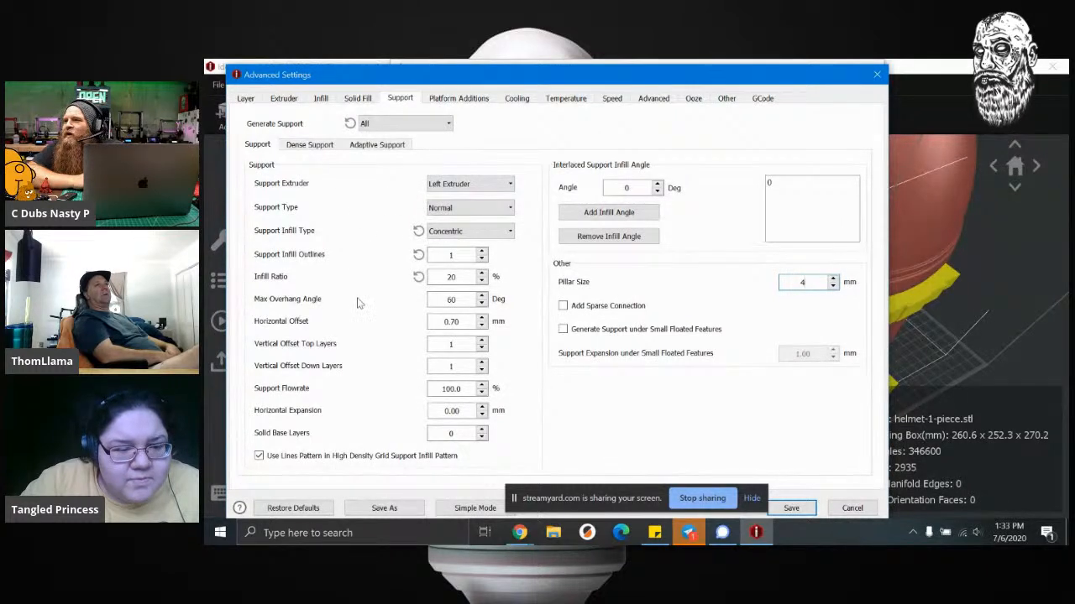
{"action": "left_click", "coordinate": [438, 429]}
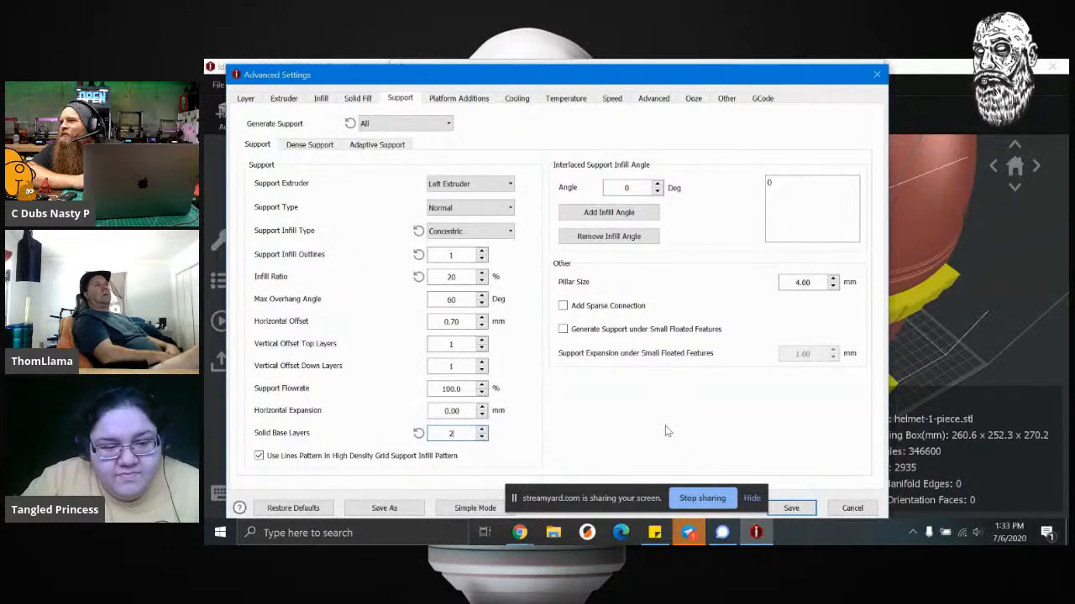
{"action": "left_click", "coordinate": [791, 508]}
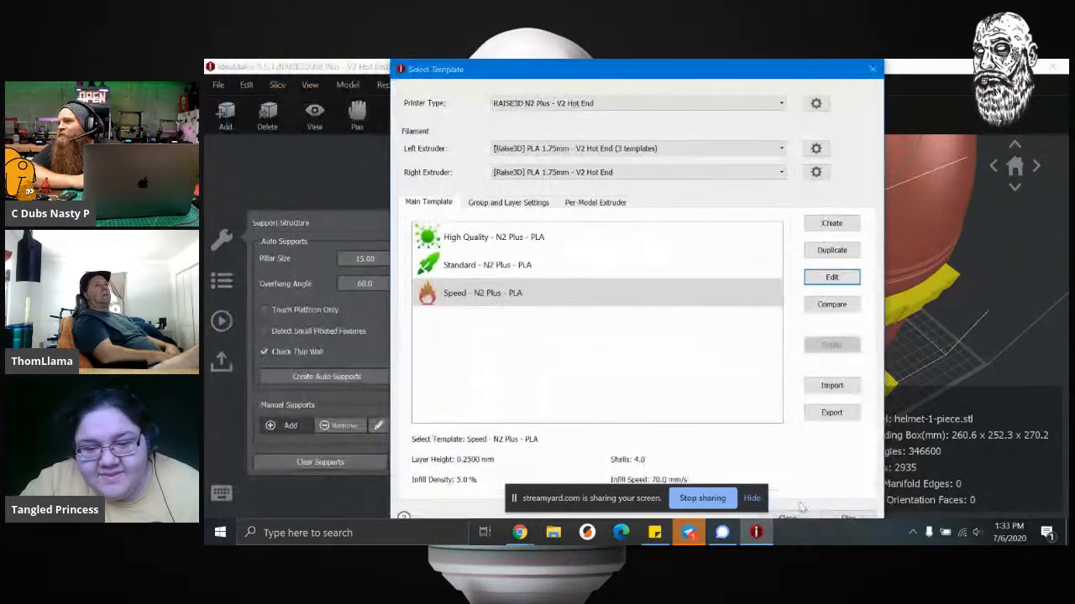
Step: Slice the helmet with the Speed - N2 Plus - PLA template, accepting a brim partially outside the build platform
{"action": "left_click", "coordinate": [846, 518]}
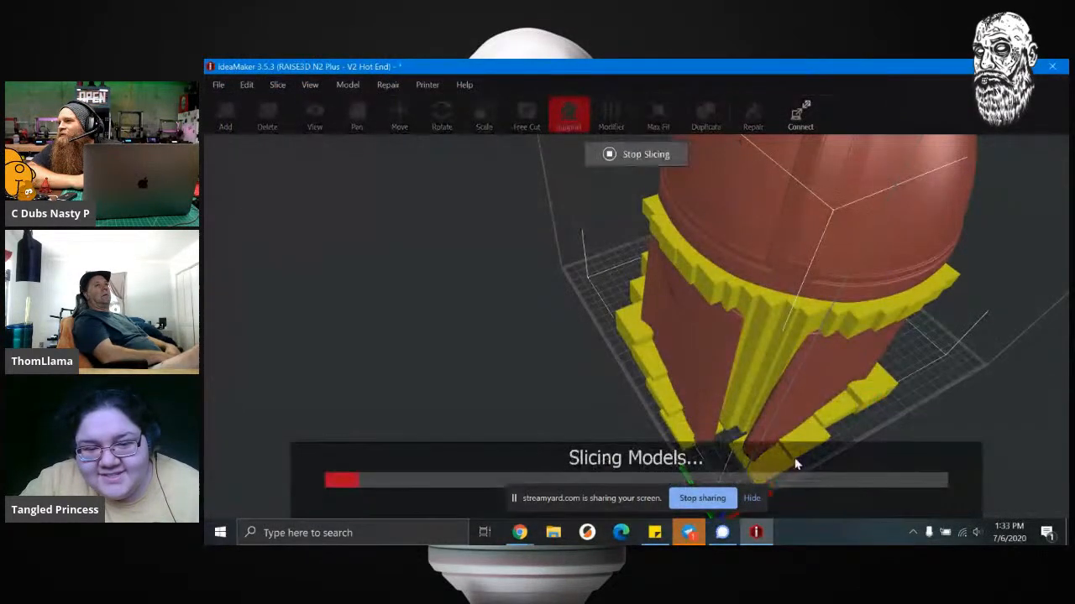
{"action": "scroll", "coordinate": [732, 411], "scroll_direction": "down", "scroll_amount": 5}
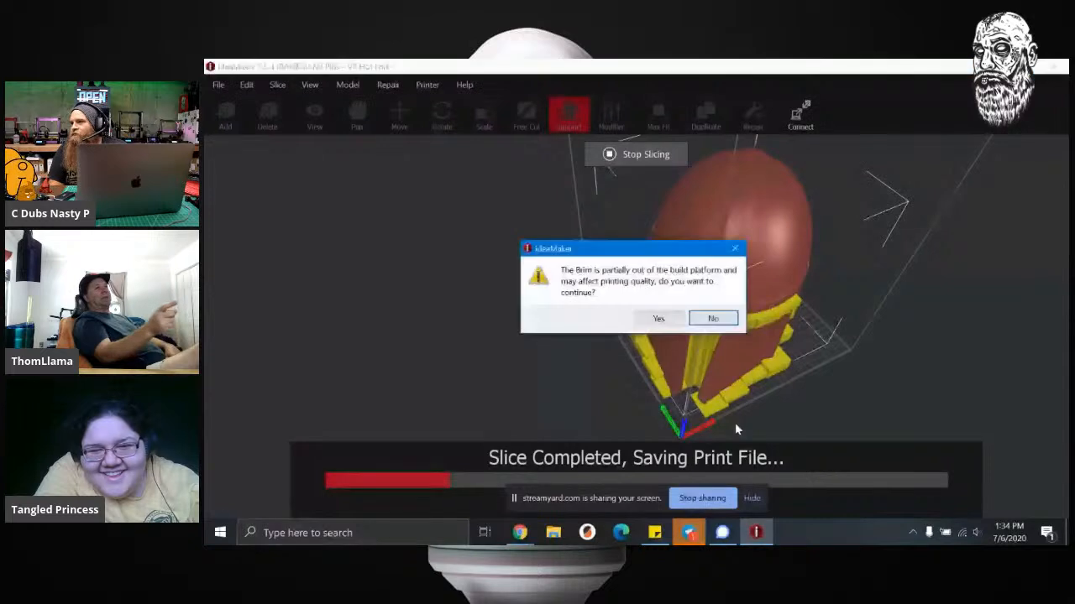
{"action": "left_click", "coordinate": [673, 325]}
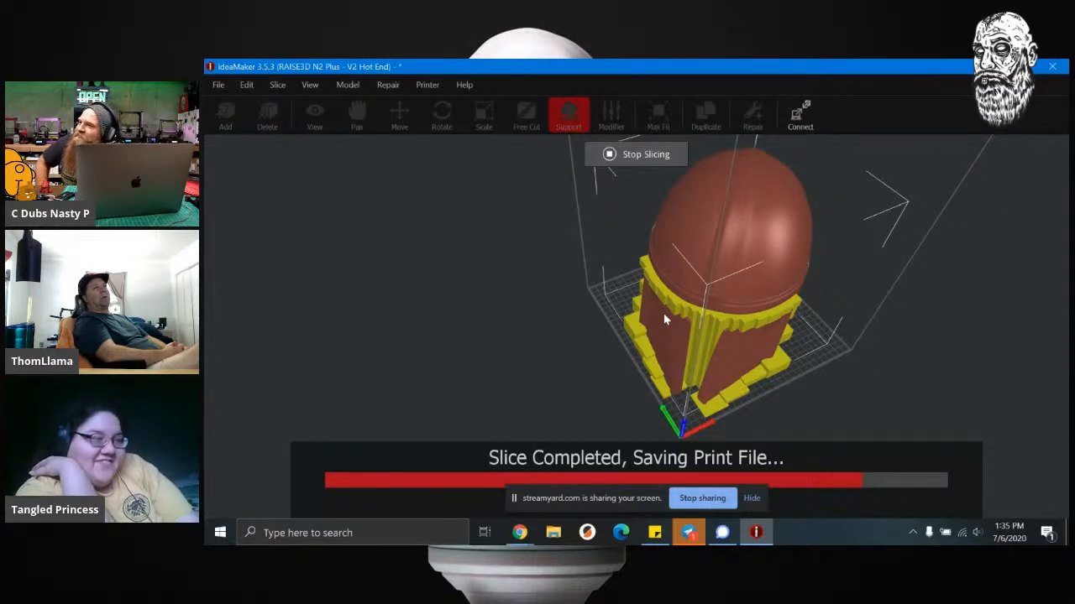
{"action": "left_click_drag", "start_coordinate": [664, 320], "coordinate": [844, 319]}
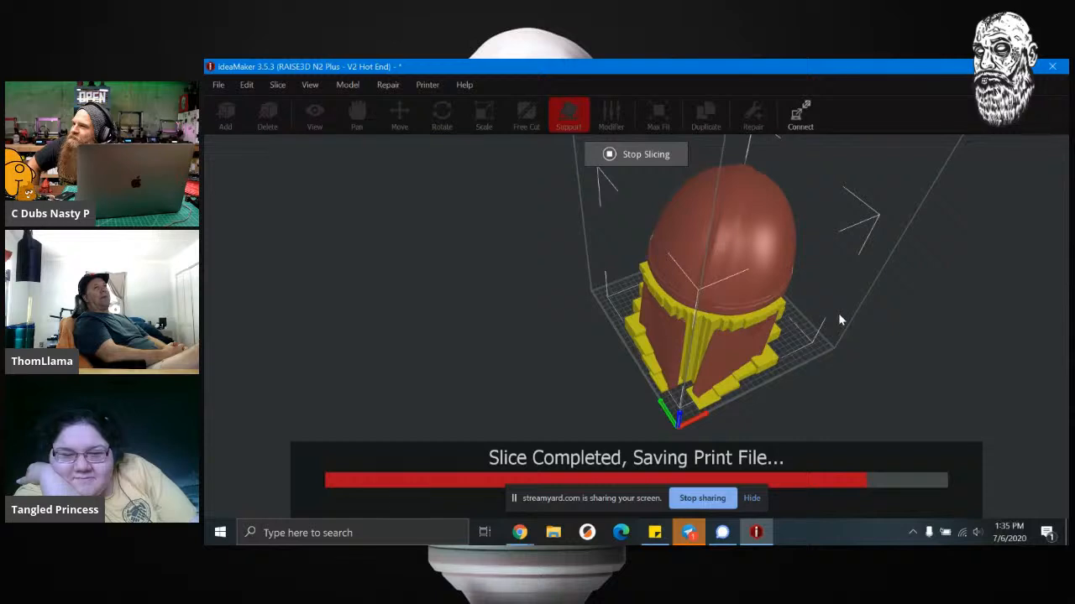
{"action": "left_click_drag", "start_coordinate": [840, 319], "coordinate": [871, 366]}
{"action": "scroll", "coordinate": [869, 364], "scroll_direction": "up", "scroll_amount": 1}
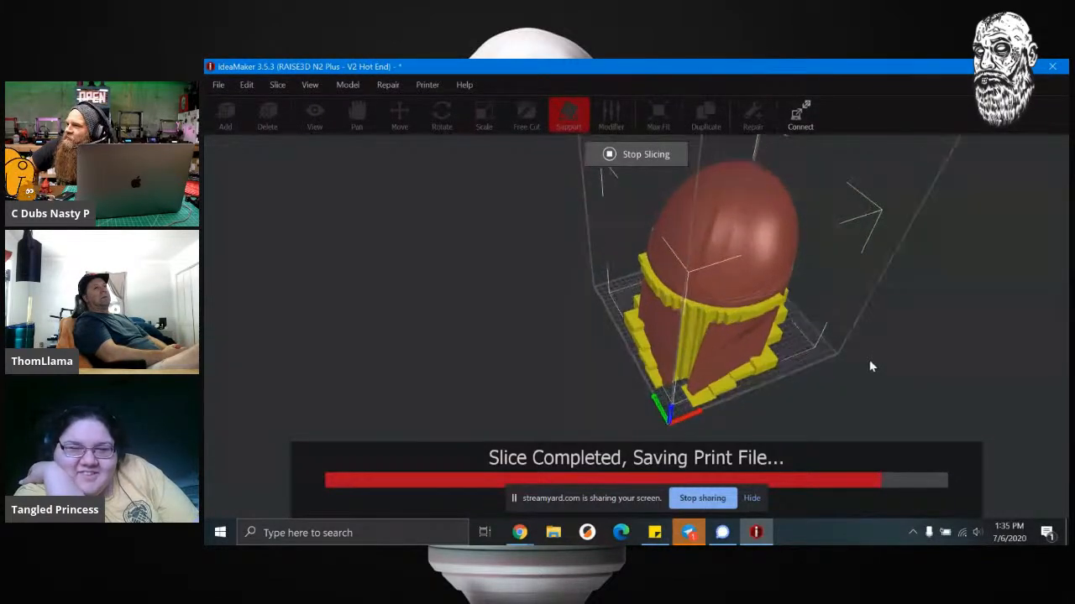
{"action": "scroll", "coordinate": [873, 360], "scroll_direction": "up", "scroll_amount": 1}
{"action": "scroll", "coordinate": [874, 355], "scroll_direction": "up", "scroll_amount": 1}
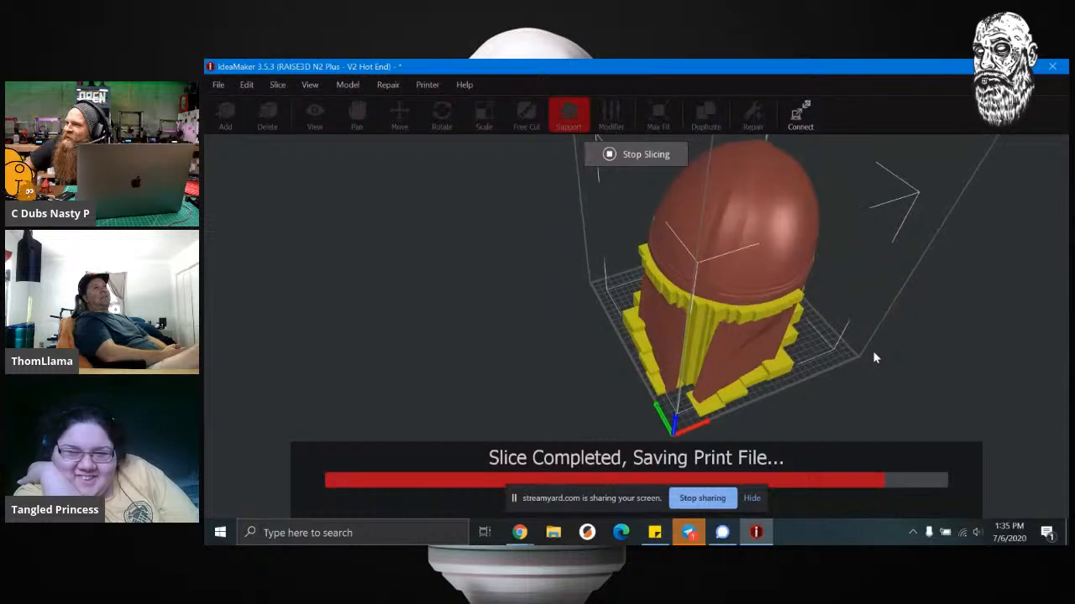
{"action": "scroll", "coordinate": [874, 355], "scroll_direction": "down", "scroll_amount": 1}
{"action": "left_click_drag", "start_coordinate": [874, 355], "coordinate": [876, 381]}
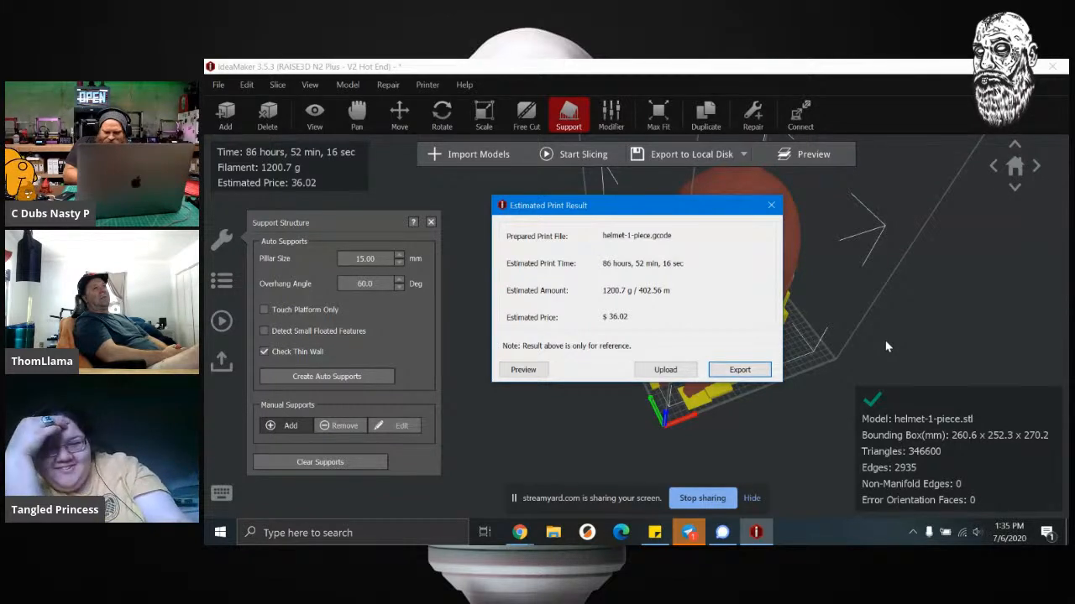
Step: Preview the sliced helmet and examine the supports around the cheeks, the eye and front slots and inside the dome
{"action": "left_click", "coordinate": [548, 368]}
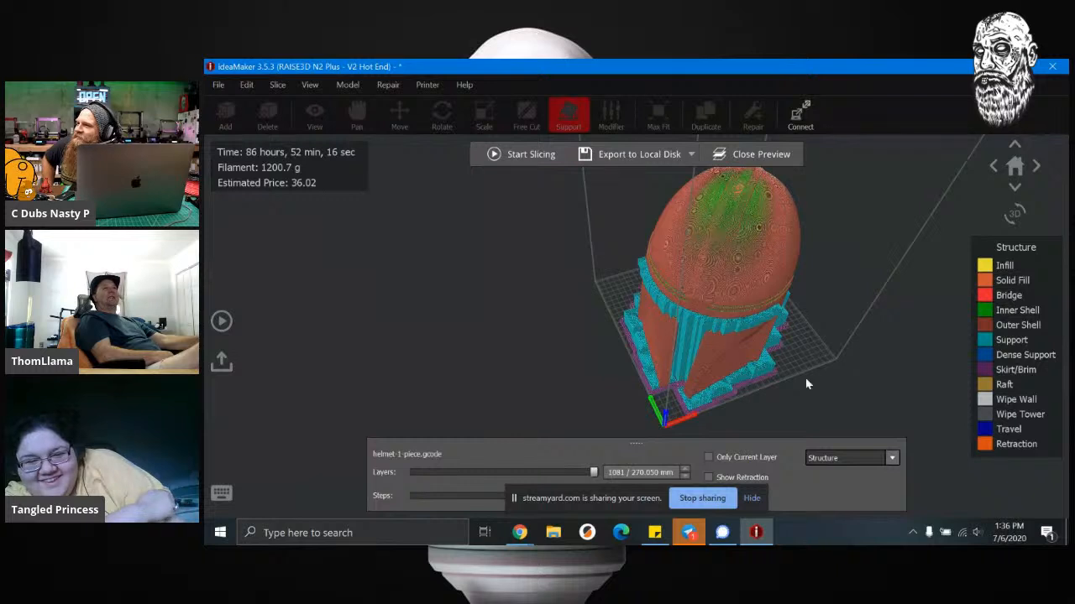
{"action": "left_click_drag", "start_coordinate": [680, 311], "coordinate": [737, 414]}
{"action": "scroll", "coordinate": [735, 409], "scroll_direction": "up", "scroll_amount": 3}
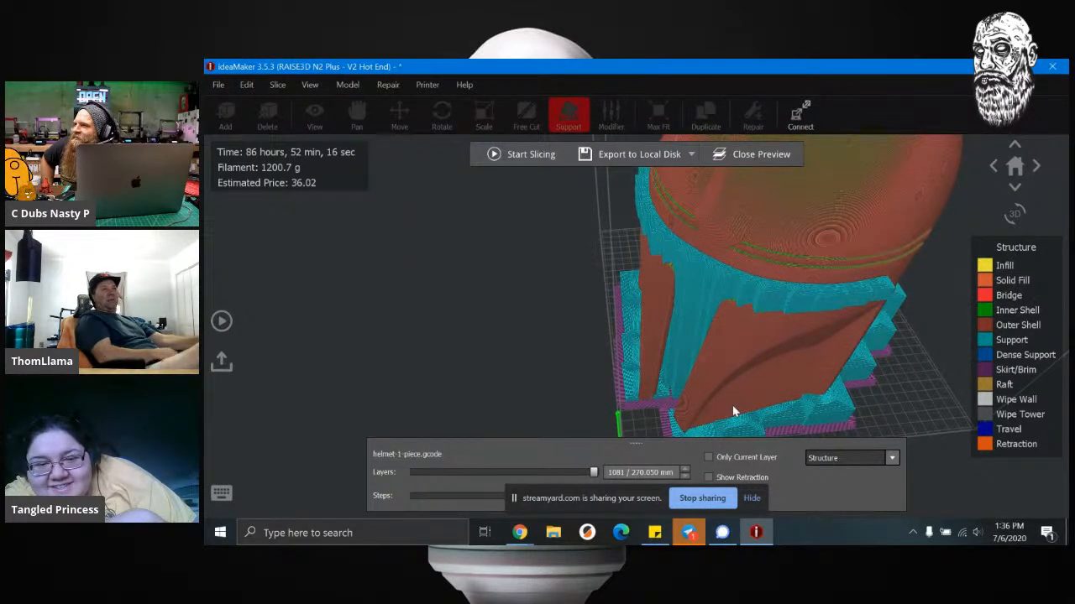
{"action": "scroll", "coordinate": [732, 405], "scroll_direction": "up", "scroll_amount": 3}
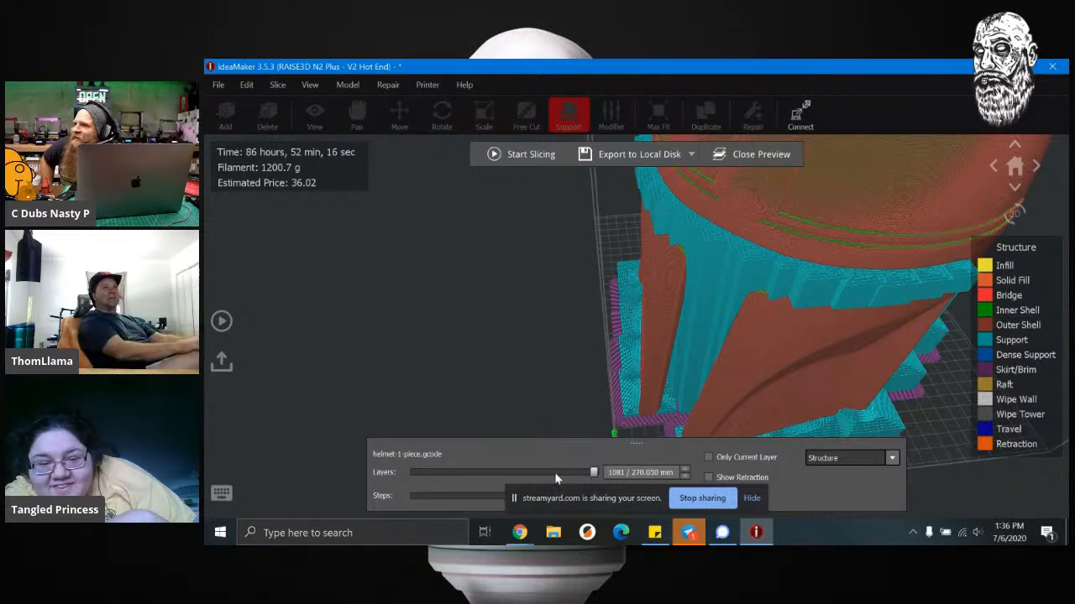
{"action": "left_click", "coordinate": [433, 473]}
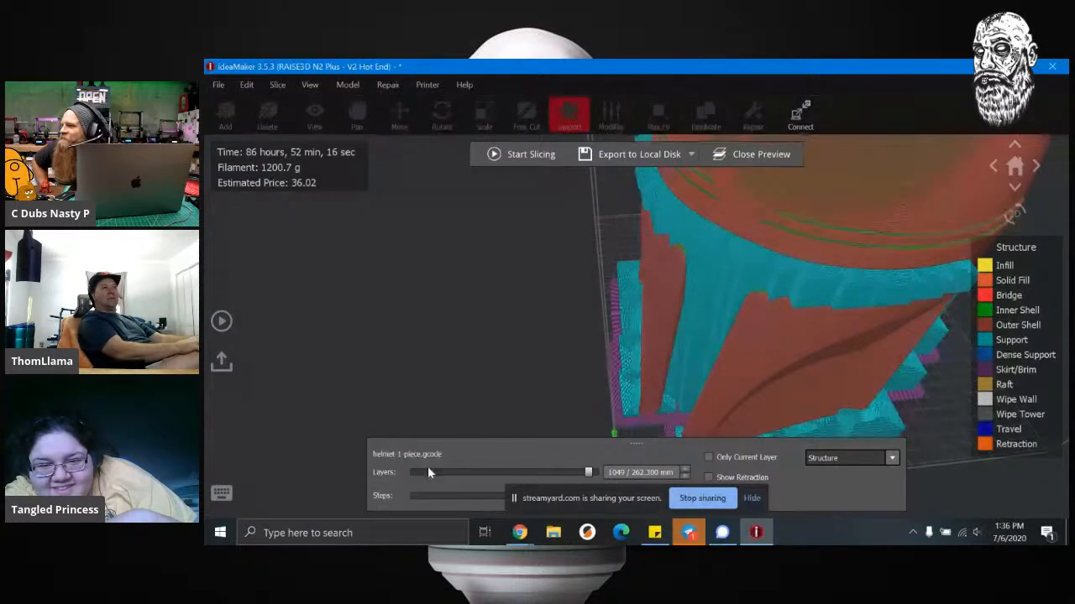
{"action": "left_click", "coordinate": [428, 473]}
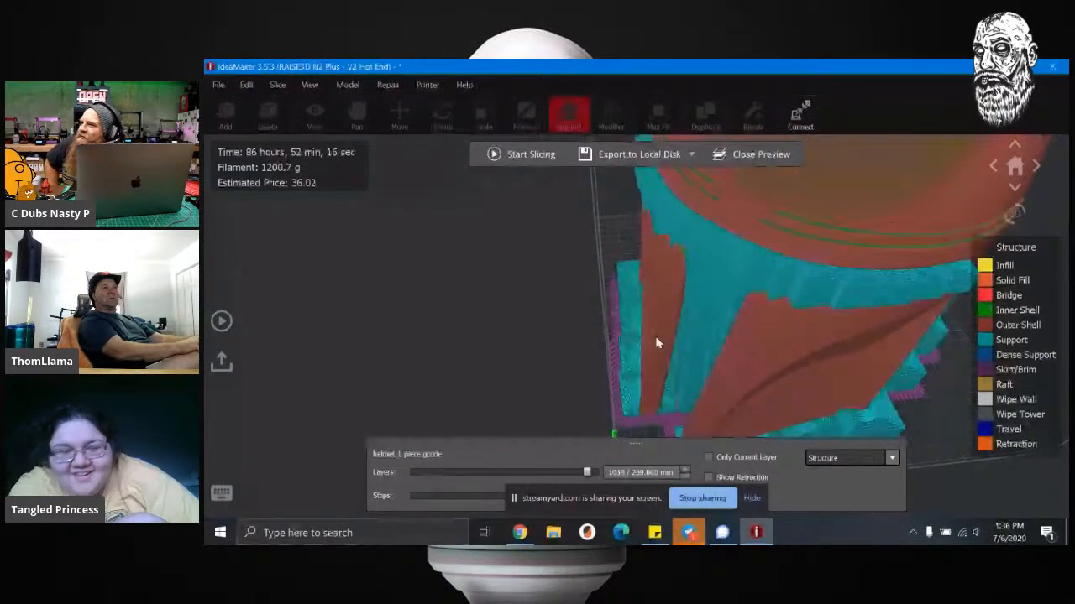
{"action": "scroll", "coordinate": [657, 343], "scroll_direction": "down", "scroll_amount": 5}
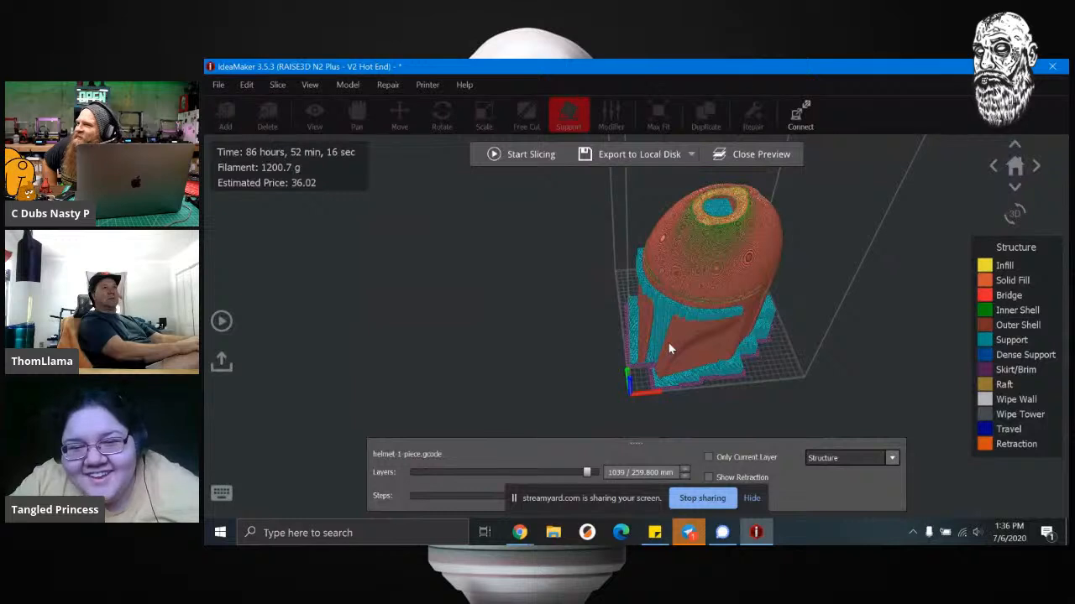
{"action": "left_click_drag", "start_coordinate": [671, 331], "coordinate": [815, 364]}
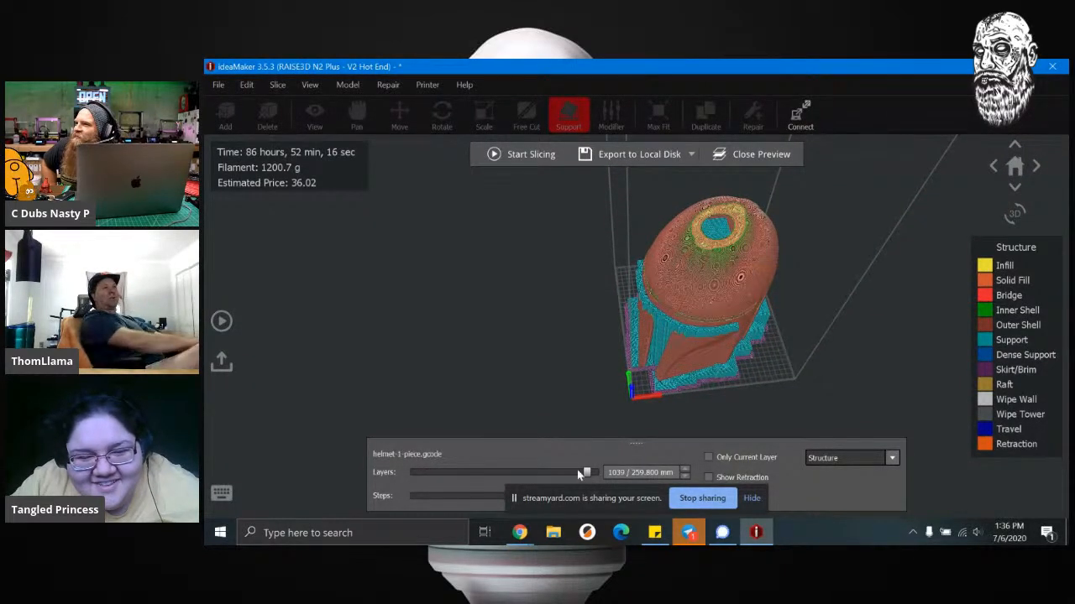
Step: Step the preview from layer 0 up to layer 22 and examine the support bases and brim on the plate
{"action": "left_click_drag", "start_coordinate": [588, 474], "coordinate": [411, 474]}
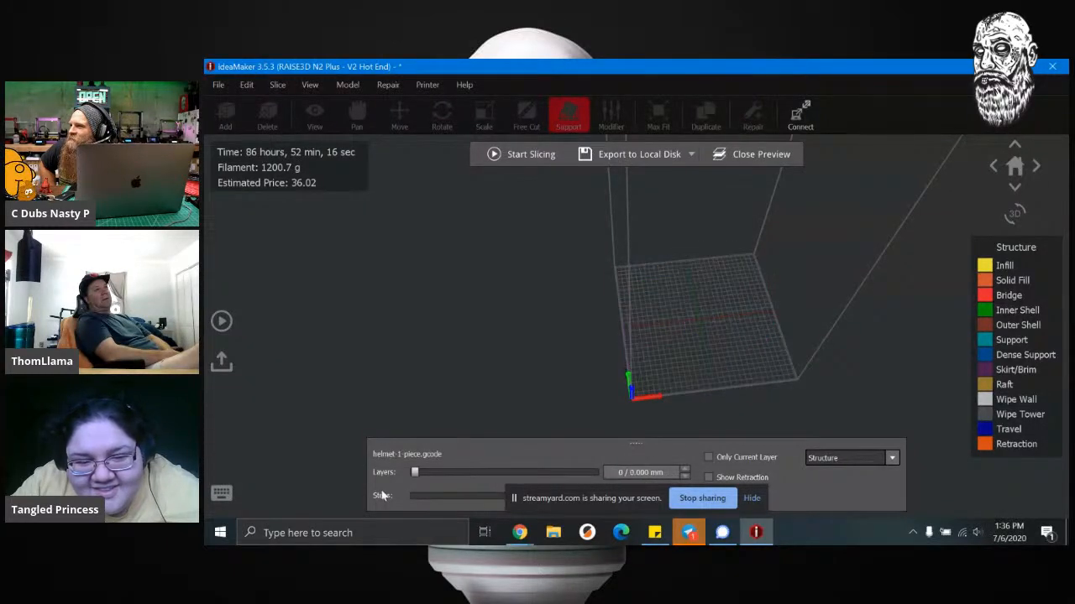
{"action": "left_click", "coordinate": [685, 469]}
{"action": "left_click", "coordinate": [685, 469]}
{"action": "left_click", "coordinate": [685, 469]}
{"action": "left_click", "coordinate": [686, 470]}
{"action": "left_click", "coordinate": [686, 470]}
{"action": "left_click", "coordinate": [686, 470]}
{"action": "left_click", "coordinate": [686, 470]}
{"action": "left_click", "coordinate": [686, 470]}
{"action": "left_click", "coordinate": [685, 470]}
{"action": "left_click", "coordinate": [686, 470]}
{"action": "left_click", "coordinate": [686, 470]}
{"action": "left_click", "coordinate": [686, 471]}
{"action": "left_click", "coordinate": [686, 470]}
{"action": "left_click", "coordinate": [686, 470]}
{"action": "left_click", "coordinate": [686, 470]}
{"action": "left_click", "coordinate": [686, 470]}
{"action": "left_click", "coordinate": [686, 470]}
{"action": "middle_click_drag", "start_coordinate": [741, 380], "coordinate": [640, 380]}
{"action": "scroll", "coordinate": [752, 386], "scroll_direction": "up", "scroll_amount": 5}
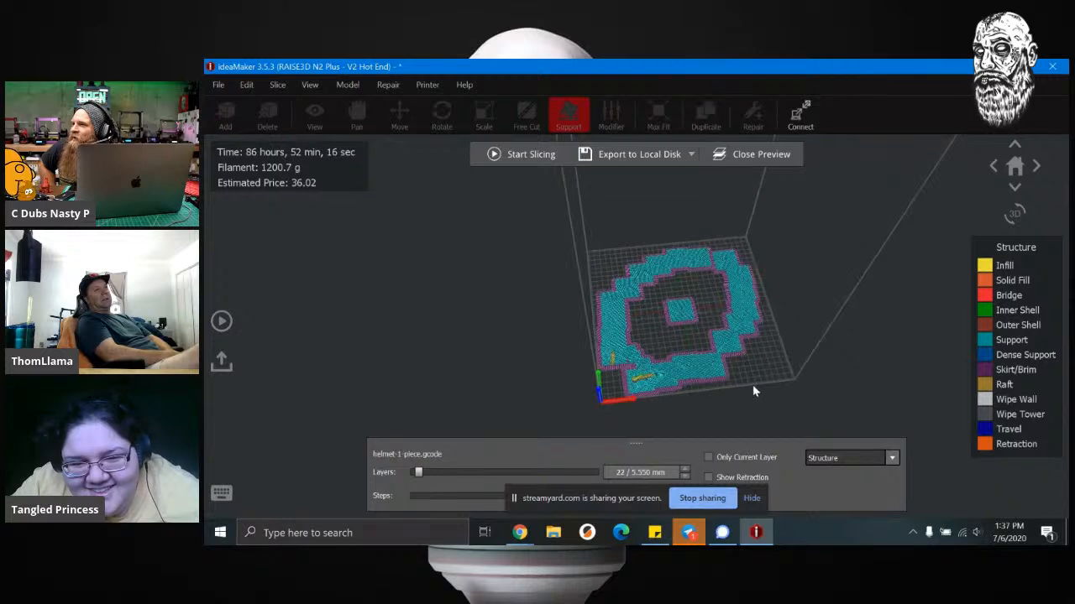
Step: Return the preview to layer 0 and step up one layer at a time through the first support layers
{"action": "scroll", "coordinate": [752, 385], "scroll_direction": "up", "scroll_amount": 1}
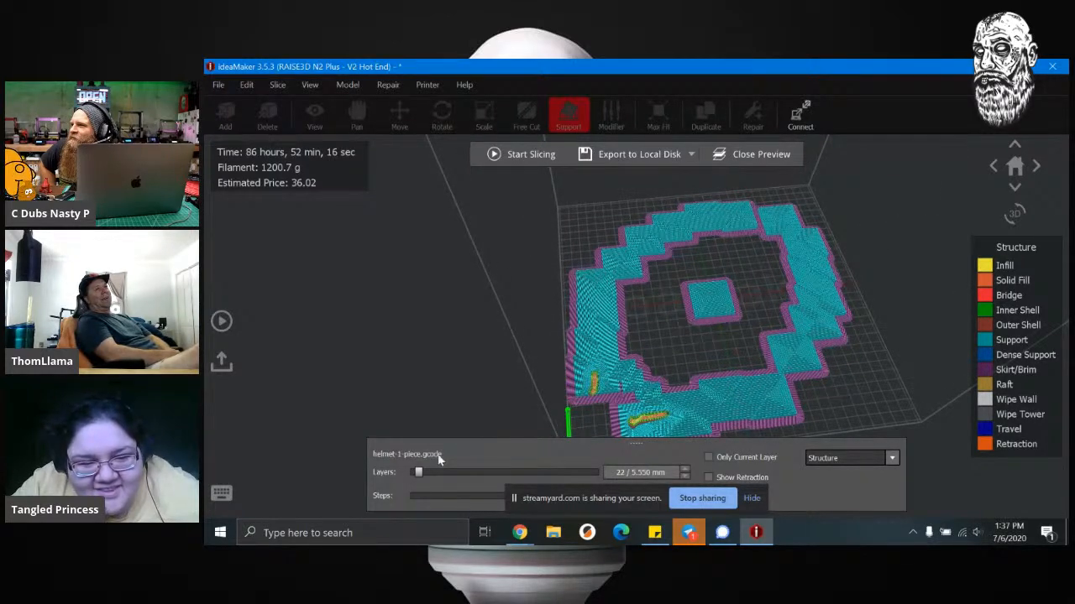
{"action": "left_click_drag", "start_coordinate": [415, 471], "coordinate": [396, 476]}
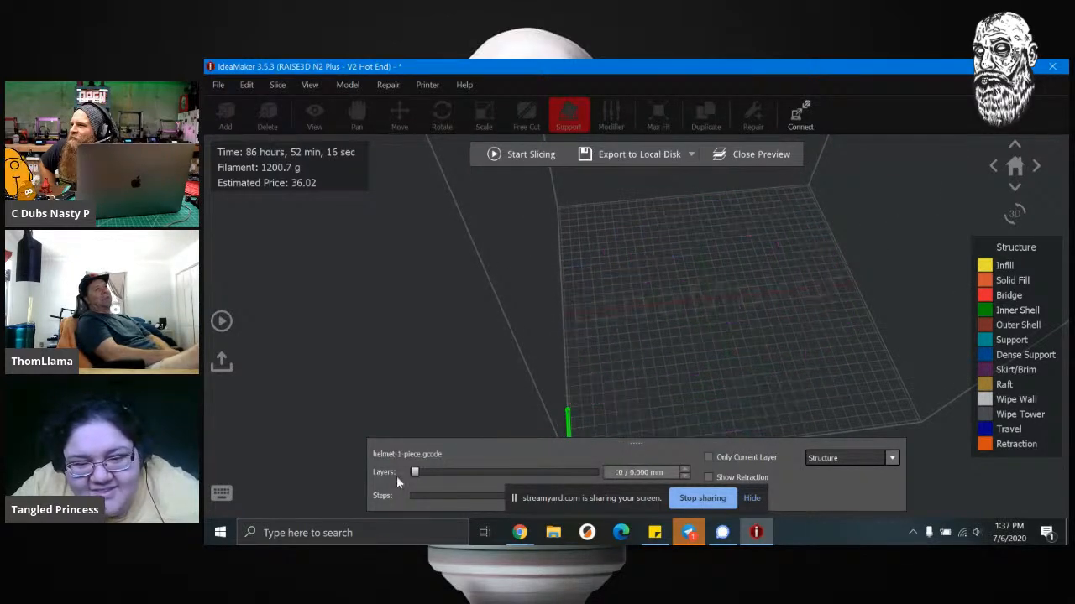
{"action": "left_click", "coordinate": [685, 469]}
{"action": "left_click", "coordinate": [684, 469]}
{"action": "left_click", "coordinate": [685, 469]}
{"action": "left_click", "coordinate": [684, 470]}
{"action": "left_click", "coordinate": [684, 469]}
{"action": "left_click", "coordinate": [684, 469]}
{"action": "left_click", "coordinate": [685, 469]}
{"action": "left_click", "coordinate": [685, 469]}
{"action": "left_click", "coordinate": [685, 469]}
Step: Step the preview back down to layer 6 and examine where the first cheek tip starts within the concentric supports
{"action": "left_click", "coordinate": [685, 476]}
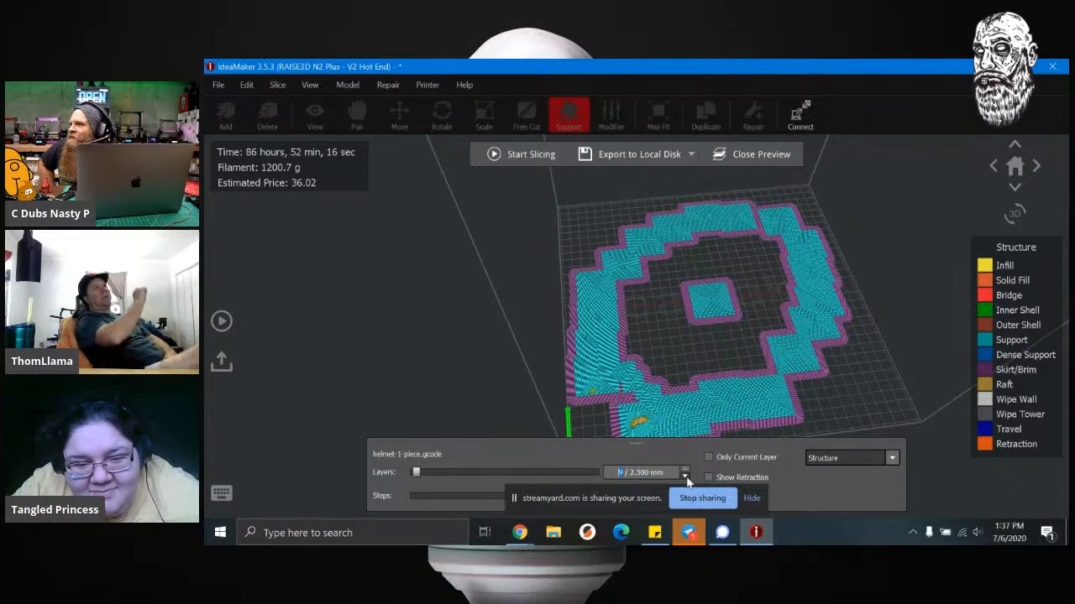
{"action": "left_click", "coordinate": [685, 477]}
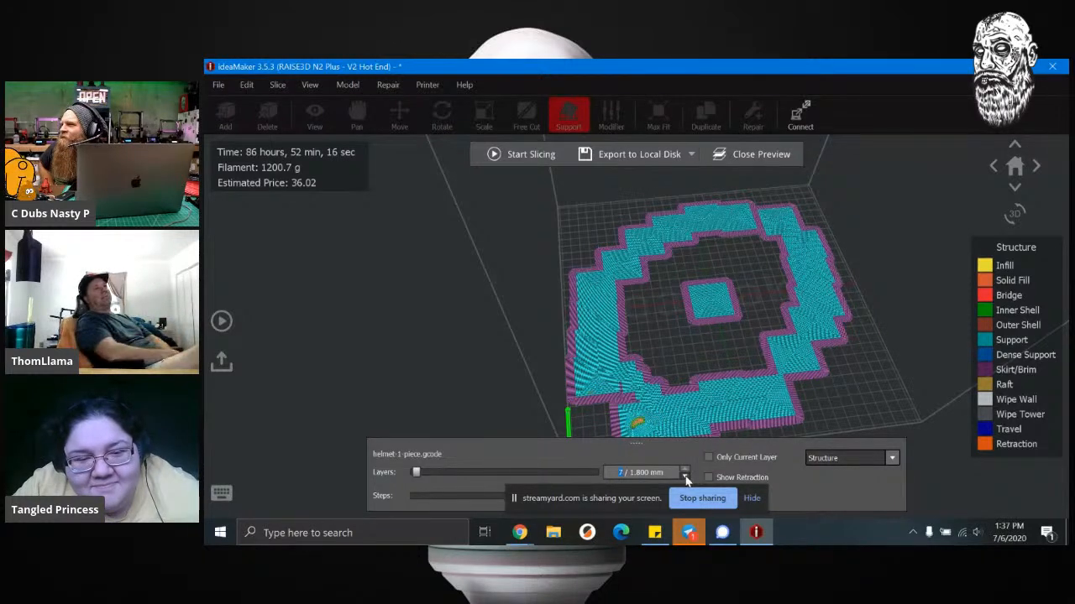
{"action": "left_click", "coordinate": [685, 477]}
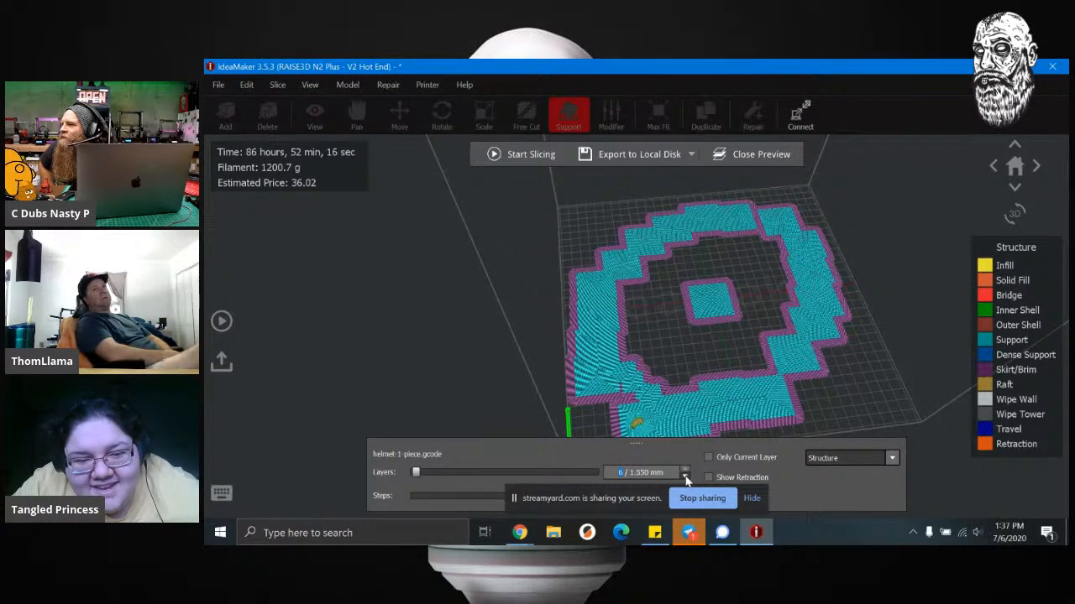
{"action": "middle_click_drag", "start_coordinate": [641, 369], "coordinate": [657, 323]}
{"action": "scroll", "coordinate": [657, 323], "scroll_direction": "up", "scroll_amount": 4}
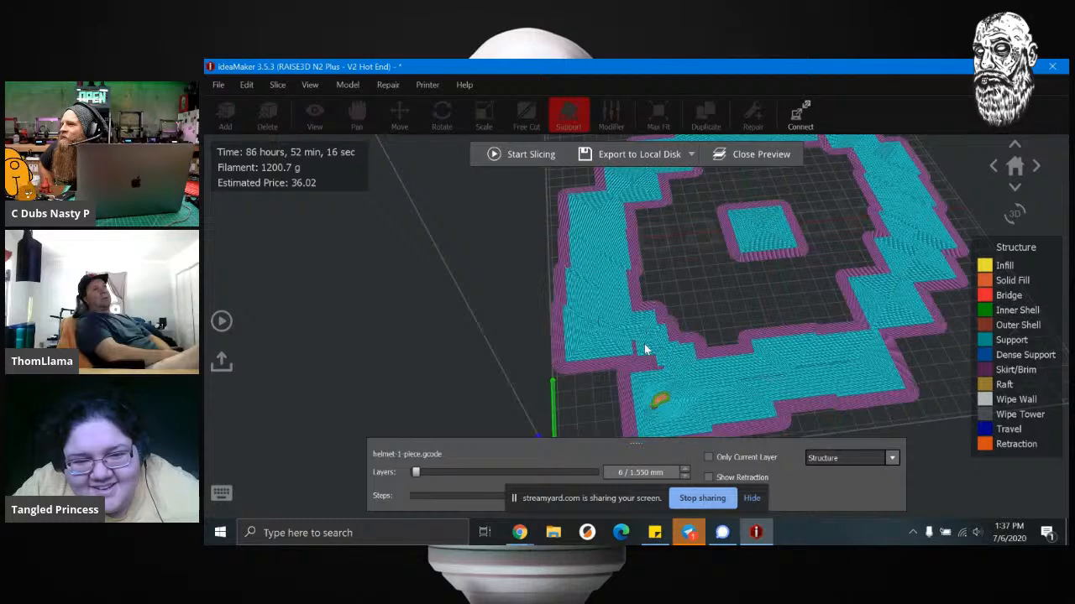
{"action": "scroll", "coordinate": [678, 252], "scroll_direction": "up", "scroll_amount": 2}
{"action": "scroll", "coordinate": [676, 245], "scroll_direction": "down", "scroll_amount": 2}
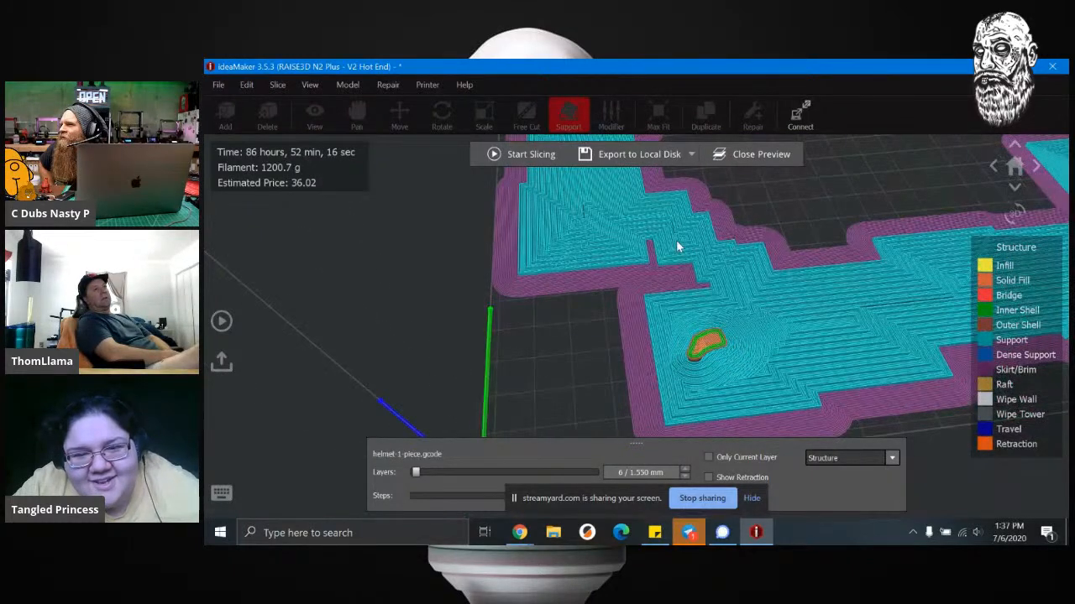
Step: Step the preview down to layer 0 and up to layer 33, examining how both cheek tips grow within the supports and brim
{"action": "left_click", "coordinate": [684, 475]}
{"action": "left_click", "coordinate": [684, 475]}
{"action": "left_click", "coordinate": [684, 476]}
{"action": "left_click", "coordinate": [684, 475]}
{"action": "left_click", "coordinate": [684, 476]}
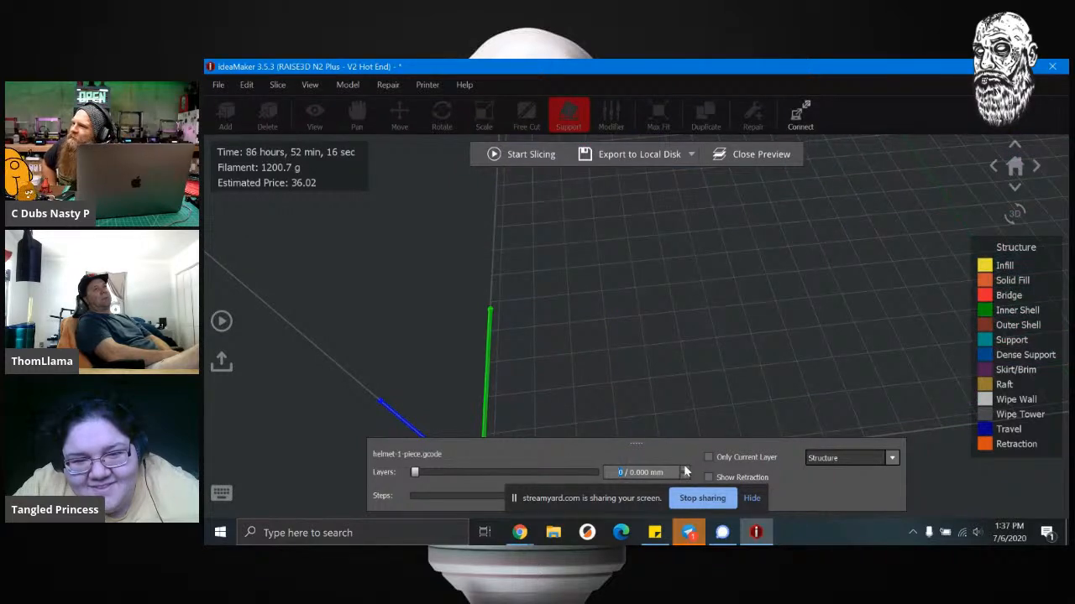
{"action": "left_click", "coordinate": [685, 472]}
{"action": "left_click", "coordinate": [685, 470]}
{"action": "left_click", "coordinate": [685, 470]}
{"action": "left_click", "coordinate": [685, 471]}
{"action": "left_click", "coordinate": [684, 470]}
{"action": "left_click", "coordinate": [684, 470]}
{"action": "left_click", "coordinate": [684, 470]}
{"action": "left_click", "coordinate": [684, 470]}
{"action": "left_click", "coordinate": [684, 471]}
{"action": "left_click", "coordinate": [684, 471]}
{"action": "left_click", "coordinate": [684, 471]}
{"action": "left_click", "coordinate": [685, 471]}
{"action": "left_click", "coordinate": [685, 471]}
{"action": "left_click", "coordinate": [684, 471]}
{"action": "left_click", "coordinate": [684, 471]}
{"action": "left_click", "coordinate": [684, 471]}
{"action": "left_click", "coordinate": [684, 471]}
{"action": "left_click", "coordinate": [685, 471]}
{"action": "left_click", "coordinate": [684, 471]}
{"action": "left_click", "coordinate": [684, 471]}
{"action": "left_click", "coordinate": [685, 471]}
{"action": "left_click", "coordinate": [684, 471]}
{"action": "left_click", "coordinate": [685, 471]}
{"action": "left_click", "coordinate": [685, 471]}
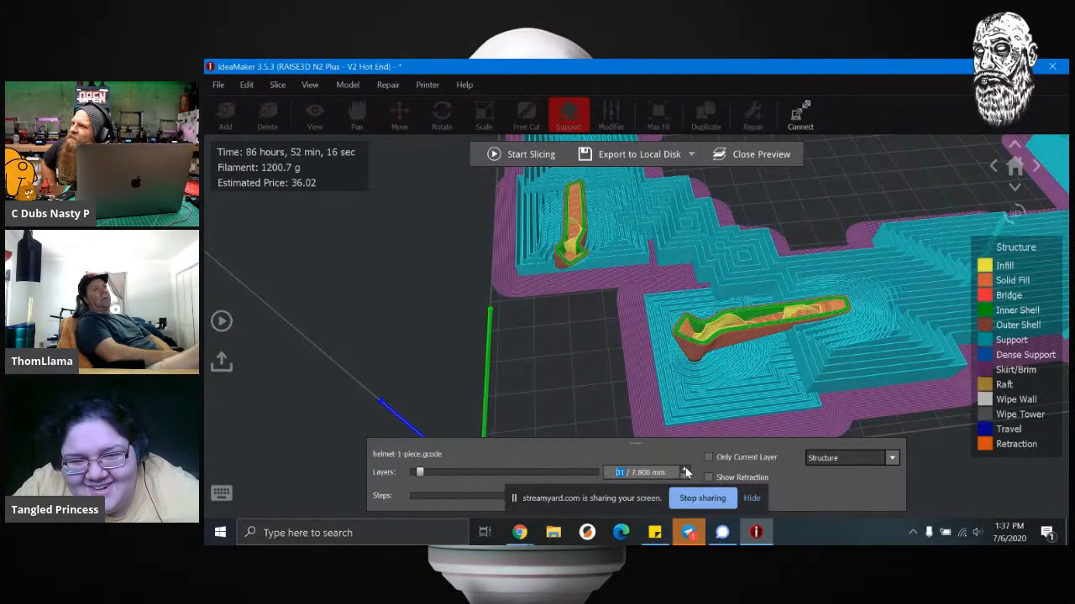
{"action": "scroll", "coordinate": [725, 354], "scroll_direction": "up", "scroll_amount": 3}
{"action": "scroll", "coordinate": [683, 392], "scroll_direction": "down", "scroll_amount": 6}
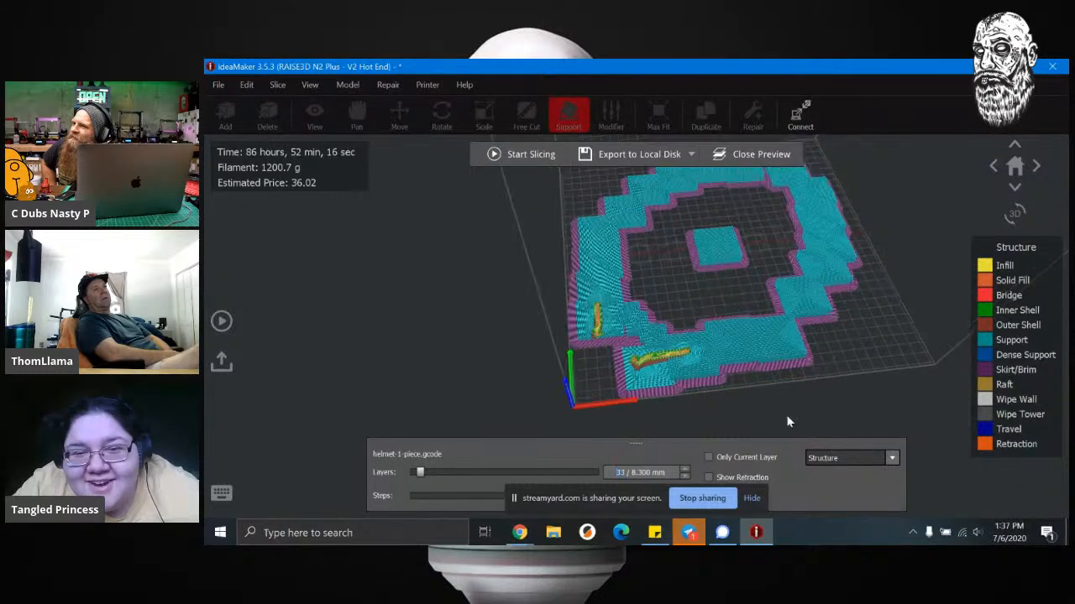
{"action": "scroll", "coordinate": [786, 419], "scroll_direction": "down", "scroll_amount": 1}
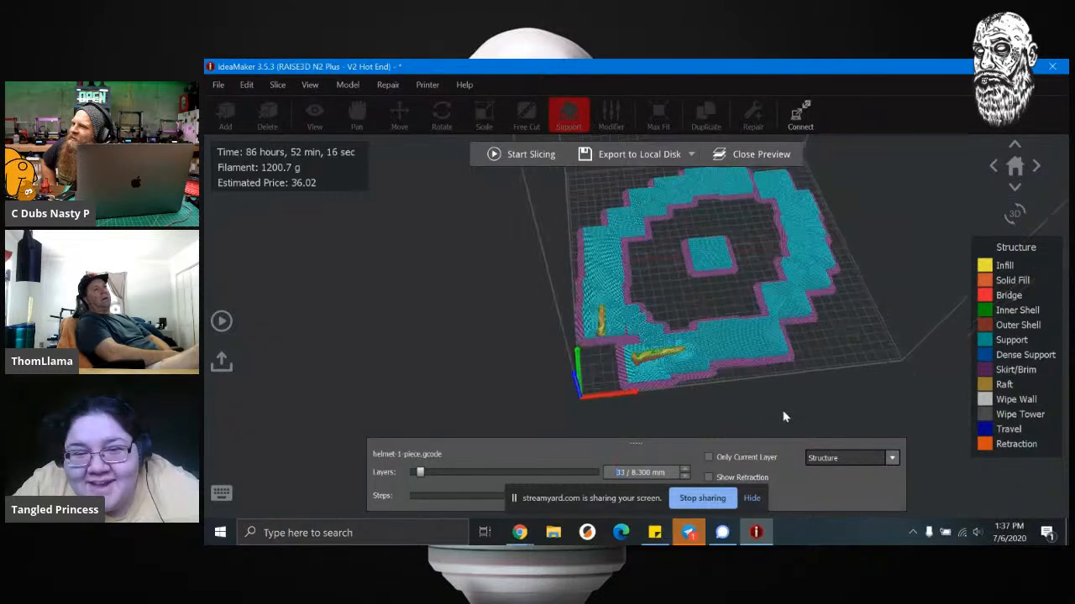
Step: Close the layer preview and clear all supports from the helmet
{"action": "left_click", "coordinate": [760, 155]}
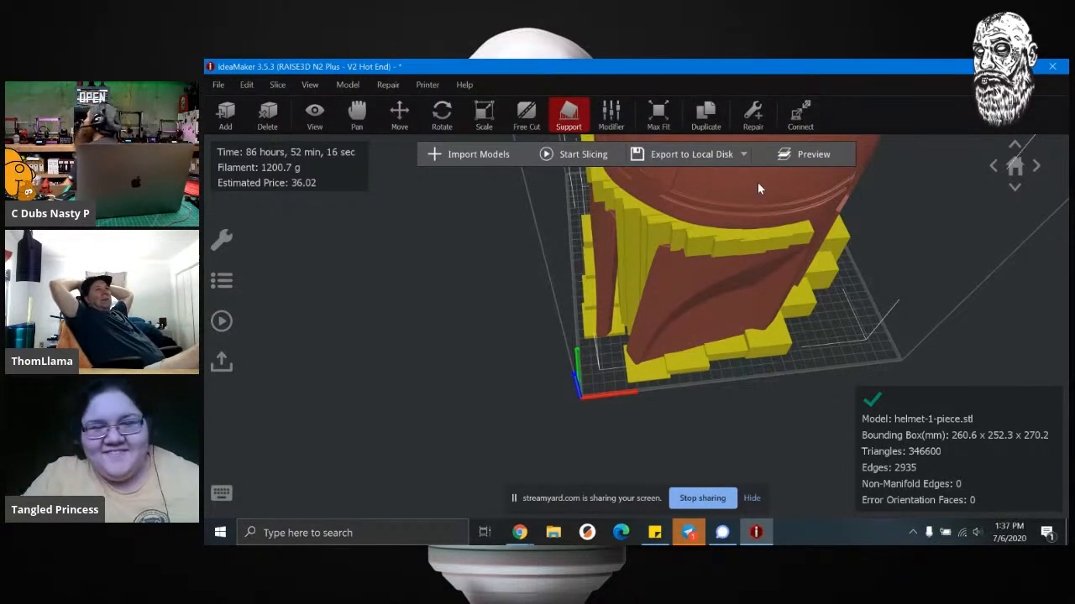
{"action": "left_click_drag", "start_coordinate": [602, 421], "coordinate": [743, 405]}
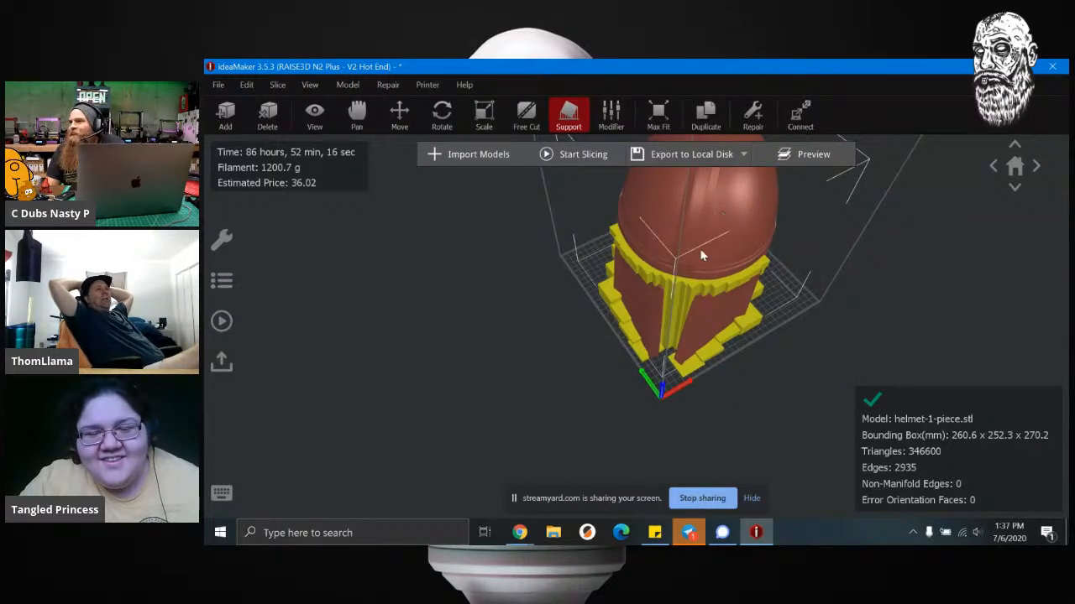
{"action": "left_click", "coordinate": [571, 118]}
{"action": "left_click_drag", "start_coordinate": [666, 402], "coordinate": [577, 383]}
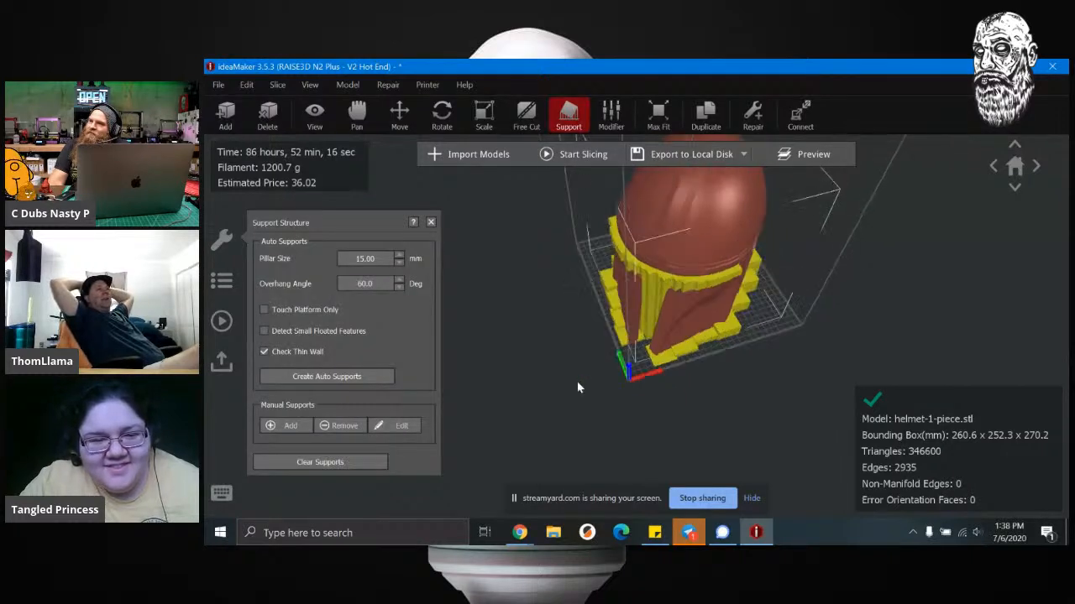
{"action": "left_click", "coordinate": [319, 462]}
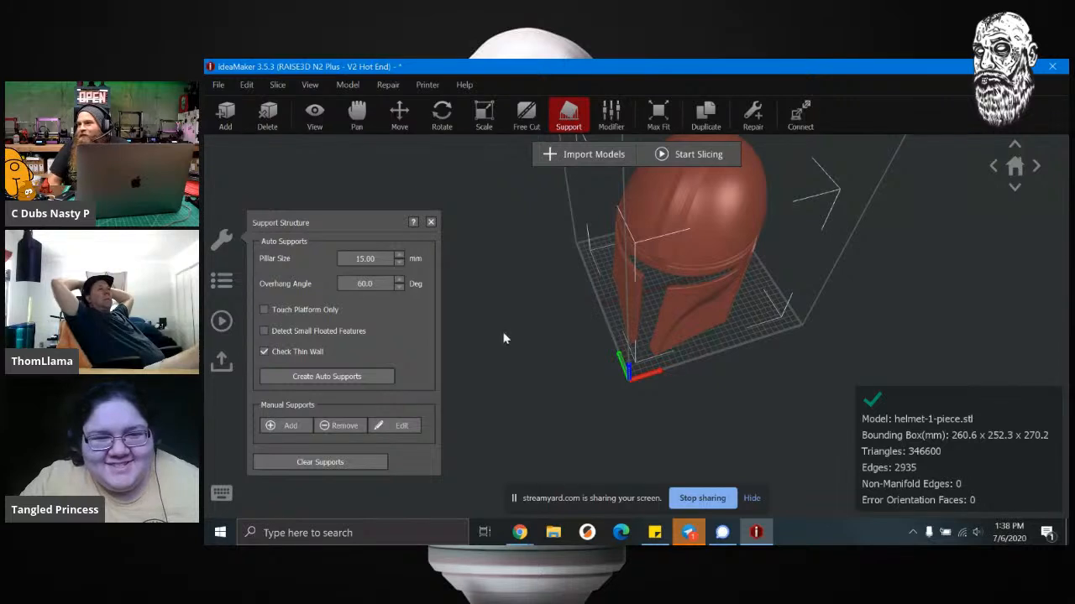
{"action": "left_click_drag", "start_coordinate": [783, 418], "coordinate": [679, 325]}
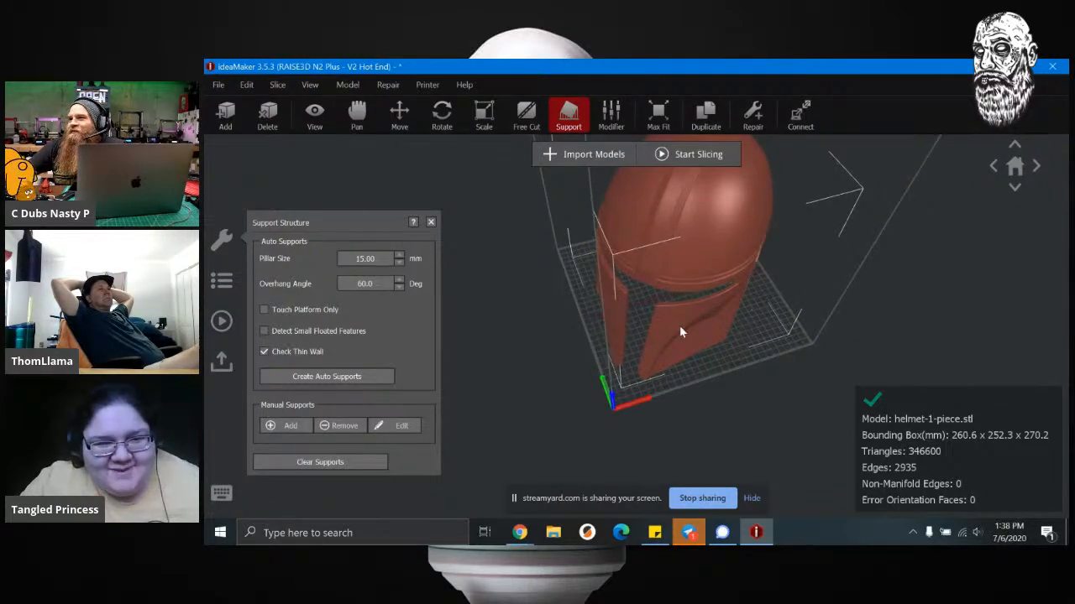
{"action": "double_click", "coordinate": [370, 258]}
{"action": "left_click", "coordinate": [544, 378]}
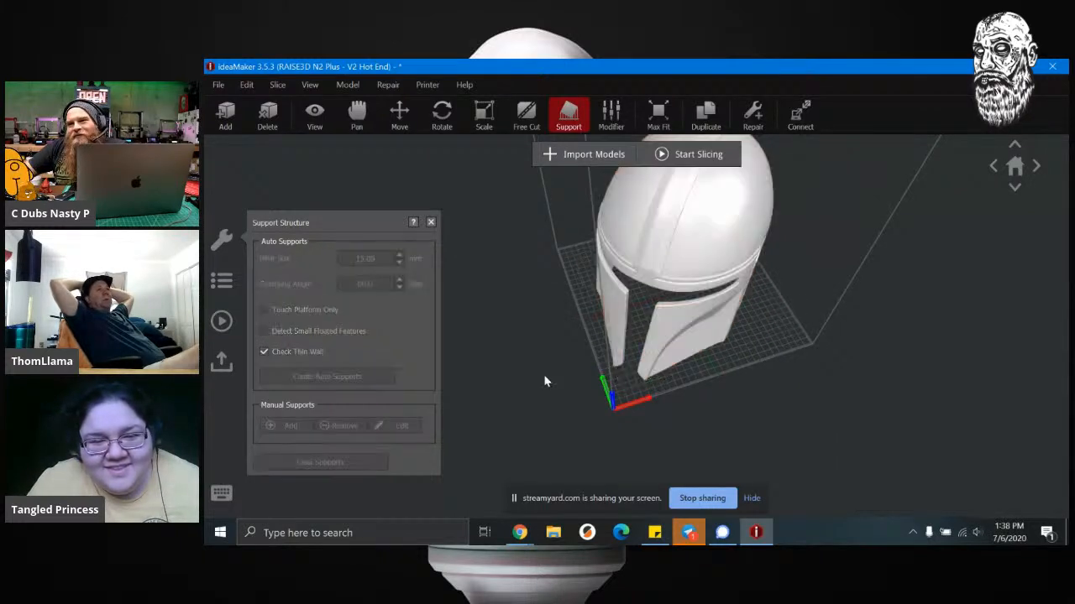
Step: Lay the helmet flat on a bottom-edge face at the front tip of one cheek
{"action": "left_click_drag", "start_coordinate": [753, 387], "coordinate": [750, 245]}
{"action": "left_click", "coordinate": [619, 213]}
{"action": "left_click_drag", "start_coordinate": [619, 214], "coordinate": [647, 252]}
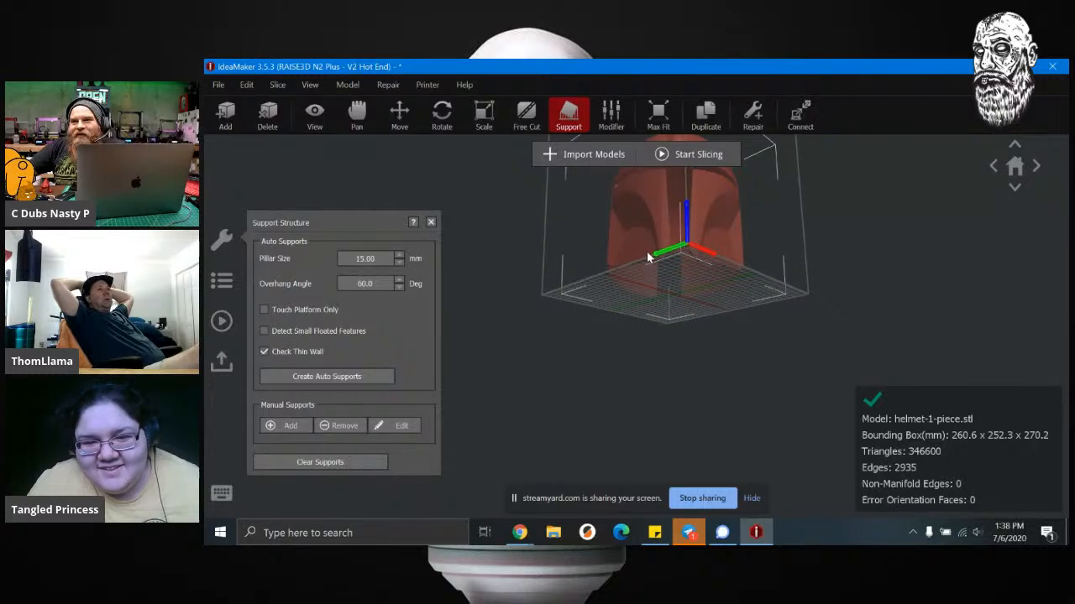
{"action": "right_click", "coordinate": [638, 222]}
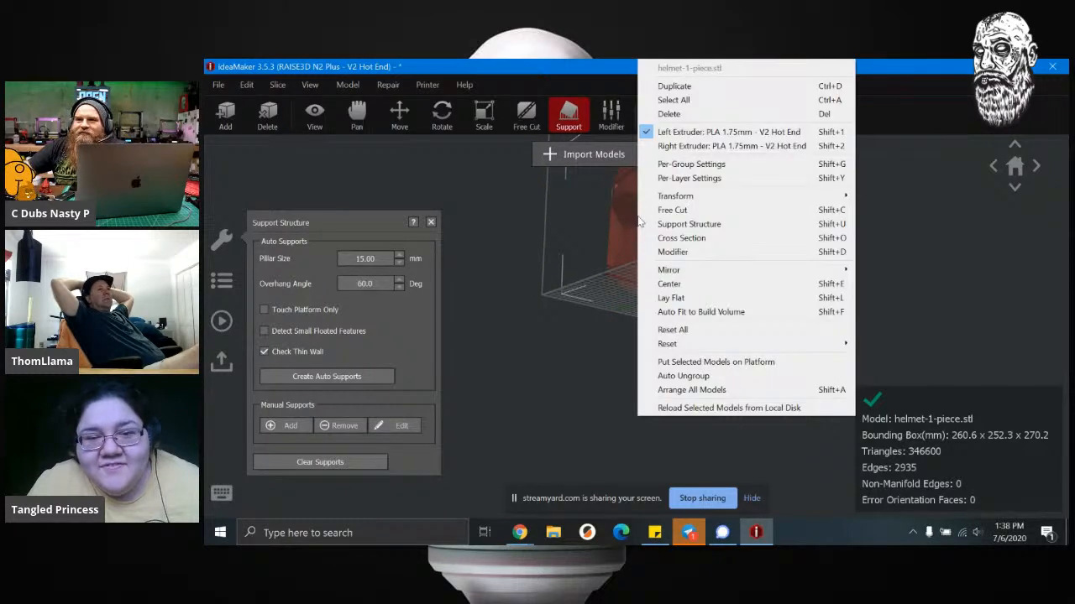
{"action": "left_click", "coordinate": [671, 298]}
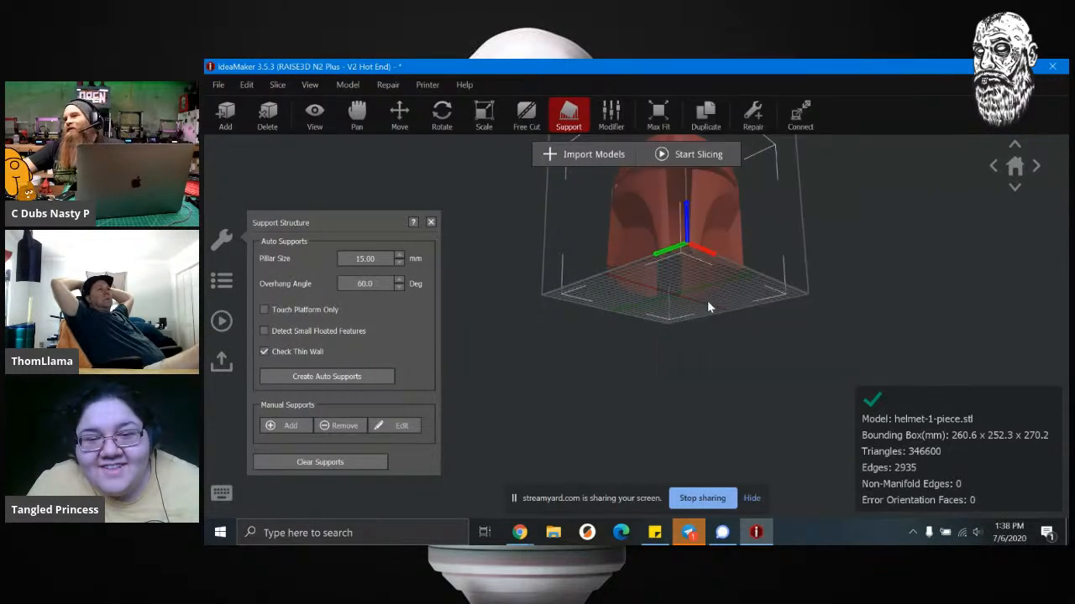
{"action": "right_click_drag", "start_coordinate": [664, 293], "coordinate": [809, 487]}
{"action": "scroll", "coordinate": [857, 293], "scroll_direction": "up", "scroll_amount": 5}
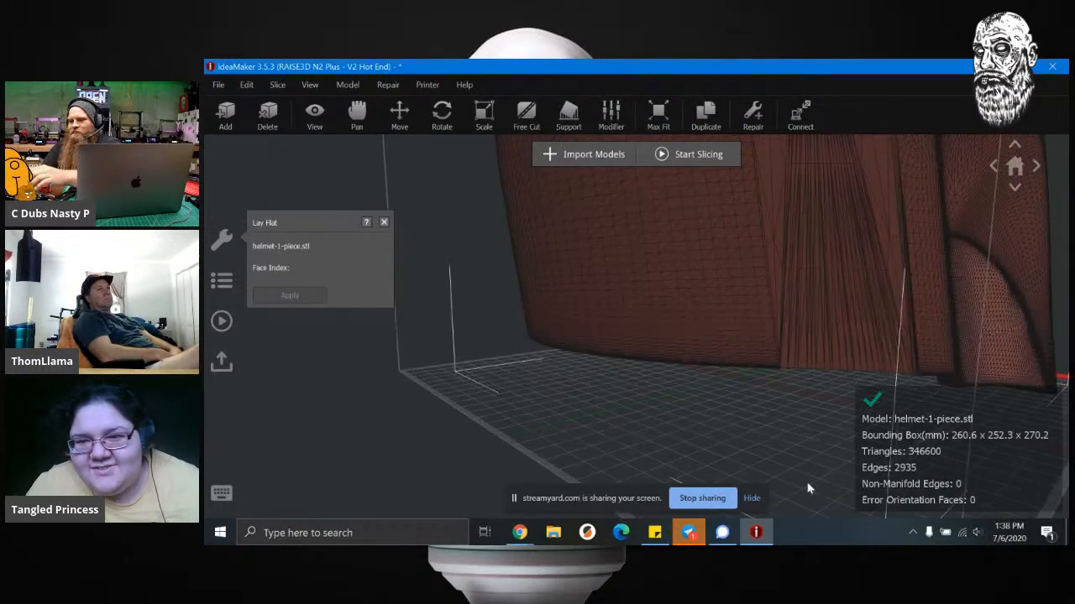
{"action": "left_click", "coordinate": [1015, 189]}
{"action": "right_click_drag", "start_coordinate": [631, 239], "coordinate": [432, 239]}
{"action": "left_click", "coordinate": [422, 194]}
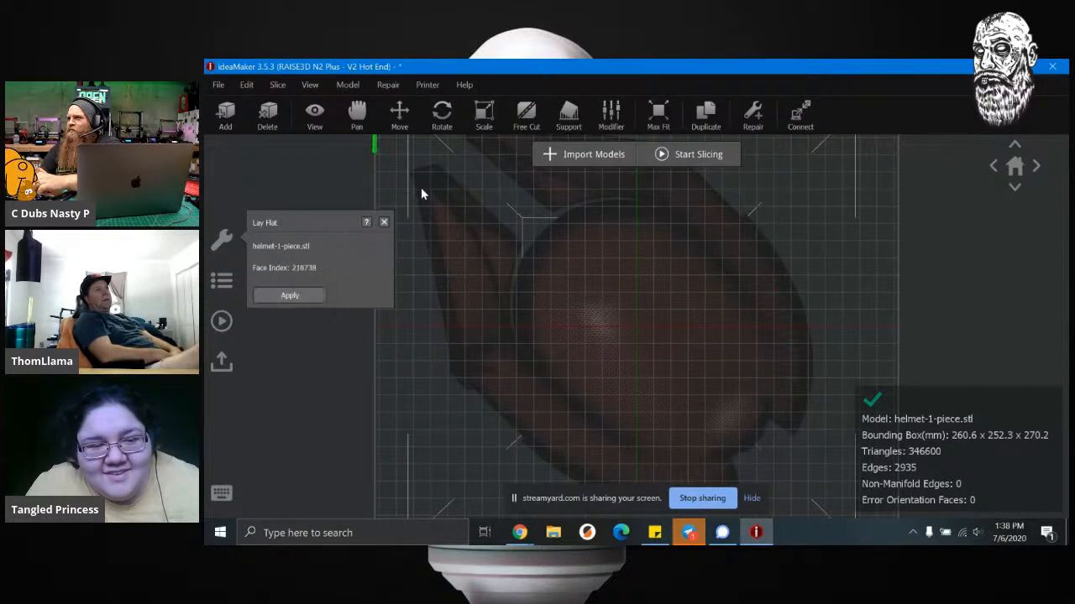
{"action": "left_click", "coordinate": [290, 295]}
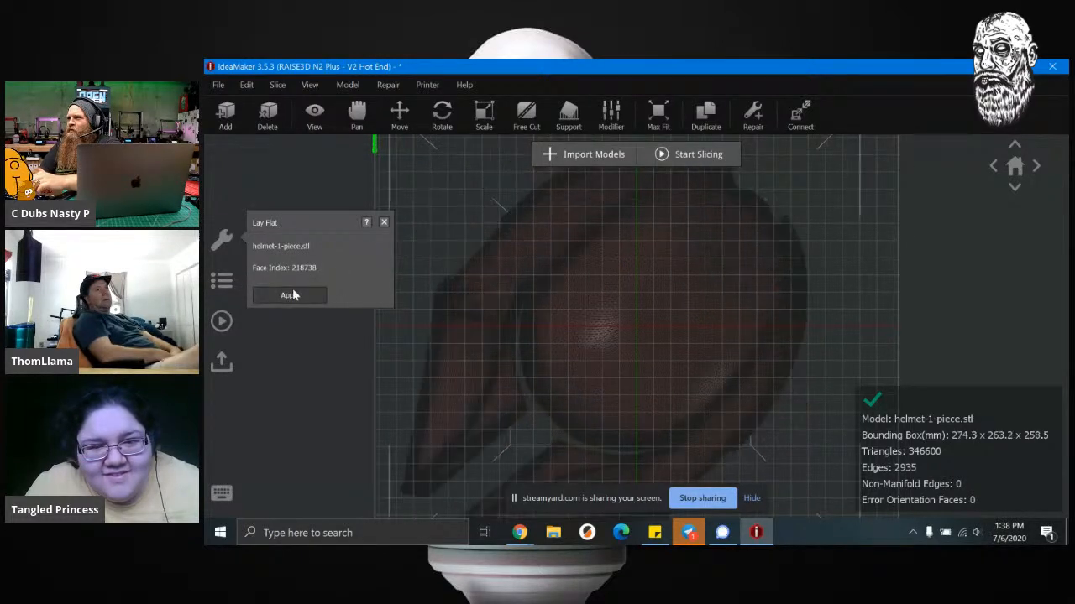
{"action": "right_click_drag", "start_coordinate": [565, 401], "coordinate": [745, 416]}
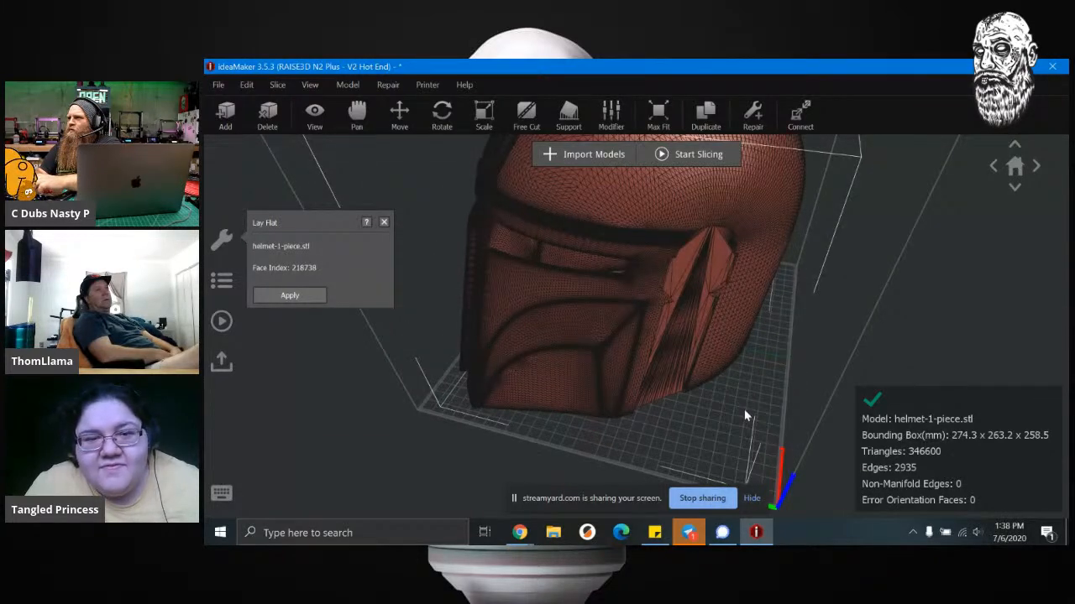
{"action": "left_click", "coordinate": [744, 412]}
{"action": "left_click", "coordinate": [584, 296]}
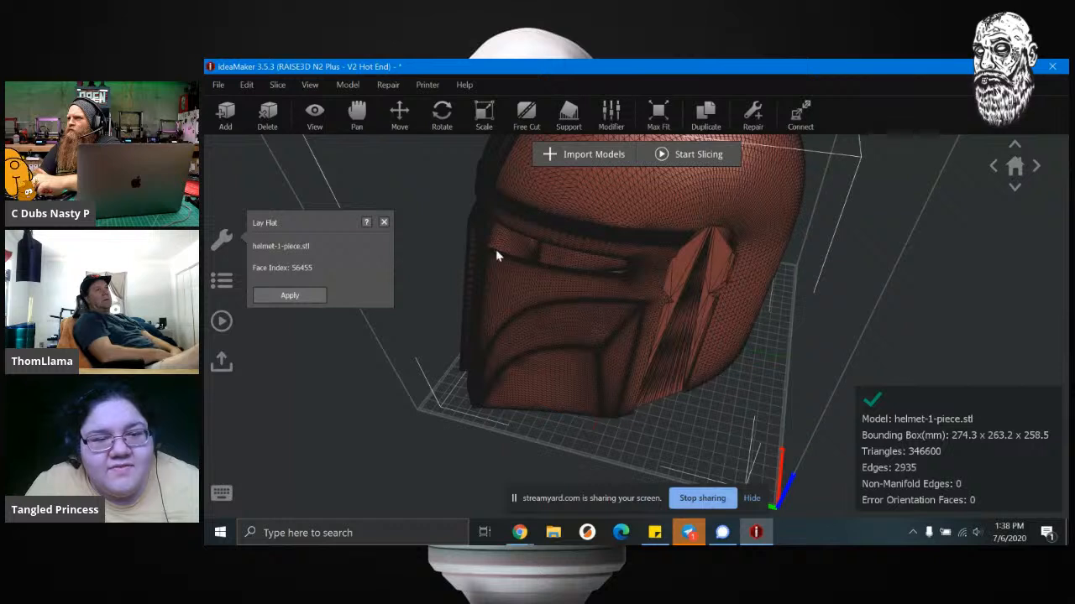
{"action": "left_click", "coordinate": [384, 221]}
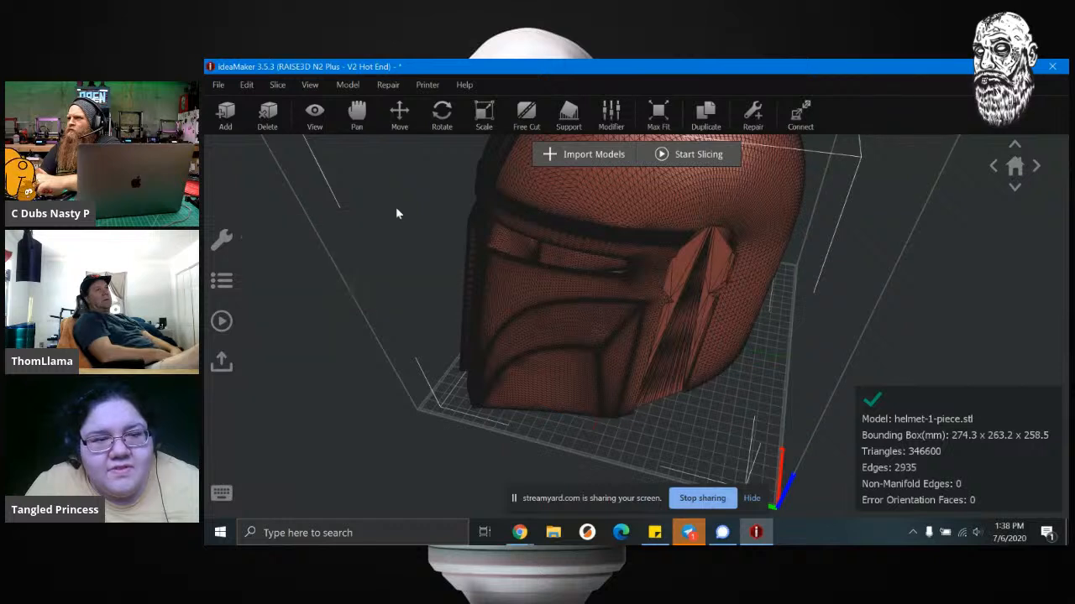
Step: Move the reoriented helmet across the build plate to about X 3.36 mm, Y -7.78 mm
{"action": "left_click", "coordinate": [399, 116]}
{"action": "mouse_move", "coordinate": [536, 260]}
{"action": "left_mouse_down"}
{"action": "mouse_move", "coordinate": [552, 249]}
{"action": "mouse_move", "coordinate": [553, 264]}
{"action": "left_mouse_up"}
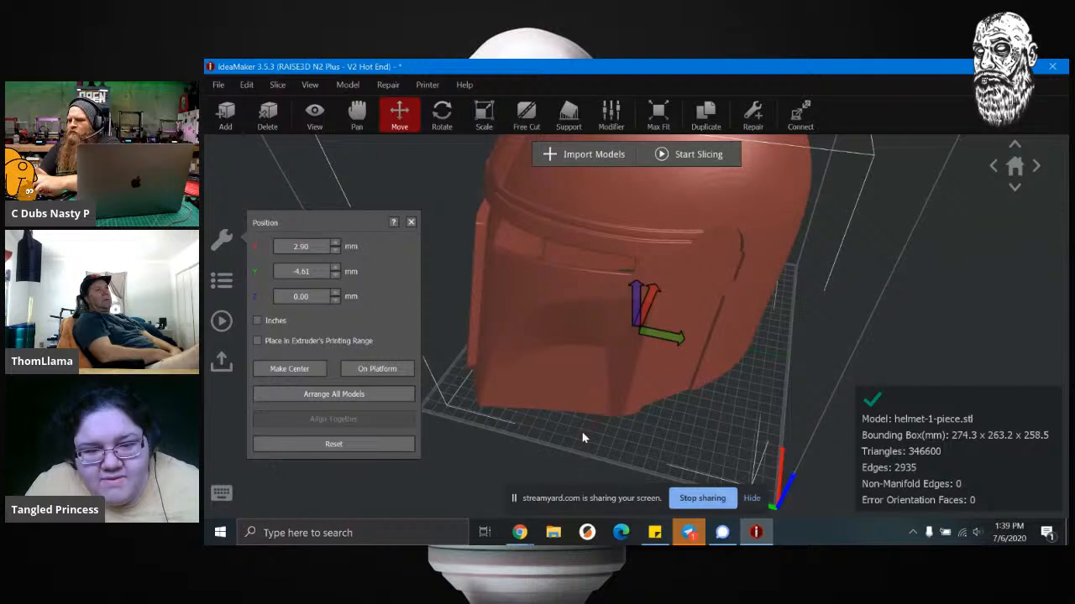
{"action": "left_click_drag", "start_coordinate": [579, 320], "coordinate": [588, 324]}
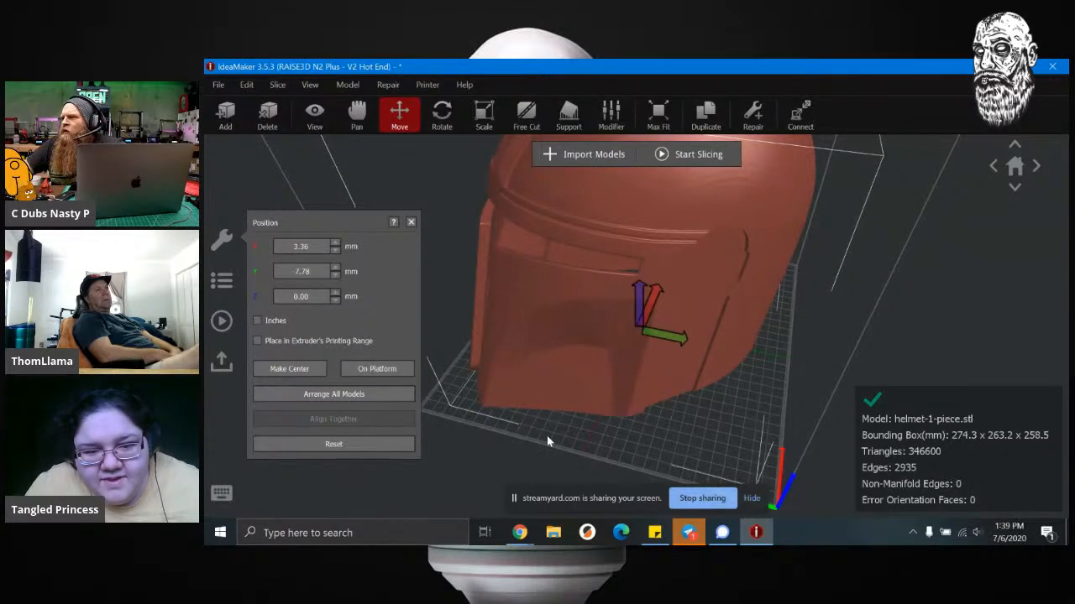
{"action": "left_click", "coordinate": [547, 435]}
{"action": "left_click_drag", "start_coordinate": [667, 492], "coordinate": [735, 409]}
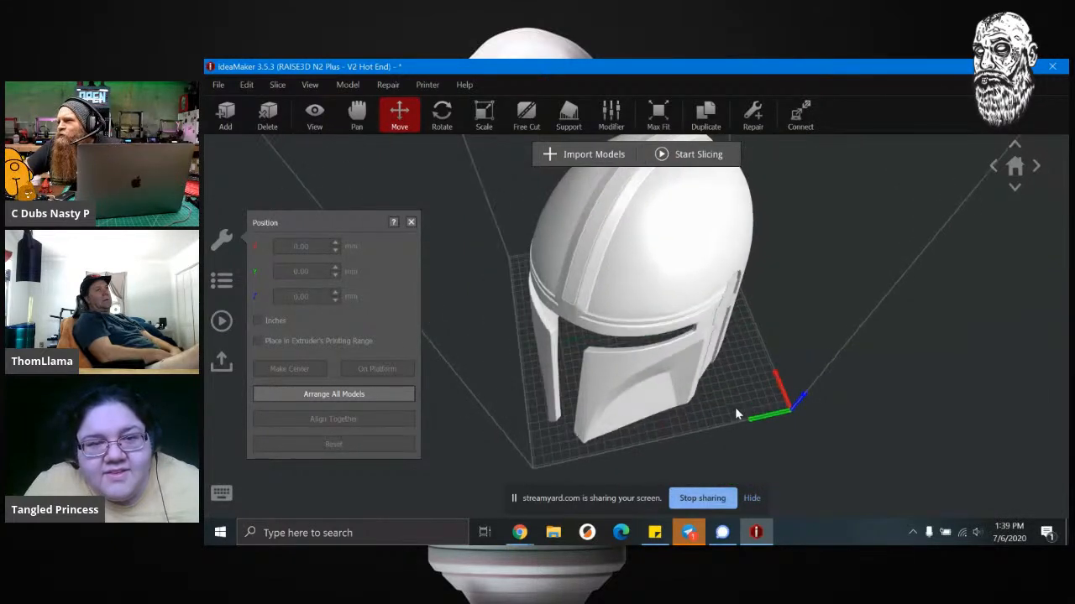
Step: Set the support pillar size to 45 mm and add one manual support pillar beneath the centre of the helmet's dome
{"action": "left_click", "coordinate": [632, 261]}
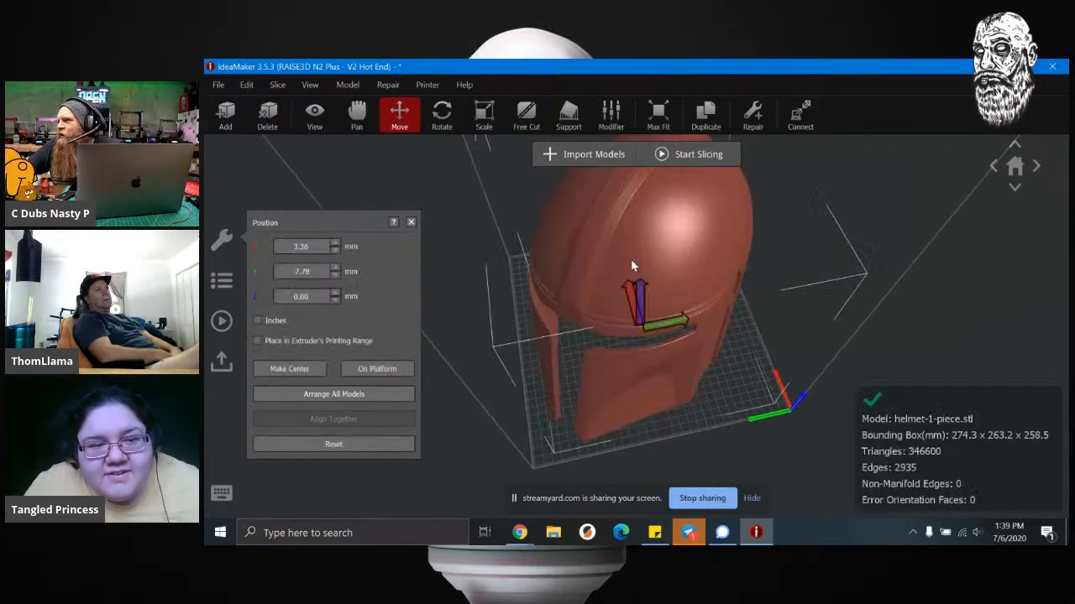
{"action": "left_click", "coordinate": [569, 115]}
{"action": "double_click", "coordinate": [339, 258]}
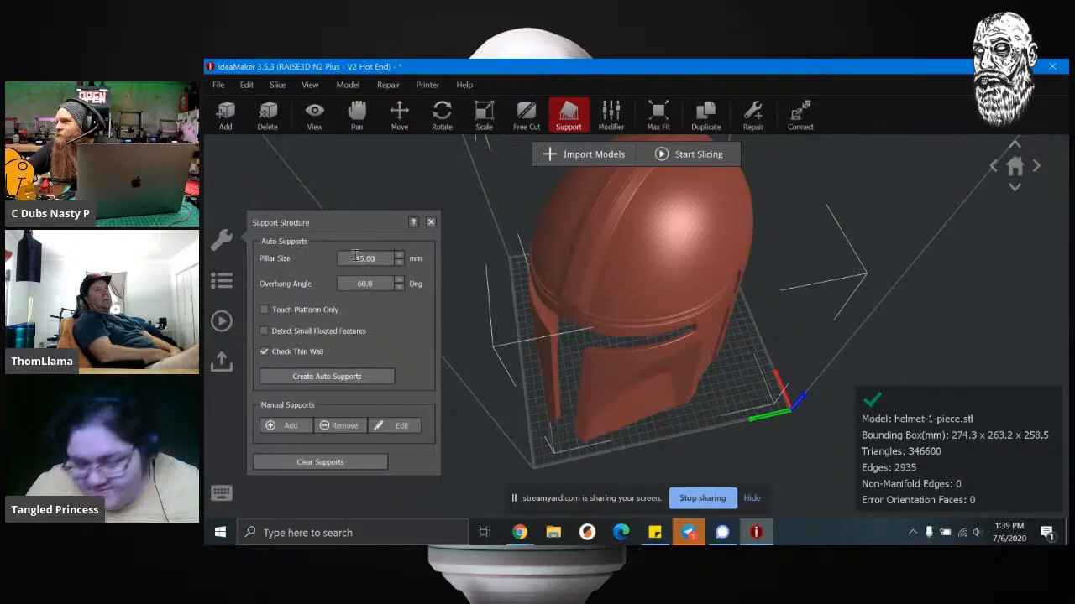
{"action": "type", "text": "45"}
{"action": "key", "text": "Return"}
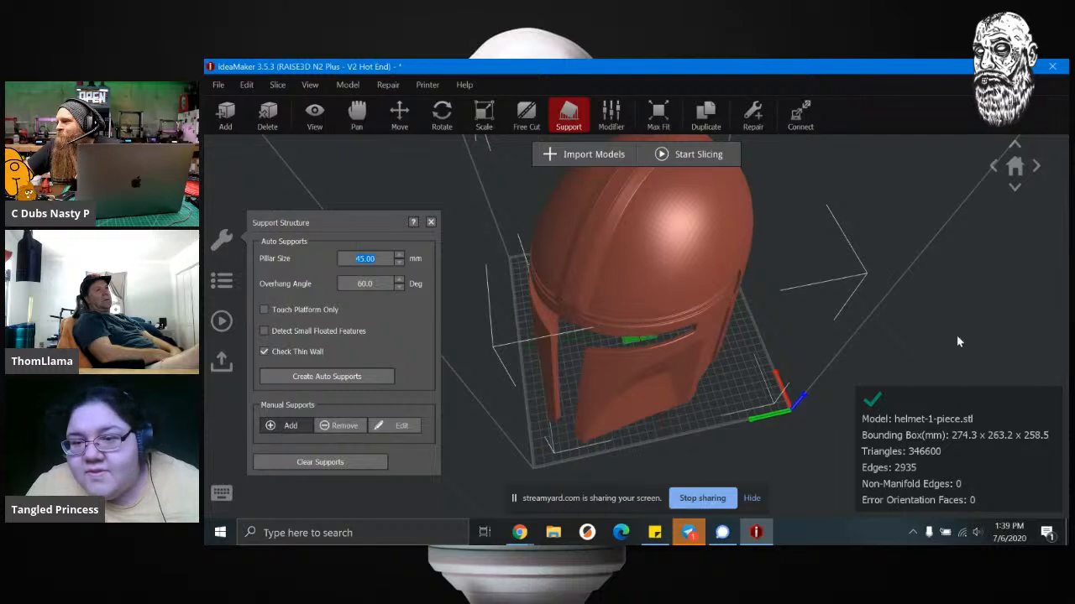
{"action": "left_click", "coordinate": [1014, 189]}
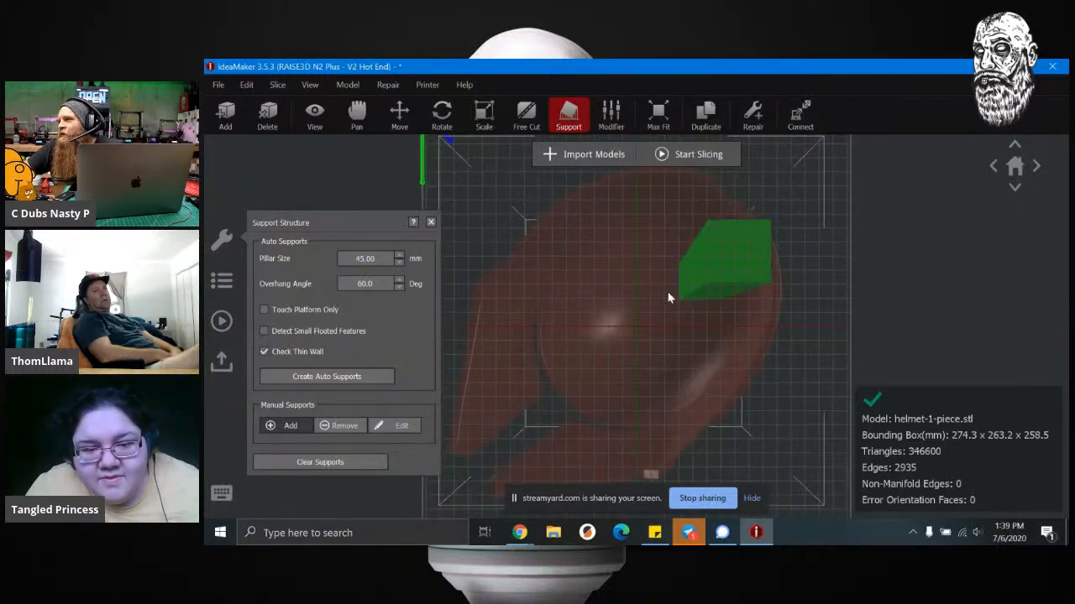
{"action": "left_click", "coordinate": [635, 317]}
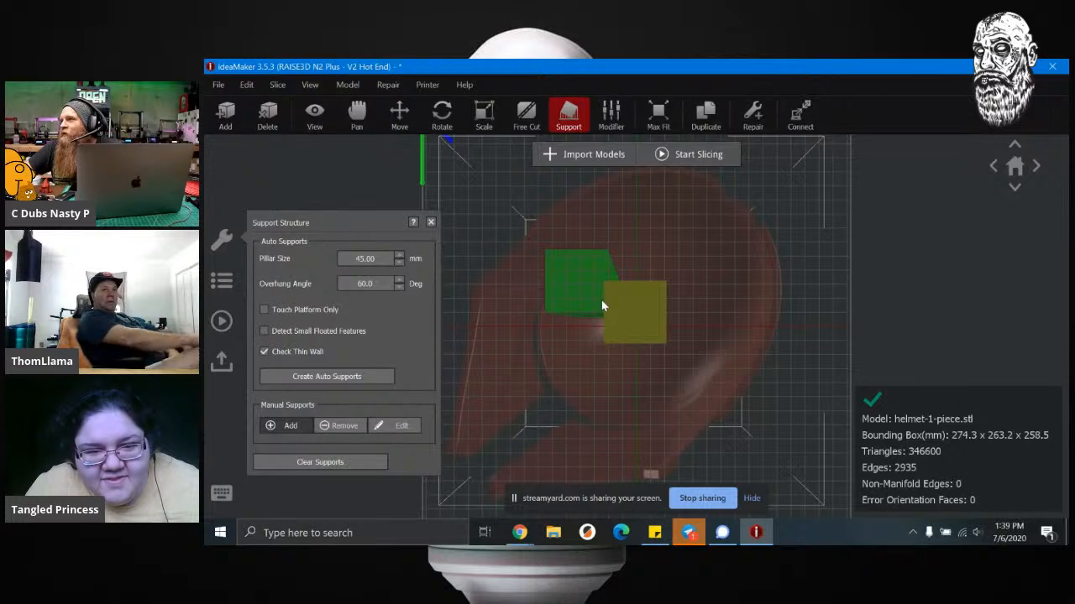
{"action": "left_click", "coordinate": [431, 222]}
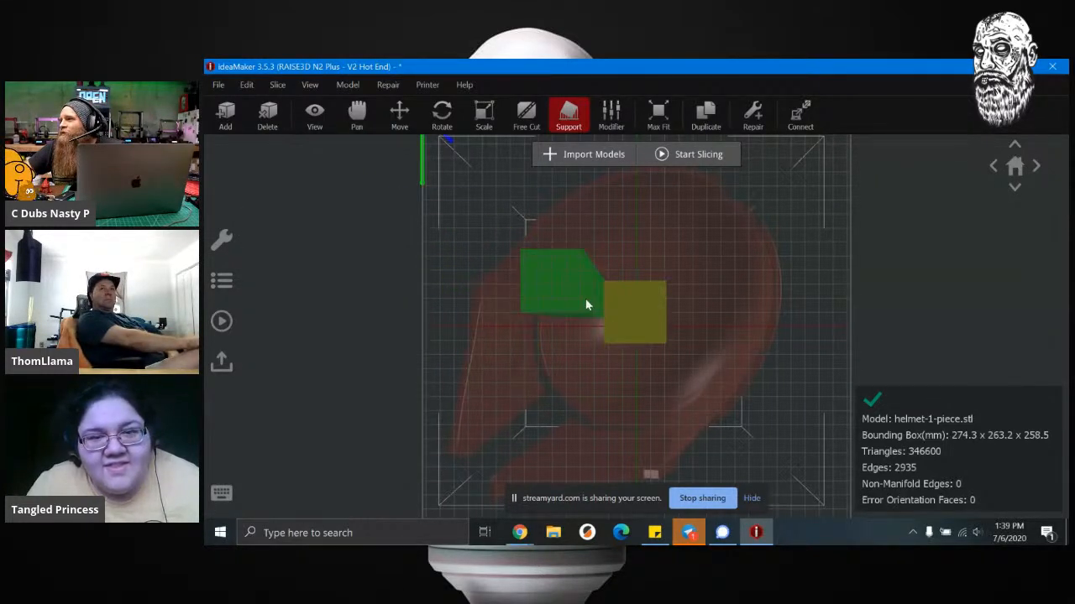
Step: Set the support pillar size to 4 mm, keeping the large pillar under the dome
{"action": "left_click_drag", "start_coordinate": [567, 321], "coordinate": [875, 391]}
{"action": "scroll", "coordinate": [890, 358], "scroll_direction": "down", "scroll_amount": 8}
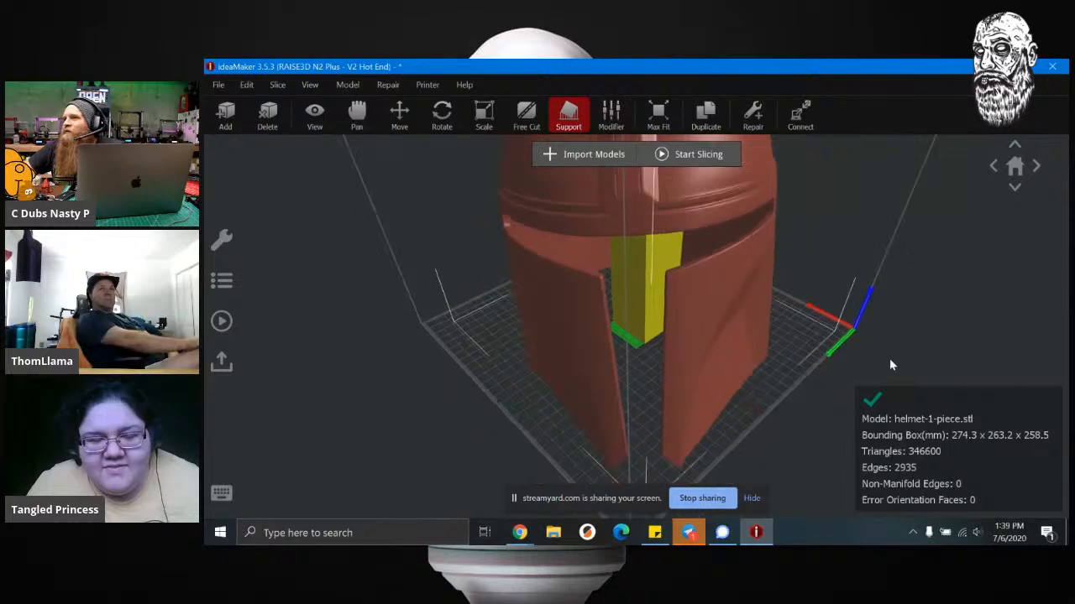
{"action": "scroll", "coordinate": [791, 361], "scroll_direction": "down", "scroll_amount": 2}
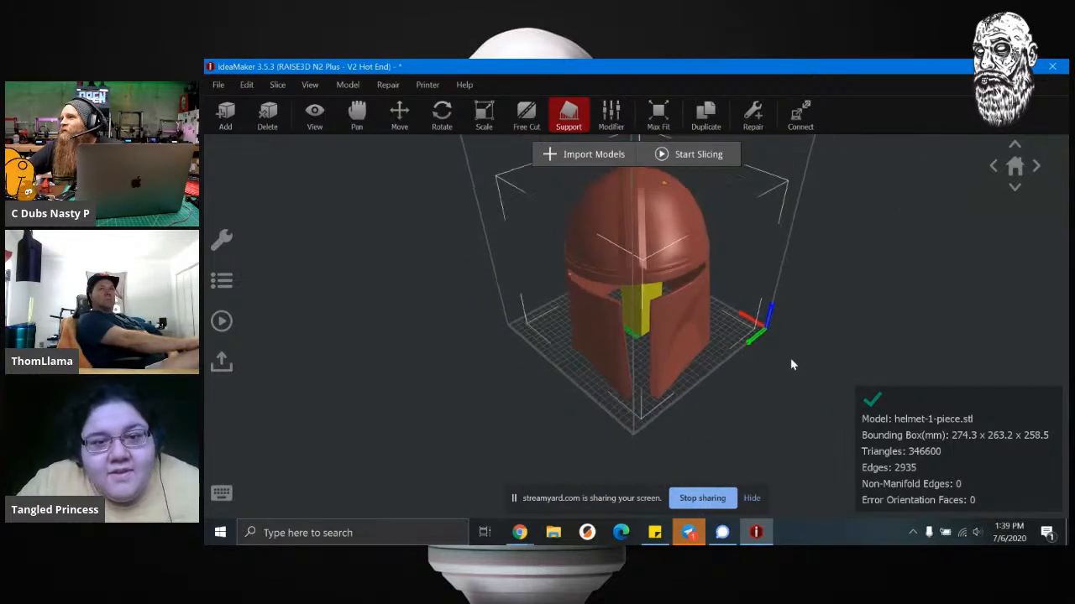
{"action": "left_click", "coordinate": [568, 118]}
{"action": "left_click_drag", "start_coordinate": [377, 259], "coordinate": [338, 267]}
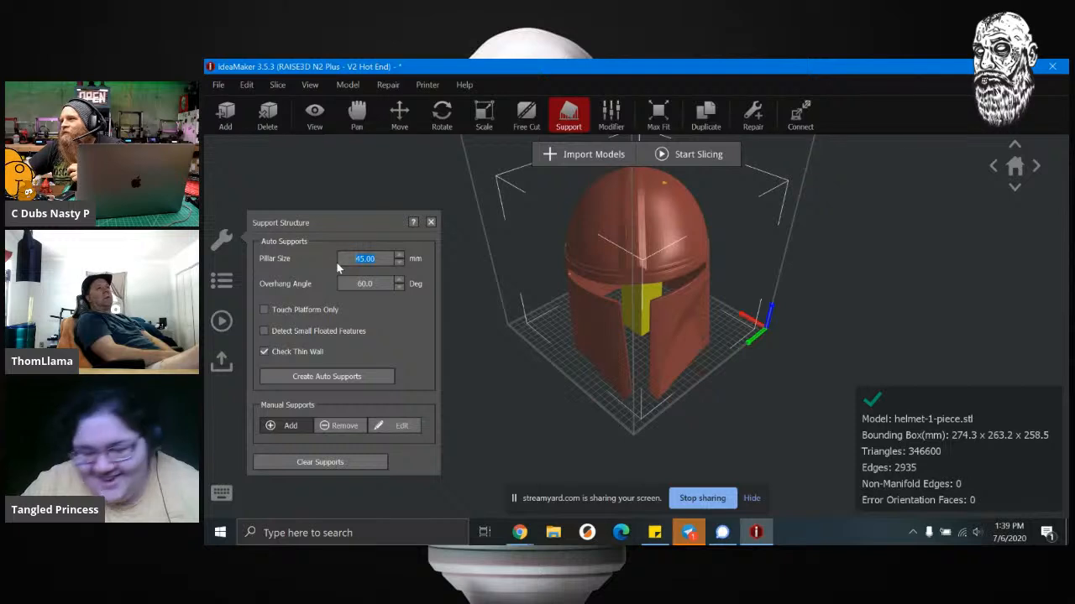
{"action": "type", "text": "4"}
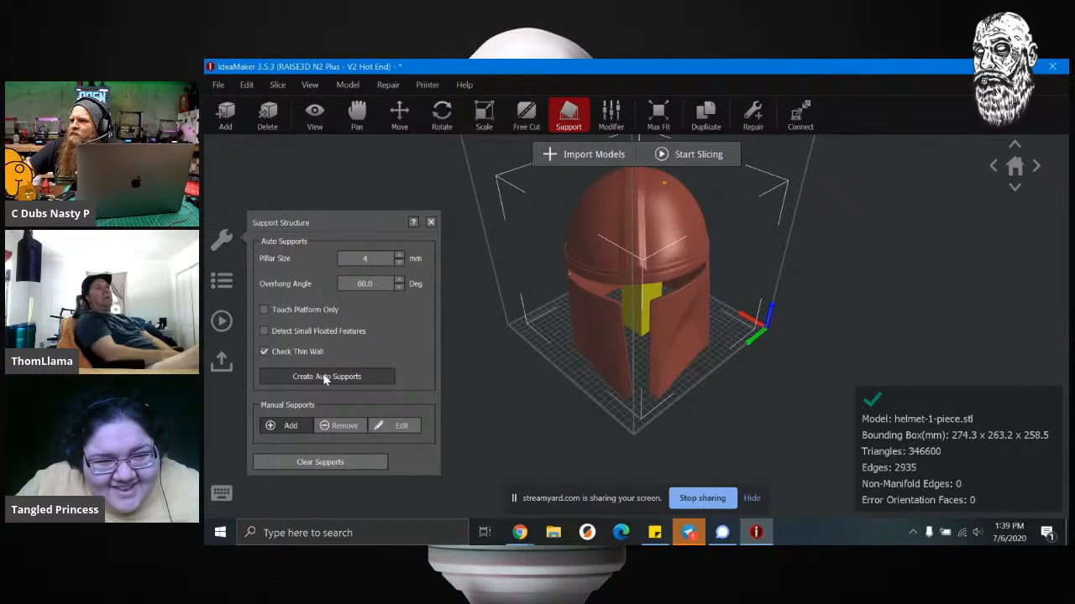
{"action": "left_click_drag", "start_coordinate": [549, 390], "coordinate": [607, 410]}
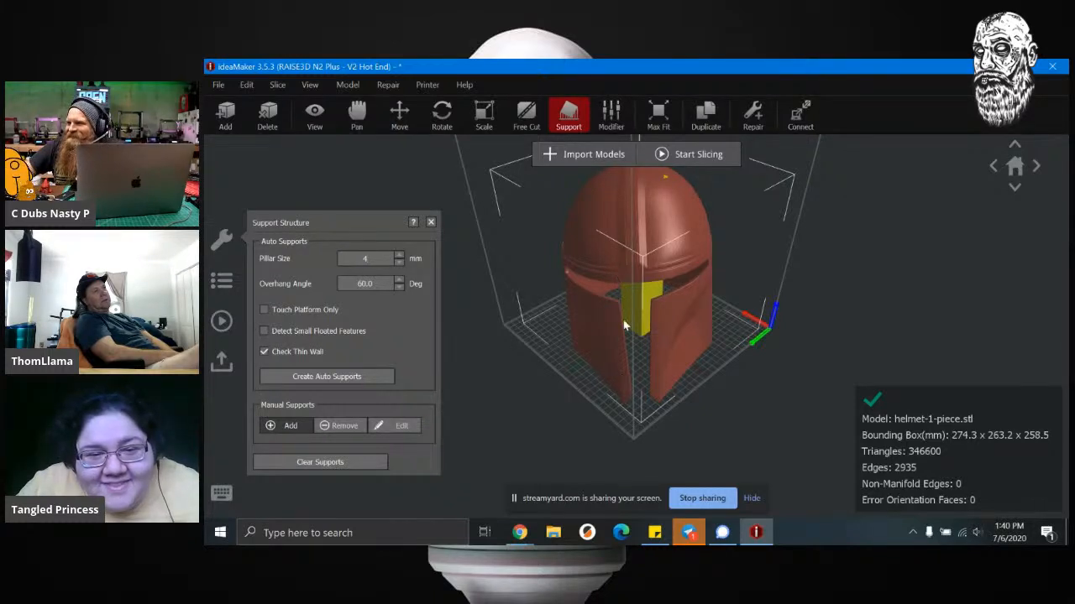
{"action": "left_click", "coordinate": [590, 291]}
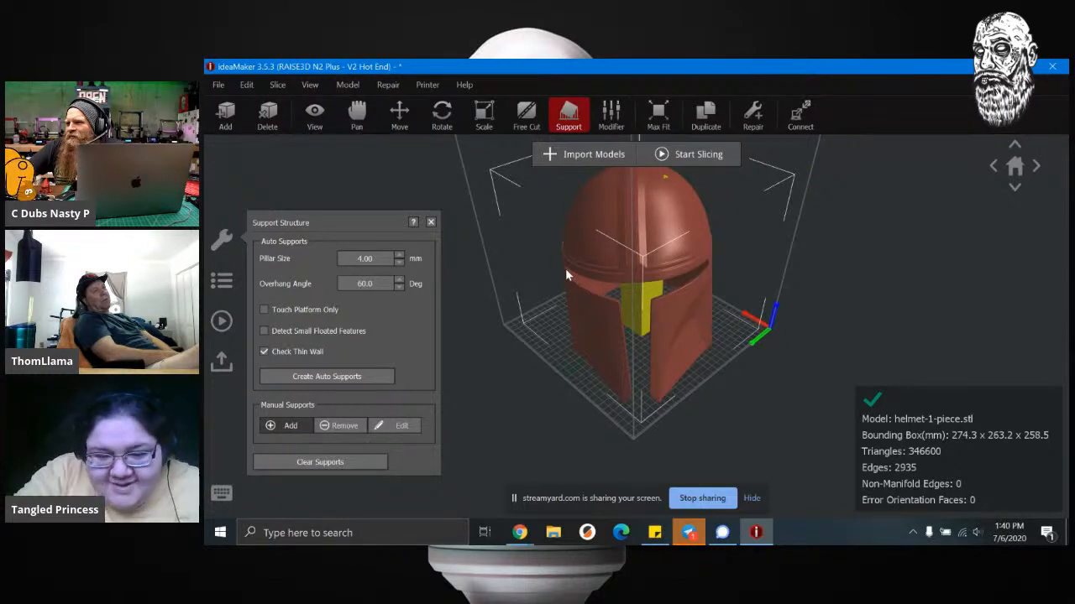
Step: Add the first few 4 mm manual support pillars at the outer end of one side of the visor slit
{"action": "left_click_drag", "start_coordinate": [565, 268], "coordinate": [574, 281]}
{"action": "scroll", "coordinate": [574, 281], "scroll_direction": "up", "scroll_amount": 4}
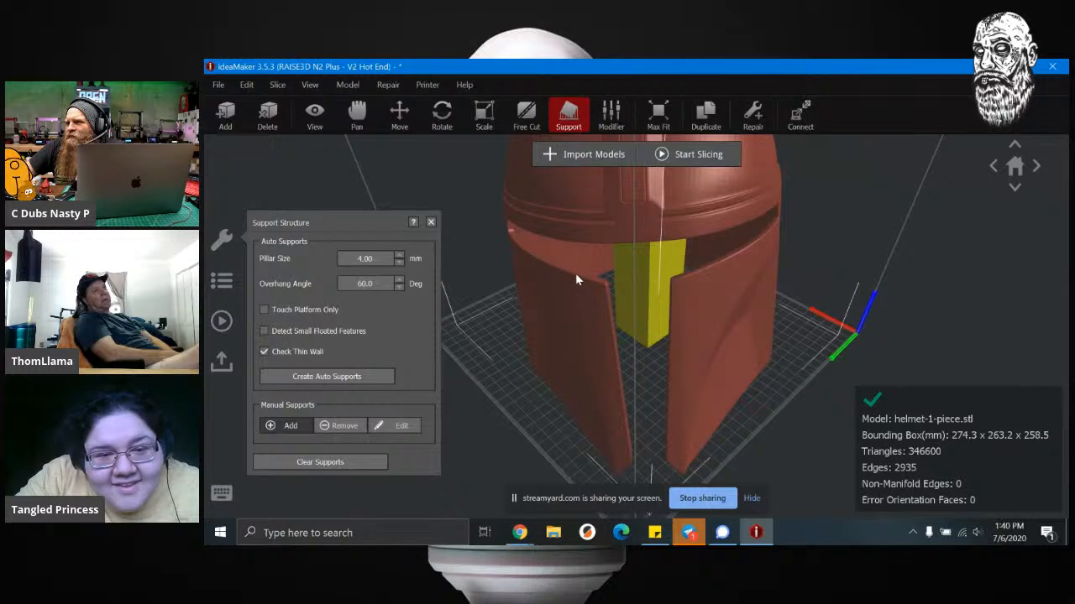
{"action": "left_click_drag", "start_coordinate": [576, 273], "coordinate": [623, 302]}
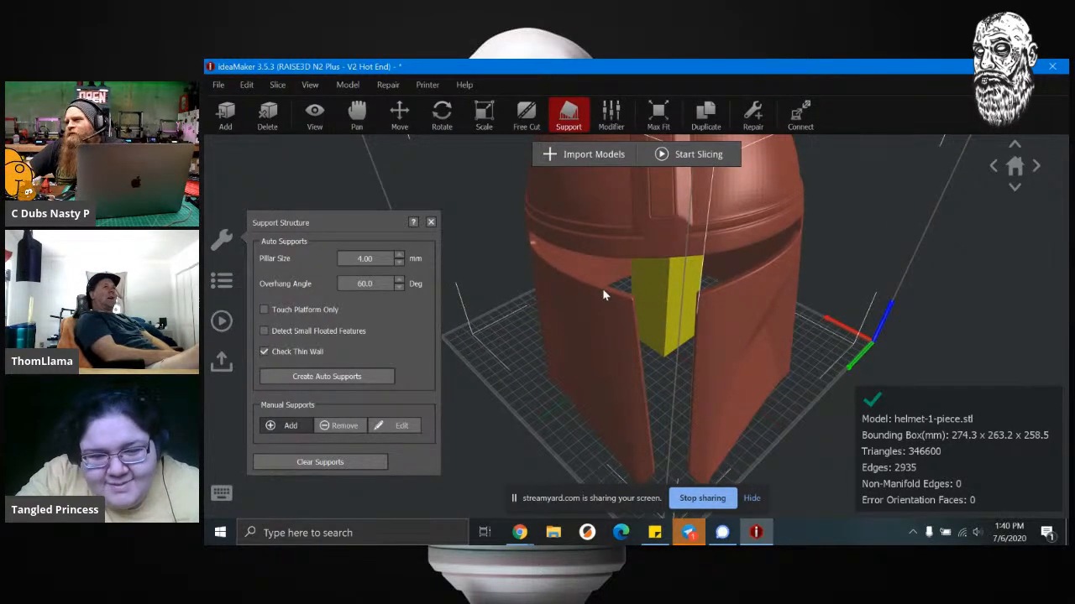
{"action": "key", "text": "alt"}
{"action": "left_click_drag", "start_coordinate": [586, 283], "coordinate": [550, 265]}
{"action": "left_click", "coordinate": [290, 427]}
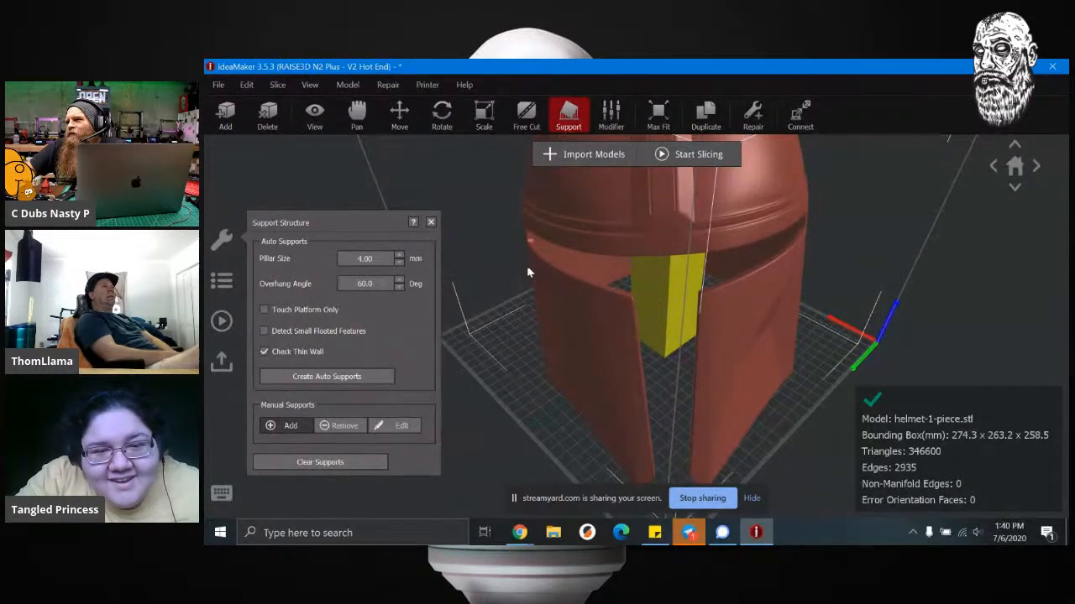
{"action": "left_click_drag", "start_coordinate": [588, 269], "coordinate": [590, 340]}
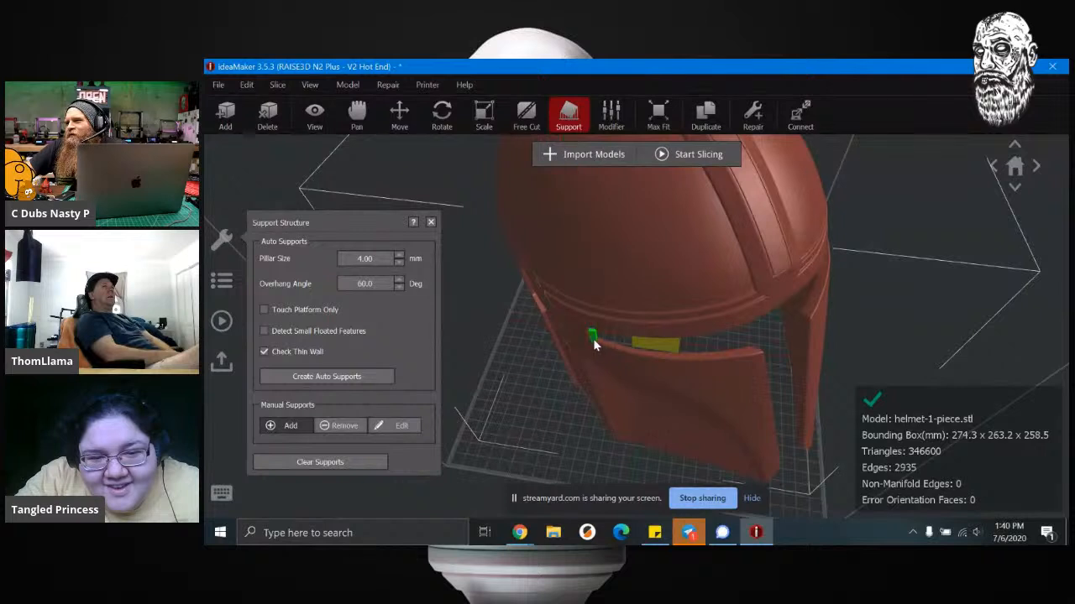
{"action": "left_click", "coordinate": [600, 342]}
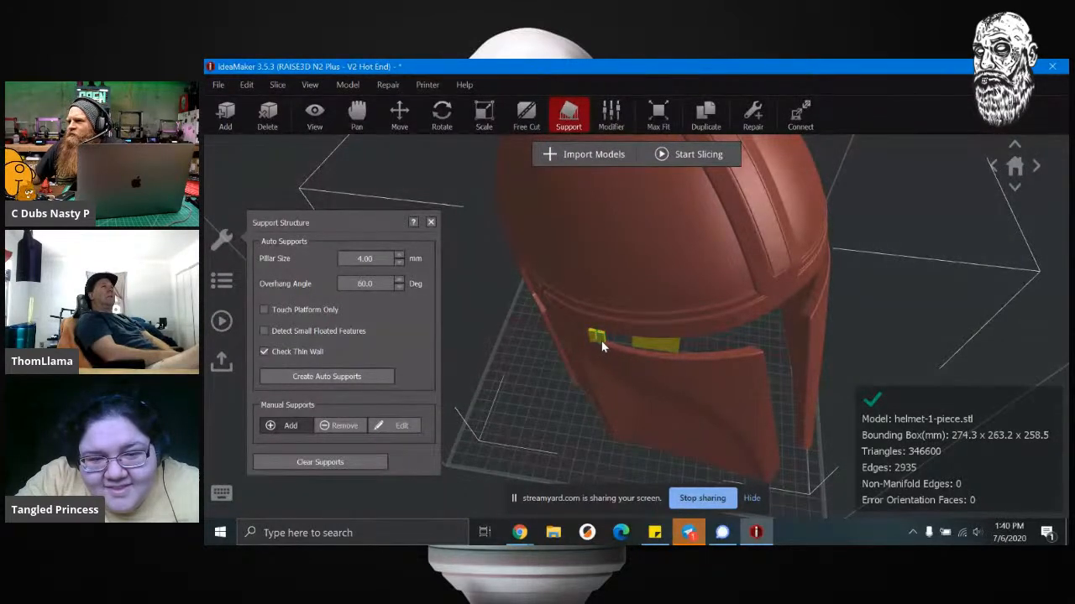
{"action": "left_click_drag", "start_coordinate": [604, 344], "coordinate": [619, 348]}
{"action": "left_click", "coordinate": [620, 351]}
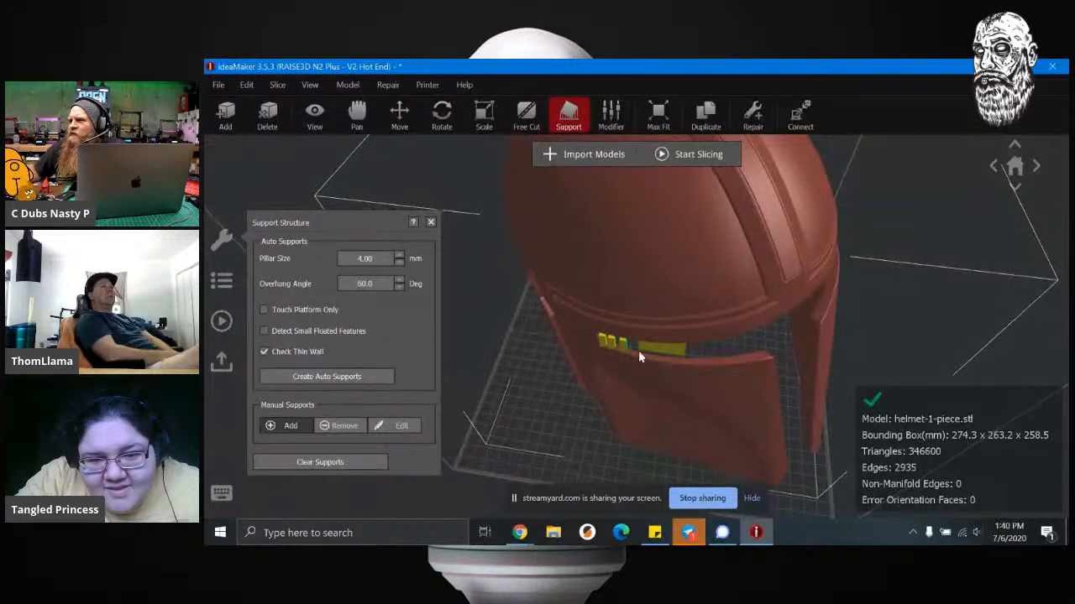
Step: Continue the row of 4 mm manual pillars along the visor slit's lower edge, closely spaced towards the front
{"action": "key", "text": "alt"}
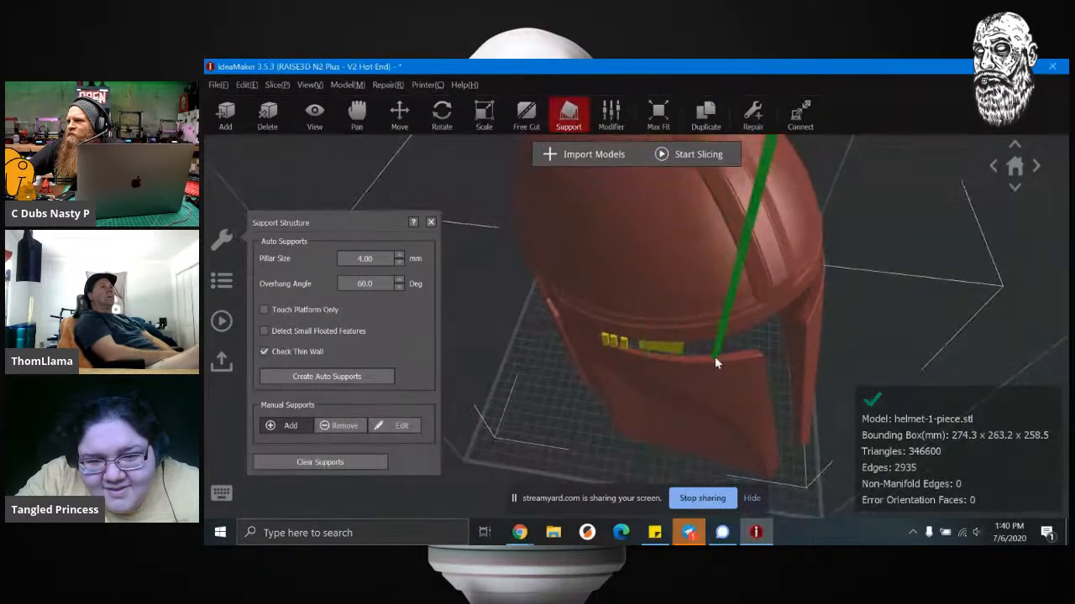
{"action": "scroll", "coordinate": [626, 366], "scroll_direction": "up", "scroll_amount": 1}
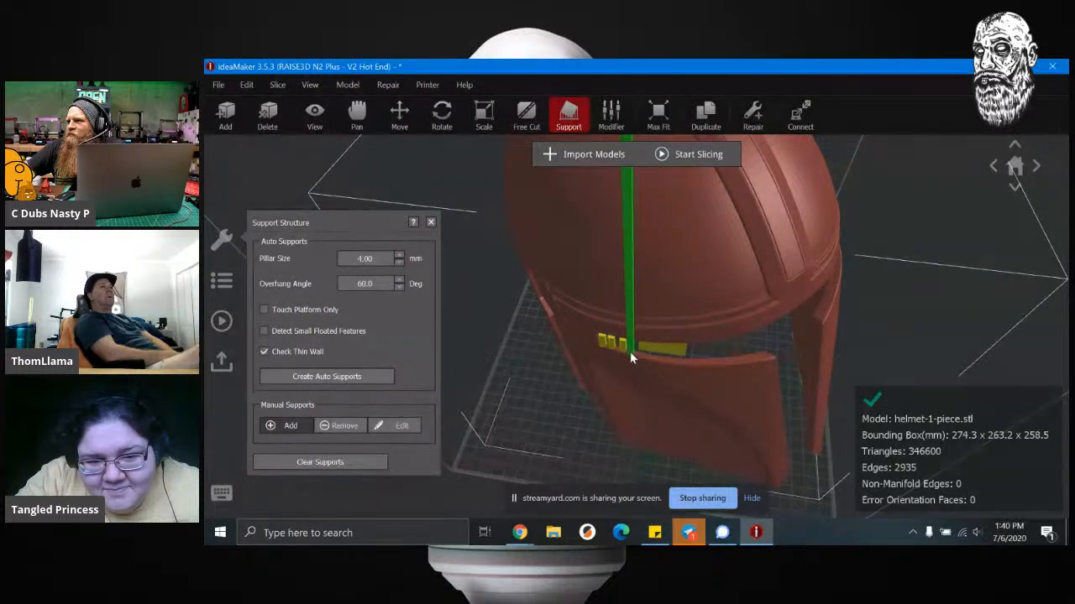
{"action": "right_click_drag", "start_coordinate": [630, 351], "coordinate": [683, 359]}
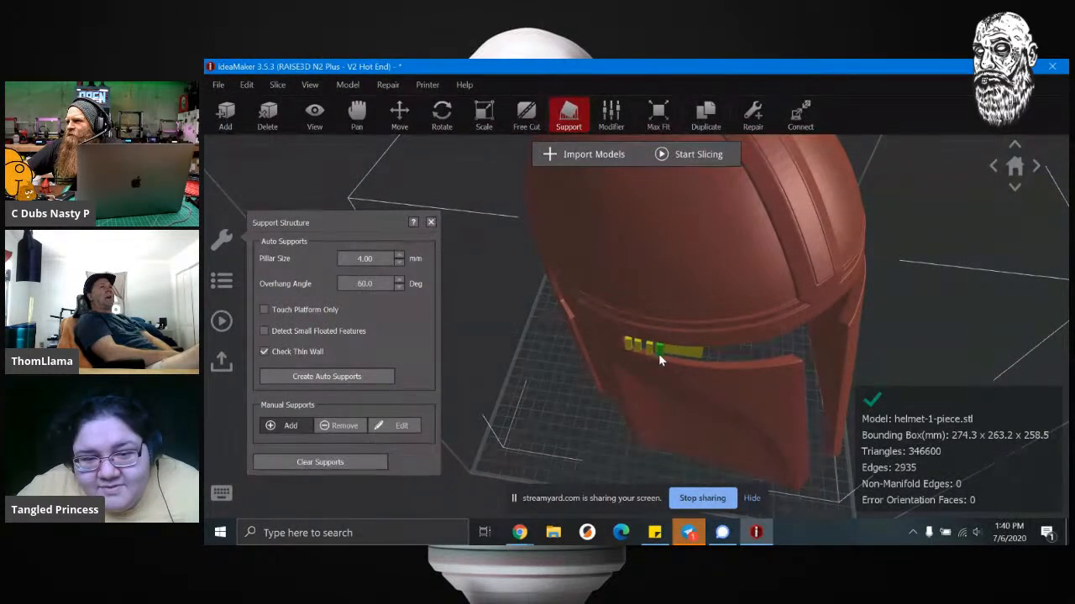
{"action": "right_click_drag", "start_coordinate": [717, 368], "coordinate": [813, 294]}
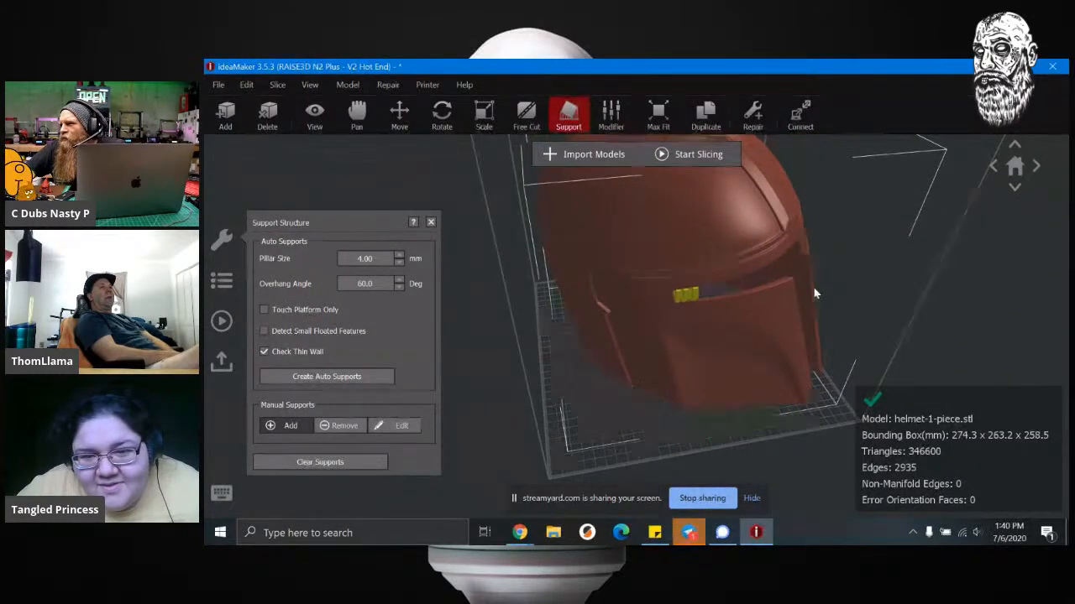
{"action": "scroll", "coordinate": [812, 293], "scroll_direction": "up", "scroll_amount": 5}
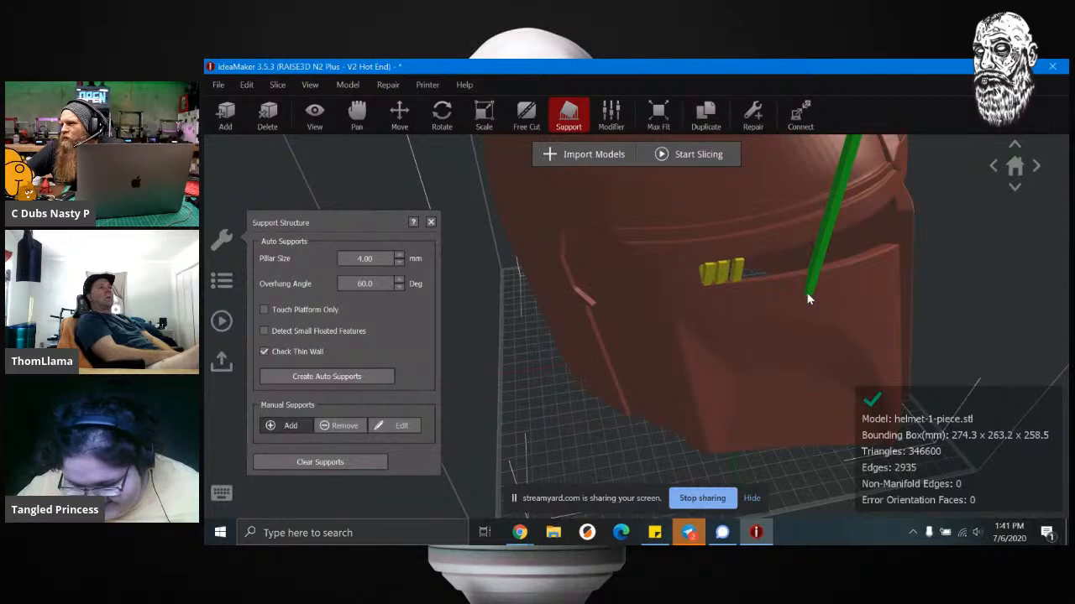
{"action": "scroll", "coordinate": [796, 276], "scroll_direction": "up", "scroll_amount": 2}
{"action": "right_click_drag", "start_coordinate": [797, 276], "coordinate": [747, 341]}
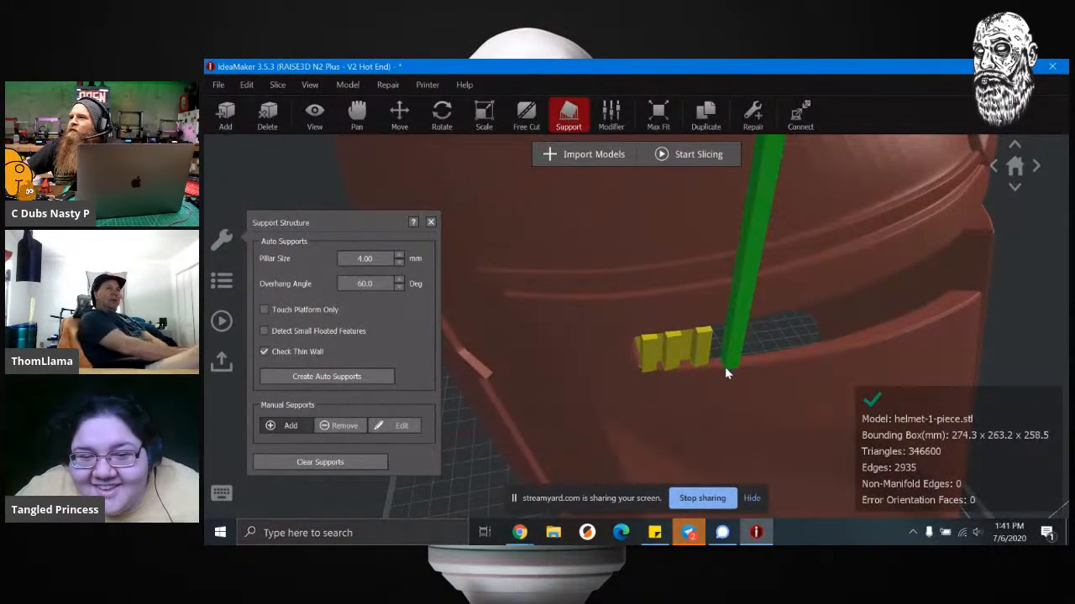
{"action": "left_click", "coordinate": [717, 361]}
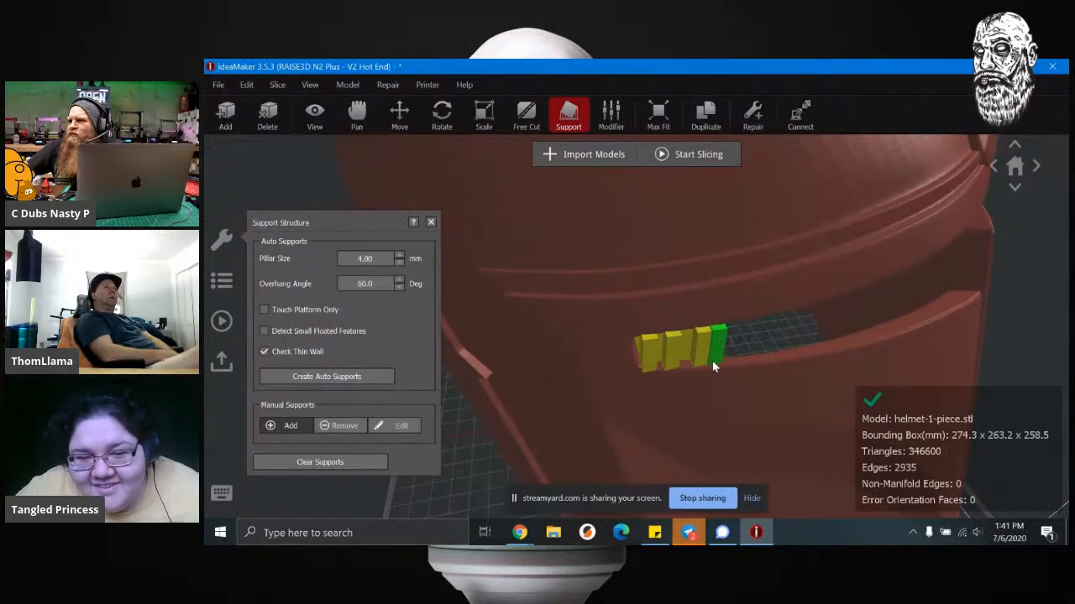
{"action": "left_click", "coordinate": [727, 359]}
{"action": "left_click", "coordinate": [754, 362]}
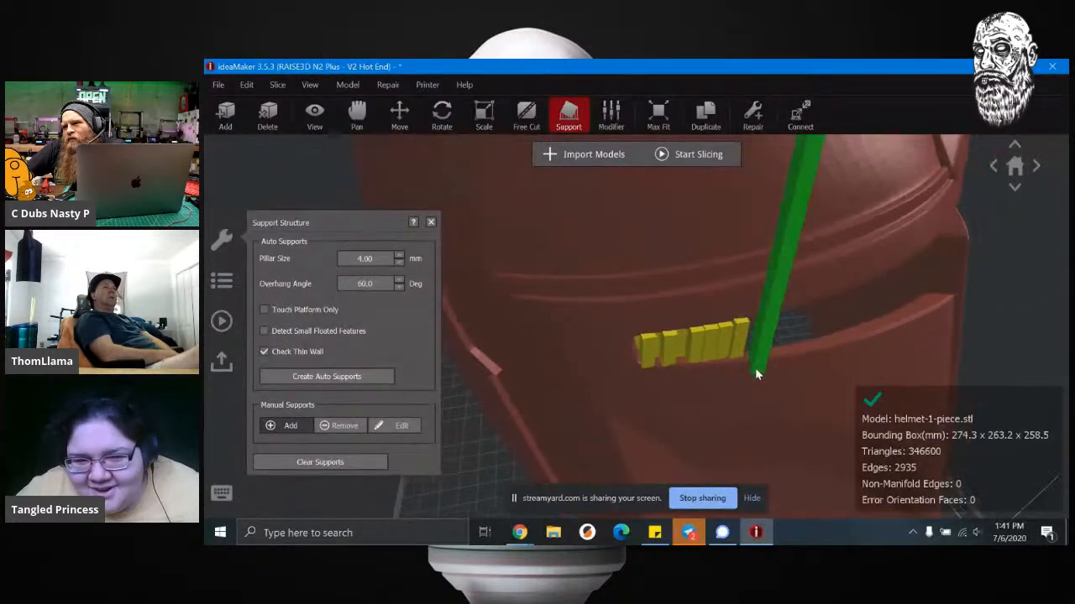
Step: Extend the visor's pillar row further towards the faceplate centre with more 4 mm manual supports on the slit's lower edge
{"action": "scroll", "coordinate": [754, 374], "scroll_direction": "down", "scroll_amount": 5}
{"action": "scroll", "coordinate": [683, 372], "scroll_direction": "up", "scroll_amount": 5}
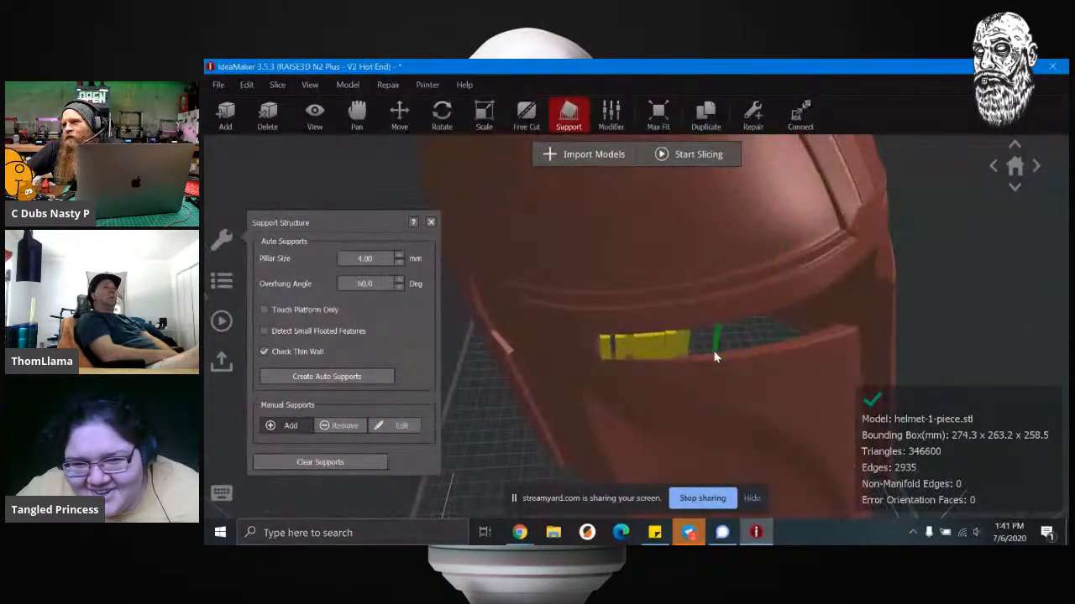
{"action": "scroll", "coordinate": [714, 357], "scroll_direction": "up", "scroll_amount": 5}
{"action": "scroll", "coordinate": [721, 363], "scroll_direction": "down", "scroll_amount": 3}
{"action": "right_click_drag", "start_coordinate": [722, 364], "coordinate": [614, 411]}
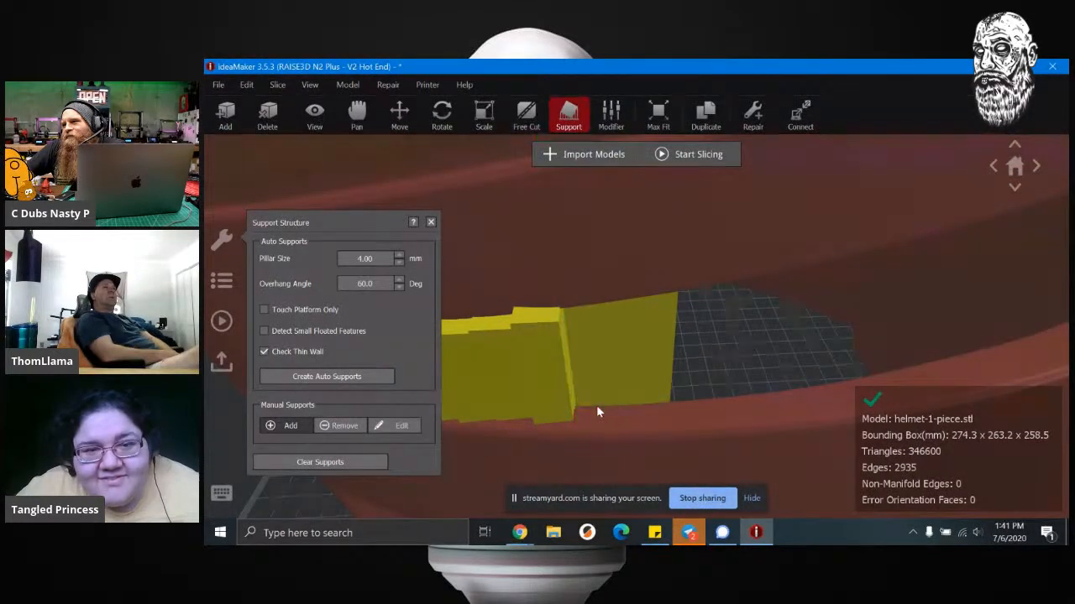
{"action": "left_click", "coordinate": [597, 411]}
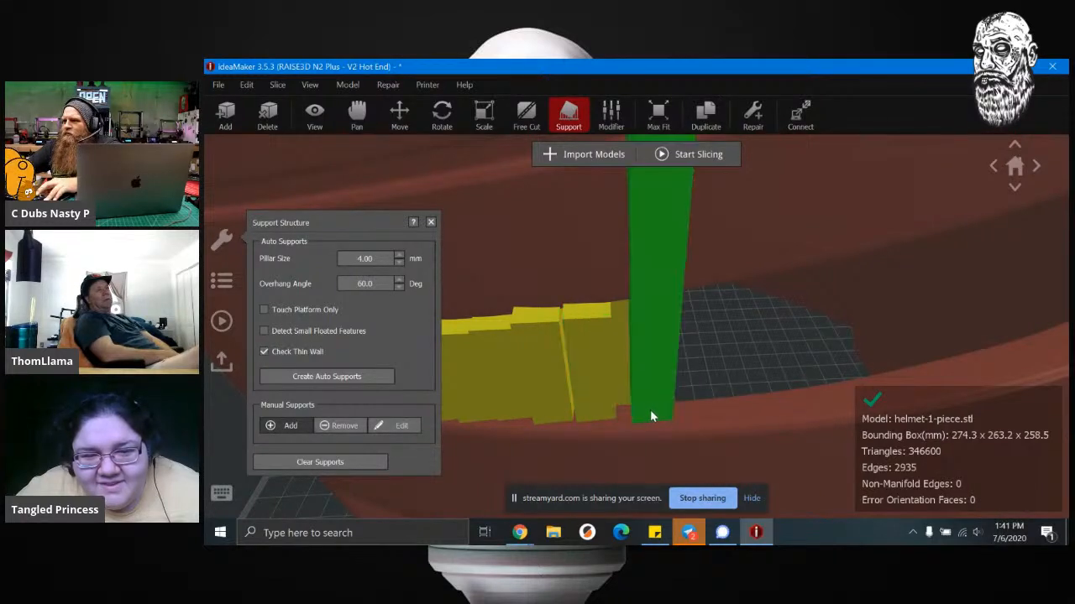
{"action": "left_click", "coordinate": [678, 403]}
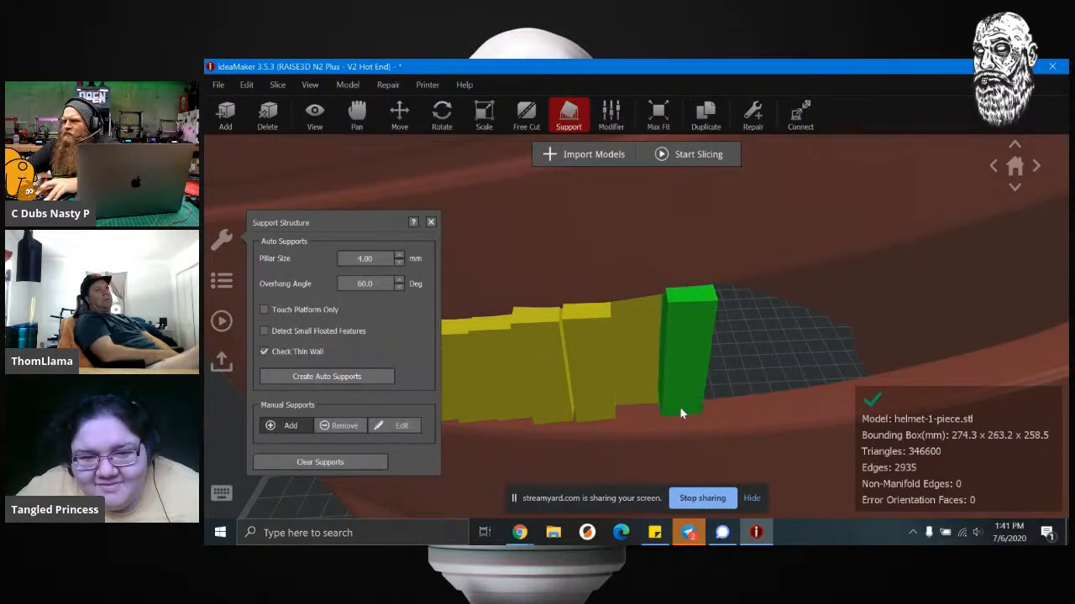
{"action": "left_click", "coordinate": [679, 403]}
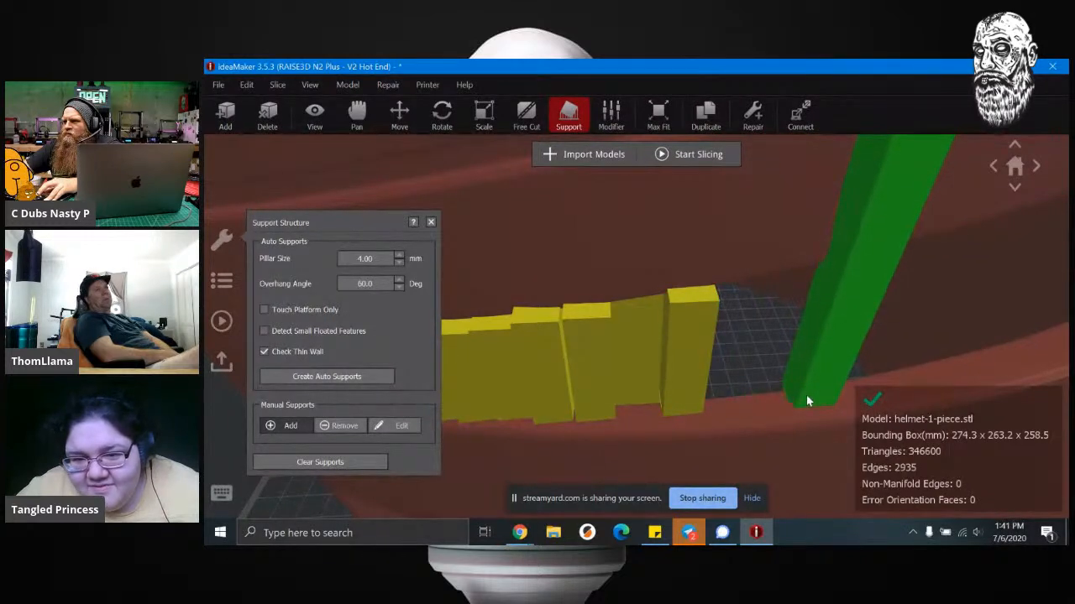
Step: Examine the visor pillars and the large dome pillar from several angles, and close the support settings
{"action": "scroll", "coordinate": [798, 406], "scroll_direction": "down", "scroll_amount": 2}
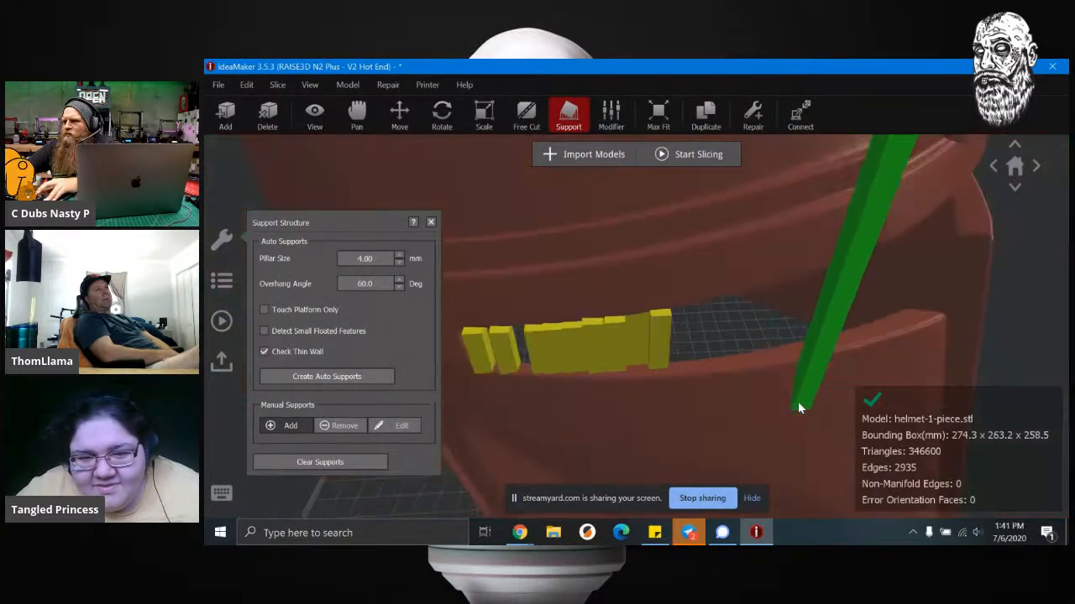
{"action": "scroll", "coordinate": [799, 406], "scroll_direction": "down", "scroll_amount": 3}
{"action": "right_click_drag", "start_coordinate": [797, 404], "coordinate": [828, 360]}
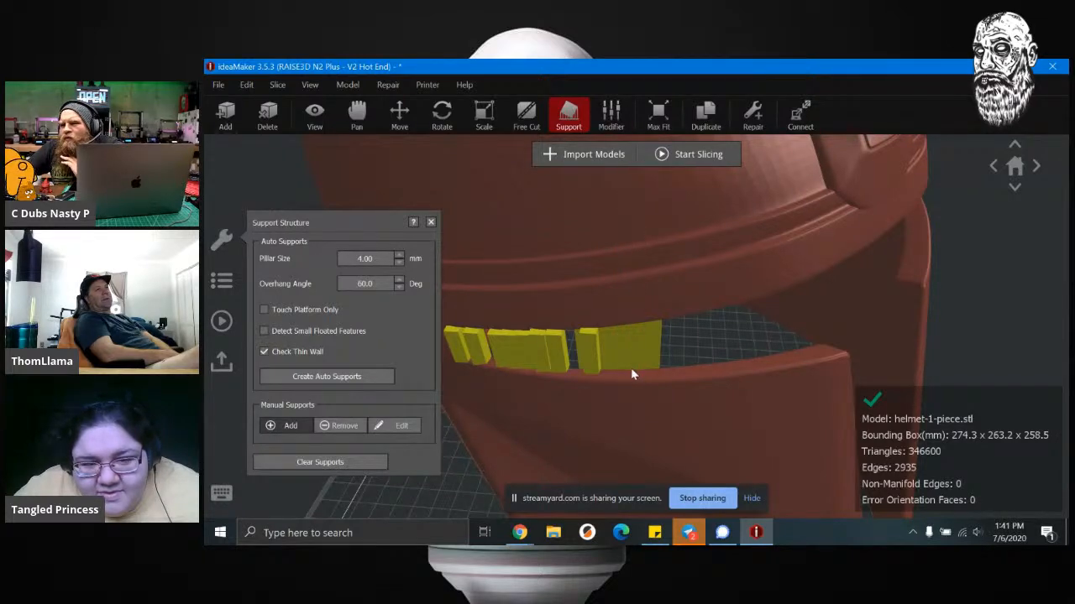
{"action": "scroll", "coordinate": [638, 380], "scroll_direction": "down", "scroll_amount": 3}
{"action": "right_click_drag", "start_coordinate": [767, 382], "coordinate": [790, 345]}
{"action": "scroll", "coordinate": [598, 391], "scroll_direction": "down", "scroll_amount": 3}
{"action": "scroll", "coordinate": [599, 390], "scroll_direction": "up", "scroll_amount": 5}
{"action": "scroll", "coordinate": [790, 345], "scroll_direction": "up", "scroll_amount": 1}
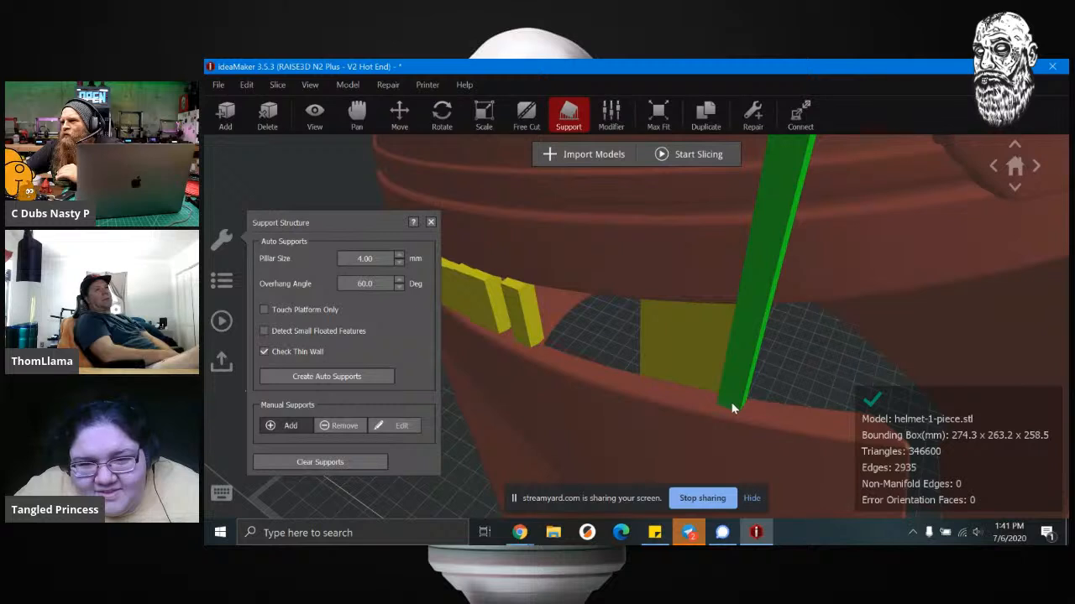
{"action": "scroll", "coordinate": [716, 389], "scroll_direction": "down", "scroll_amount": 5}
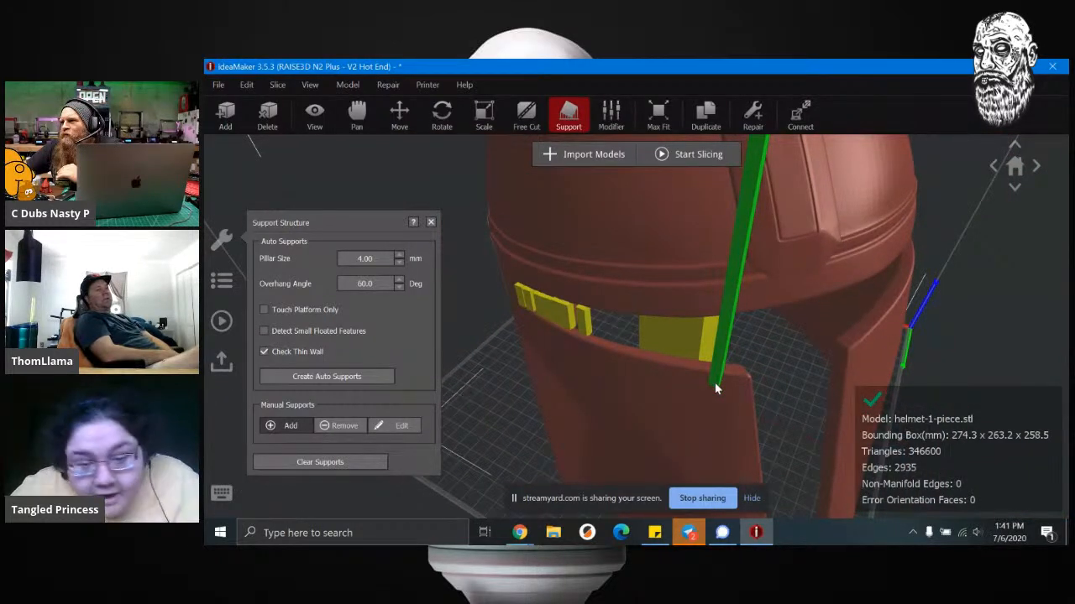
{"action": "scroll", "coordinate": [727, 388], "scroll_direction": "down", "scroll_amount": 3}
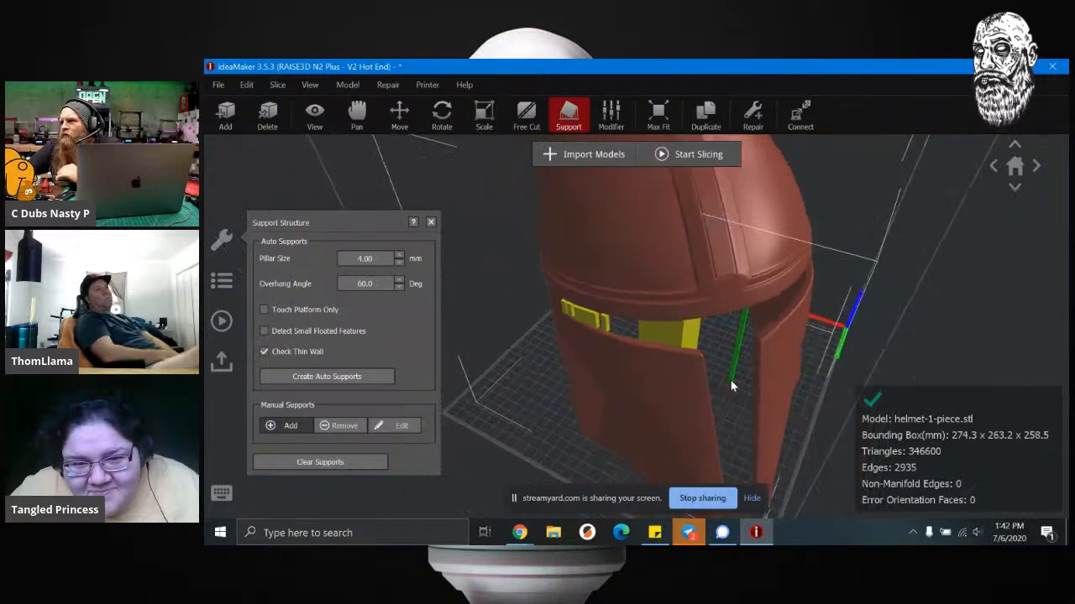
{"action": "right_click_drag", "start_coordinate": [727, 388], "coordinate": [483, 314]}
{"action": "left_click", "coordinate": [431, 222]}
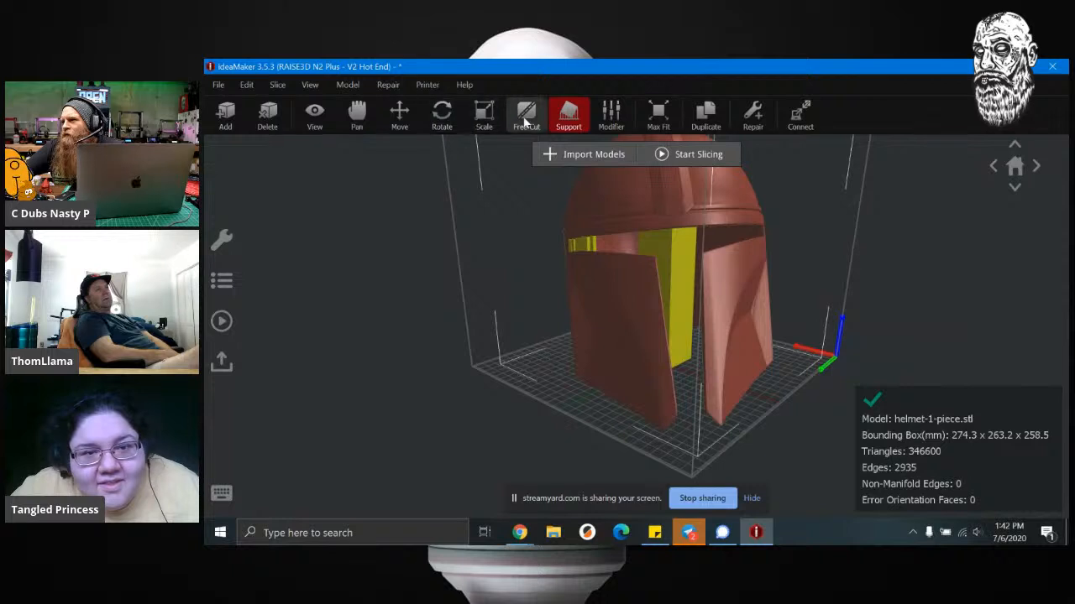
Step: Reset the helmet's rotation to 0° on all axes and view it from the side and front
{"action": "left_click", "coordinate": [569, 118]}
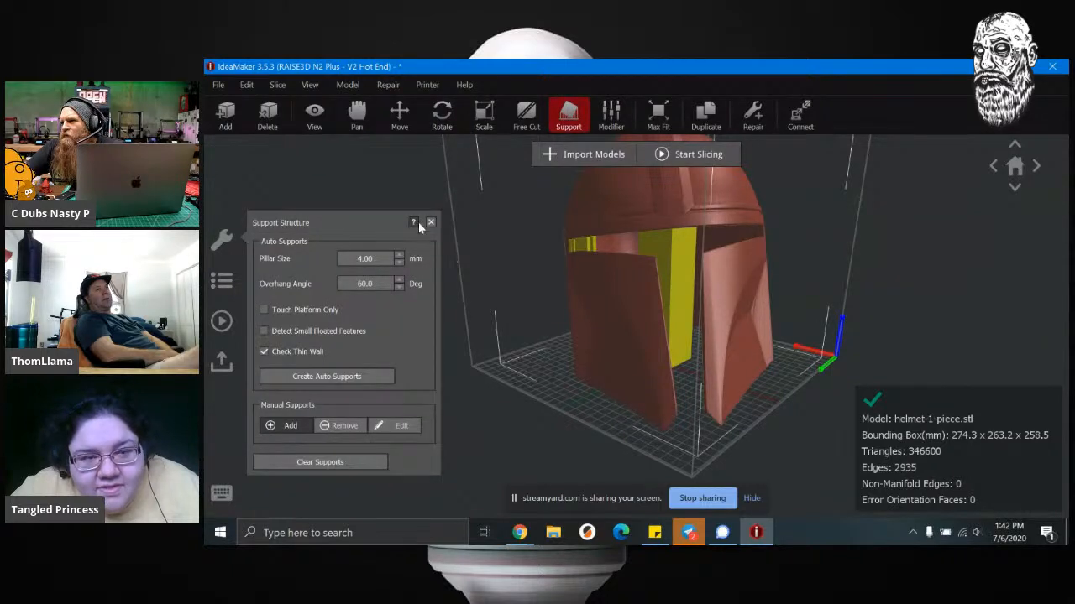
{"action": "left_click", "coordinate": [442, 118]}
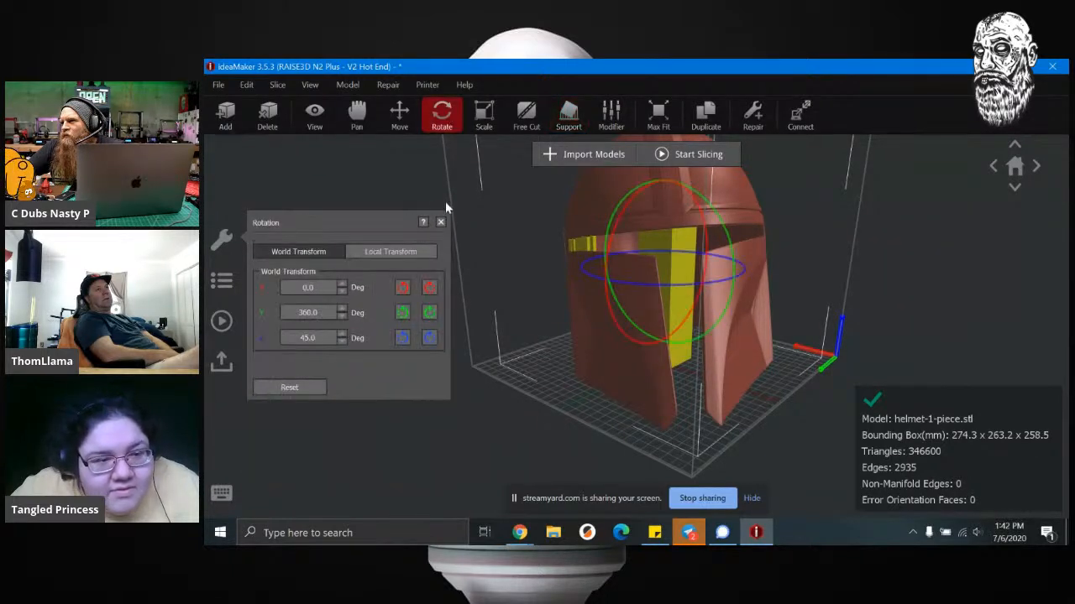
{"action": "left_click", "coordinate": [279, 392]}
{"action": "left_click_drag", "start_coordinate": [541, 403], "coordinate": [262, 436]}
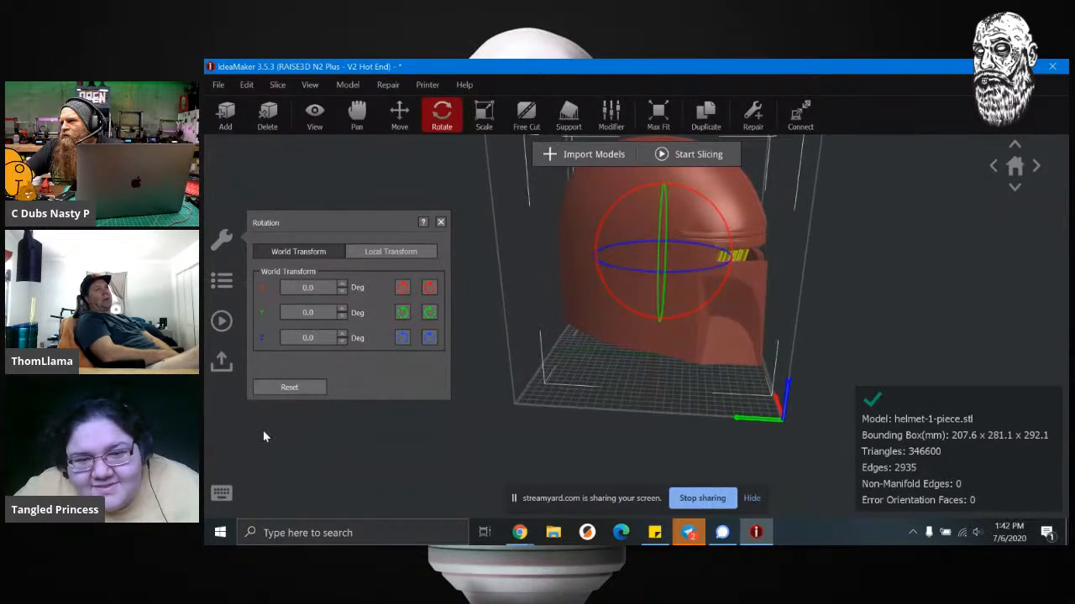
{"action": "left_click_drag", "start_coordinate": [654, 417], "coordinate": [210, 500]}
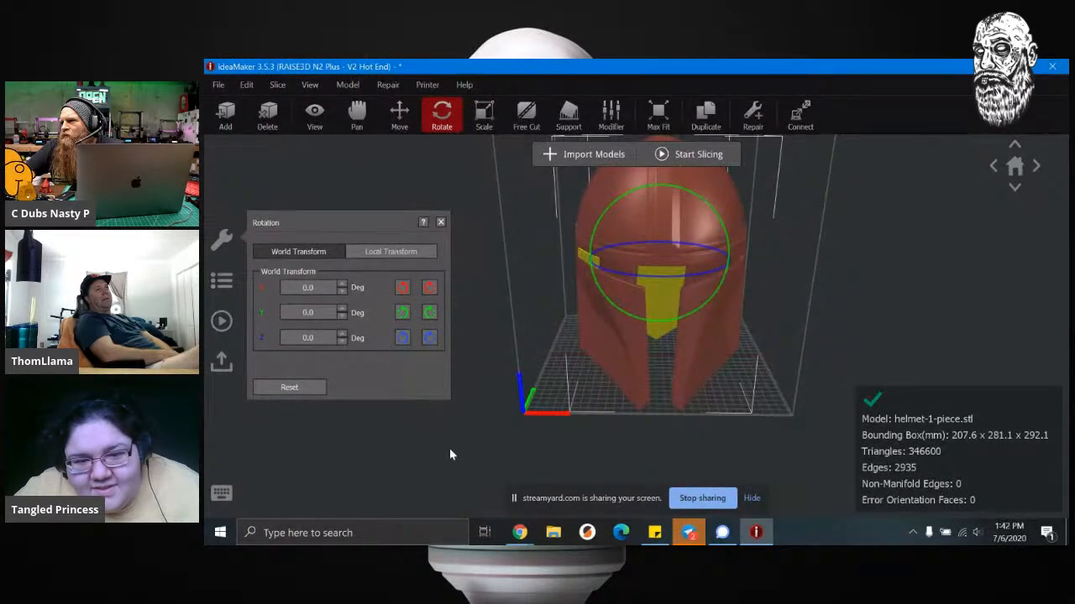
Step: Rotate the helmet 45° about the Z axis and check how it sits on the build plate
{"action": "left_click", "coordinate": [521, 412]}
{"action": "left_click_drag", "start_coordinate": [600, 413], "coordinate": [729, 506]}
{"action": "left_click", "coordinate": [691, 270]}
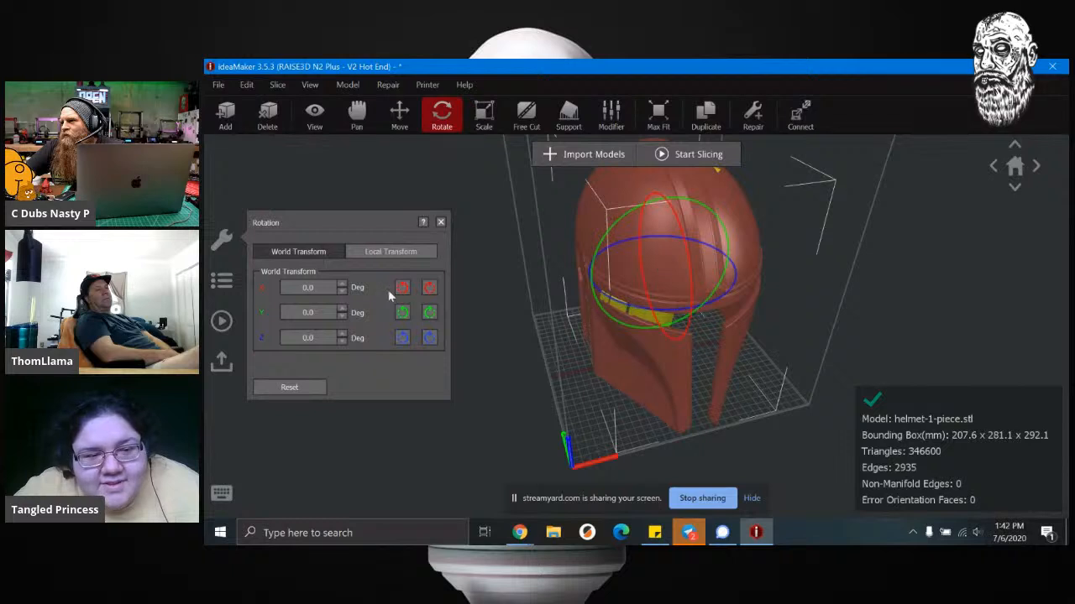
{"action": "type", "text": "45"}
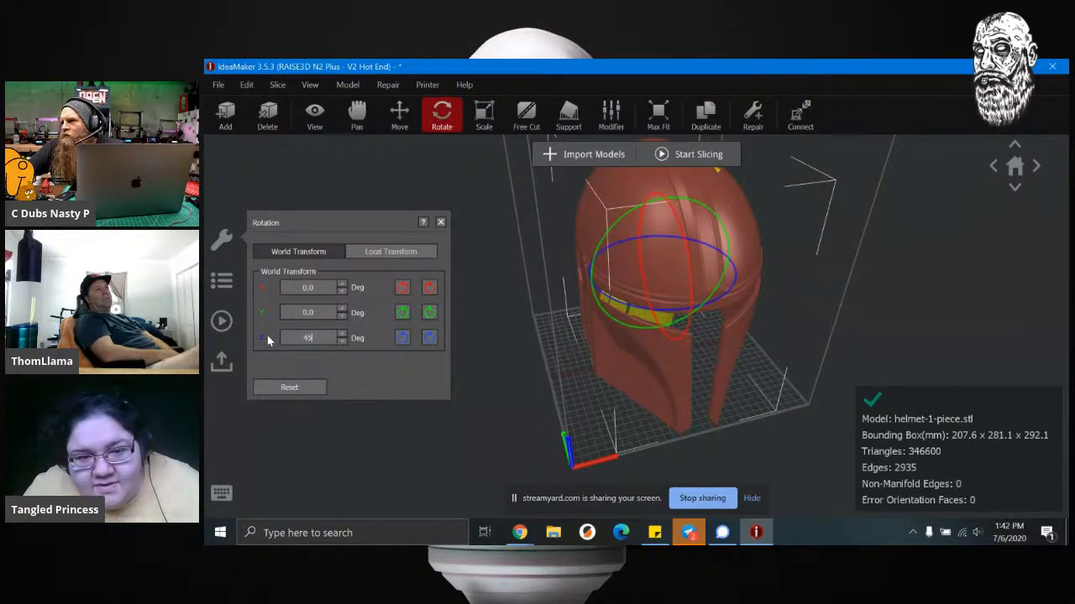
{"action": "key", "text": "Return"}
{"action": "left_click", "coordinate": [587, 440]}
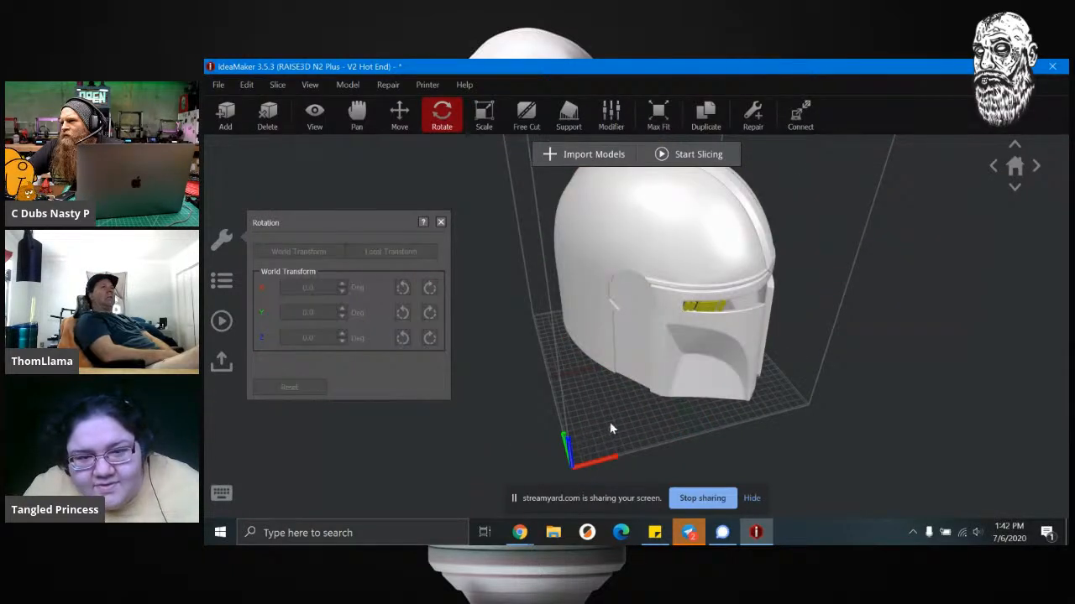
{"action": "left_click", "coordinate": [619, 260]}
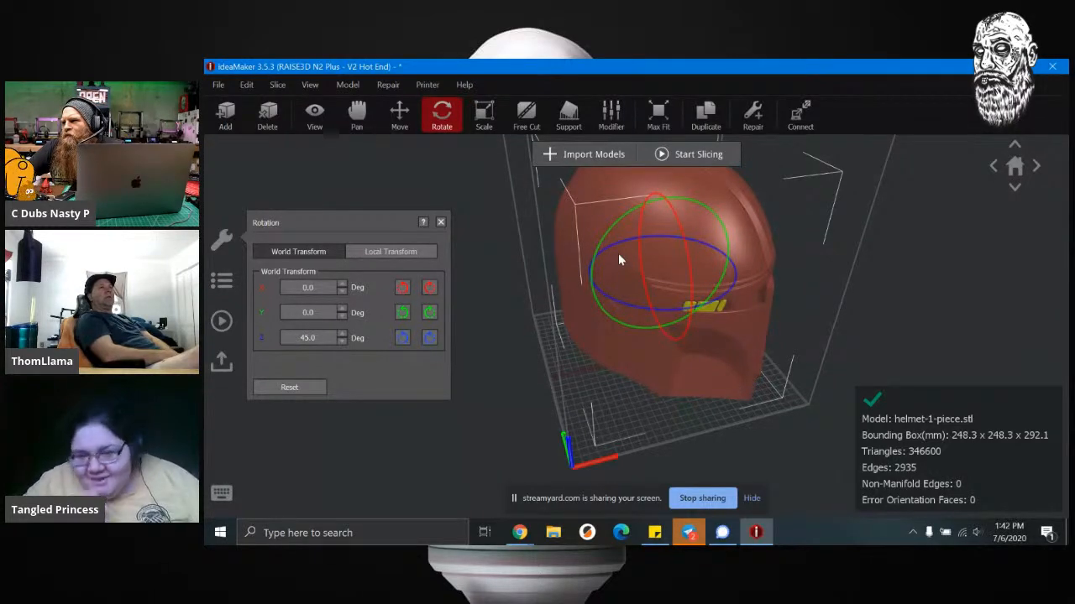
{"action": "left_click", "coordinate": [818, 294]}
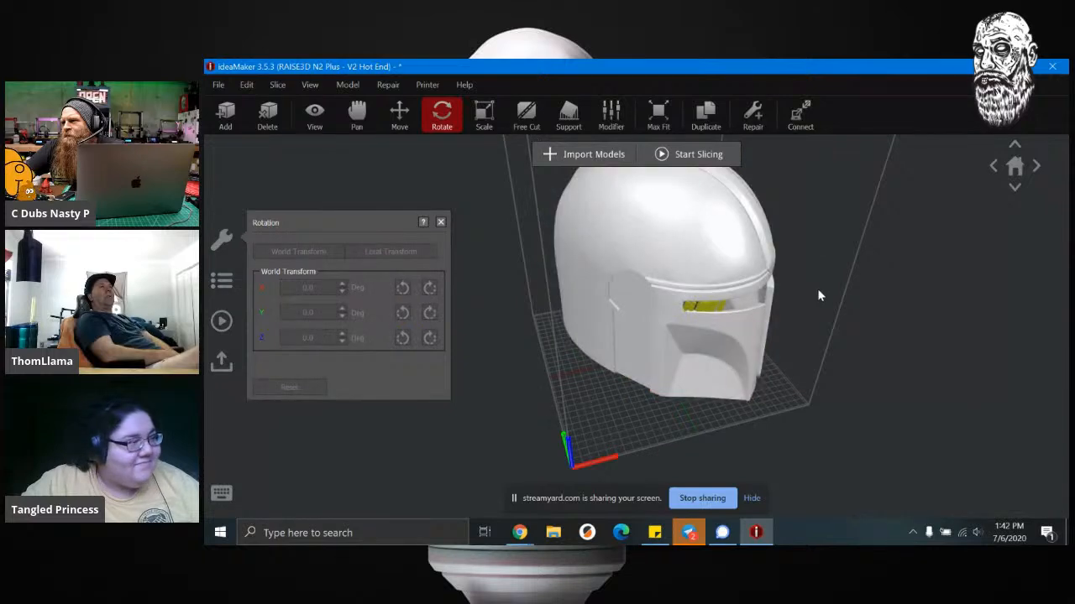
Step: Clear the existing supports from the rotated helmet and inspect the empty visor slit
{"action": "scroll", "coordinate": [817, 287], "scroll_direction": "down", "scroll_amount": 2}
{"action": "scroll", "coordinate": [817, 288], "scroll_direction": "up", "scroll_amount": 5}
{"action": "scroll", "coordinate": [816, 289], "scroll_direction": "down", "scroll_amount": 3}
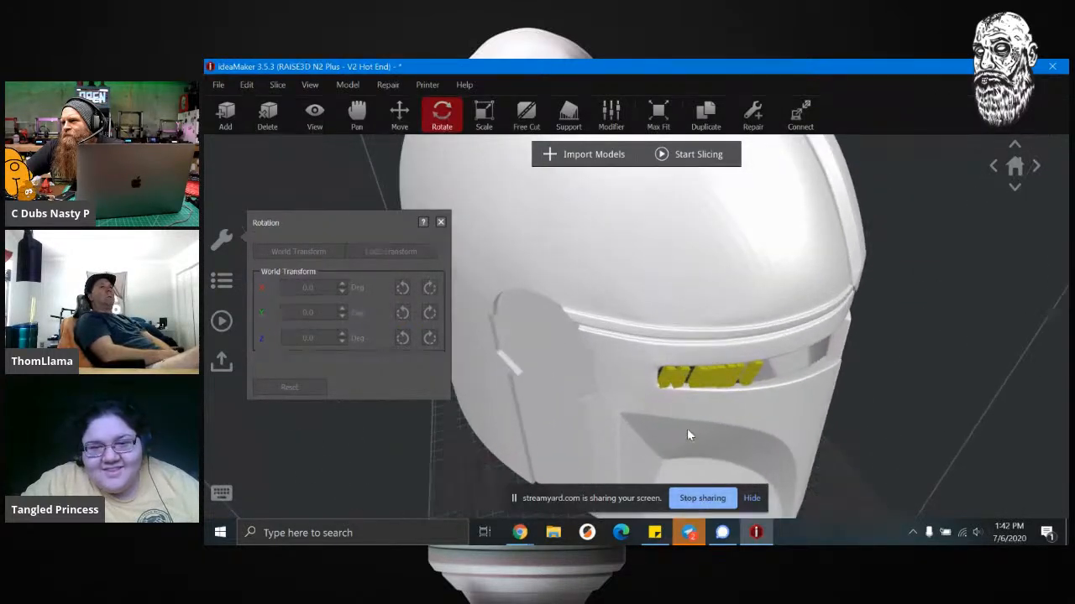
{"action": "left_click", "coordinate": [676, 294]}
{"action": "scroll", "coordinate": [672, 278], "scroll_direction": "up", "scroll_amount": 5}
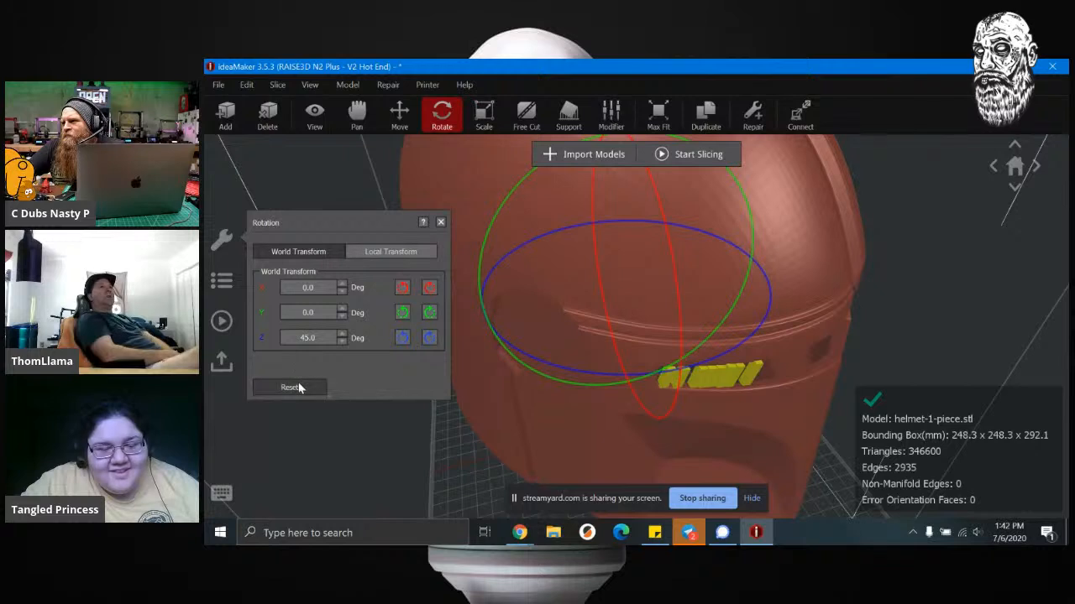
{"action": "left_click", "coordinate": [569, 118]}
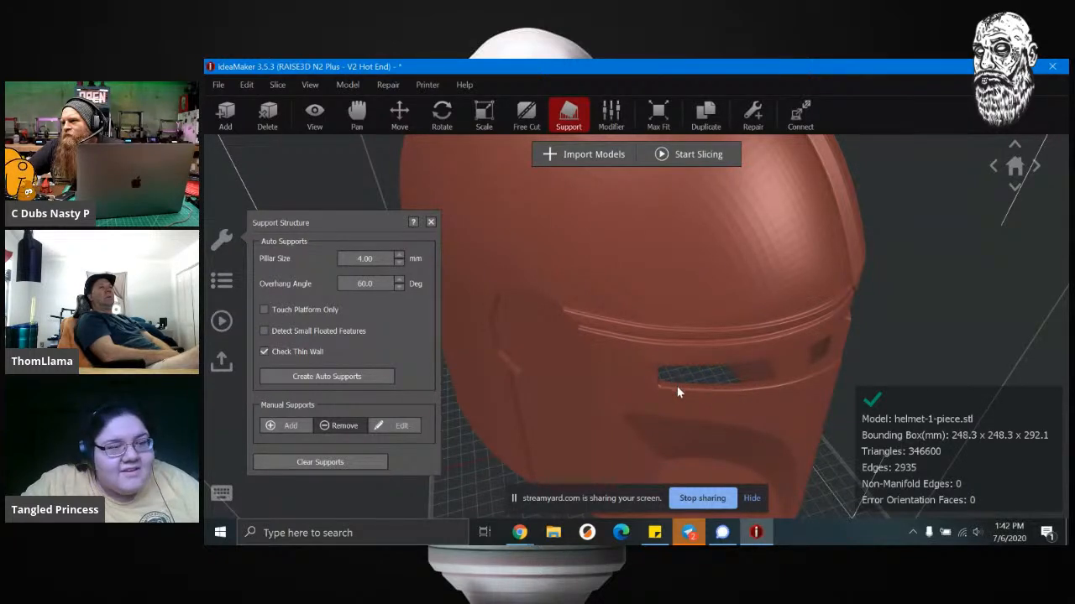
{"action": "scroll", "coordinate": [676, 386], "scroll_direction": "down", "scroll_amount": 5}
{"action": "right_click_drag", "start_coordinate": [677, 390], "coordinate": [329, 347]}
{"action": "scroll", "coordinate": [634, 367], "scroll_direction": "up", "scroll_amount": 5}
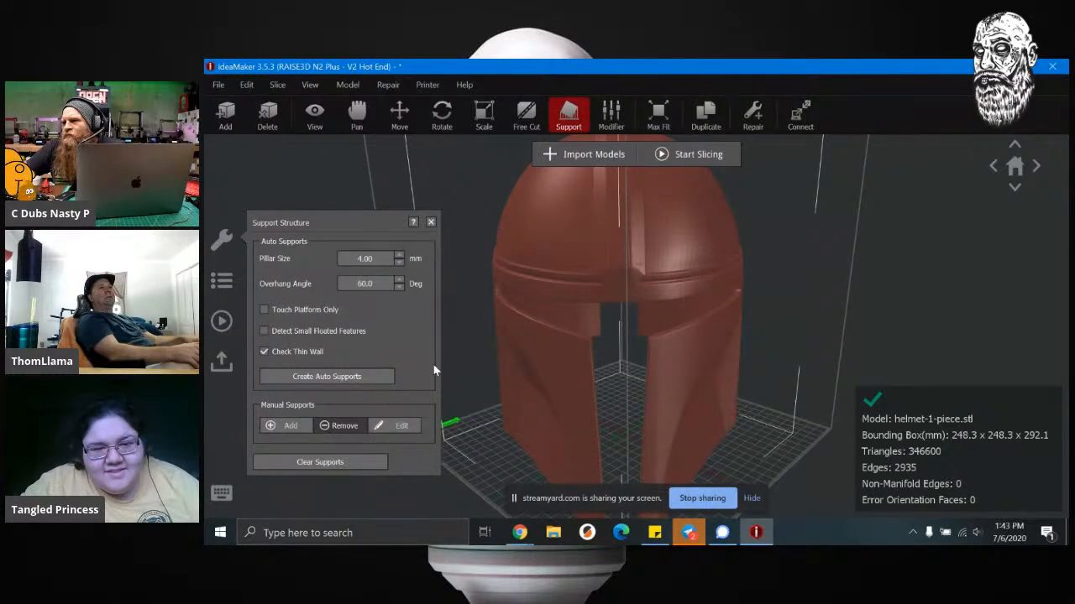
Step: Add spaced 4 mm manual pillars on the visor slit's lower edge, from the viewer's left outer corner towards the faceplate centre
{"action": "right_click_drag", "start_coordinate": [482, 435], "coordinate": [774, 401]}
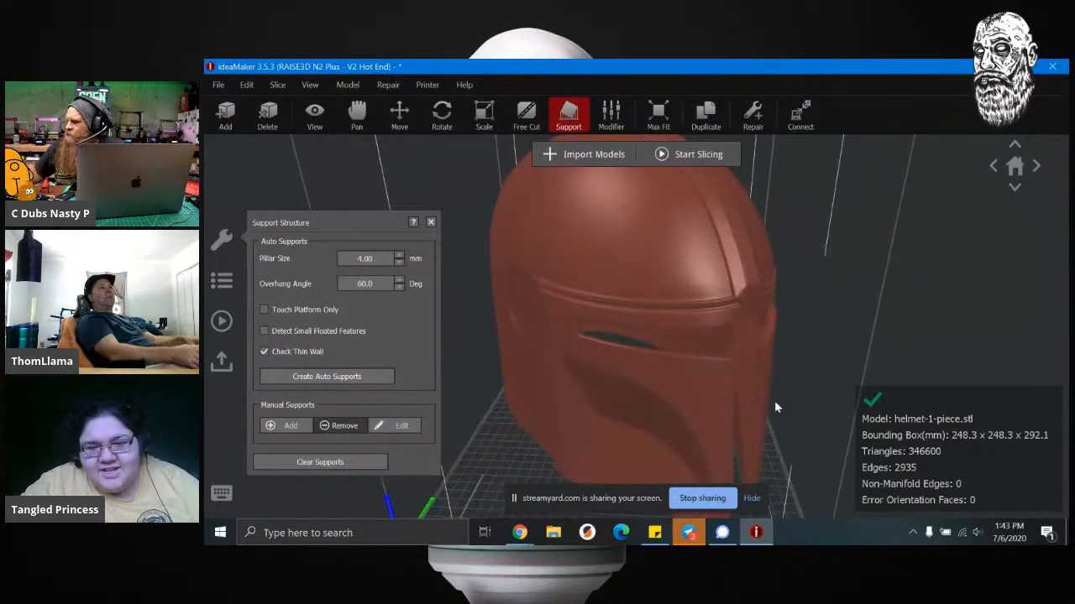
{"action": "scroll", "coordinate": [759, 340], "scroll_direction": "up", "scroll_amount": 3}
{"action": "scroll", "coordinate": [759, 340], "scroll_direction": "up", "scroll_amount": 5}
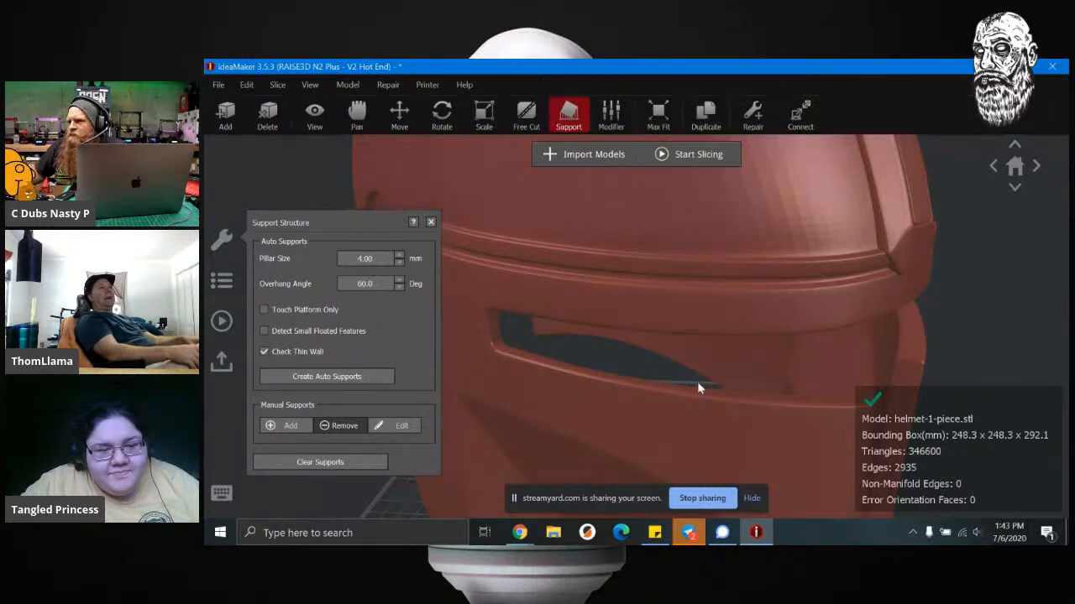
{"action": "left_click", "coordinate": [270, 426]}
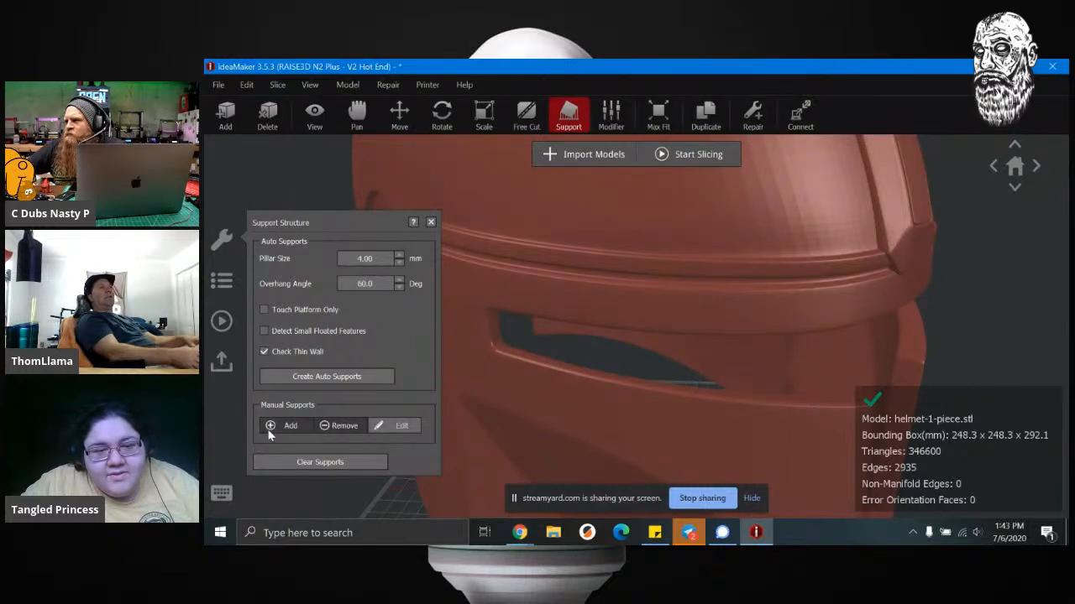
{"action": "left_click", "coordinate": [512, 354]}
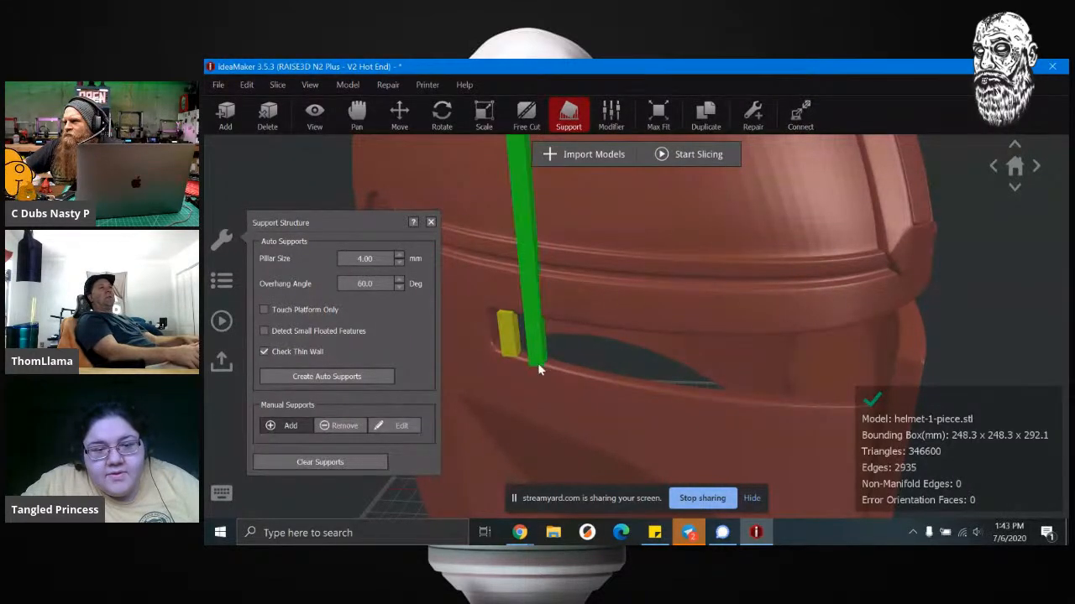
{"action": "left_click", "coordinate": [537, 361]}
{"action": "left_click", "coordinate": [575, 371]}
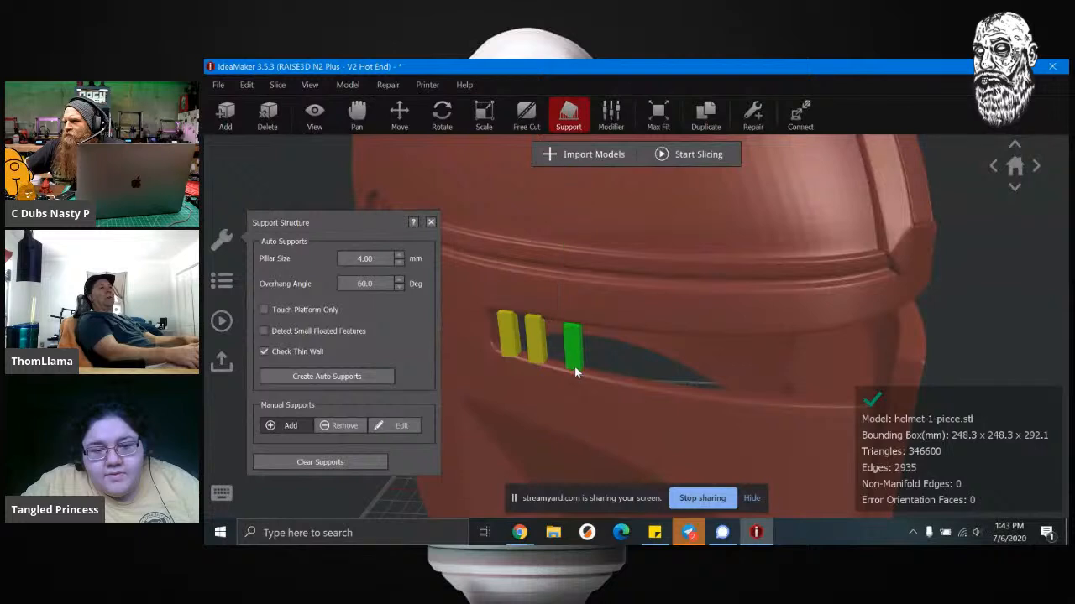
{"action": "left_click", "coordinate": [574, 366]}
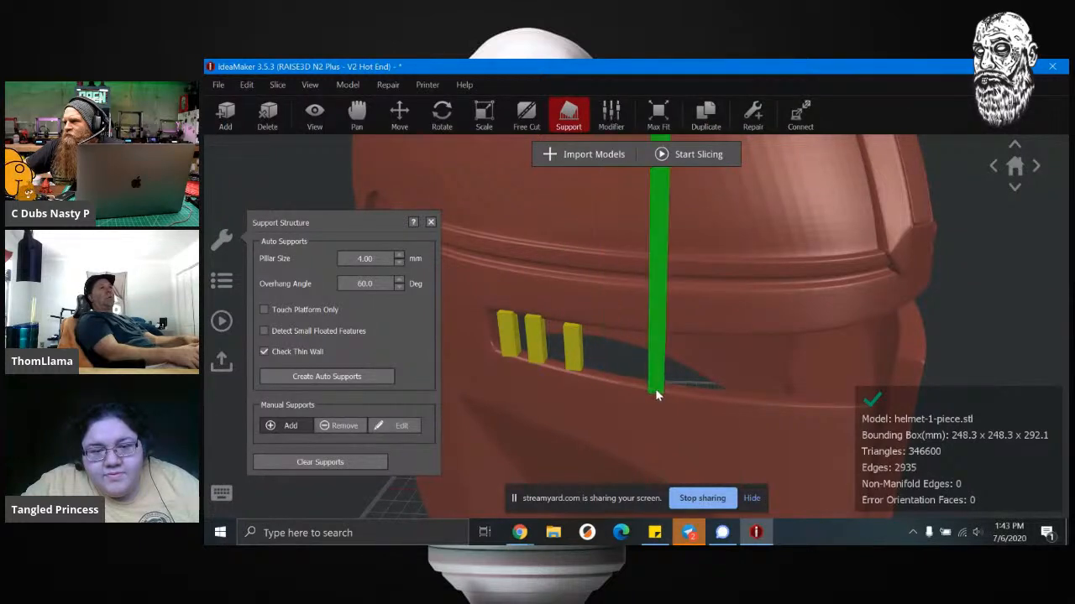
{"action": "left_click", "coordinate": [629, 382]}
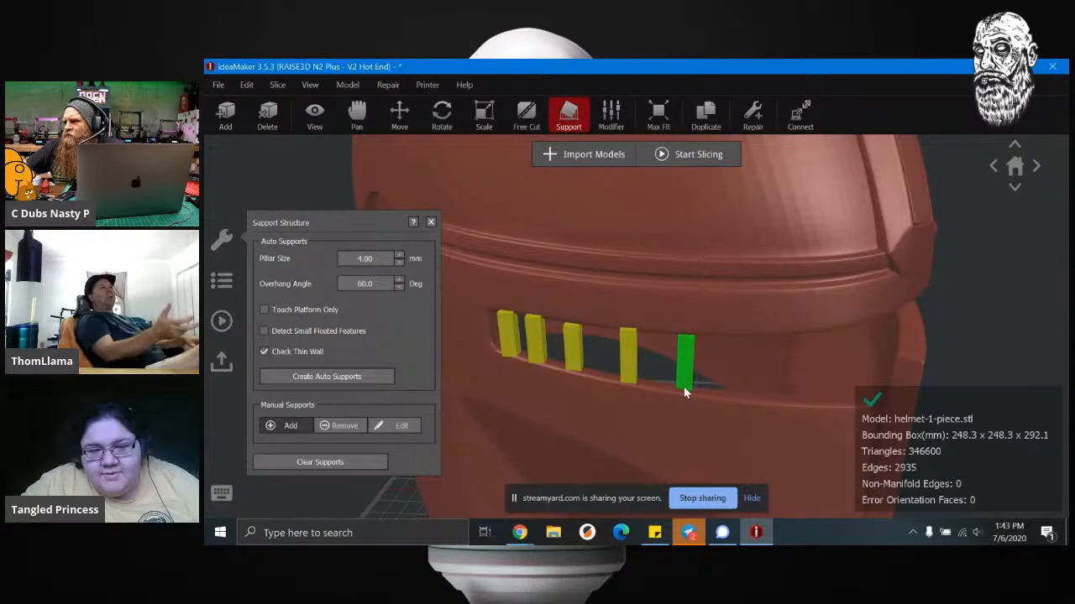
{"action": "left_click", "coordinate": [684, 388]}
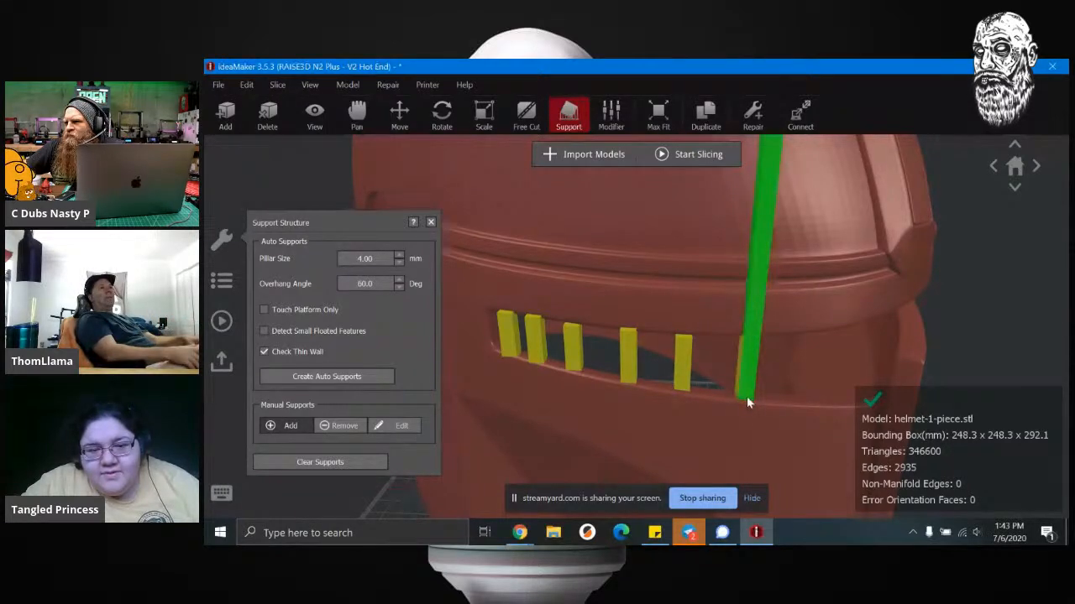
Step: Add closely spaced 4 mm manual pillars at the inner end of the same visor half, near the faceplate centre
{"action": "right_click_drag", "start_coordinate": [732, 405], "coordinate": [696, 413]}
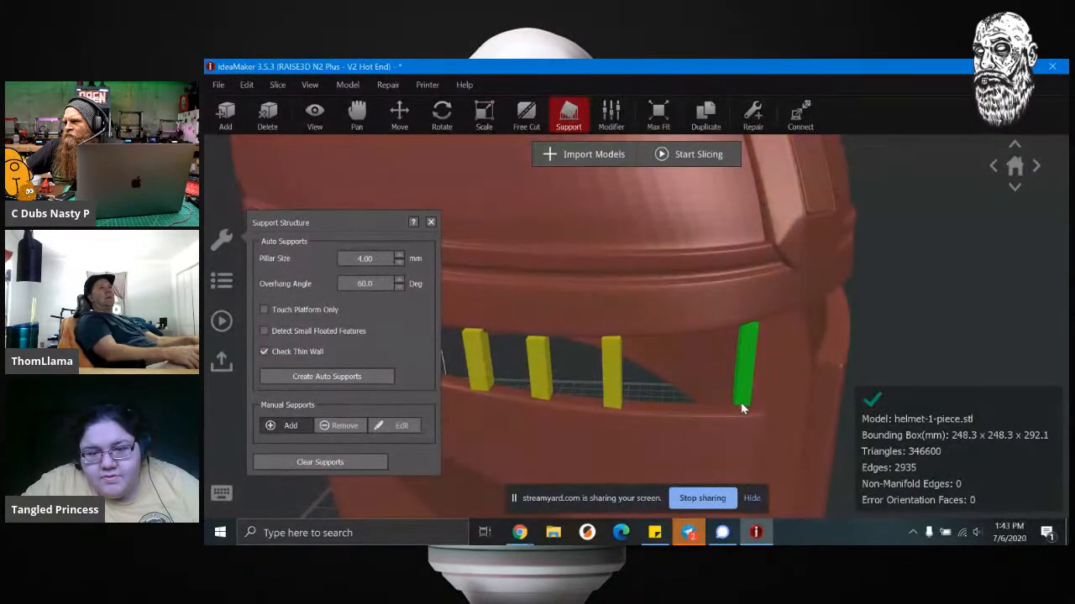
{"action": "left_click", "coordinate": [740, 404]}
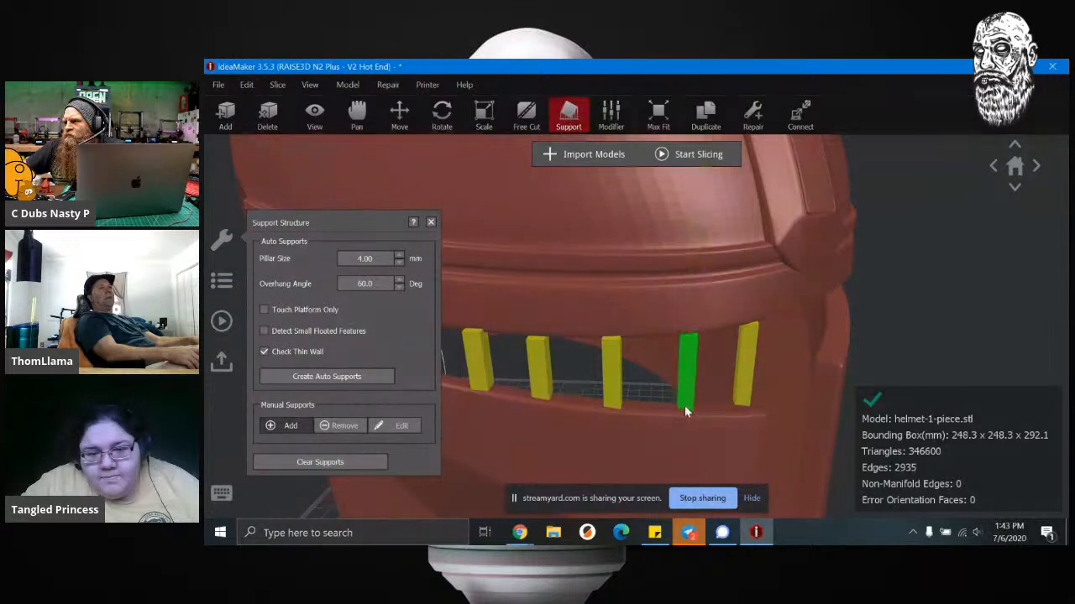
{"action": "left_click", "coordinate": [683, 408]}
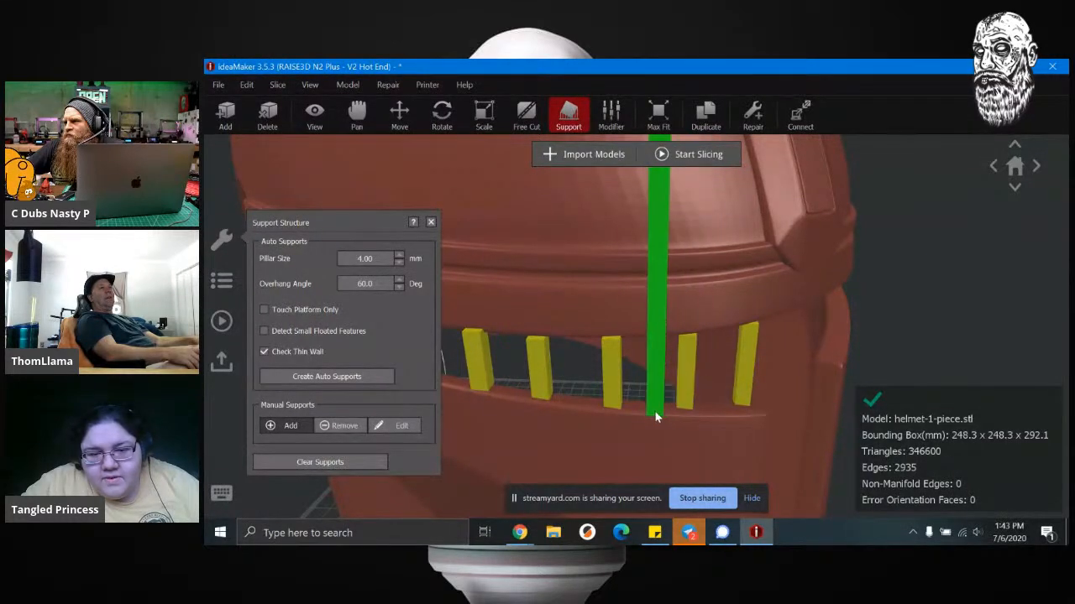
{"action": "left_click", "coordinate": [648, 407]}
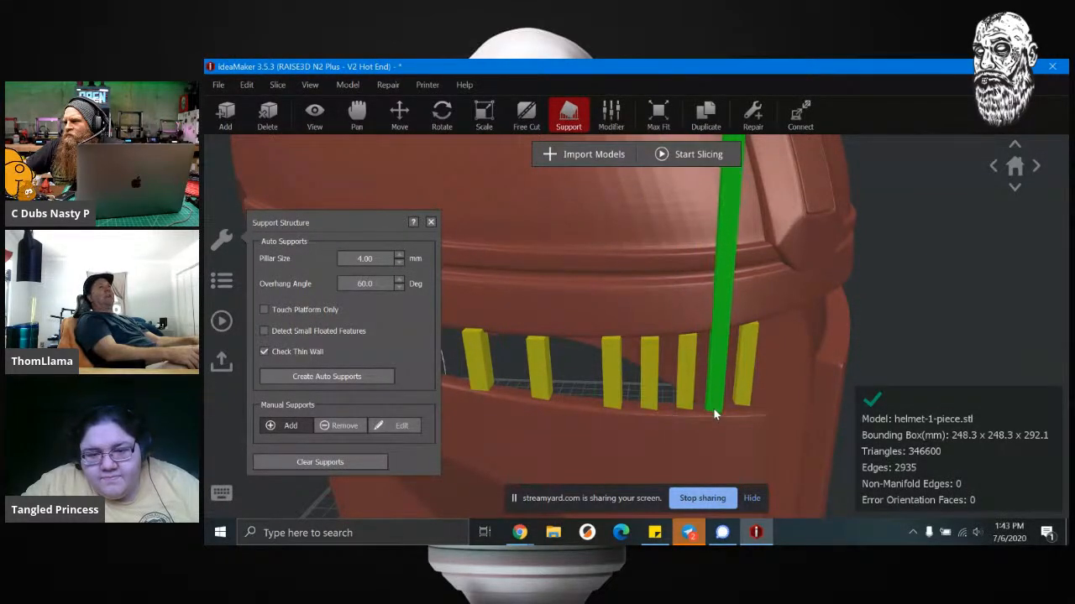
{"action": "left_click", "coordinate": [711, 408]}
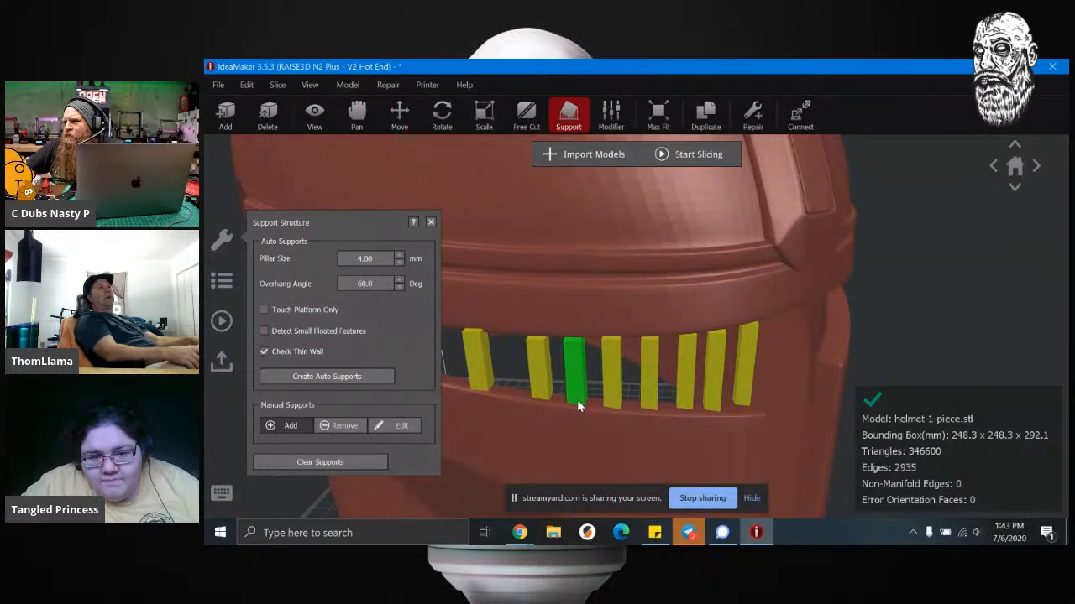
Step: Fill the remaining gaps in that visor half with 4 mm manual pillars, working towards the outer corner
{"action": "left_click", "coordinate": [577, 400]}
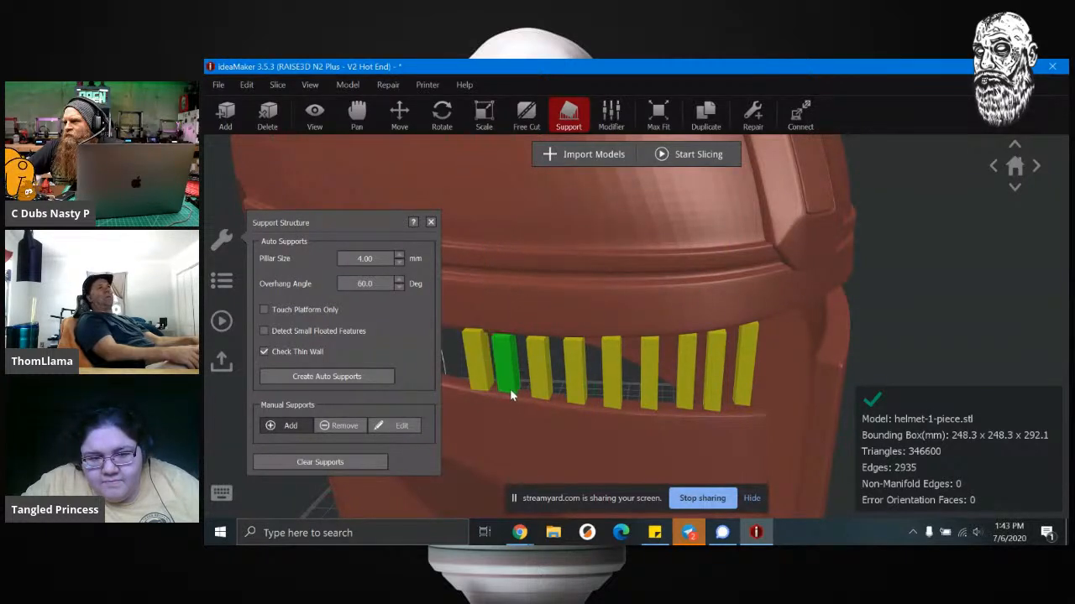
{"action": "left_click", "coordinate": [510, 394]}
{"action": "middle_click_drag", "start_coordinate": [516, 396], "coordinate": [677, 405]}
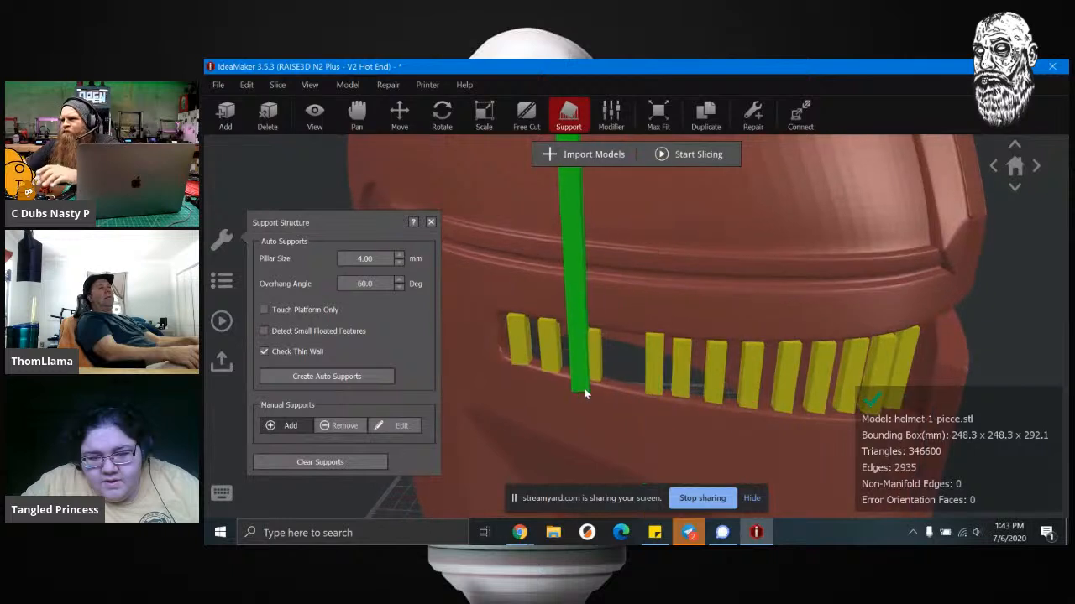
{"action": "left_click", "coordinate": [583, 388]}
{"action": "left_click", "coordinate": [622, 386]}
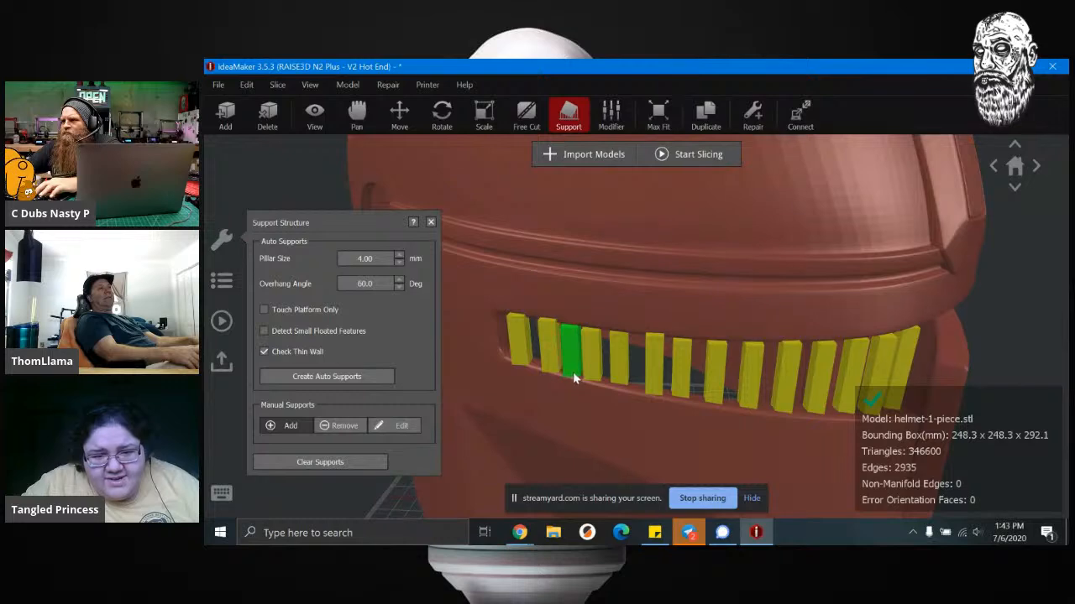
Step: Start a second row of 4 mm manual pillars at the outer corner of the opposite visor half
{"action": "scroll", "coordinate": [585, 382], "scroll_direction": "down", "scroll_amount": 5}
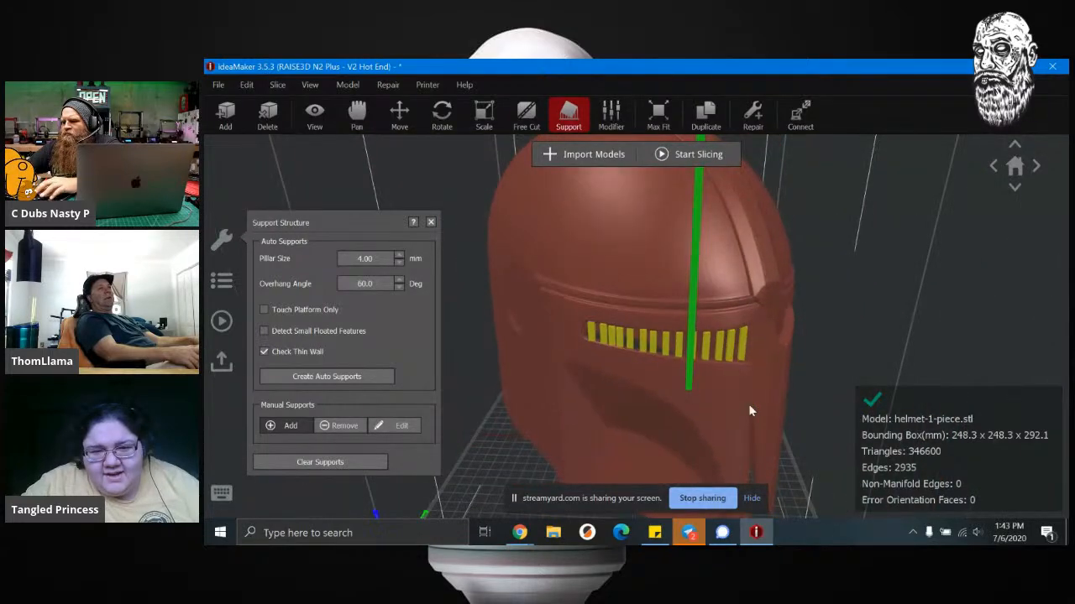
{"action": "left_click_drag", "start_coordinate": [735, 408], "coordinate": [267, 445]}
{"action": "scroll", "coordinate": [586, 420], "scroll_direction": "up", "scroll_amount": 5}
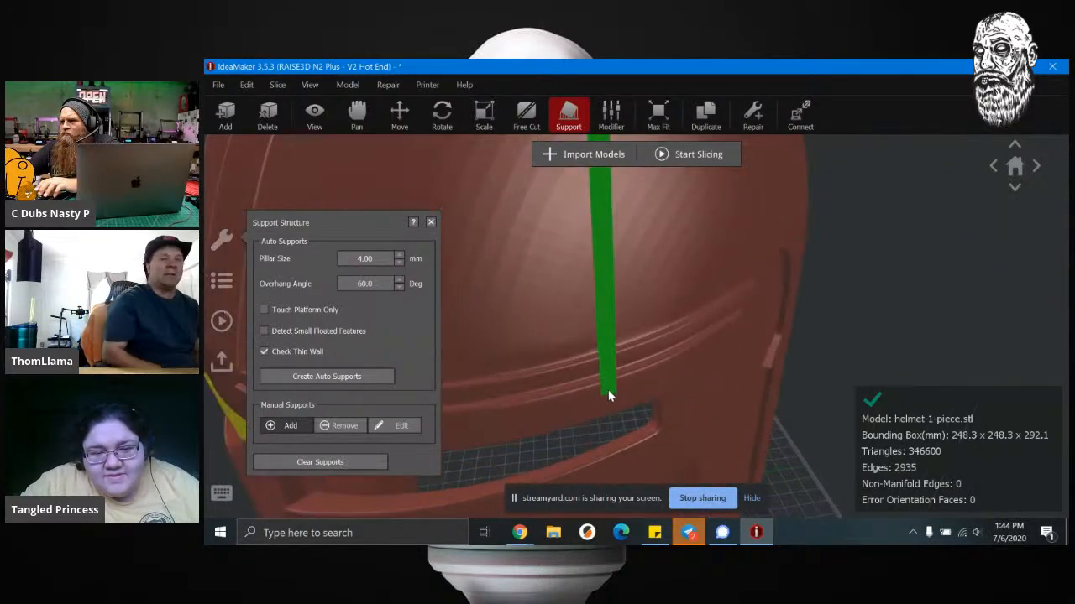
{"action": "left_click", "coordinate": [643, 437]}
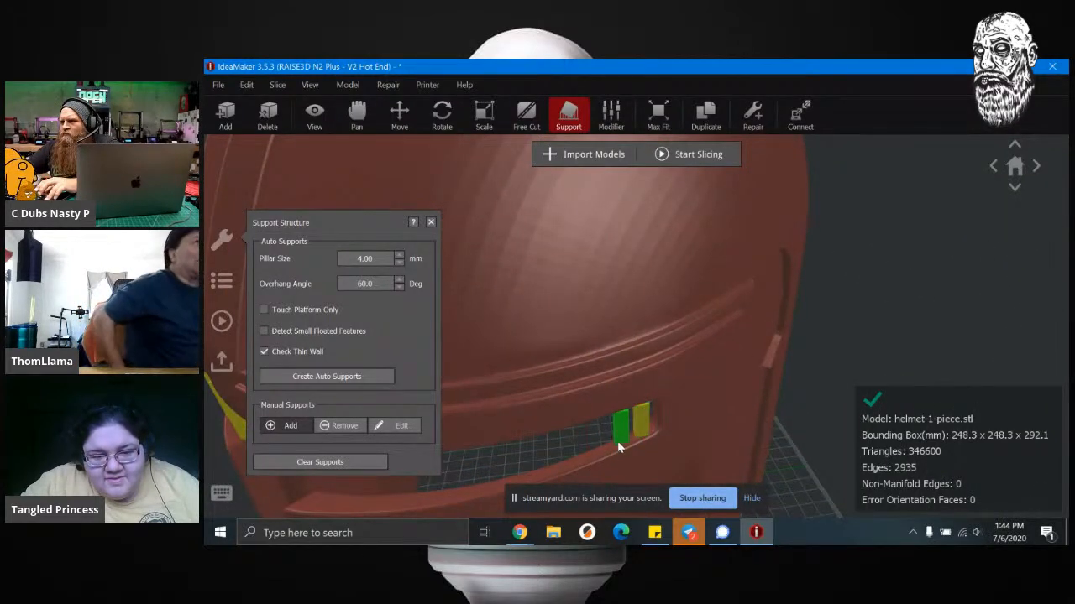
{"action": "left_click", "coordinate": [616, 443]}
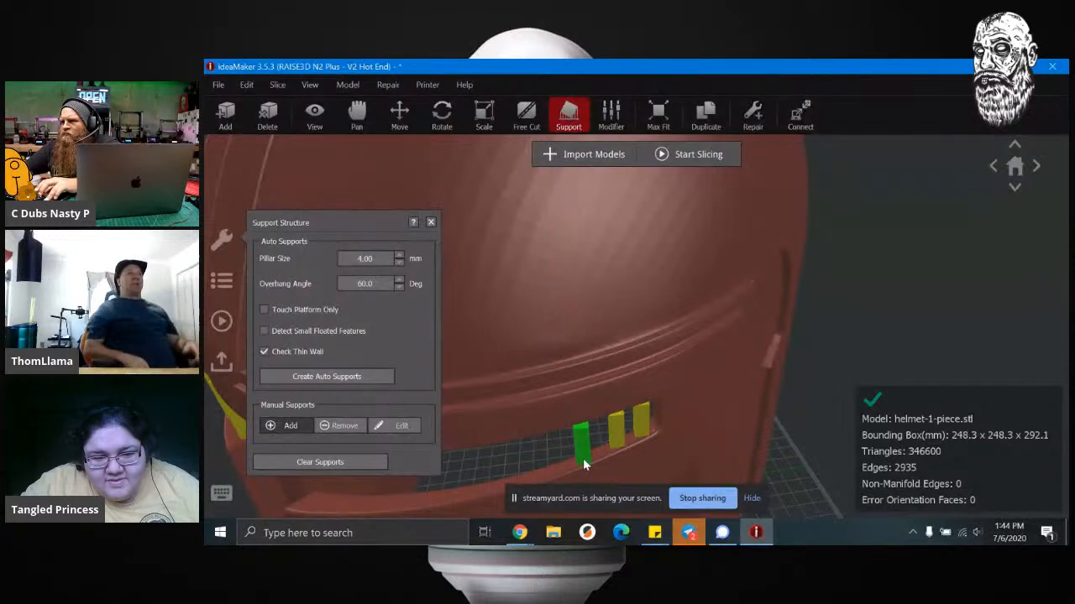
{"action": "left_click", "coordinate": [583, 456]}
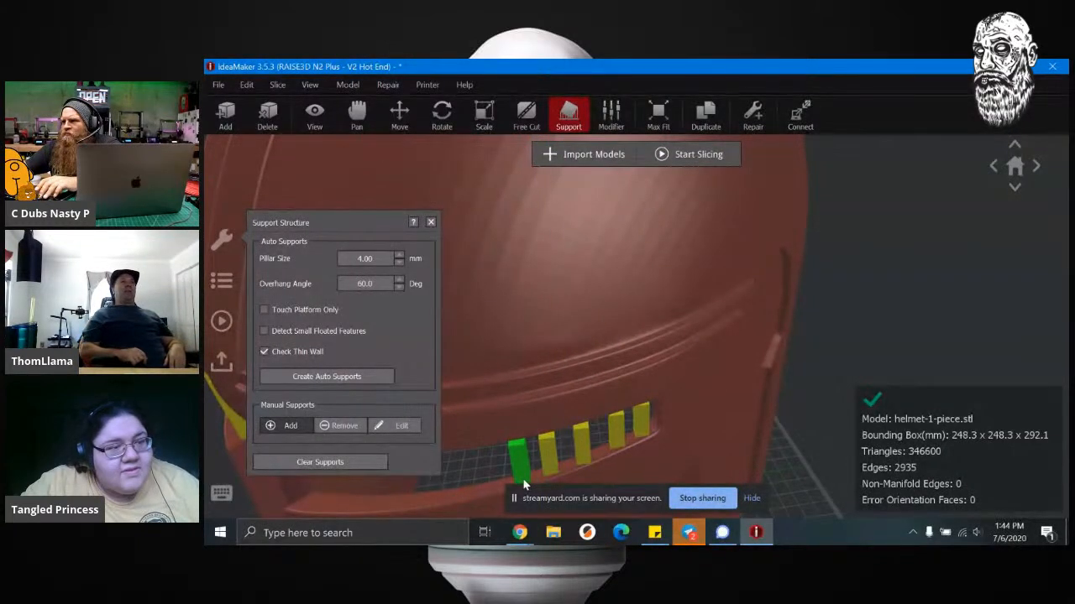
{"action": "left_click", "coordinate": [524, 480]}
Step: Continue the row of spaced 4 mm manual pillars along this visor half's lower edge to its inner end at the faceplate slot
{"action": "middle_click_drag", "start_coordinate": [478, 431], "coordinate": [689, 290]}
{"action": "scroll", "coordinate": [708, 344], "scroll_direction": "up", "scroll_amount": 1}
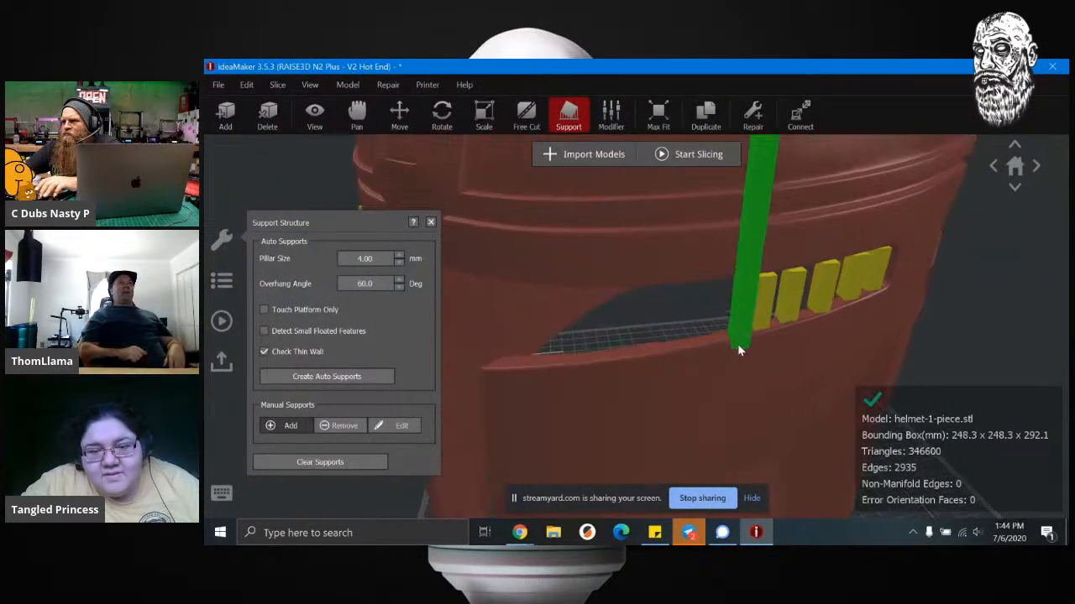
{"action": "left_click", "coordinate": [718, 341]}
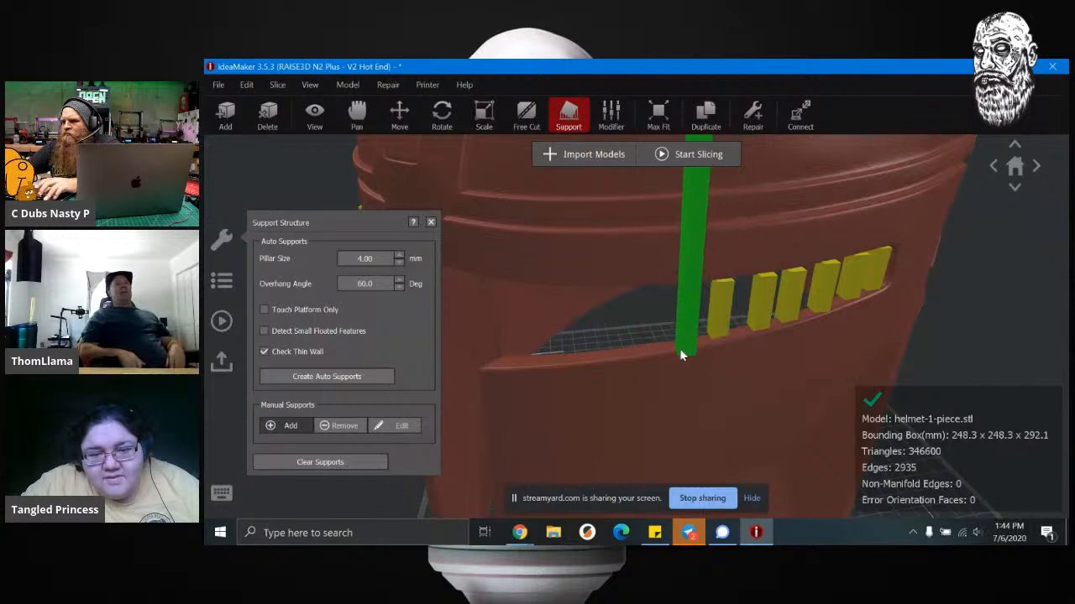
{"action": "left_click", "coordinate": [672, 346]}
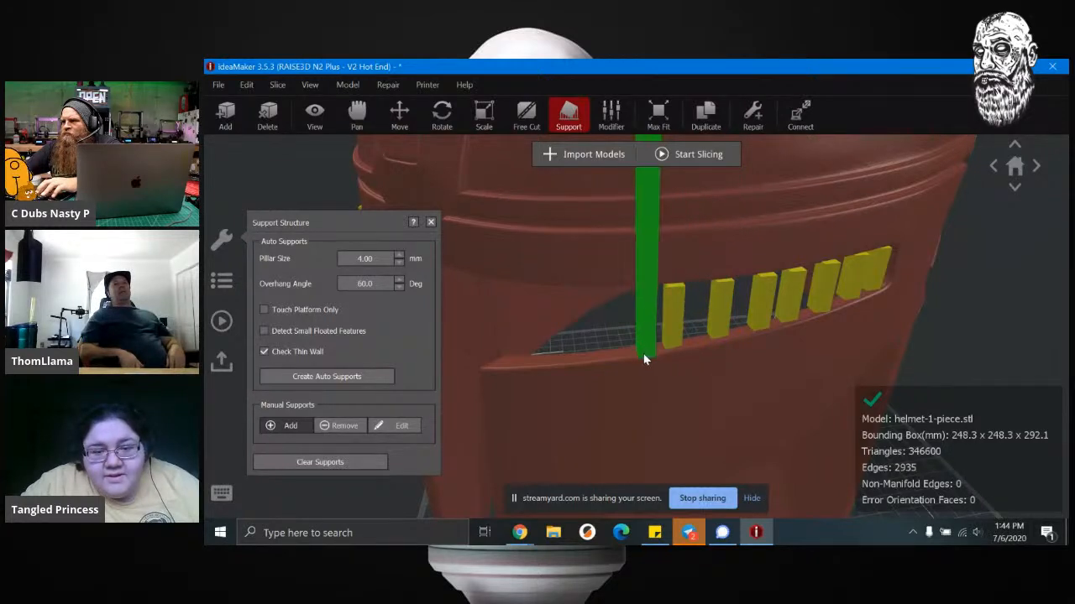
{"action": "left_click", "coordinate": [626, 351]}
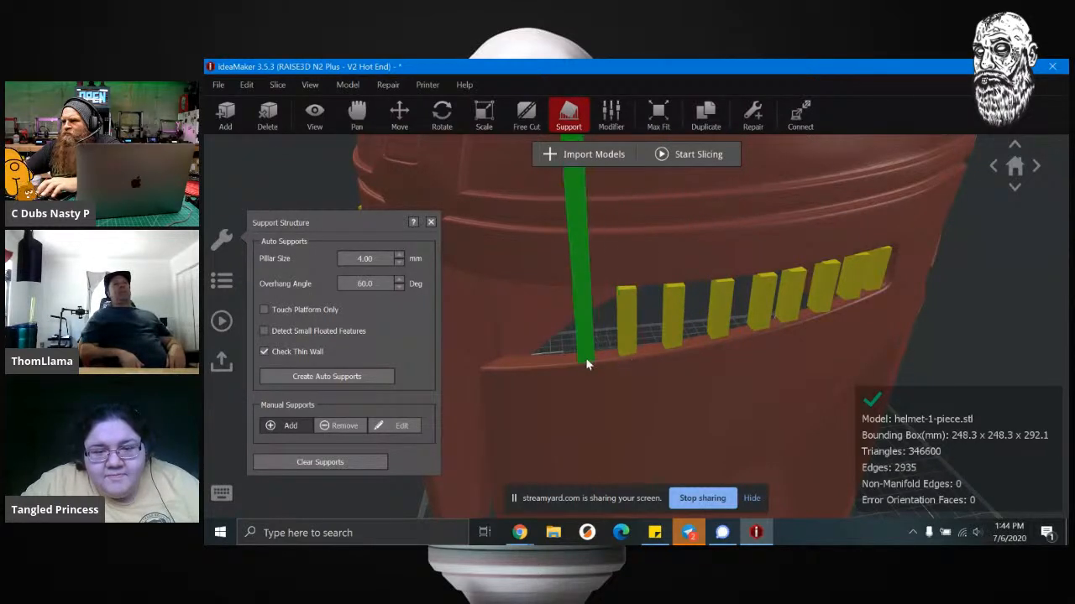
{"action": "left_click", "coordinate": [580, 357]}
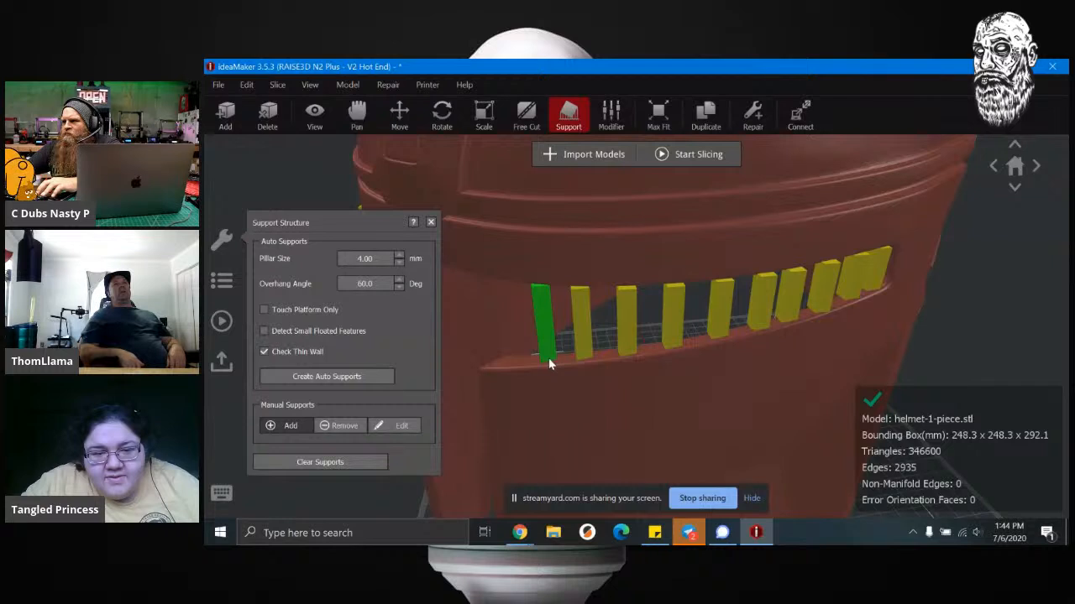
{"action": "left_click", "coordinate": [548, 361]}
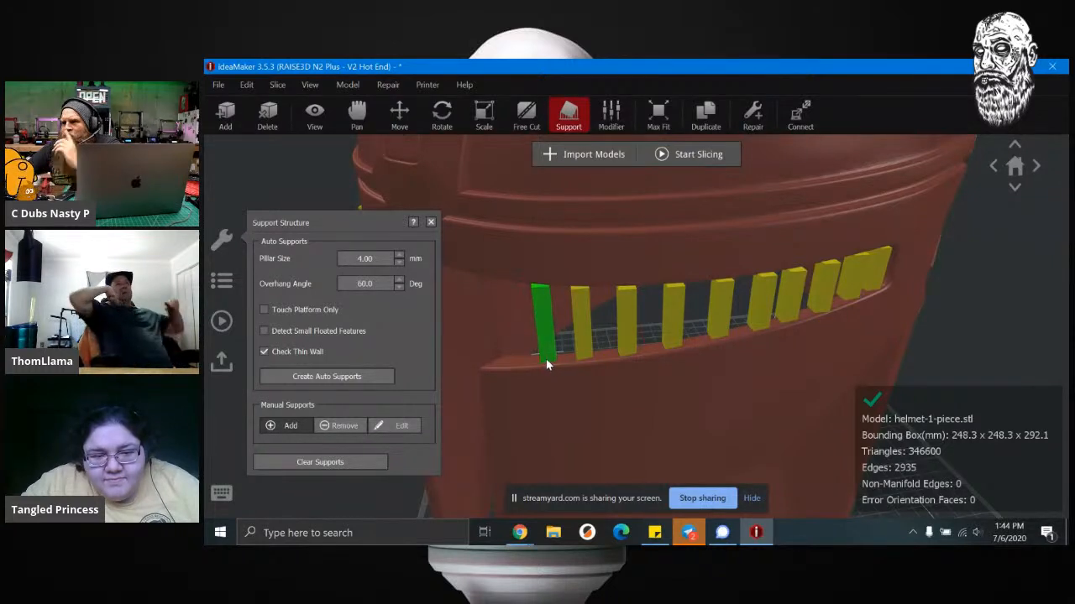
{"action": "left_click", "coordinate": [511, 362]}
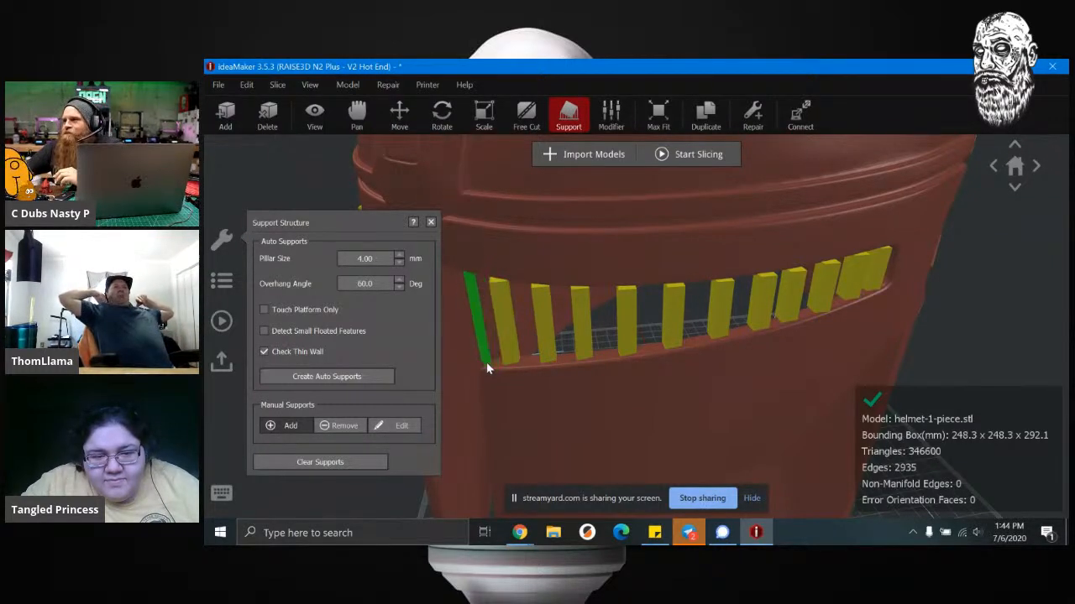
Step: Fill the faceplate's vertical centre slot from side to side with adjacent full-height 4 mm manual pillars standing at its base
{"action": "scroll", "coordinate": [567, 385], "scroll_direction": "down", "scroll_amount": 6}
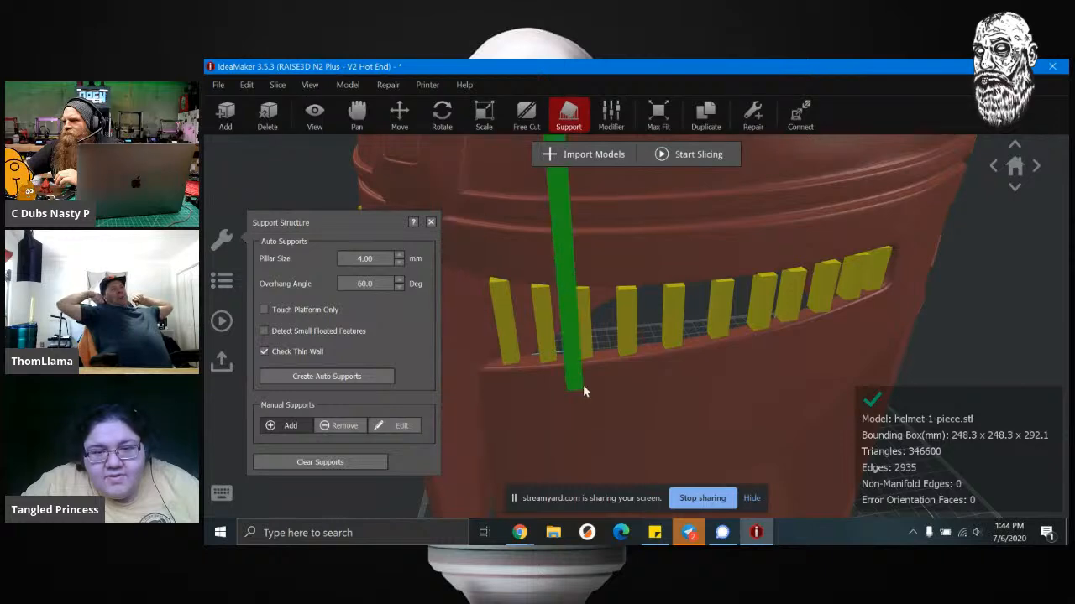
{"action": "scroll", "coordinate": [596, 409], "scroll_direction": "down", "scroll_amount": 5}
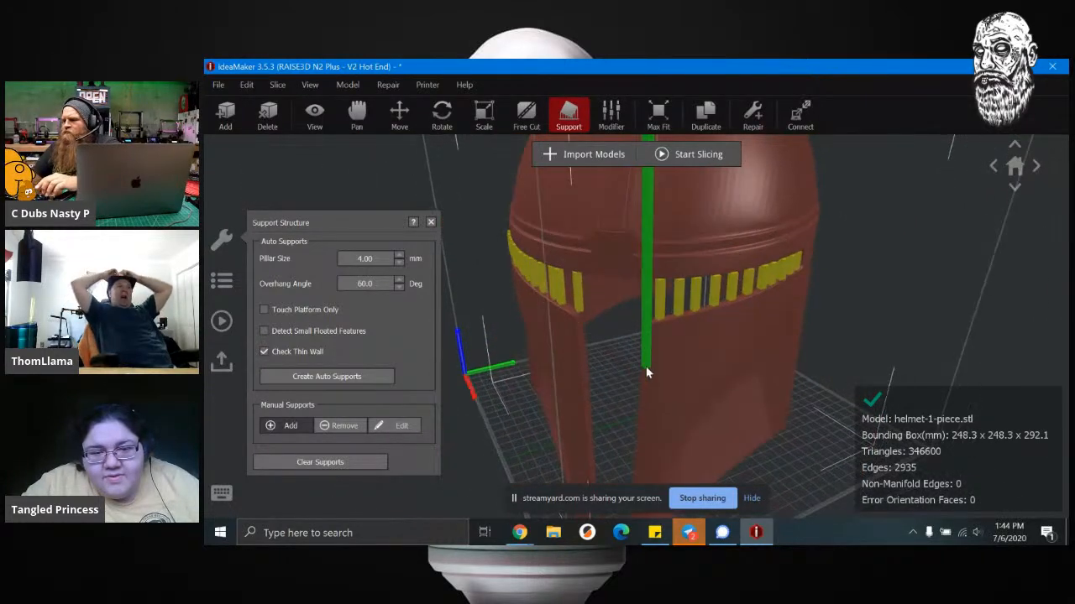
{"action": "scroll", "coordinate": [639, 404], "scroll_direction": "up", "scroll_amount": 2}
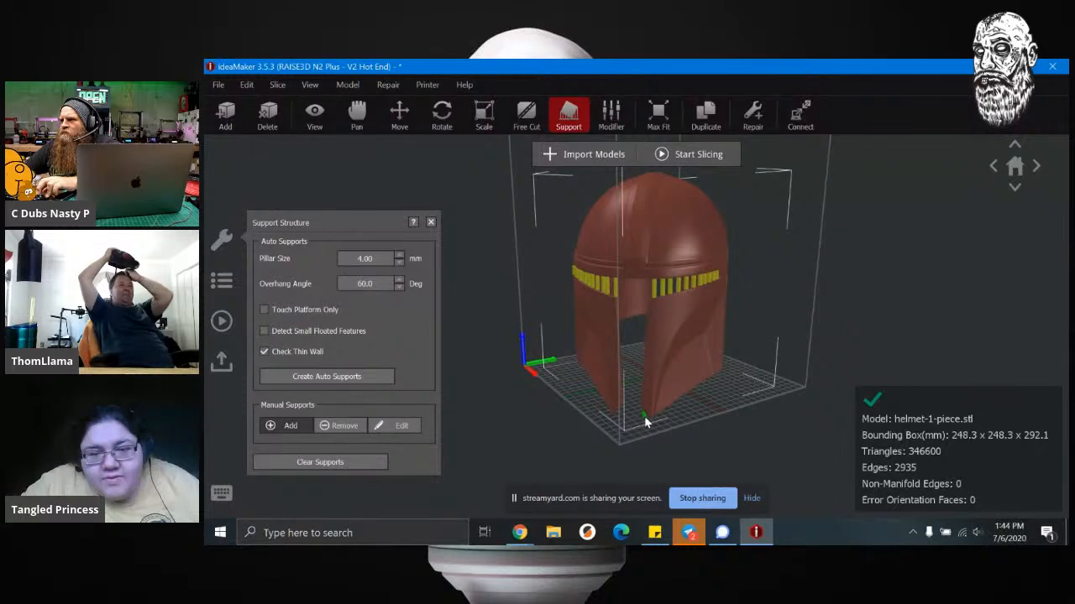
{"action": "scroll", "coordinate": [642, 418], "scroll_direction": "up", "scroll_amount": 4}
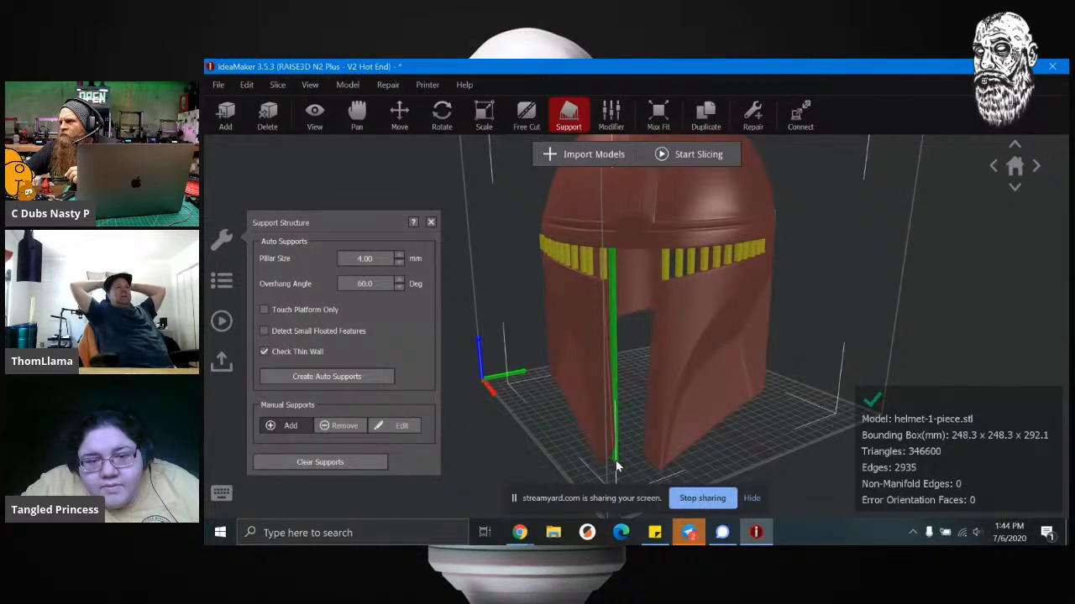
{"action": "left_click", "coordinate": [618, 462]}
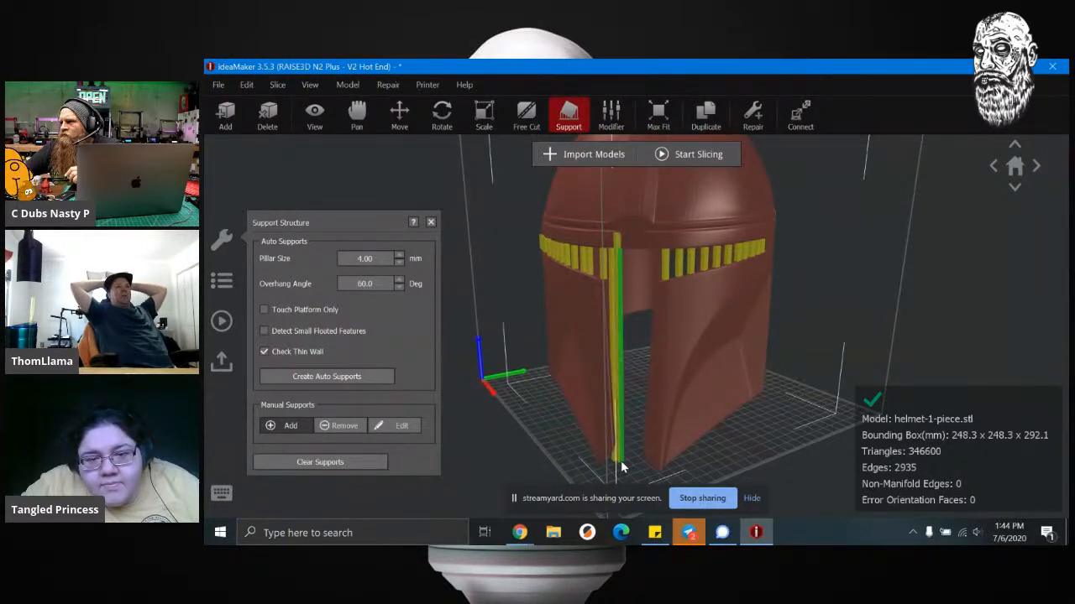
{"action": "left_click", "coordinate": [621, 462]}
{"action": "left_click", "coordinate": [628, 464]}
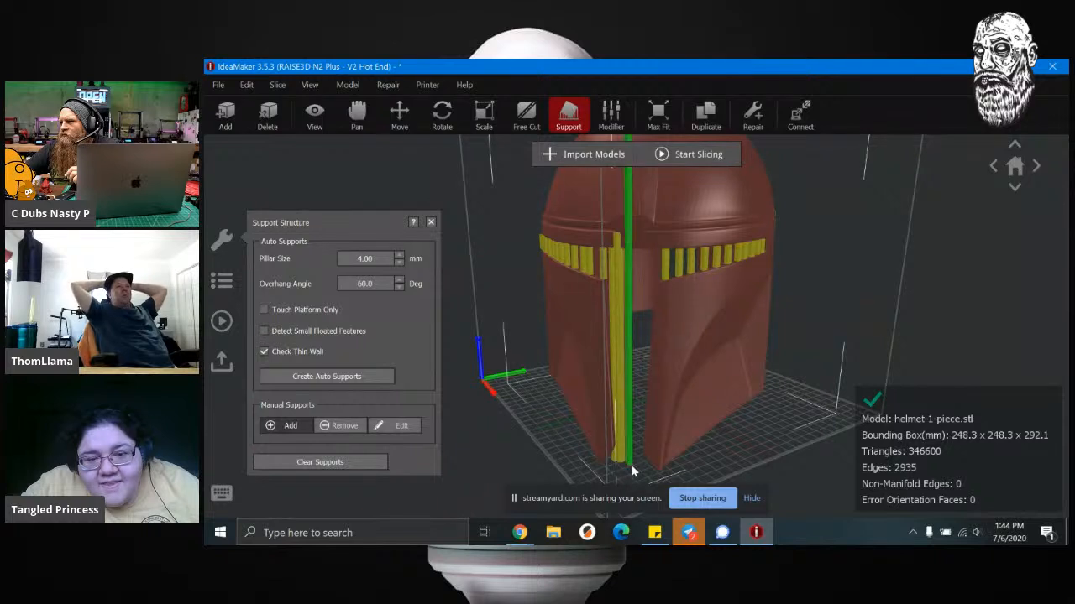
{"action": "left_click", "coordinate": [634, 470]}
{"action": "left_click", "coordinate": [638, 470]}
{"action": "left_click", "coordinate": [642, 470]}
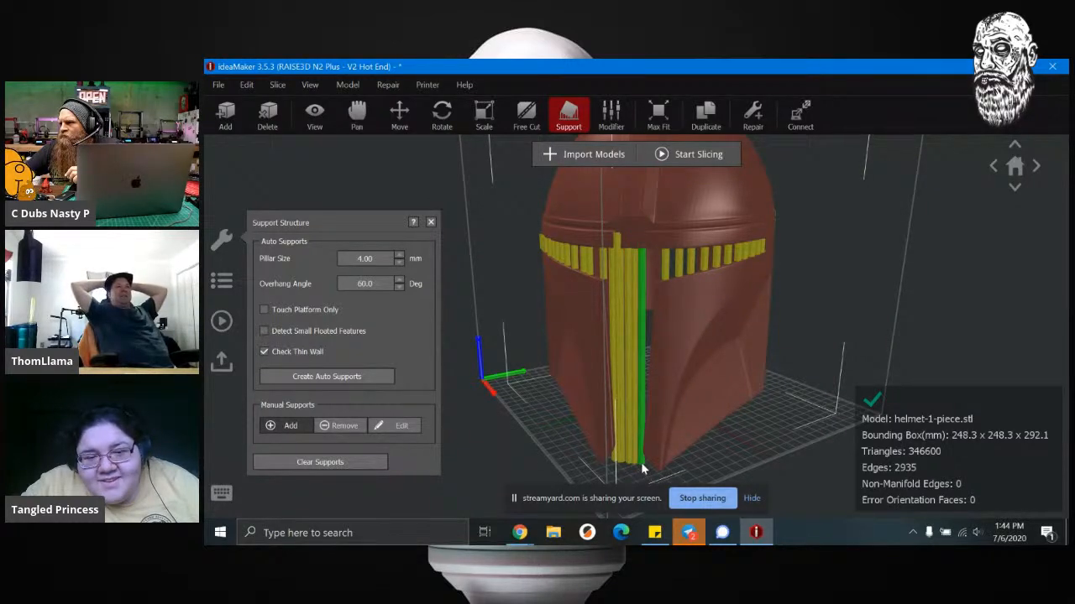
{"action": "left_click", "coordinate": [645, 469]}
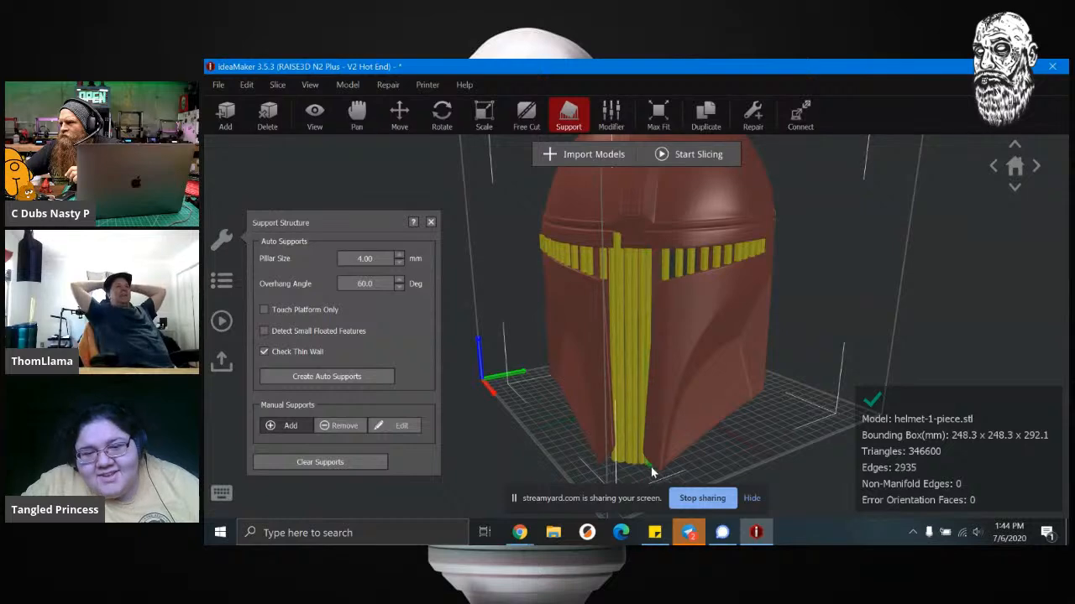
Step: Move the screen-sharing notice away from the lower part of the faceplate so it no longer covers the model
{"action": "scroll", "coordinate": [654, 465], "scroll_direction": "down", "scroll_amount": 3}
{"action": "right_click_drag", "start_coordinate": [708, 453], "coordinate": [714, 496]}
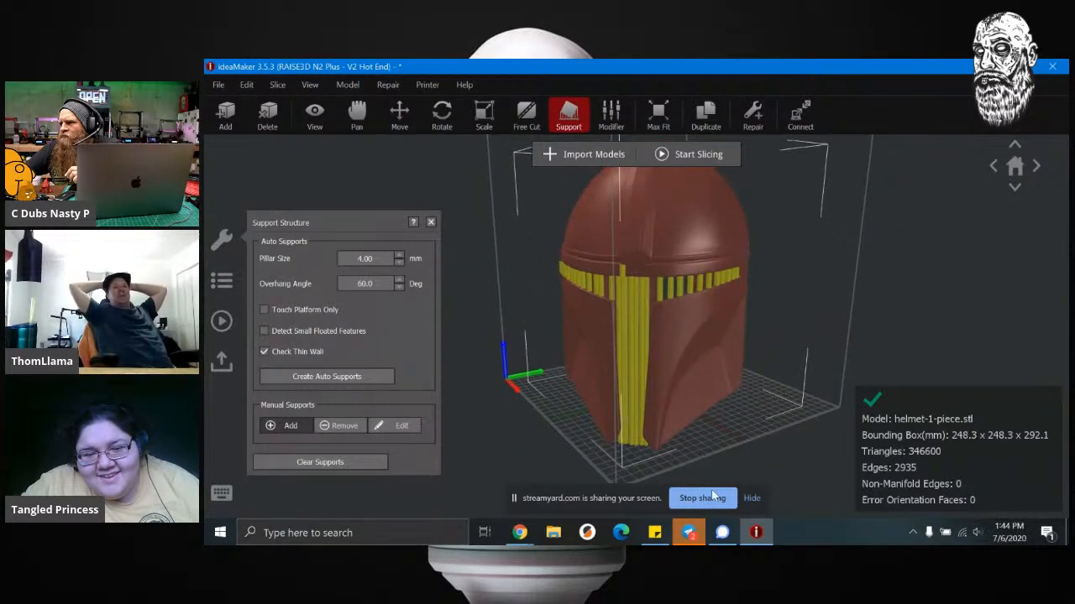
{"action": "scroll", "coordinate": [724, 445], "scroll_direction": "up", "scroll_amount": 5}
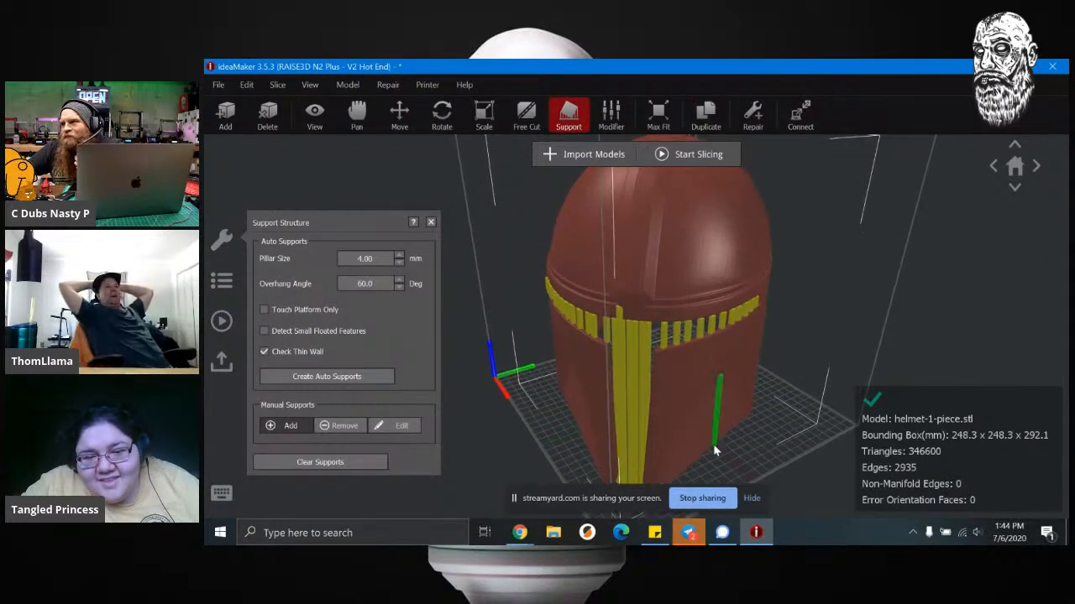
{"action": "scroll", "coordinate": [714, 451], "scroll_direction": "up", "scroll_amount": 2}
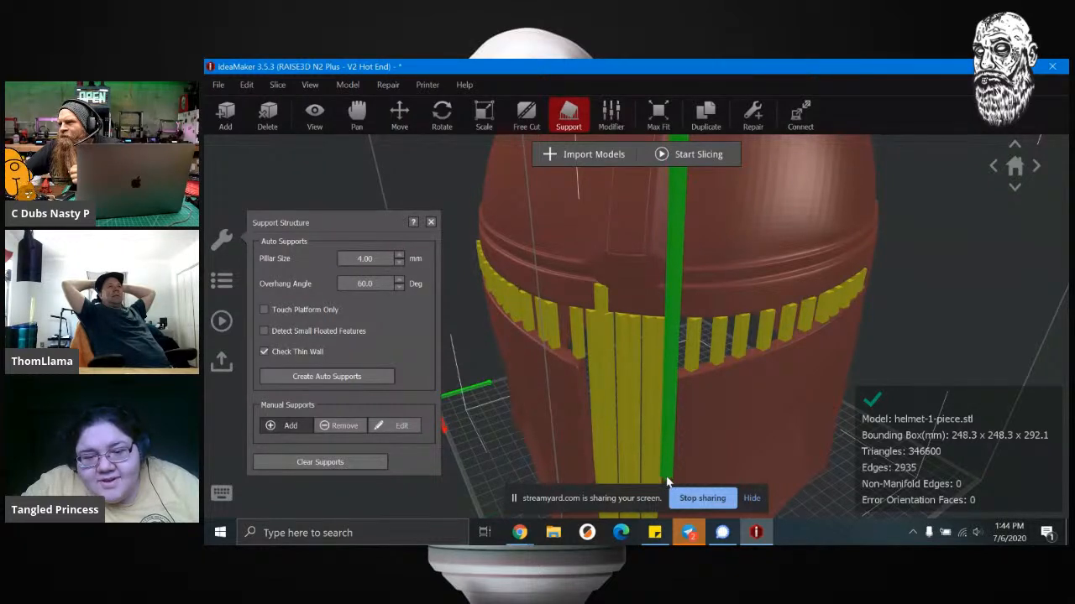
{"action": "left_click_drag", "start_coordinate": [655, 493], "coordinate": [363, 165]}
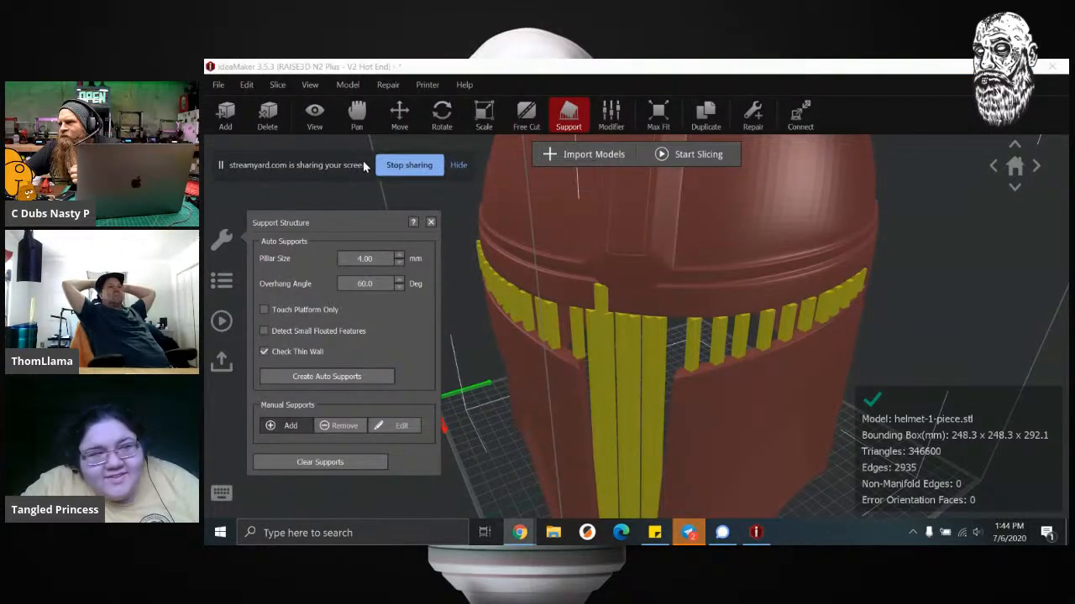
Step: Add one 4 mm manual pillar at the inner corner of the viewer's right visor half, beside the centre slot
{"action": "right_click_drag", "start_coordinate": [765, 415], "coordinate": [731, 278]}
{"action": "scroll", "coordinate": [694, 384], "scroll_direction": "up", "scroll_amount": 2}
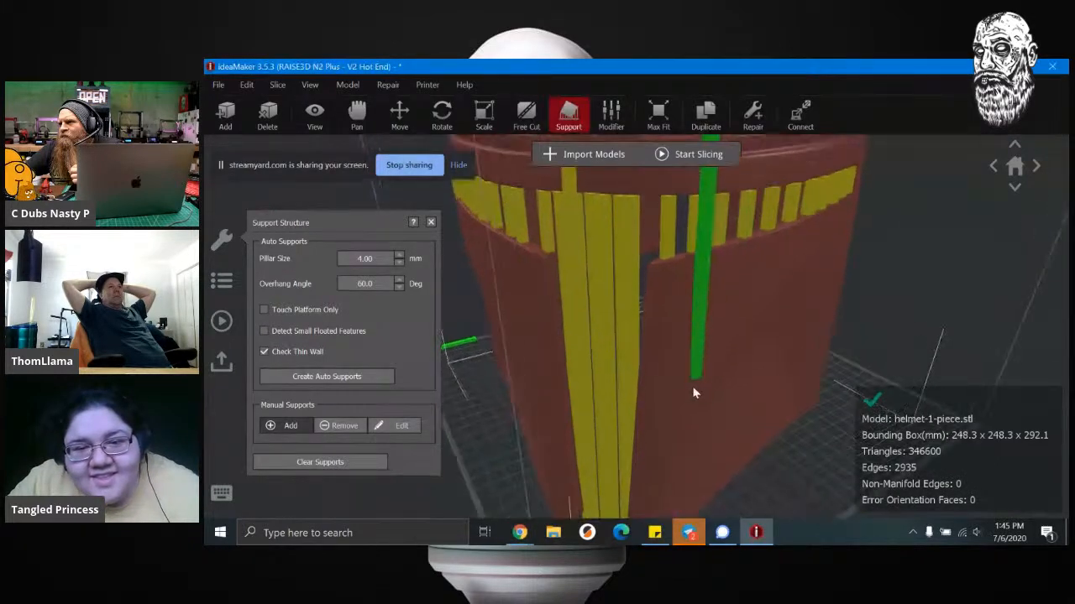
{"action": "scroll", "coordinate": [693, 392], "scroll_direction": "up", "scroll_amount": 1}
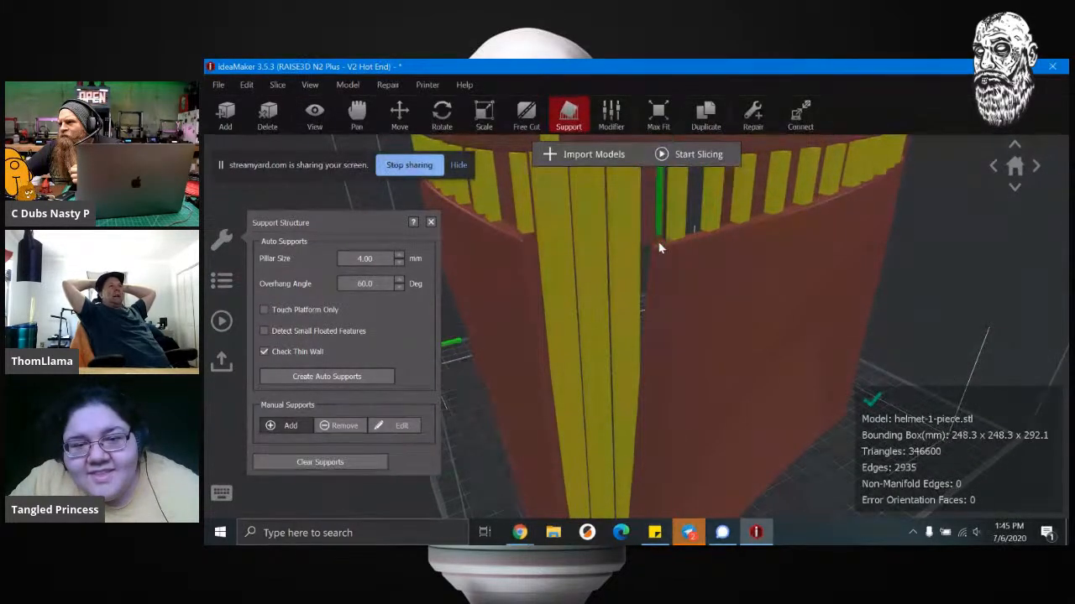
{"action": "scroll", "coordinate": [687, 366], "scroll_direction": "up", "scroll_amount": 2}
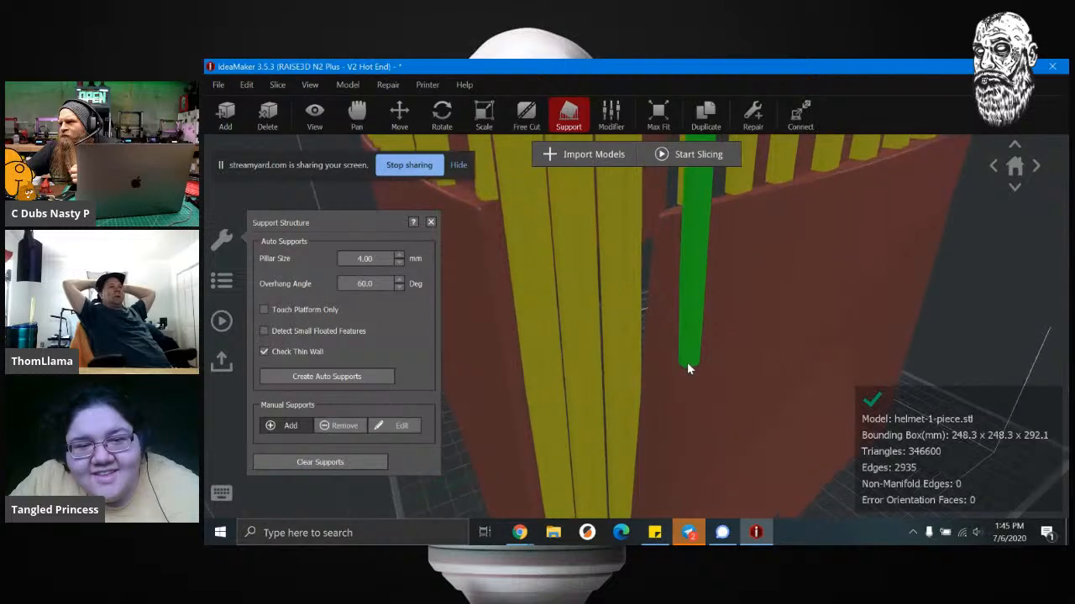
{"action": "scroll", "coordinate": [687, 368], "scroll_direction": "down", "scroll_amount": 6}
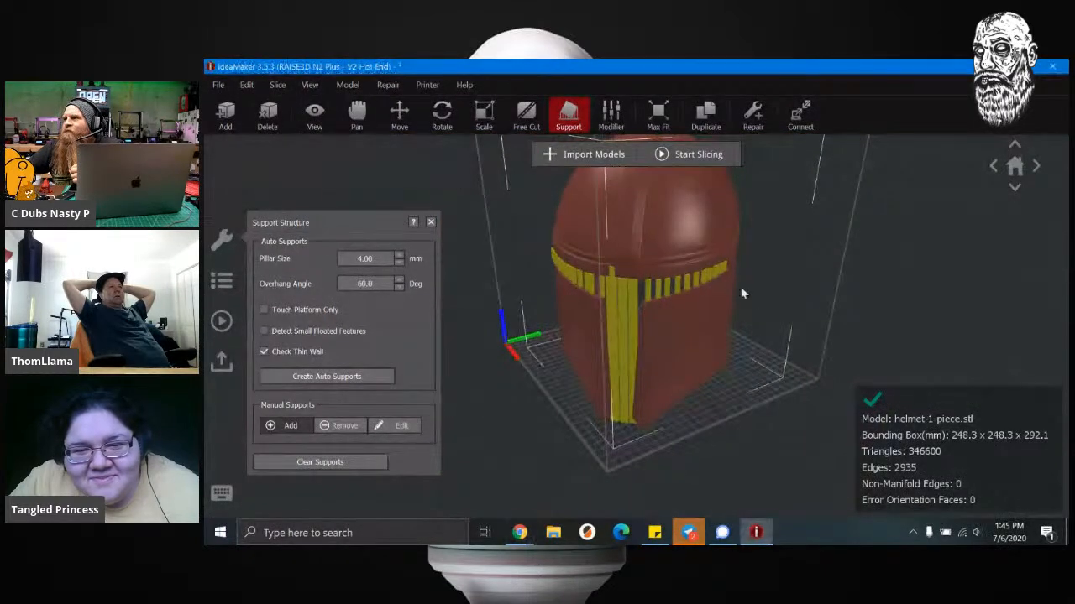
{"action": "scroll", "coordinate": [656, 251], "scroll_direction": "up", "scroll_amount": 6}
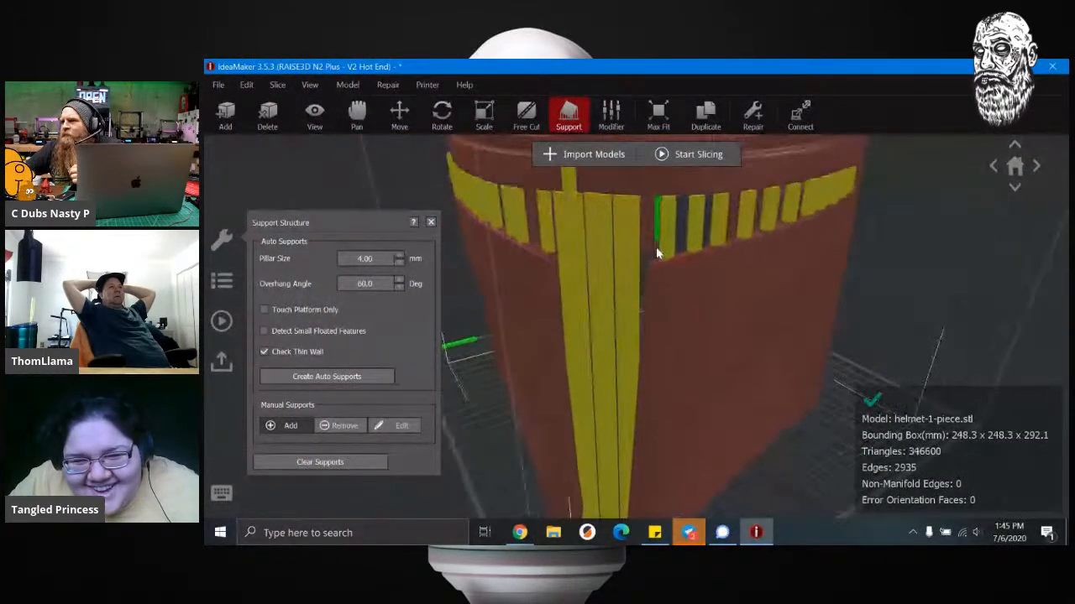
{"action": "scroll", "coordinate": [656, 248], "scroll_direction": "up", "scroll_amount": 1}
{"action": "middle_click_drag", "start_coordinate": [656, 249], "coordinate": [649, 325]}
{"action": "left_click", "coordinate": [650, 338]}
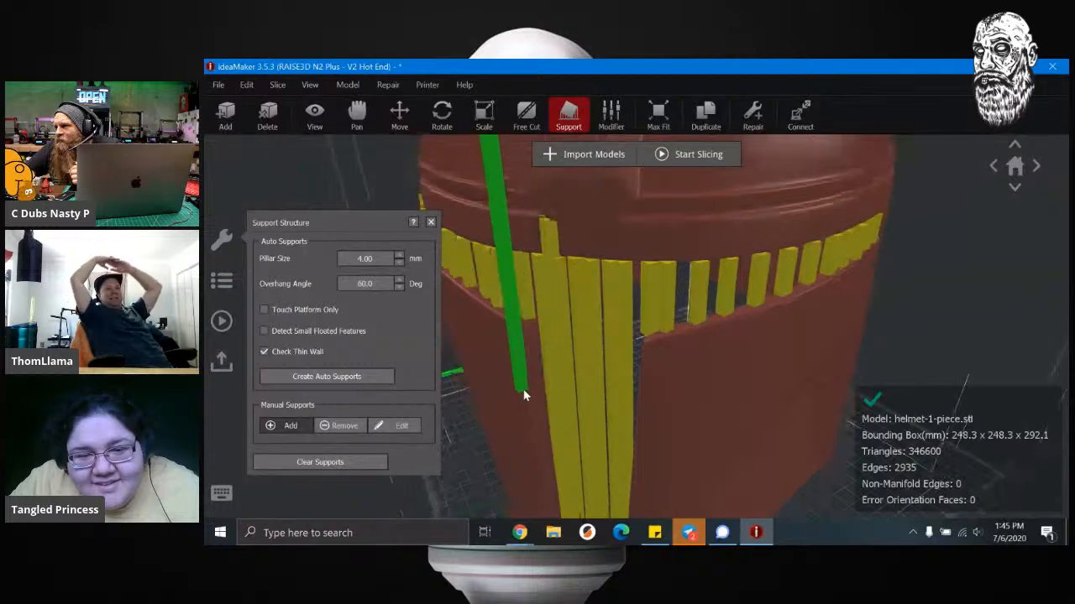
Step: Check the pillars in the centre slot and both visor halves from the visor's upper edge down to the slot's base
{"action": "scroll", "coordinate": [612, 411], "scroll_direction": "up", "scroll_amount": 3}
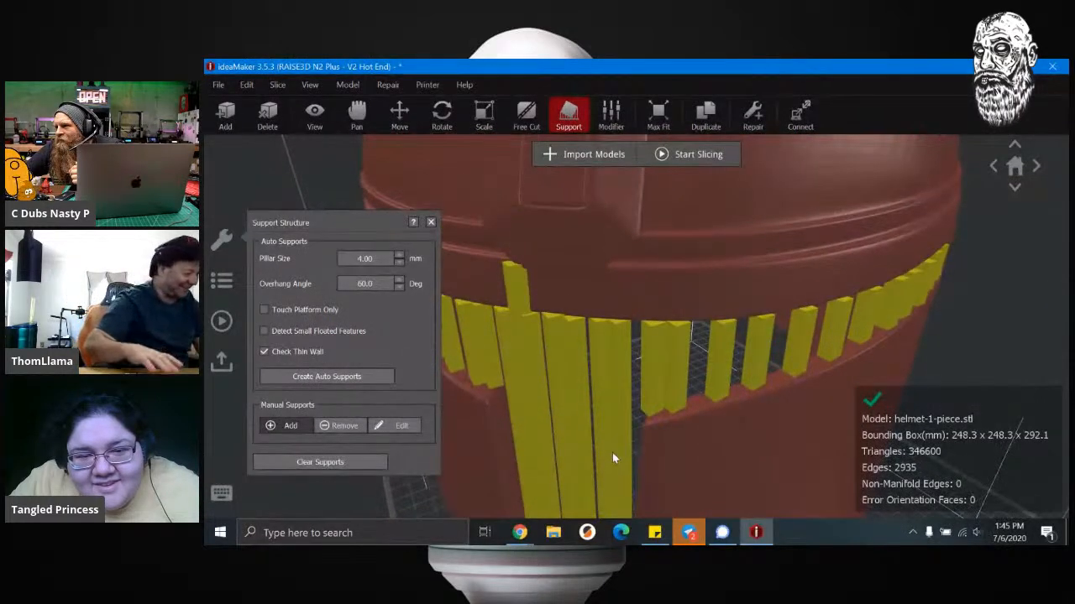
{"action": "scroll", "coordinate": [612, 458], "scroll_direction": "up", "scroll_amount": 3}
{"action": "scroll", "coordinate": [612, 442], "scroll_direction": "down", "scroll_amount": 6}
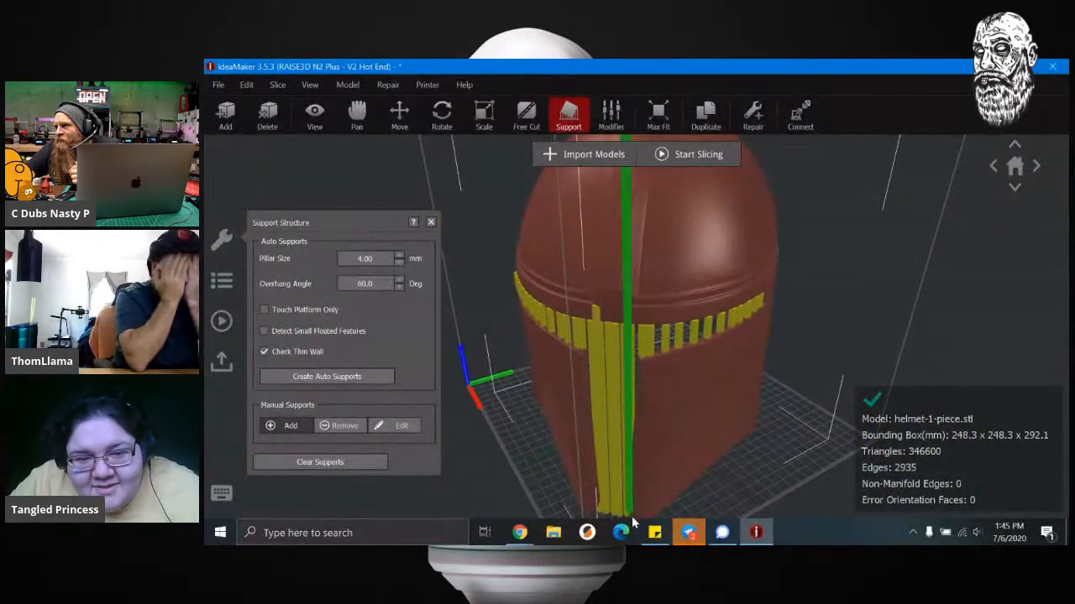
{"action": "middle_click_drag", "start_coordinate": [631, 509], "coordinate": [631, 436]}
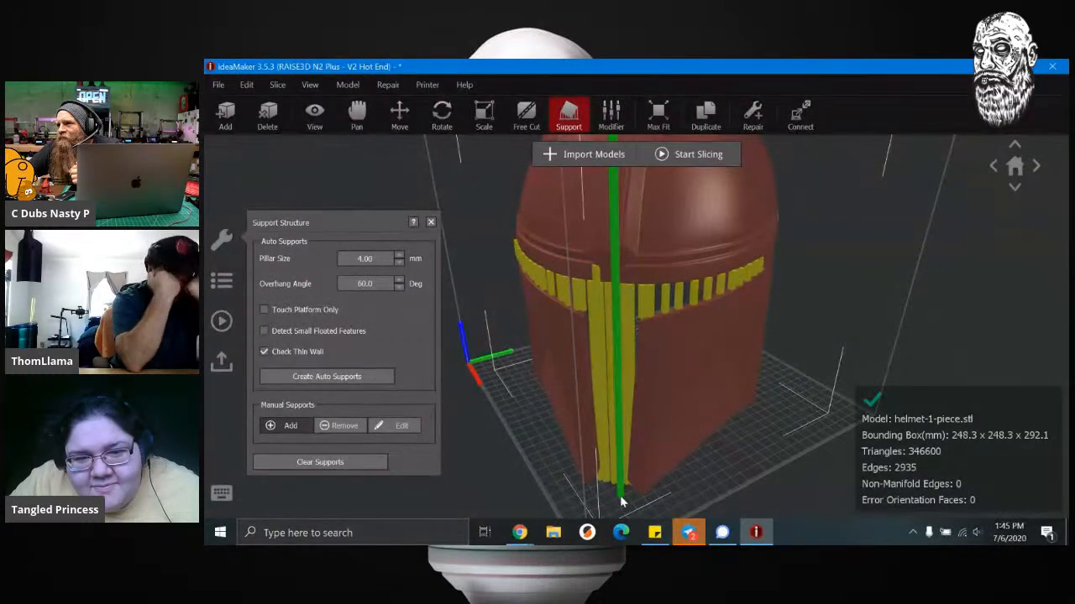
{"action": "scroll", "coordinate": [622, 498], "scroll_direction": "down", "scroll_amount": 5}
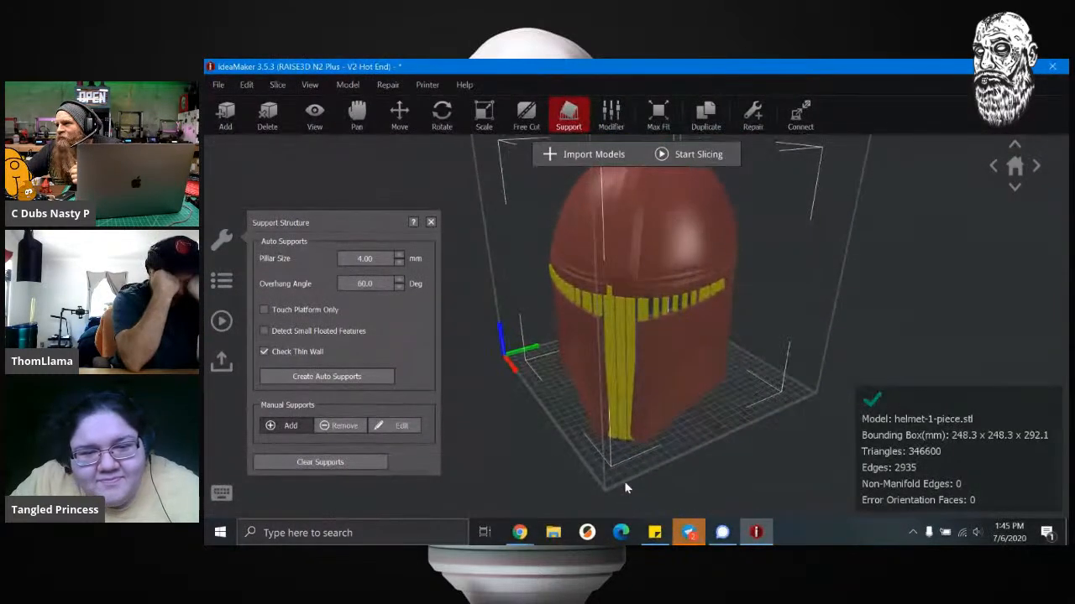
Step: Examine the gap between the build plate and the helmet's sloping lower edge on the viewer's left cheek
{"action": "right_click_drag", "start_coordinate": [601, 476], "coordinate": [851, 392]}
{"action": "scroll", "coordinate": [694, 406], "scroll_direction": "up", "scroll_amount": 5}
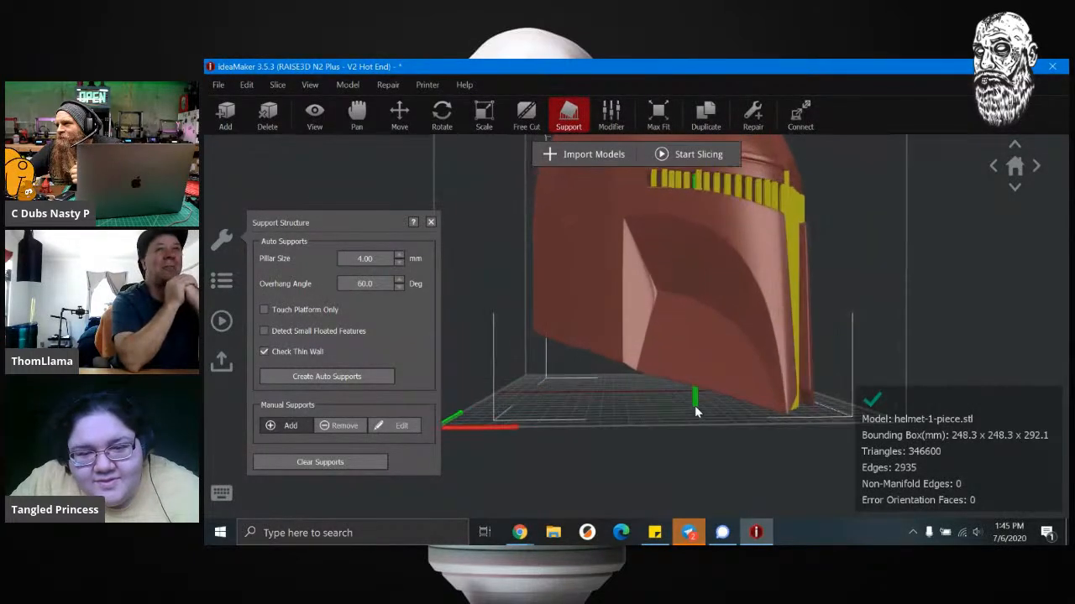
{"action": "right_click_drag", "start_coordinate": [708, 411], "coordinate": [683, 500]}
{"action": "scroll", "coordinate": [801, 501], "scroll_direction": "up", "scroll_amount": 3}
{"action": "right_click_drag", "start_coordinate": [801, 501], "coordinate": [696, 398]}
{"action": "scroll", "coordinate": [696, 399], "scroll_direction": "up", "scroll_amount": 2}
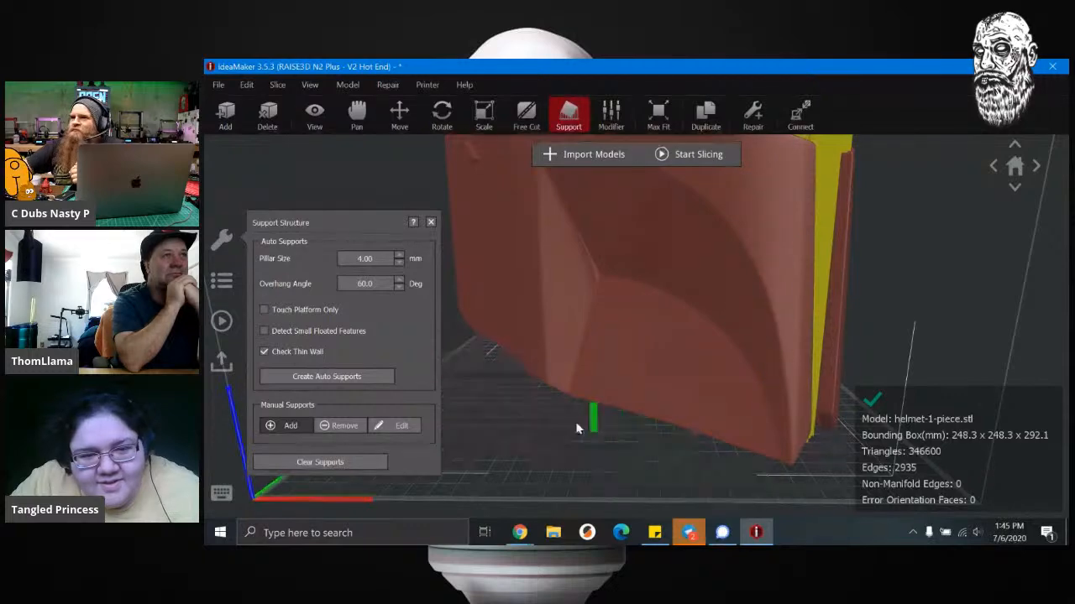
{"action": "scroll", "coordinate": [618, 443], "scroll_direction": "down", "scroll_amount": 3}
{"action": "scroll", "coordinate": [617, 443], "scroll_direction": "up", "scroll_amount": 3}
{"action": "right_click_drag", "start_coordinate": [617, 442], "coordinate": [683, 370]}
{"action": "scroll", "coordinate": [720, 379], "scroll_direction": "down", "scroll_amount": 4}
{"action": "scroll", "coordinate": [779, 445], "scroll_direction": "up", "scroll_amount": 2}
{"action": "scroll", "coordinate": [680, 366], "scroll_direction": "down", "scroll_amount": 2}
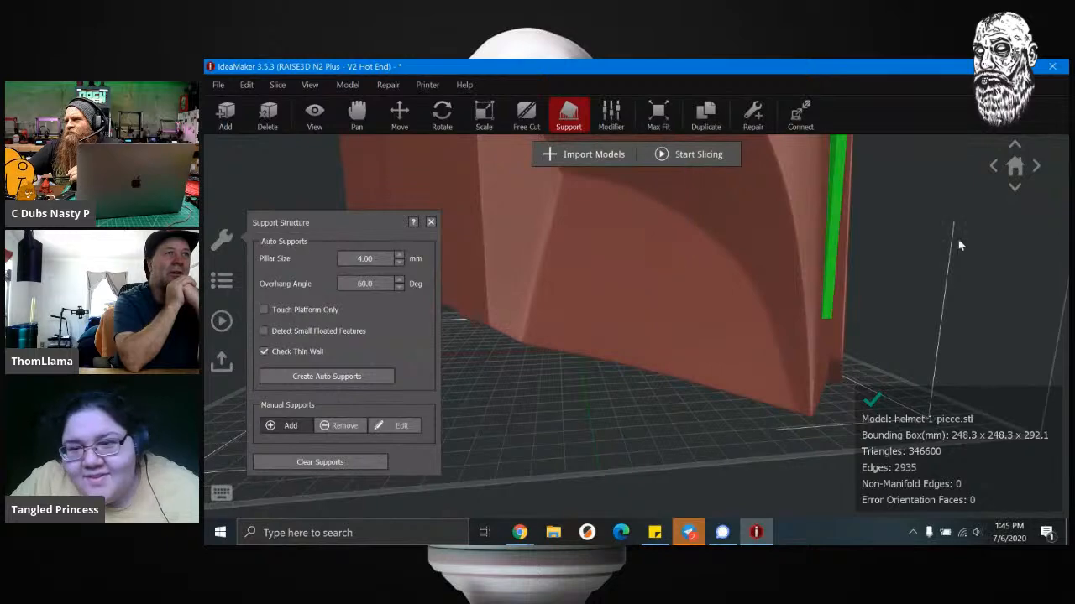
Step: From the underside view, add a row of 4 mm manual pillars along the viewer's left cheek's lower edge, from near the faceplate to its rear corner
{"action": "left_click", "coordinate": [1013, 188]}
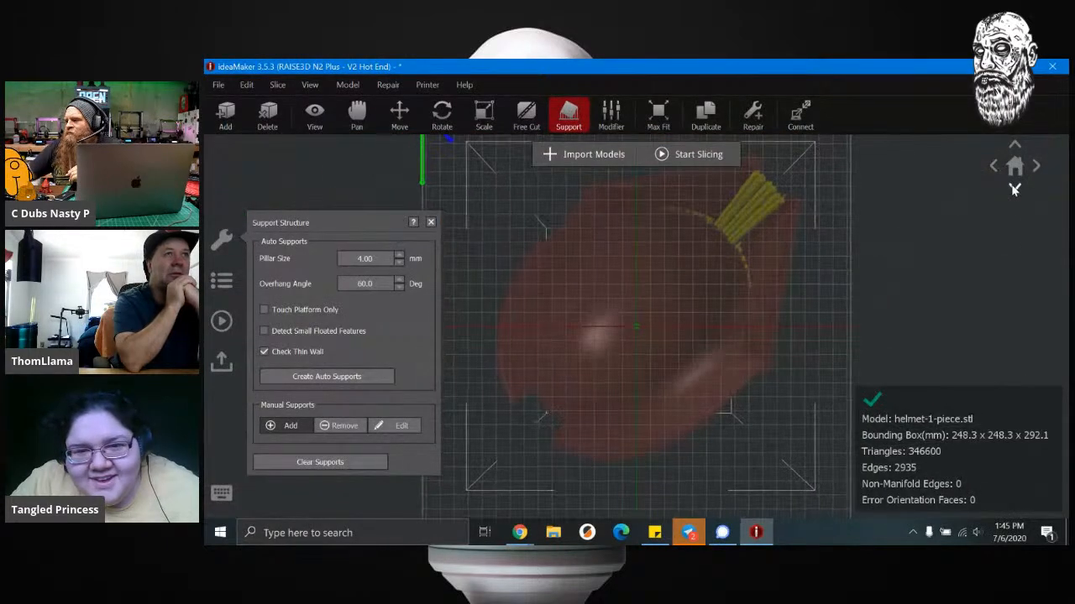
{"action": "scroll", "coordinate": [768, 319], "scroll_direction": "down", "scroll_amount": 2}
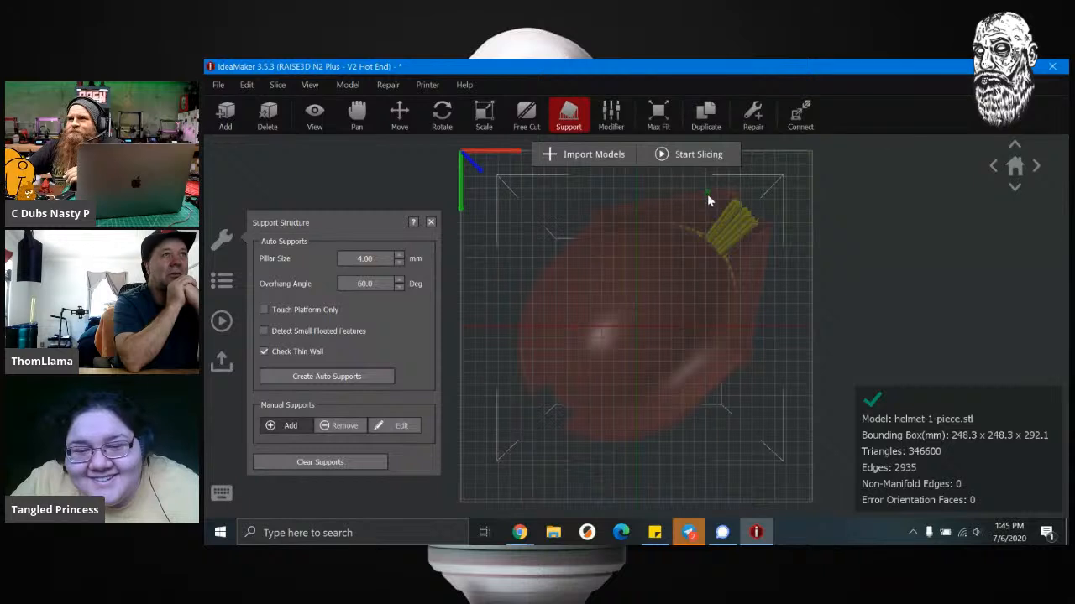
{"action": "left_click_drag", "start_coordinate": [707, 194], "coordinate": [720, 443]}
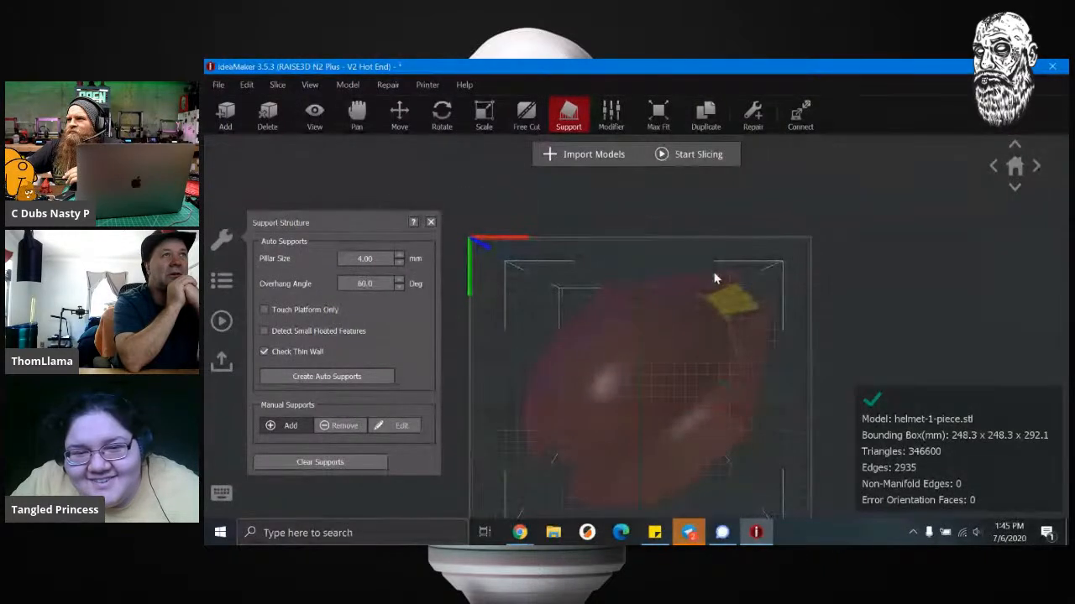
{"action": "scroll", "coordinate": [715, 278], "scroll_direction": "up", "scroll_amount": 3}
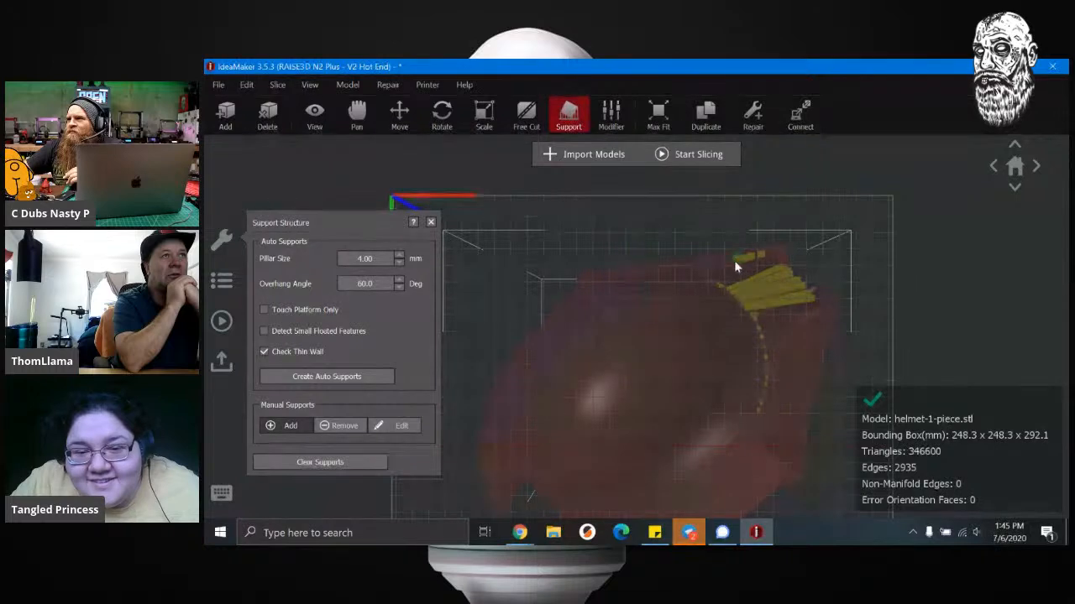
{"action": "left_click", "coordinate": [724, 257]}
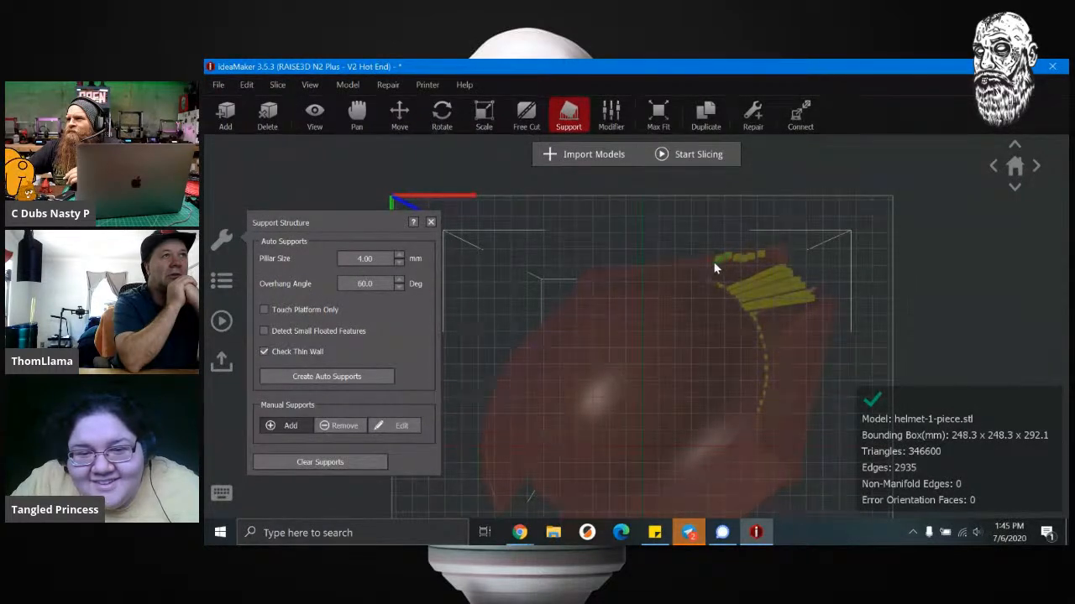
{"action": "left_click", "coordinate": [700, 262]}
{"action": "left_click", "coordinate": [692, 264]}
{"action": "left_click", "coordinate": [677, 264]}
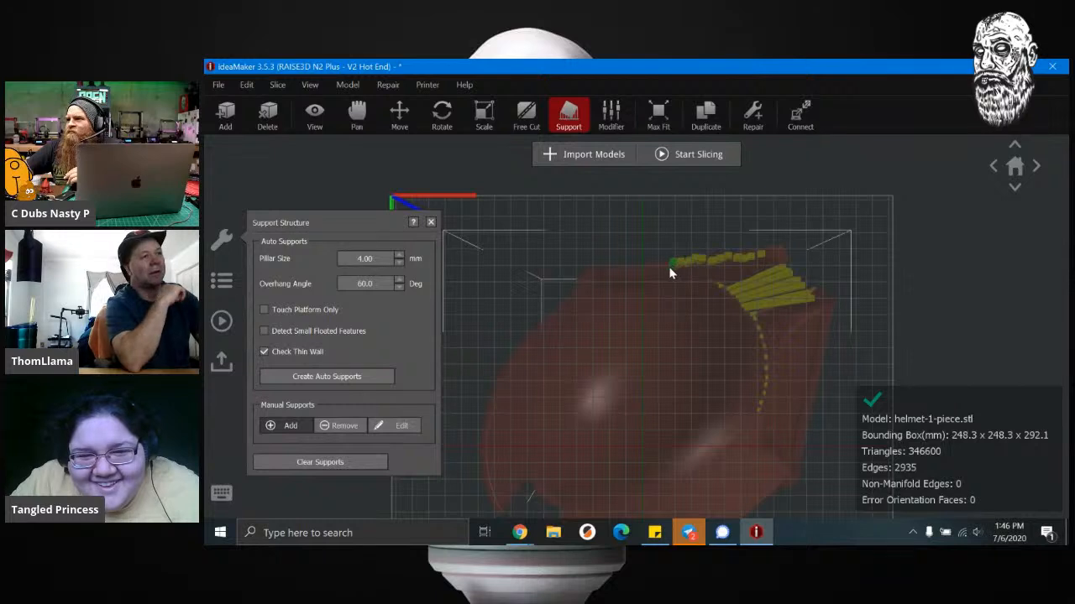
{"action": "left_click", "coordinate": [665, 266]}
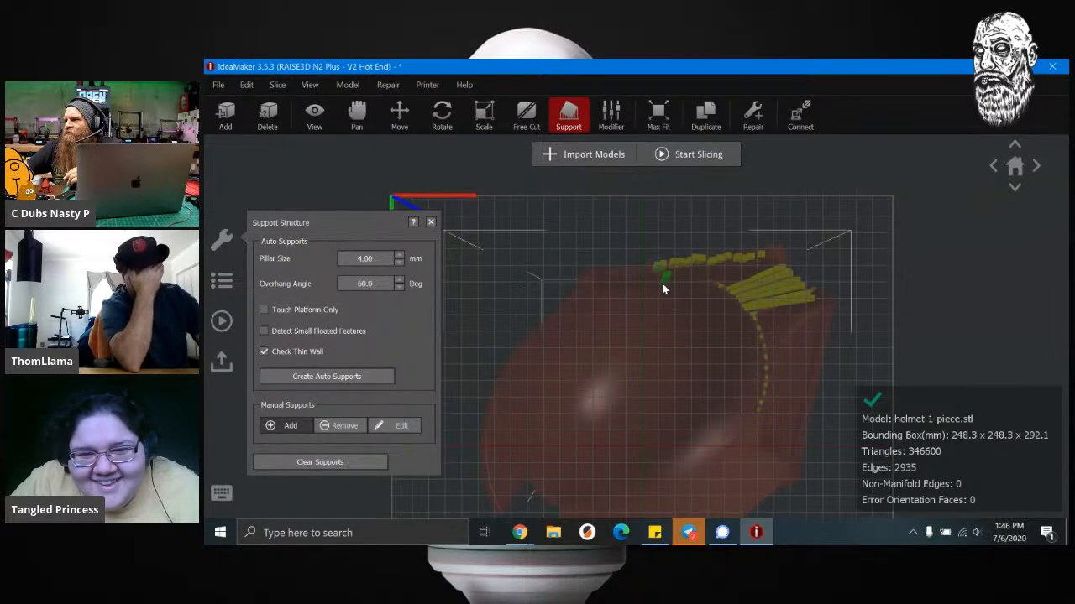
{"action": "left_click", "coordinate": [647, 268]}
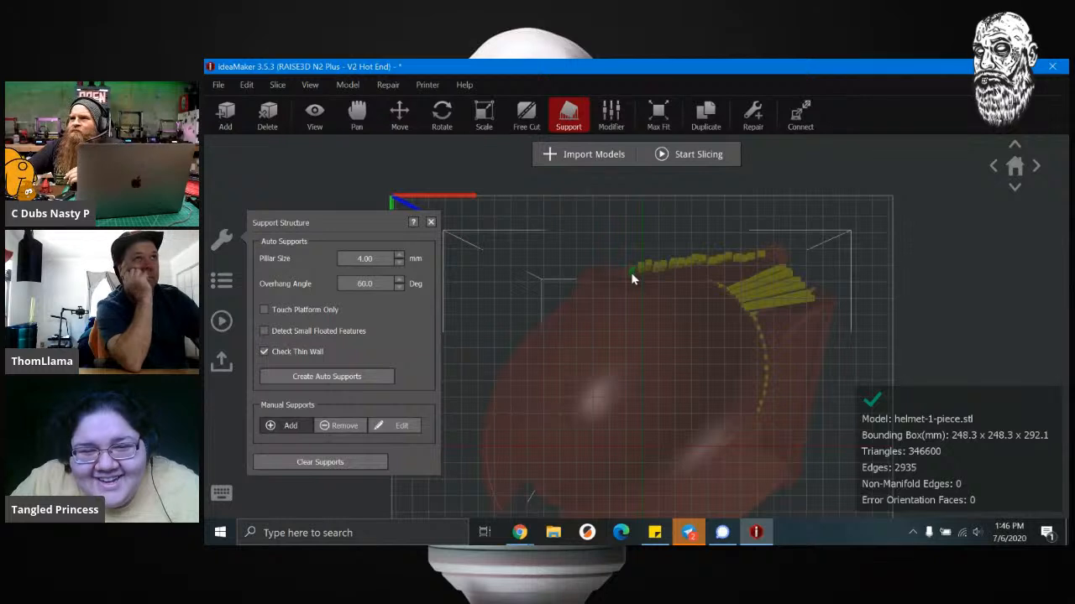
{"action": "left_click", "coordinate": [630, 275]}
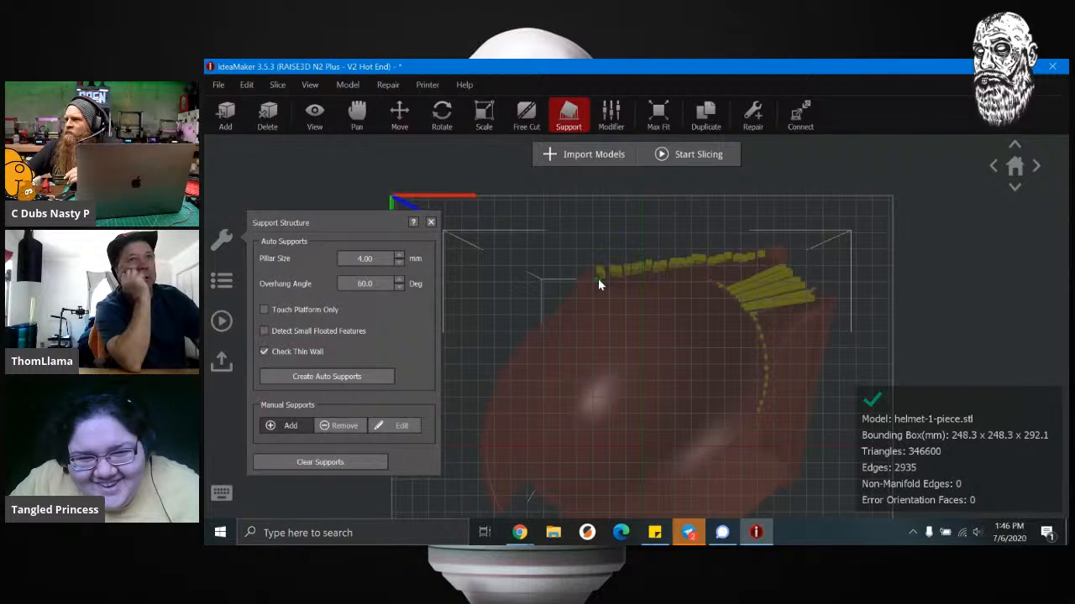
{"action": "left_click", "coordinate": [593, 274]}
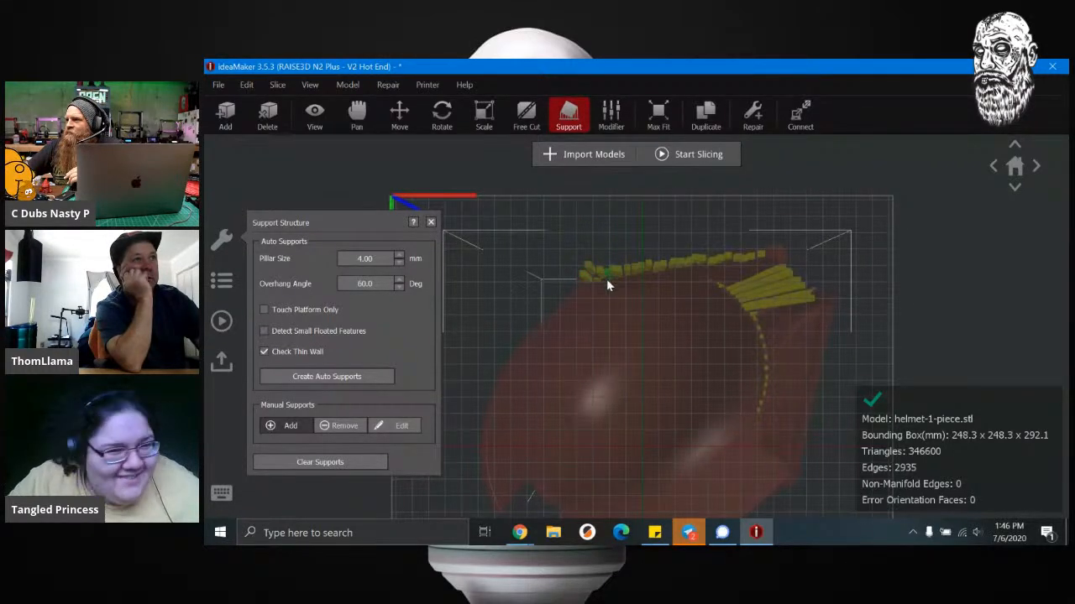
Step: Continue the row of adjacent 4 mm pillars past the cheek's rear corner along the straight part of the helmet's lower side rim
{"action": "left_click_drag", "start_coordinate": [515, 242], "coordinate": [552, 288]}
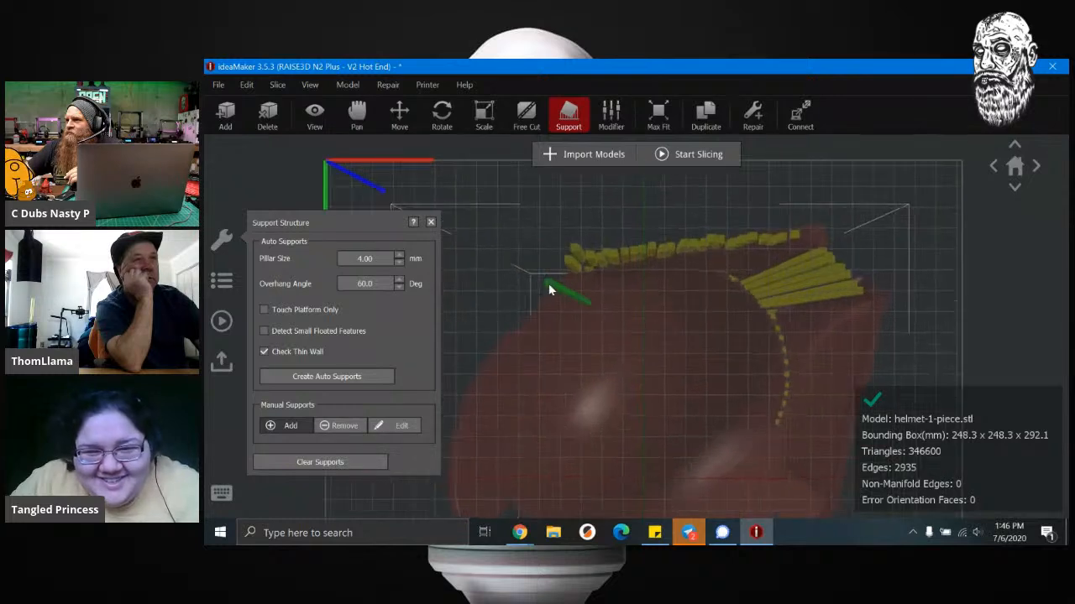
{"action": "left_click_drag", "start_coordinate": [647, 282], "coordinate": [673, 272]}
{"action": "scroll", "coordinate": [673, 271], "scroll_direction": "up", "scroll_amount": 4}
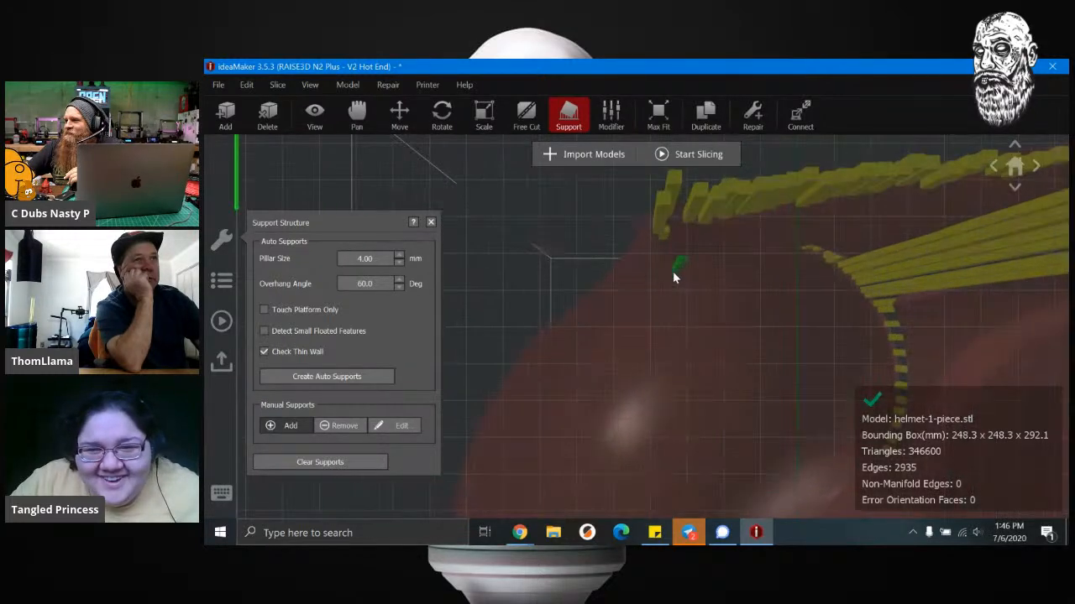
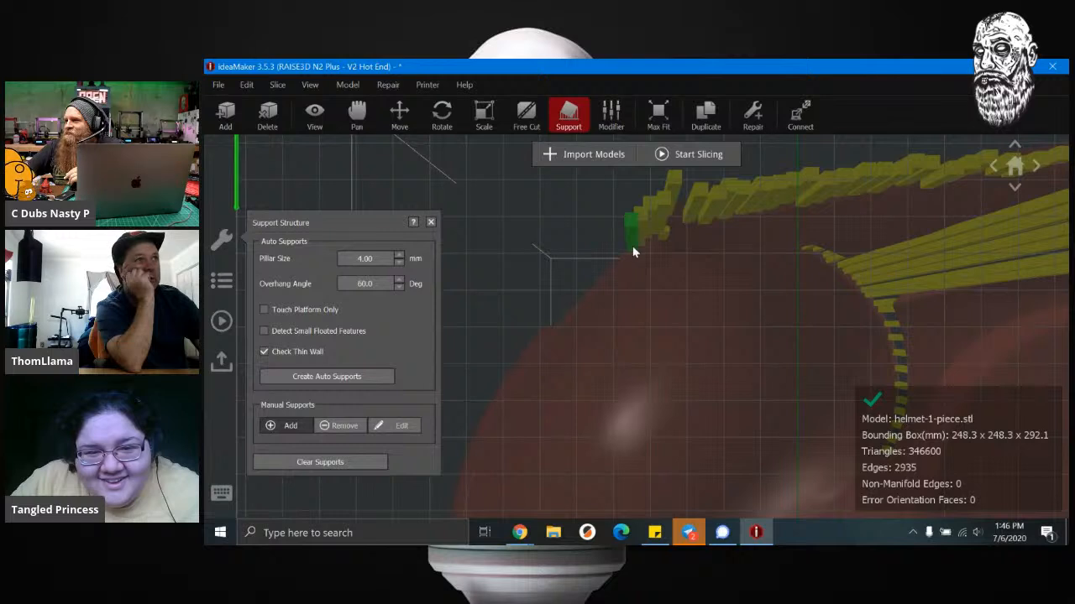
{"action": "left_click", "coordinate": [588, 270]}
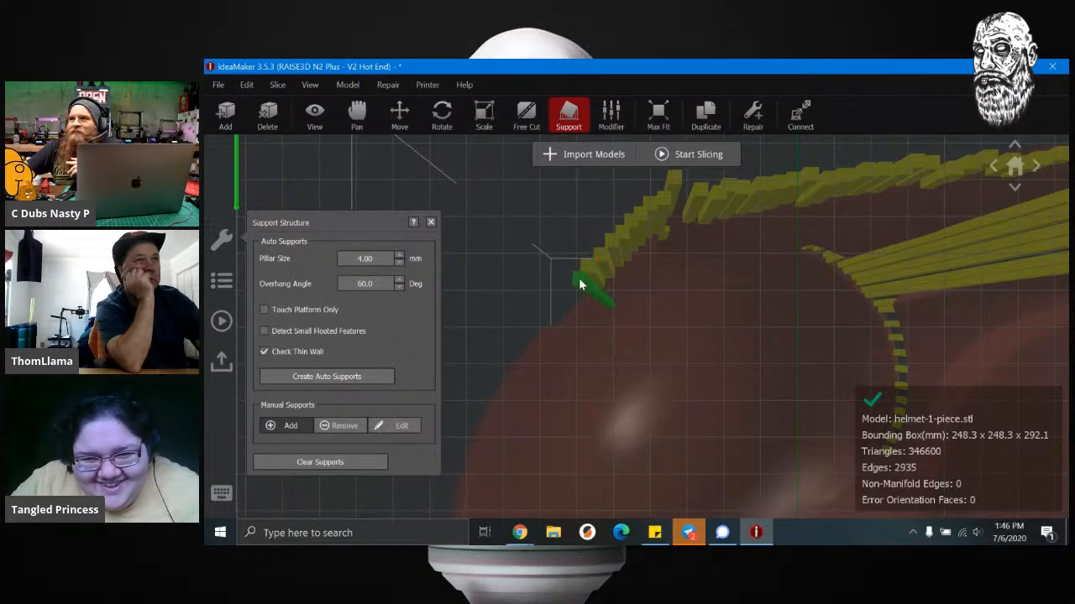
{"action": "left_click", "coordinate": [576, 280]}
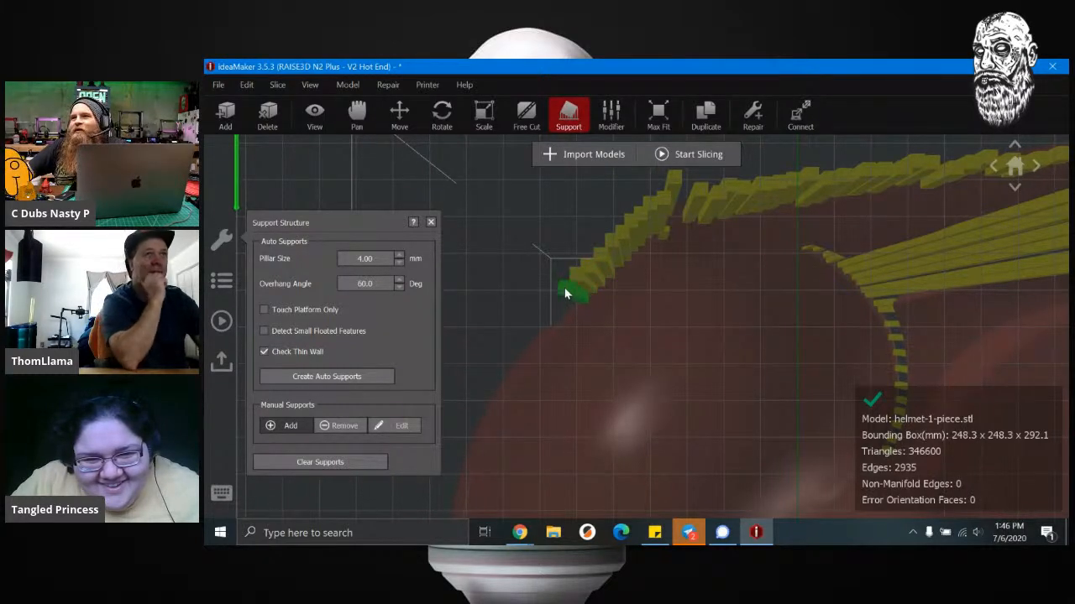
{"action": "left_click", "coordinate": [564, 294]}
{"action": "left_click", "coordinate": [557, 305]}
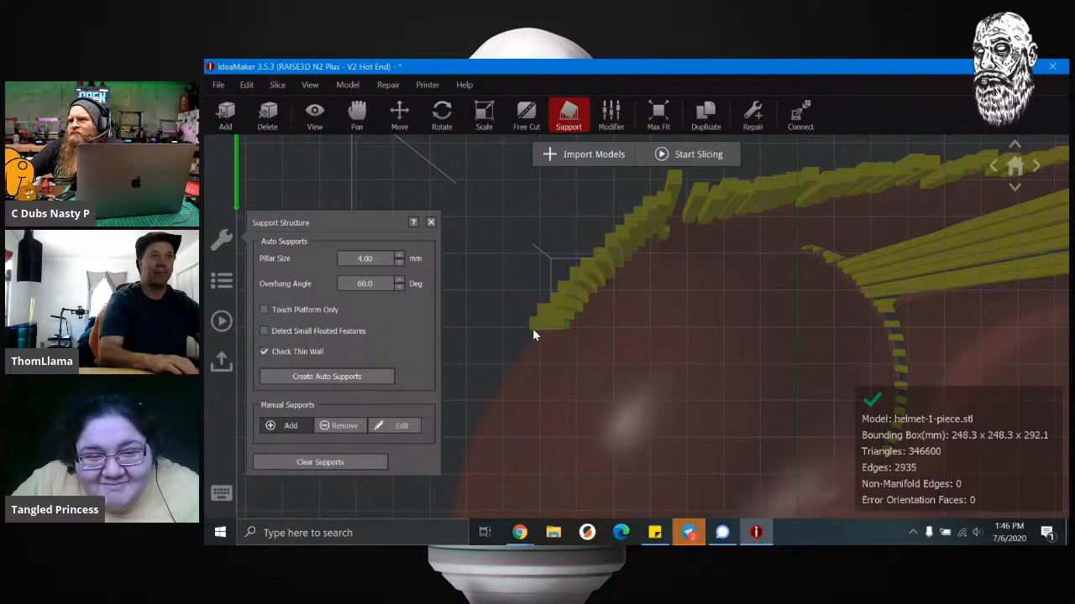
{"action": "left_click", "coordinate": [528, 333]}
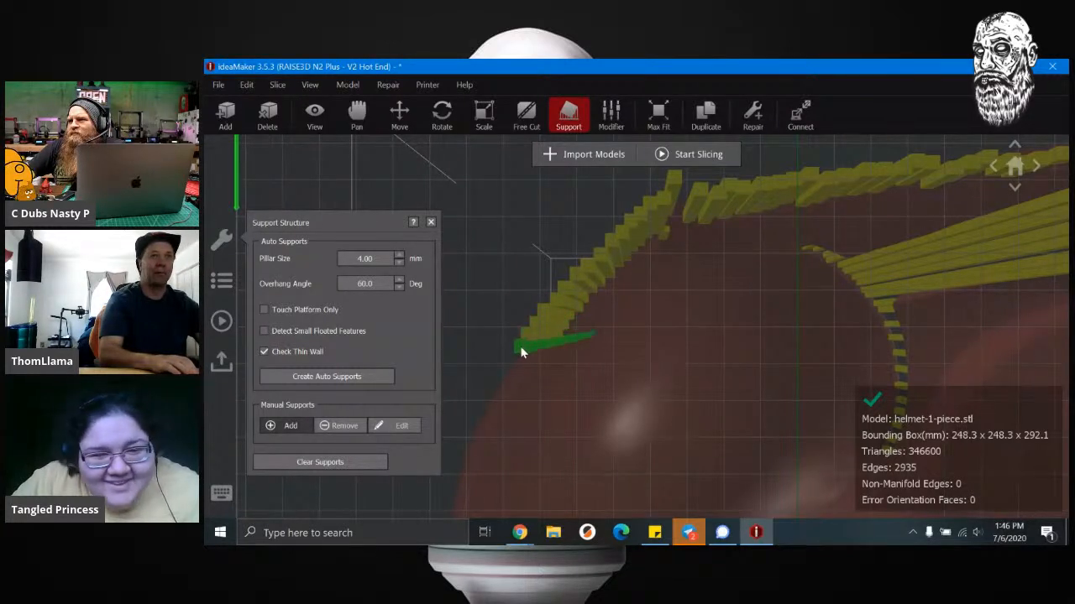
Step: Extend the 4 mm pillar row along the curving side rim towards the back of the helmet, following the rim without gaps
{"action": "right_click_drag", "start_coordinate": [519, 354], "coordinate": [653, 331]}
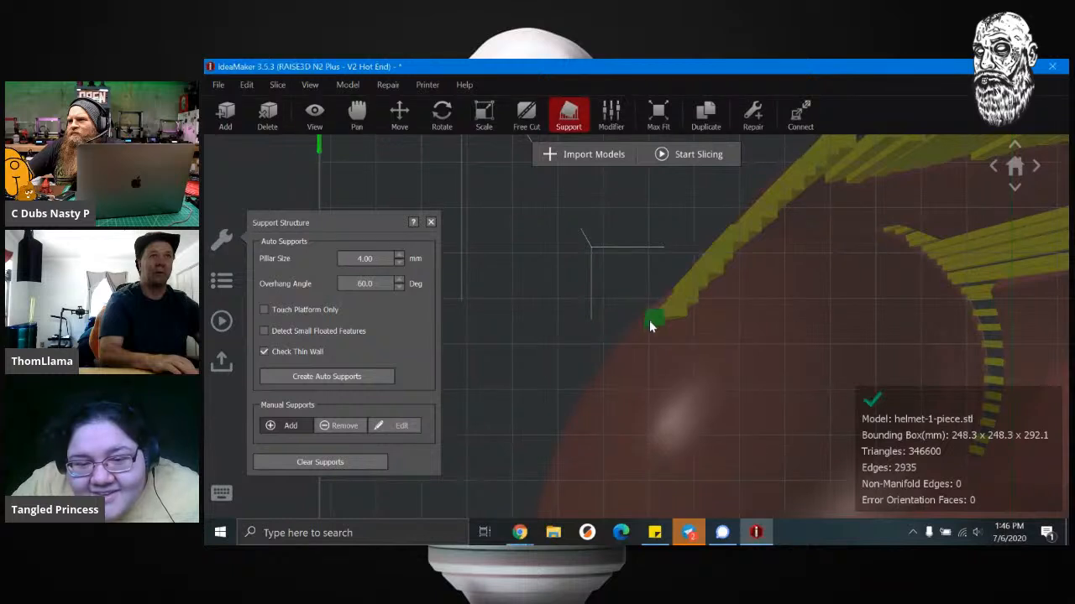
{"action": "left_click", "coordinate": [649, 324]}
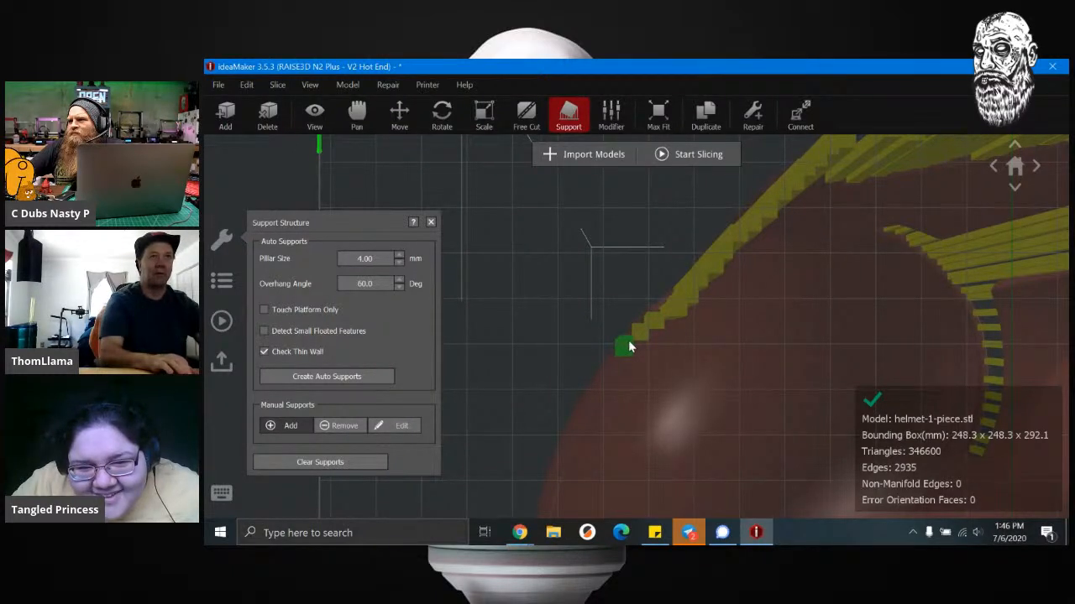
{"action": "left_click", "coordinate": [628, 350]}
{"action": "left_click", "coordinate": [614, 354]}
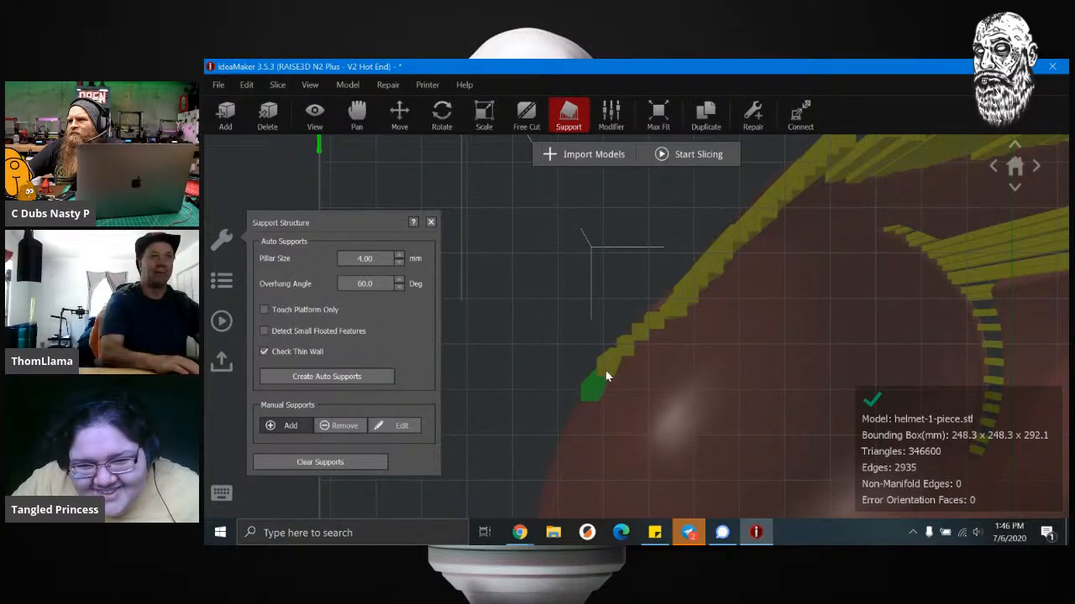
{"action": "left_click", "coordinate": [605, 405]}
{"action": "right_click_drag", "start_coordinate": [605, 405], "coordinate": [669, 259]}
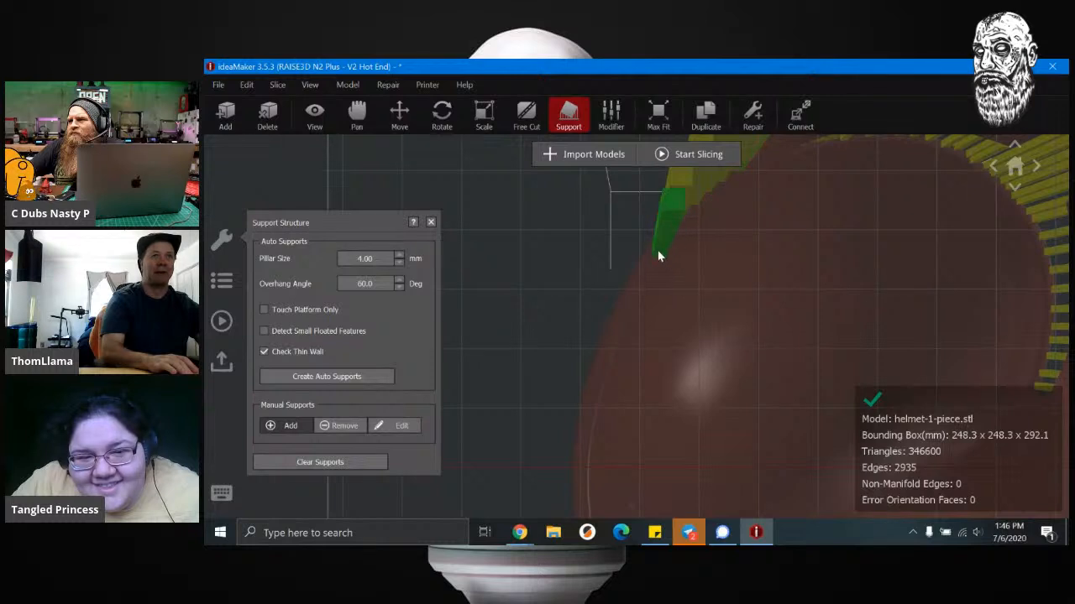
{"action": "left_click", "coordinate": [658, 255]}
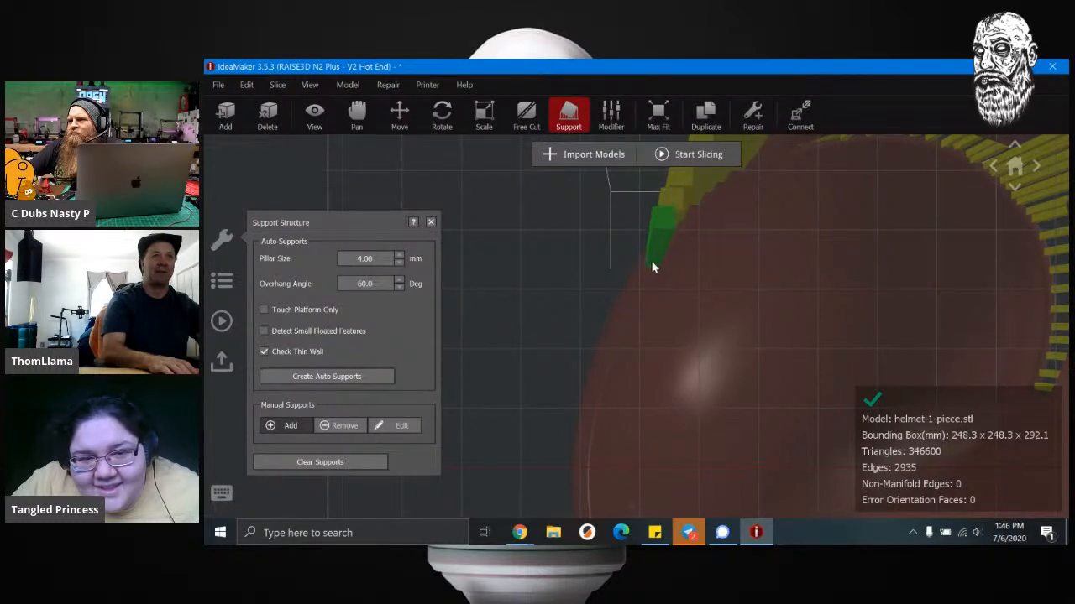
{"action": "left_click", "coordinate": [649, 262]}
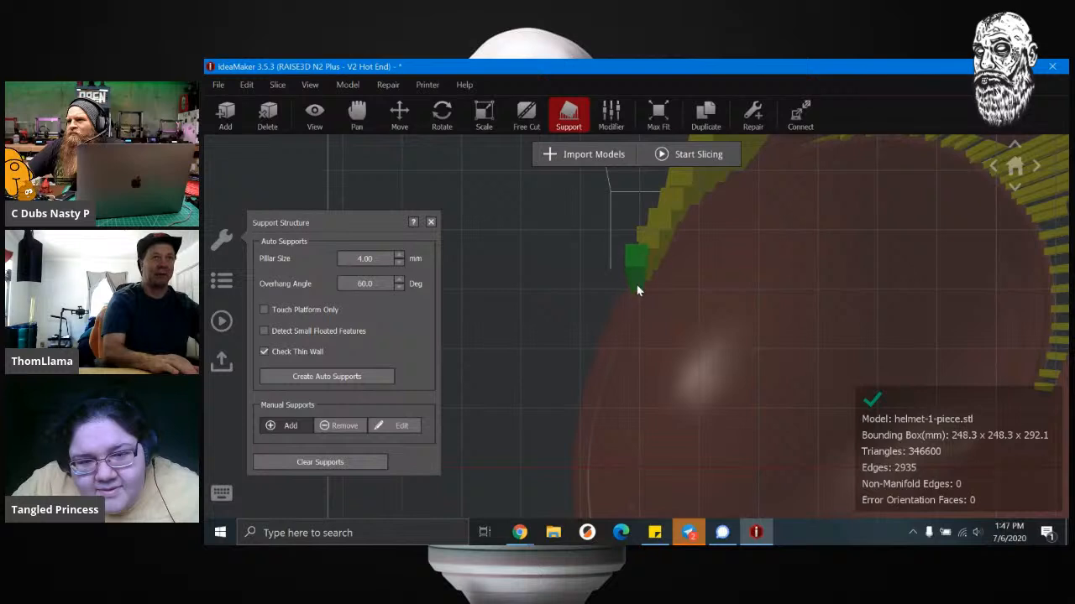
{"action": "left_click", "coordinate": [627, 298]}
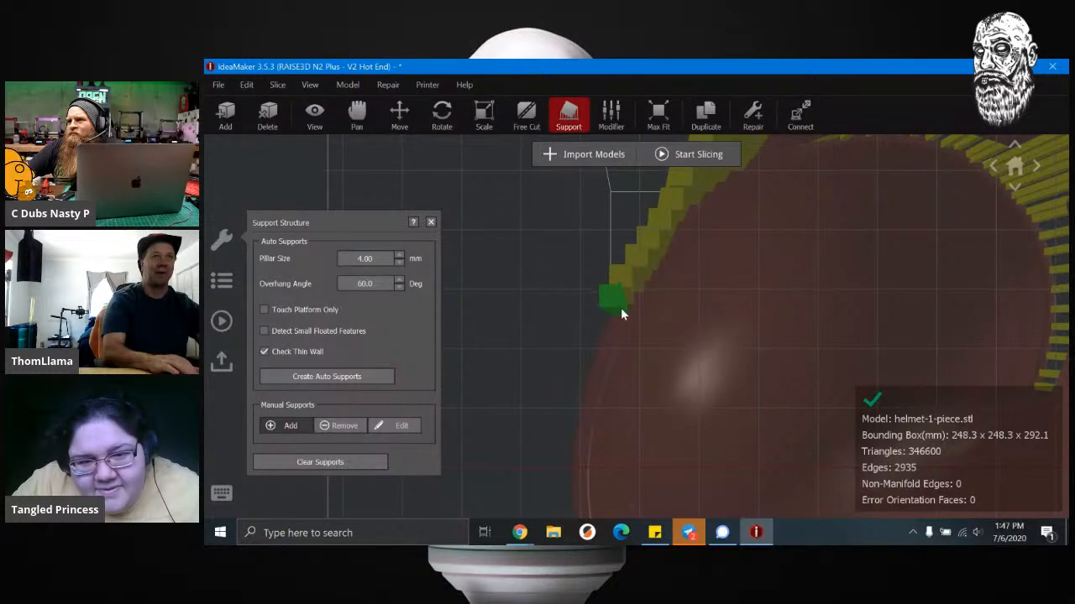
{"action": "left_click", "coordinate": [617, 322]}
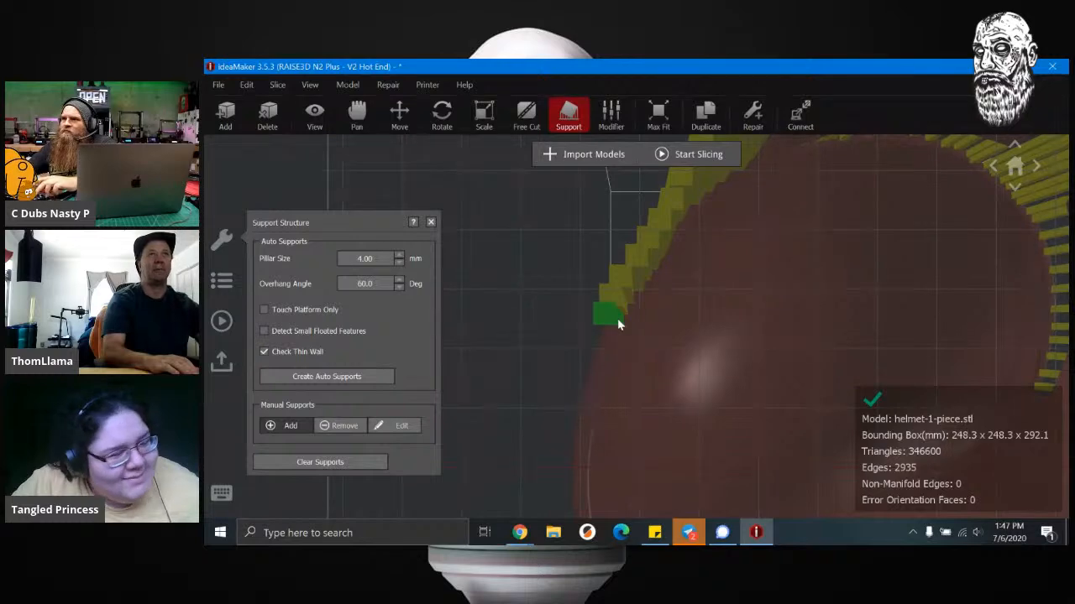
Step: Add several more adjacent 4 mm pillars along the curving side rim, continuing from the row's end towards the helmet's back
{"action": "scroll", "coordinate": [617, 318], "scroll_direction": "down", "scroll_amount": 5}
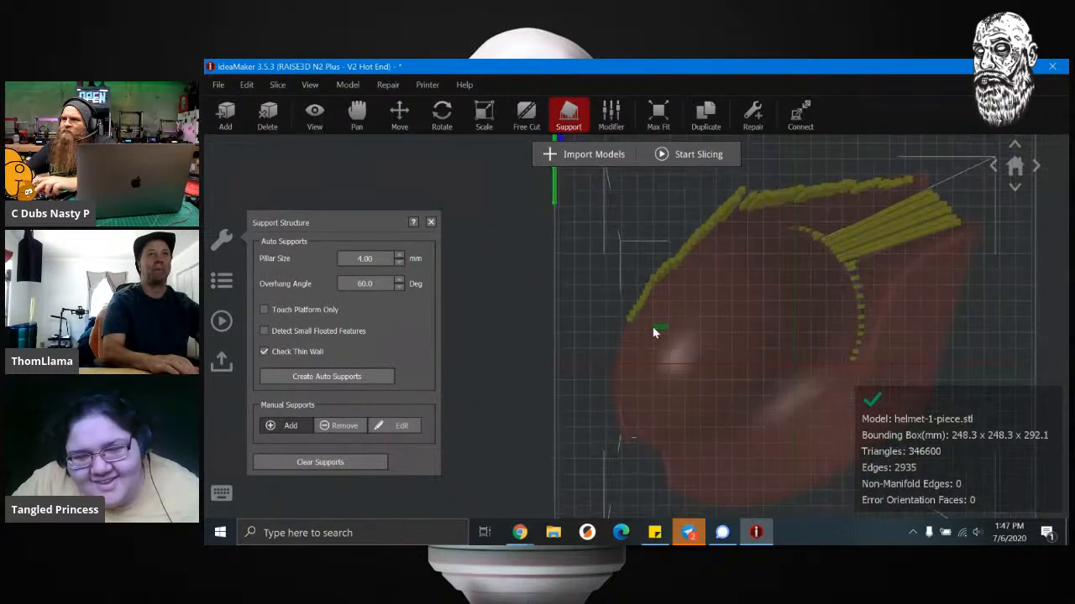
{"action": "scroll", "coordinate": [654, 329], "scroll_direction": "up", "scroll_amount": 5}
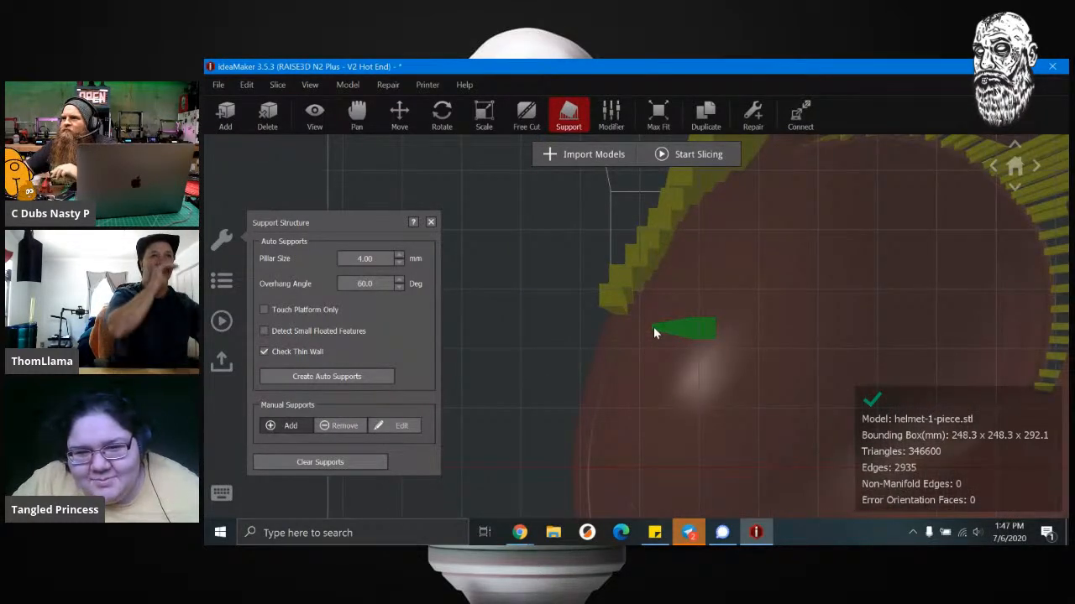
{"action": "left_click", "coordinate": [616, 323]}
{"action": "left_click", "coordinate": [613, 329]}
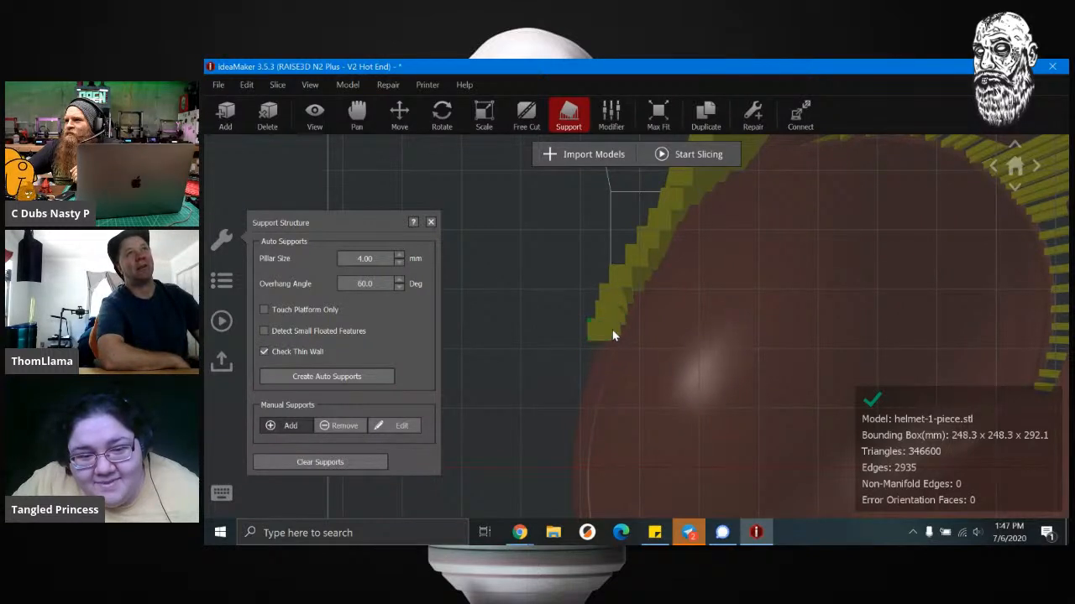
{"action": "left_click", "coordinate": [612, 344]}
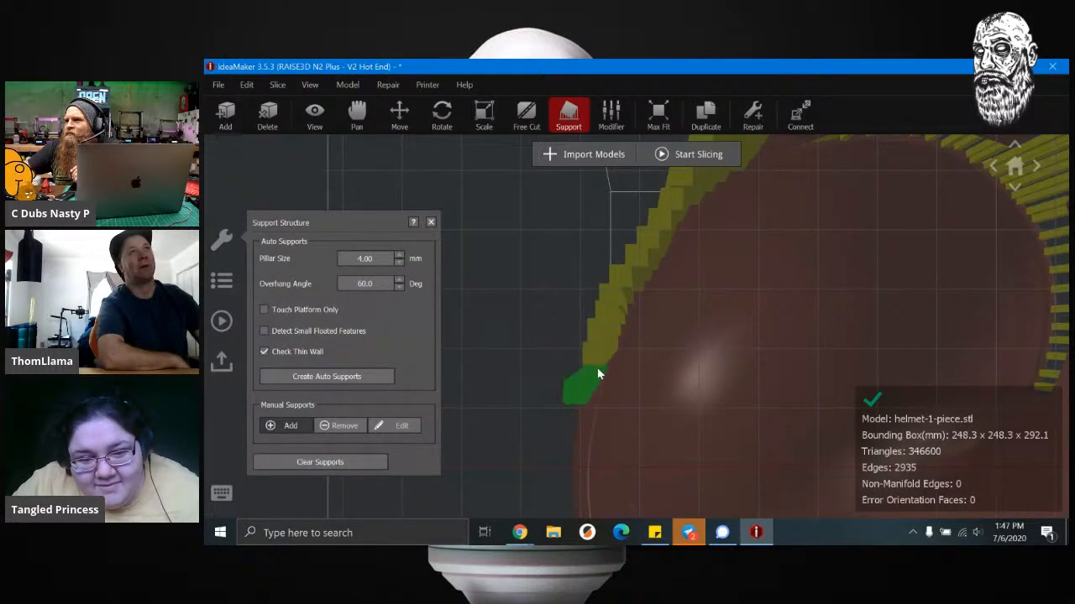
{"action": "left_click", "coordinate": [607, 366]}
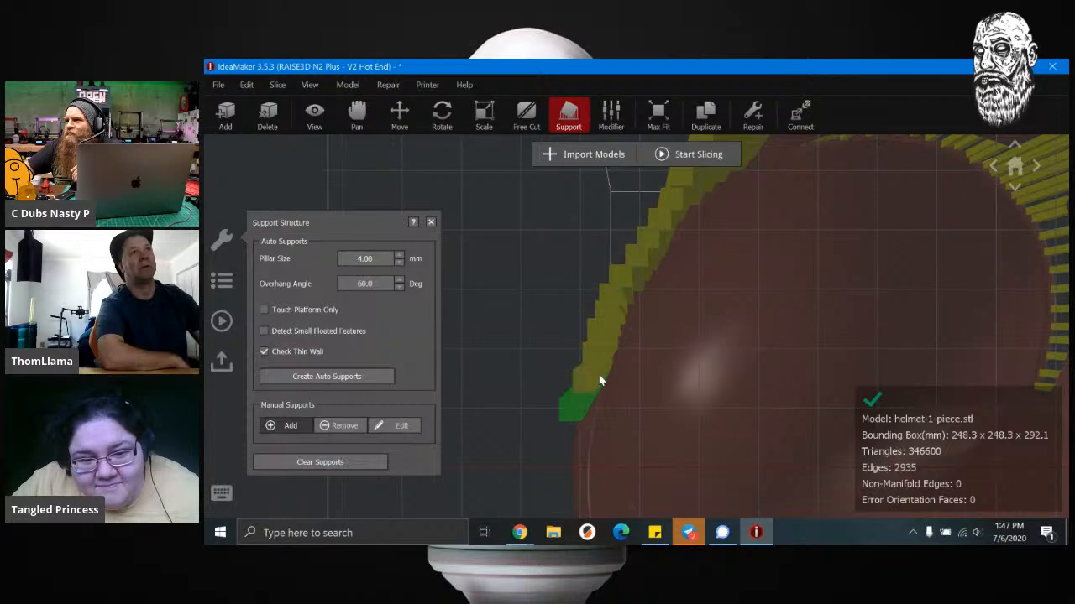
{"action": "left_click", "coordinate": [600, 377]}
Step: From the underside view, continue the 4 mm pillar row where the side rim turns into the helmet's rear rim
{"action": "right_click_drag", "start_coordinate": [674, 375], "coordinate": [828, 391]}
{"action": "middle_click_drag", "start_coordinate": [818, 383], "coordinate": [774, 391]}
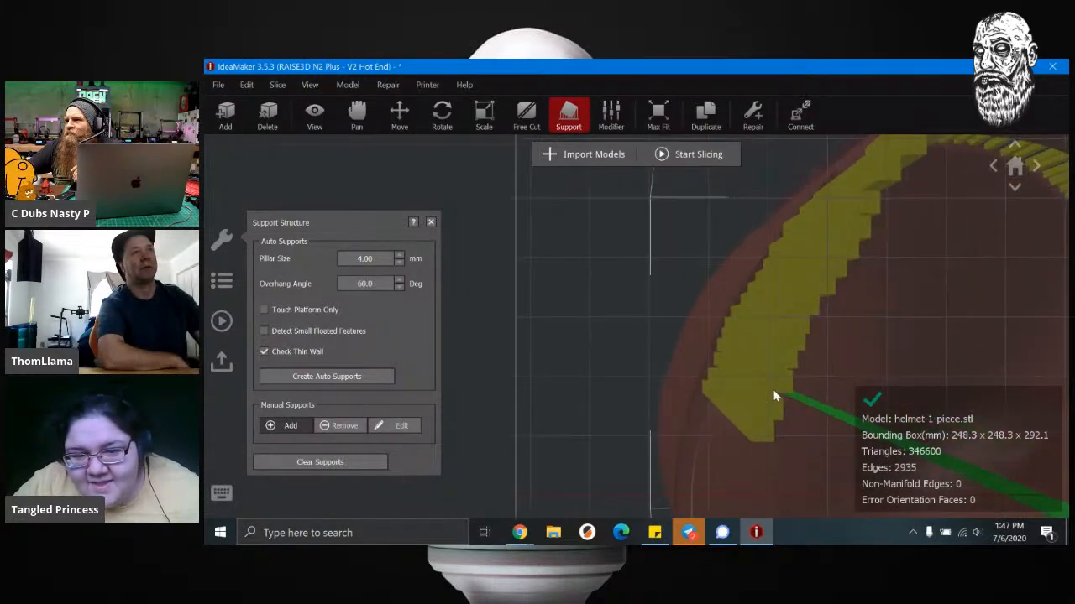
{"action": "scroll", "coordinate": [773, 391], "scroll_direction": "up", "scroll_amount": 1}
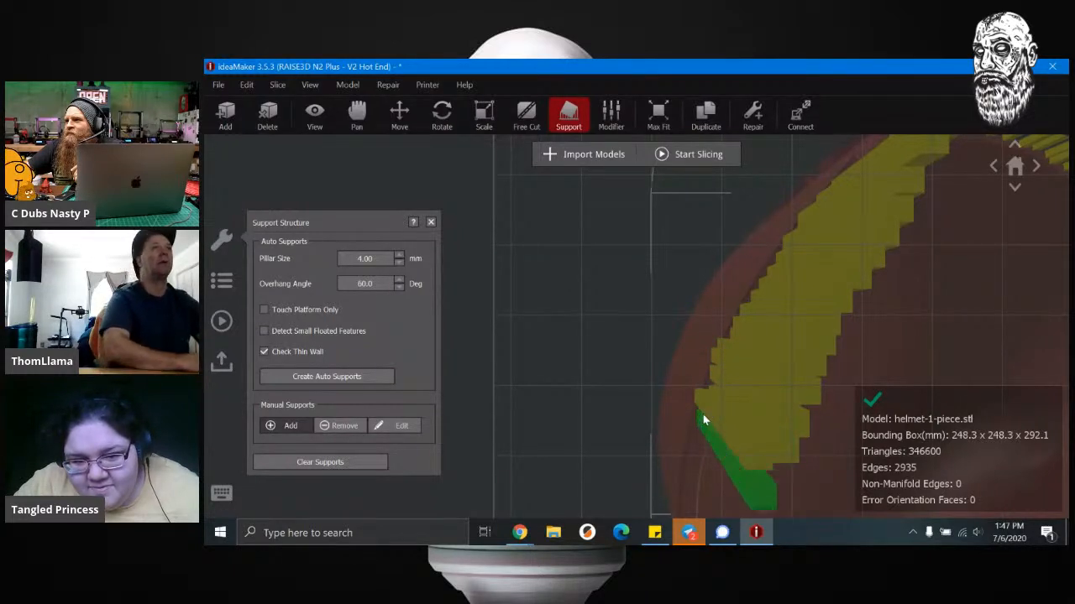
{"action": "scroll", "coordinate": [700, 418], "scroll_direction": "down", "scroll_amount": 2}
{"action": "scroll", "coordinate": [663, 373], "scroll_direction": "up", "scroll_amount": 3}
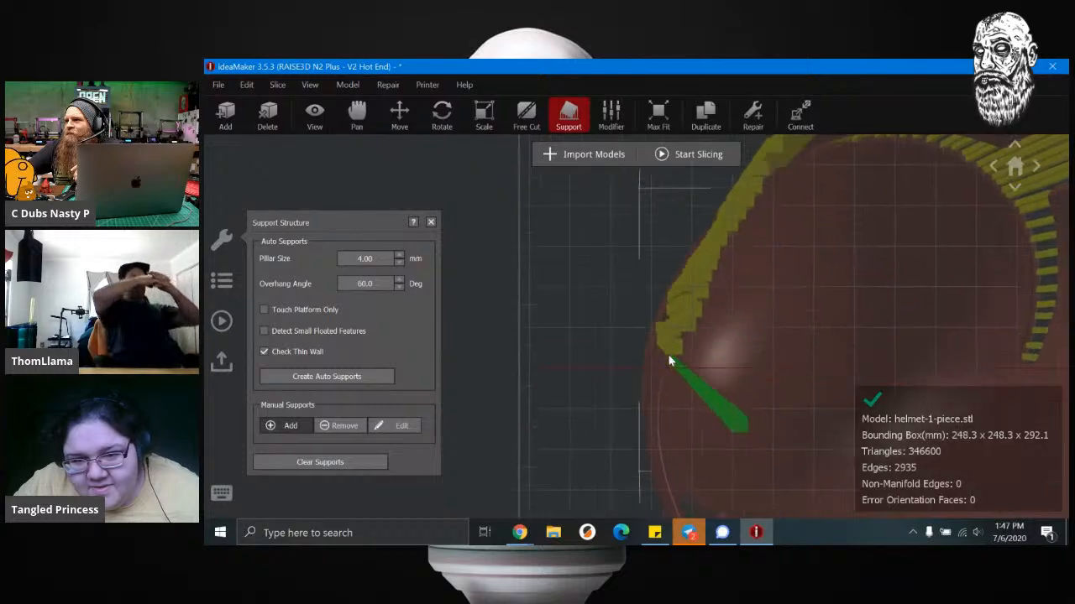
{"action": "right_click_drag", "start_coordinate": [658, 377], "coordinate": [615, 366]}
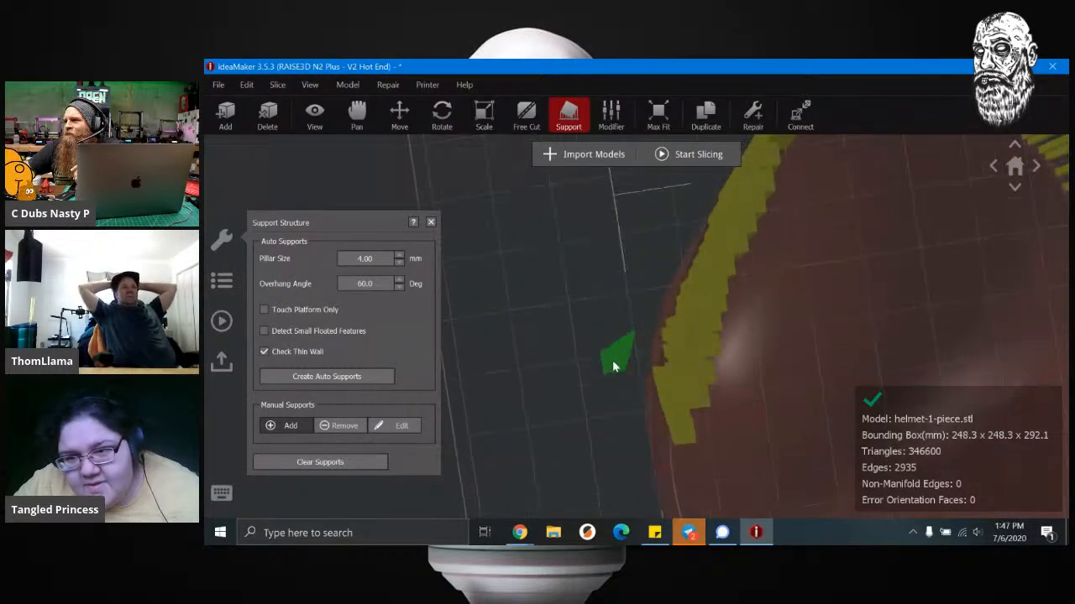
{"action": "left_click", "coordinate": [1015, 188]}
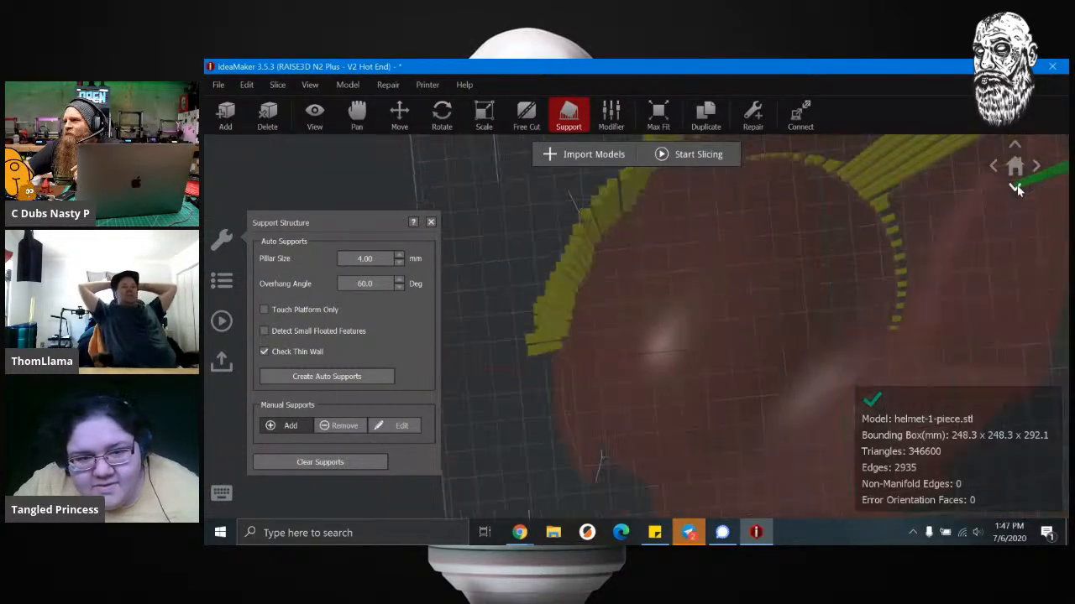
{"action": "mouse_move", "coordinate": [557, 352]}
{"action": "middle_mouse_down"}
{"action": "mouse_move", "coordinate": [612, 305]}
{"action": "mouse_move", "coordinate": [714, 260]}
{"action": "middle_mouse_up"}
{"action": "middle_click_drag", "start_coordinate": [575, 318], "coordinate": [705, 275]}
{"action": "scroll", "coordinate": [633, 328], "scroll_direction": "up", "scroll_amount": 6}
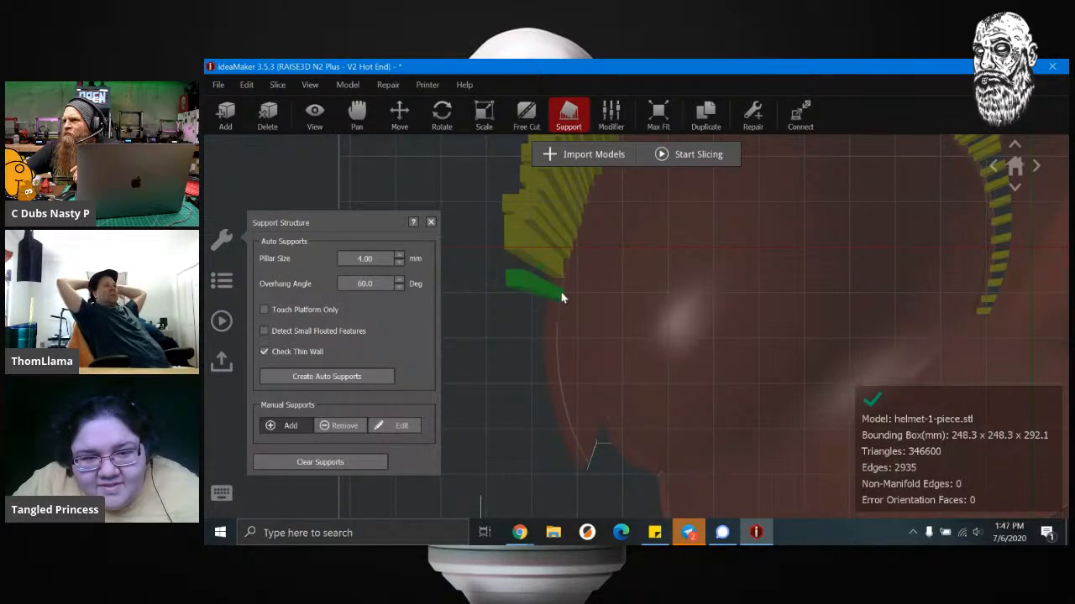
{"action": "left_click", "coordinate": [558, 283]}
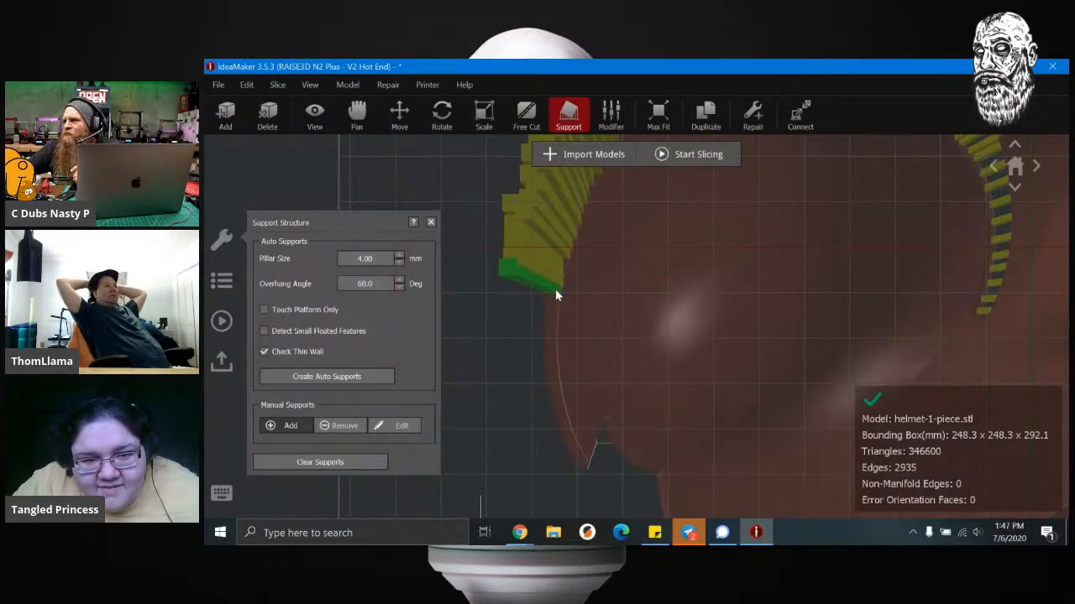
{"action": "left_click", "coordinate": [556, 290]}
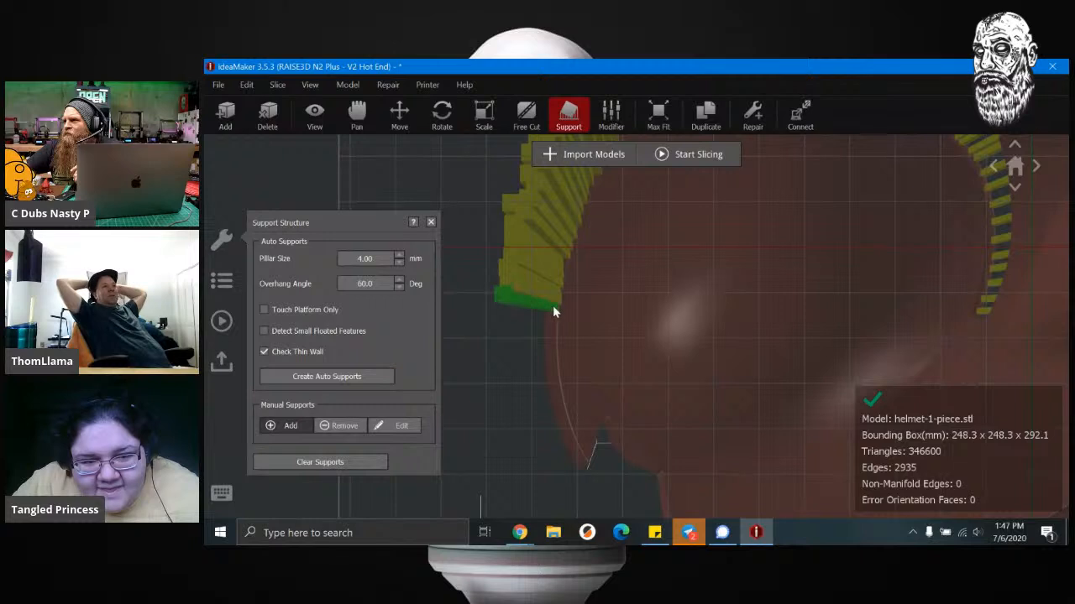
{"action": "left_click", "coordinate": [554, 309]}
{"action": "left_click", "coordinate": [553, 313]}
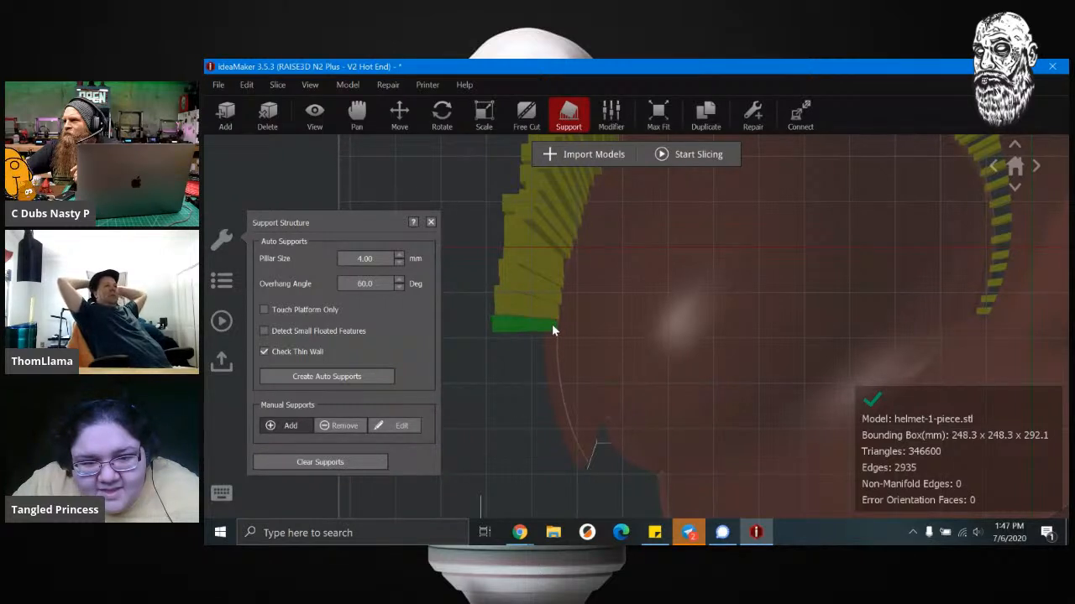
Step: Place closely spaced 4 mm pillars along the nearly straight stretch of the helmet's rear rim
{"action": "left_click", "coordinate": [551, 324]}
{"action": "left_click", "coordinate": [552, 333]}
{"action": "left_click", "coordinate": [552, 345]}
{"action": "left_click", "coordinate": [551, 354]}
{"action": "left_click", "coordinate": [553, 370]}
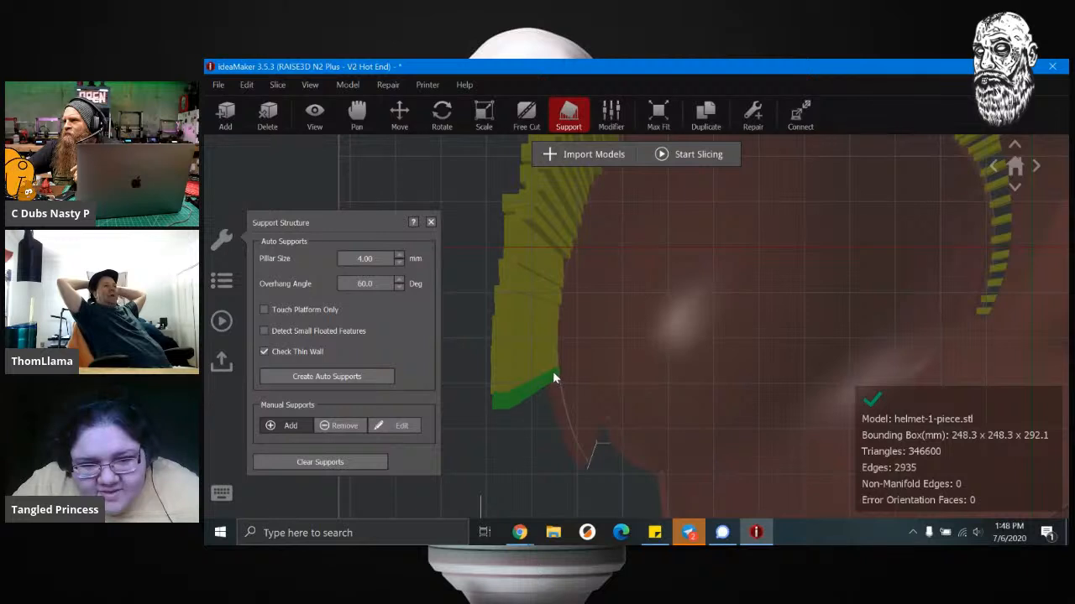
{"action": "left_click", "coordinate": [555, 377]}
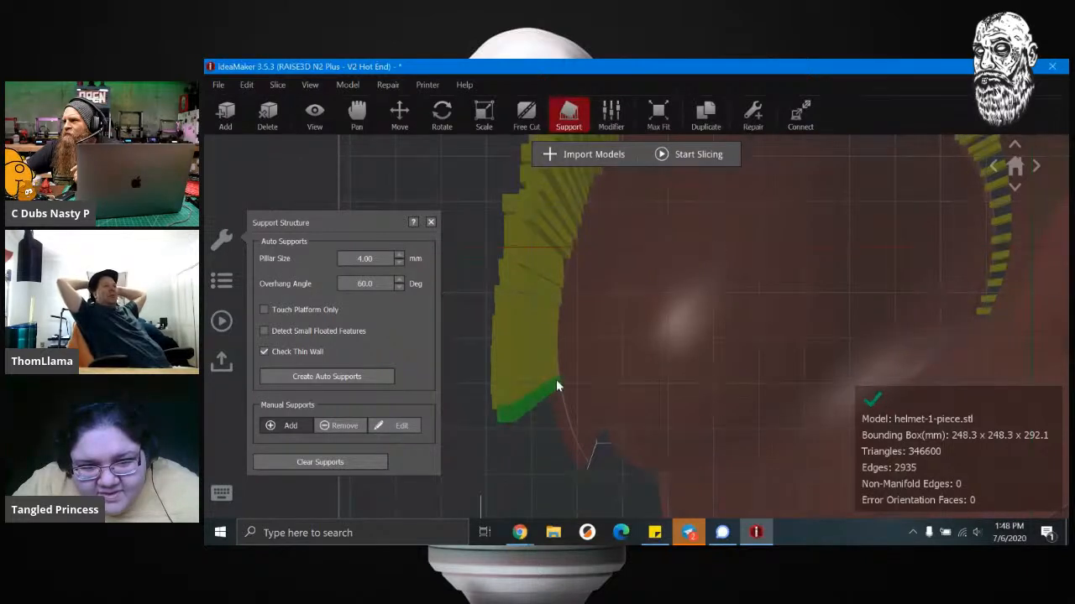
Step: Carry the 4 mm pillar row around the inward bend at the end of the rear rim's straight stretch
{"action": "left_click", "coordinate": [555, 379]}
{"action": "left_click", "coordinate": [555, 391]}
{"action": "left_click", "coordinate": [561, 405]}
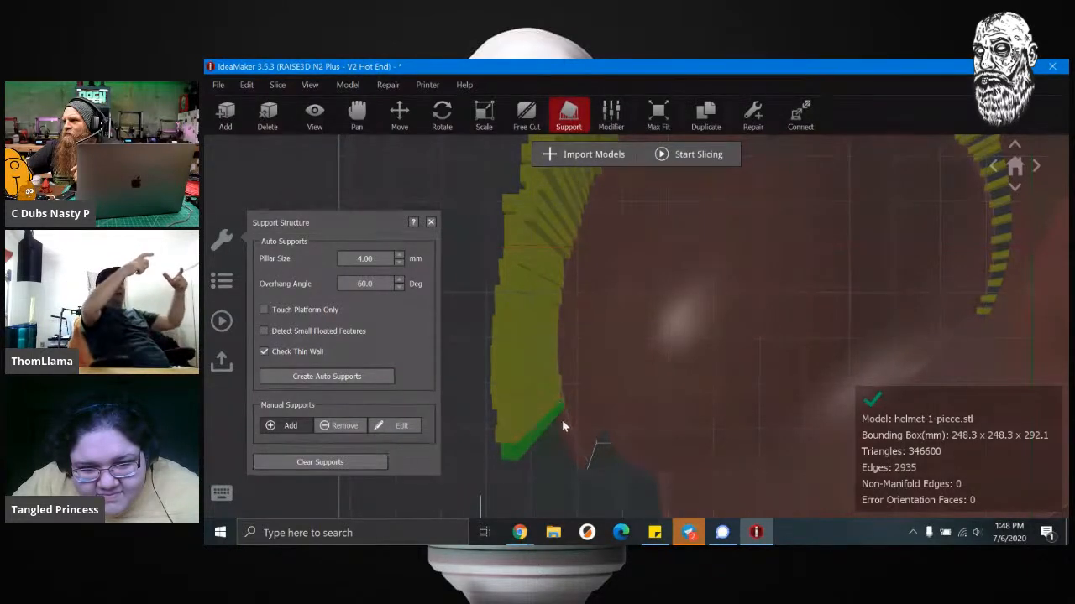
{"action": "left_click", "coordinate": [562, 411]}
{"action": "left_click", "coordinate": [565, 423]}
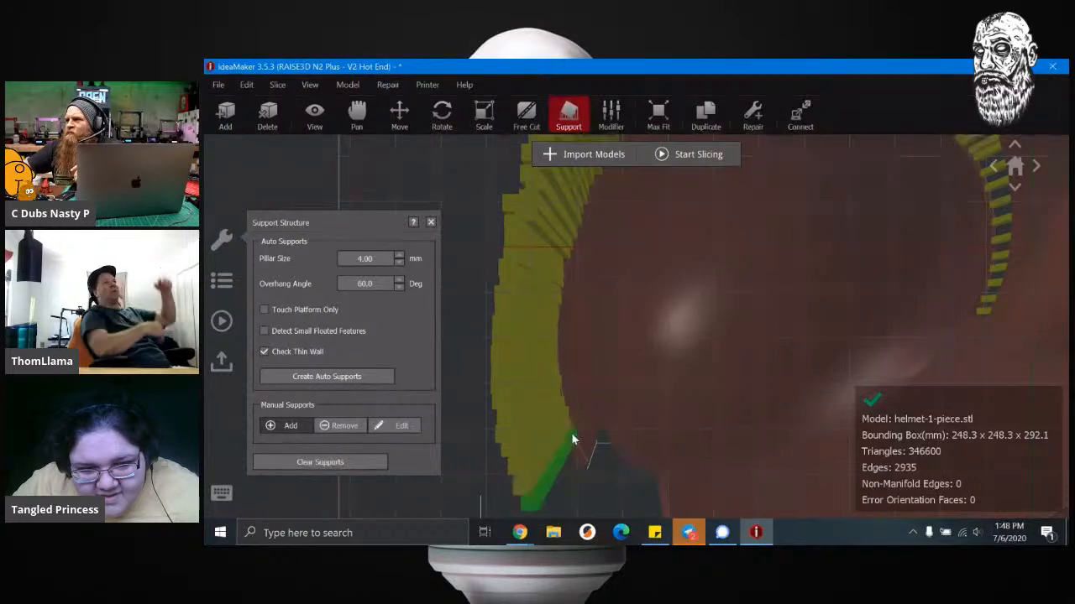
{"action": "left_click", "coordinate": [571, 440]}
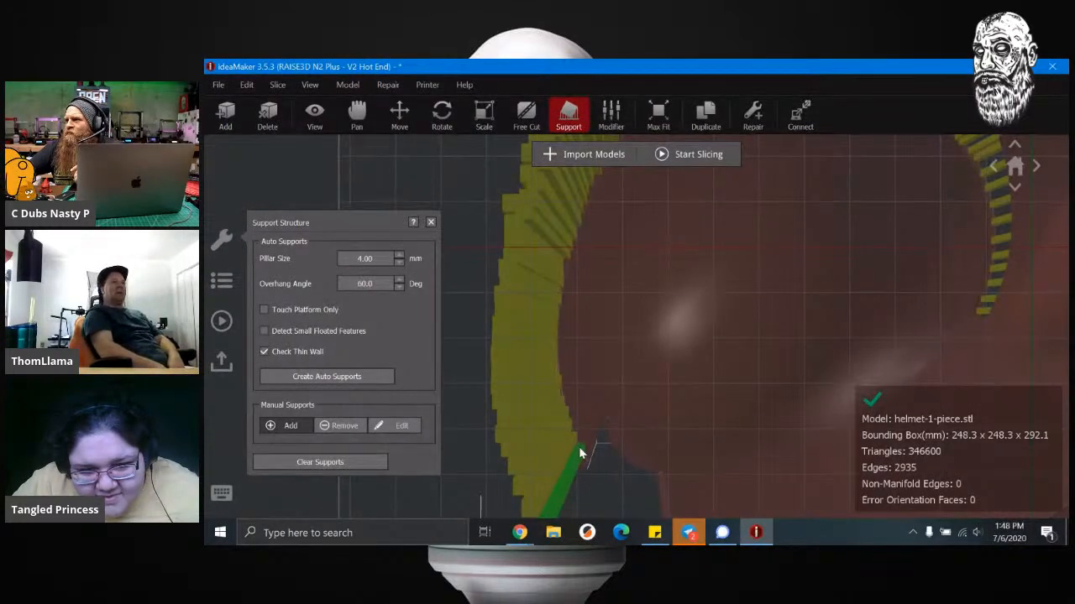
{"action": "left_click", "coordinate": [580, 449]}
Step: Extend the 4 mm pillar row past the bend onto the diagonal part of the rear rim
{"action": "scroll", "coordinate": [604, 468], "scroll_direction": "up", "scroll_amount": 1}
{"action": "scroll", "coordinate": [602, 480], "scroll_direction": "down", "scroll_amount": 6}
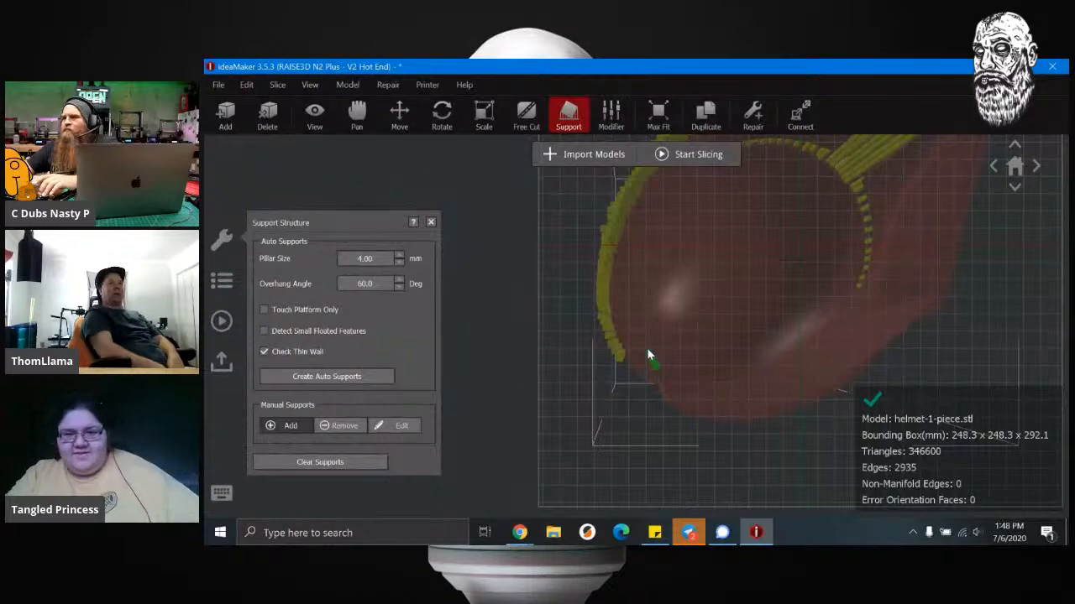
{"action": "scroll", "coordinate": [615, 405], "scroll_direction": "down", "scroll_amount": 1}
{"action": "scroll", "coordinate": [616, 408], "scroll_direction": "up", "scroll_amount": 5}
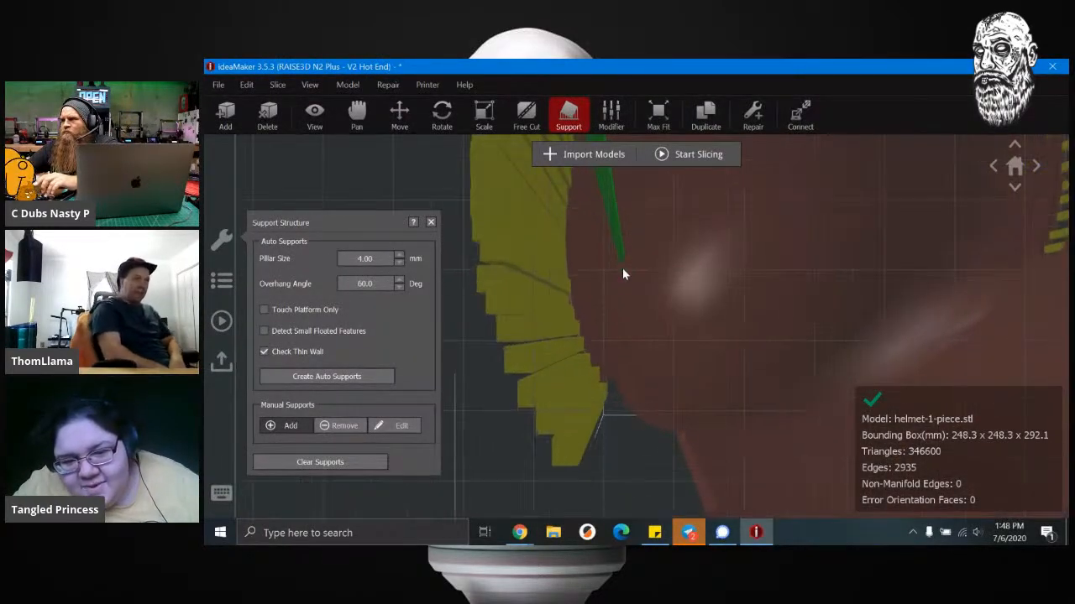
{"action": "left_click", "coordinate": [626, 380]}
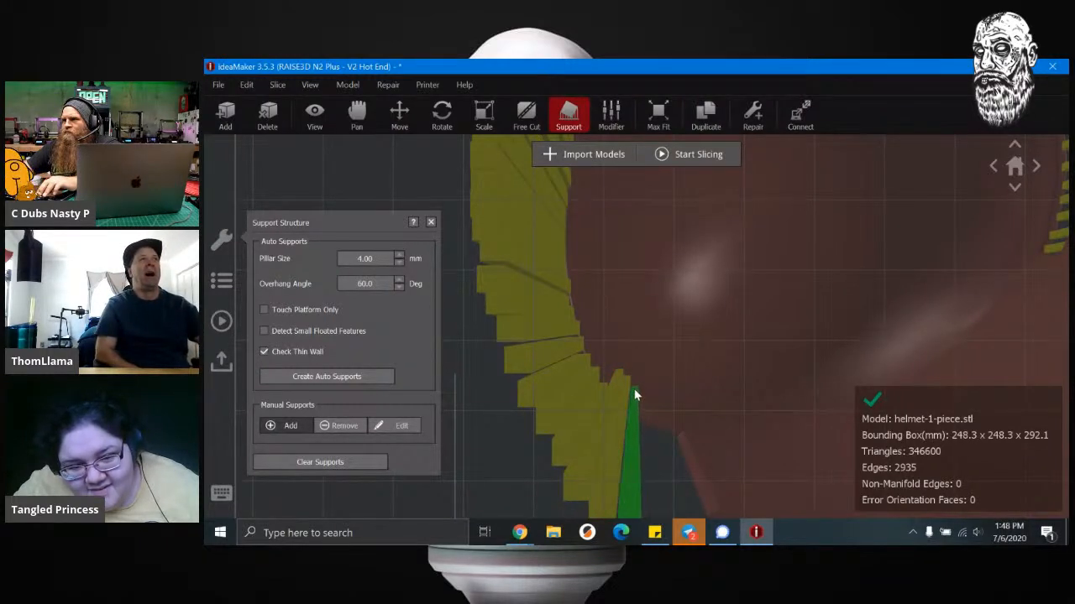
{"action": "left_click", "coordinate": [634, 391]}
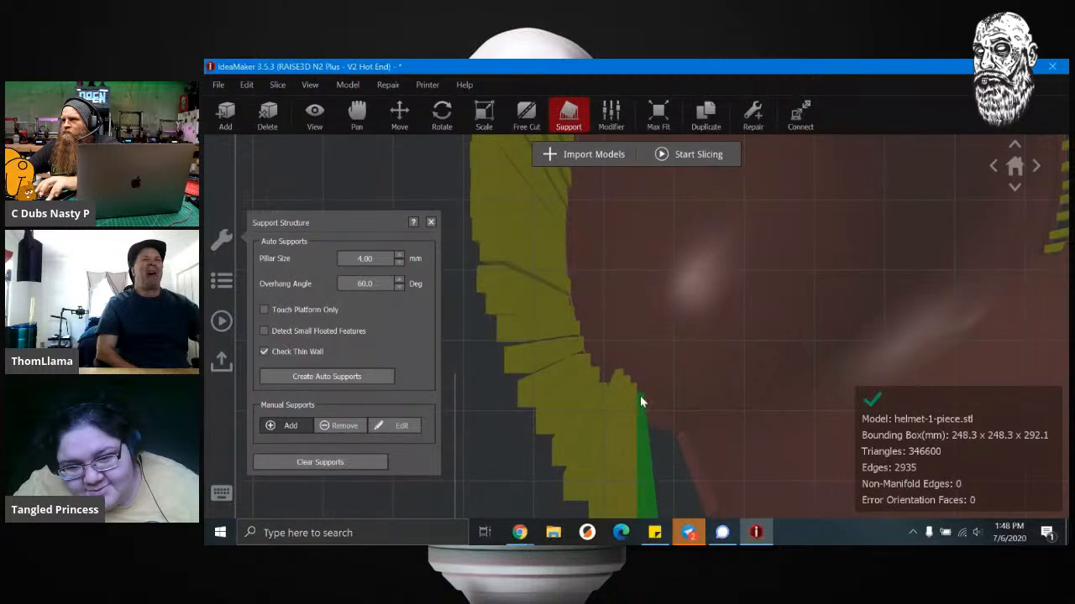
{"action": "left_click", "coordinate": [650, 409]}
Step: Continue the adjacent 4 mm pillars along the thin diagonal rim edge towards the helmet's opposite side
{"action": "right_click_drag", "start_coordinate": [657, 418], "coordinate": [599, 251]}
{"action": "scroll", "coordinate": [599, 256], "scroll_direction": "up", "scroll_amount": 2}
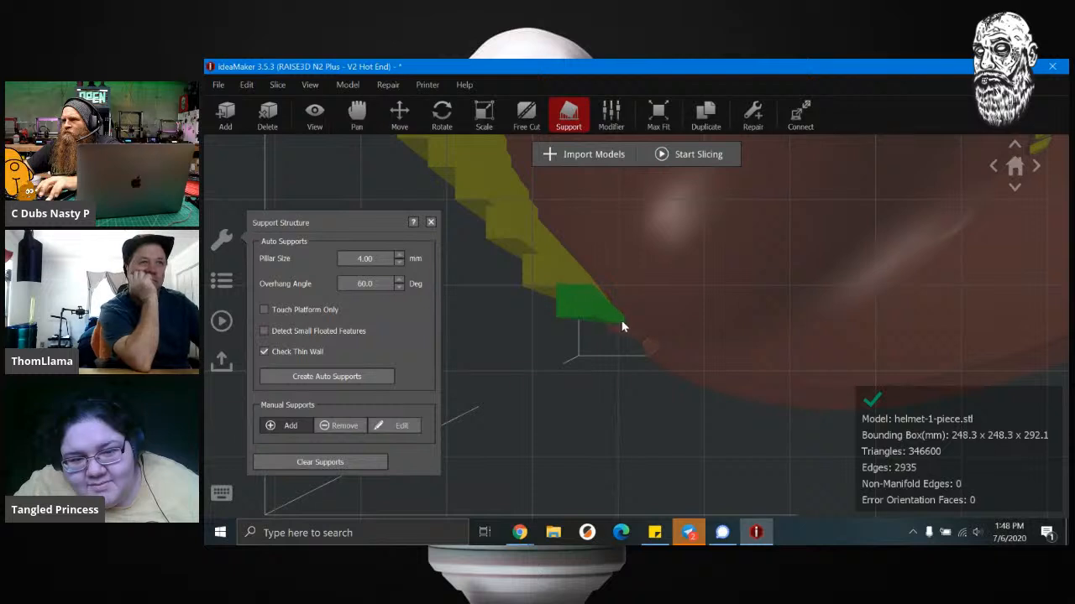
{"action": "left_click", "coordinate": [621, 325]}
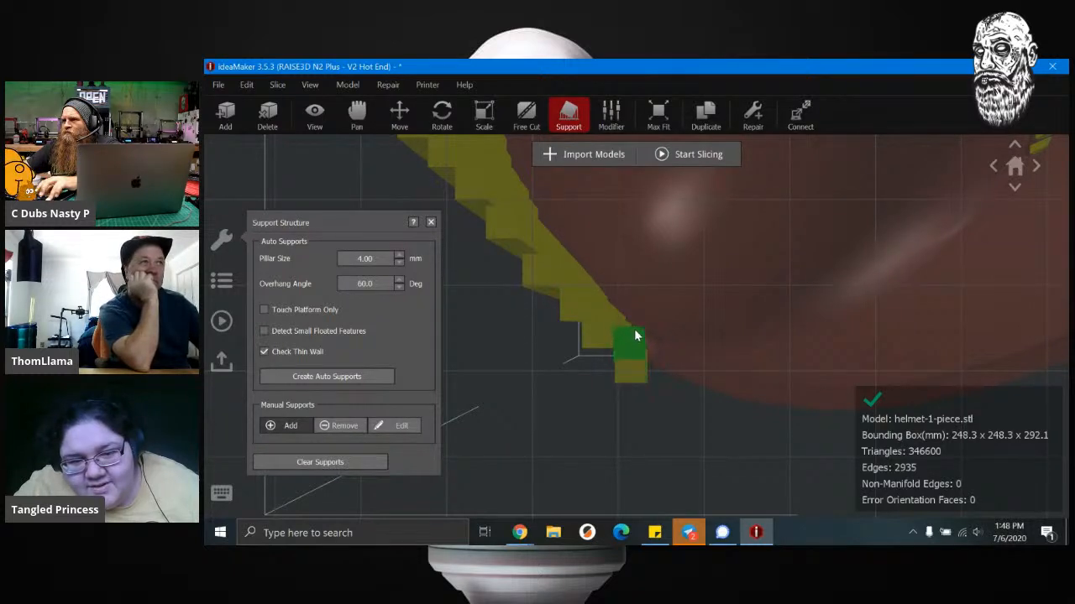
{"action": "left_click", "coordinate": [636, 339]}
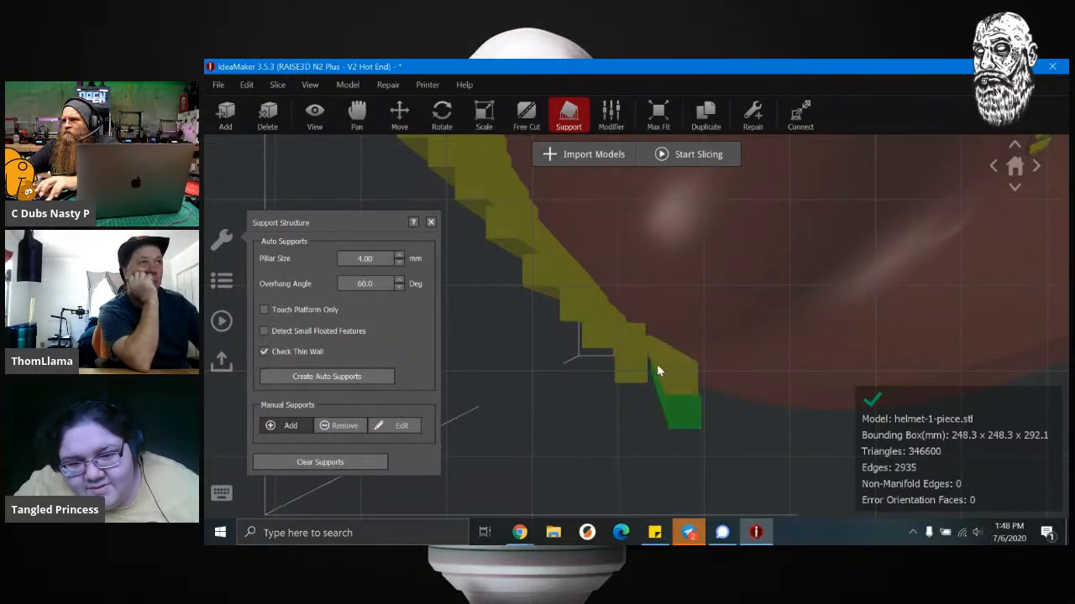
{"action": "left_click", "coordinate": [653, 370]}
{"action": "right_click_drag", "start_coordinate": [704, 408], "coordinate": [668, 361]}
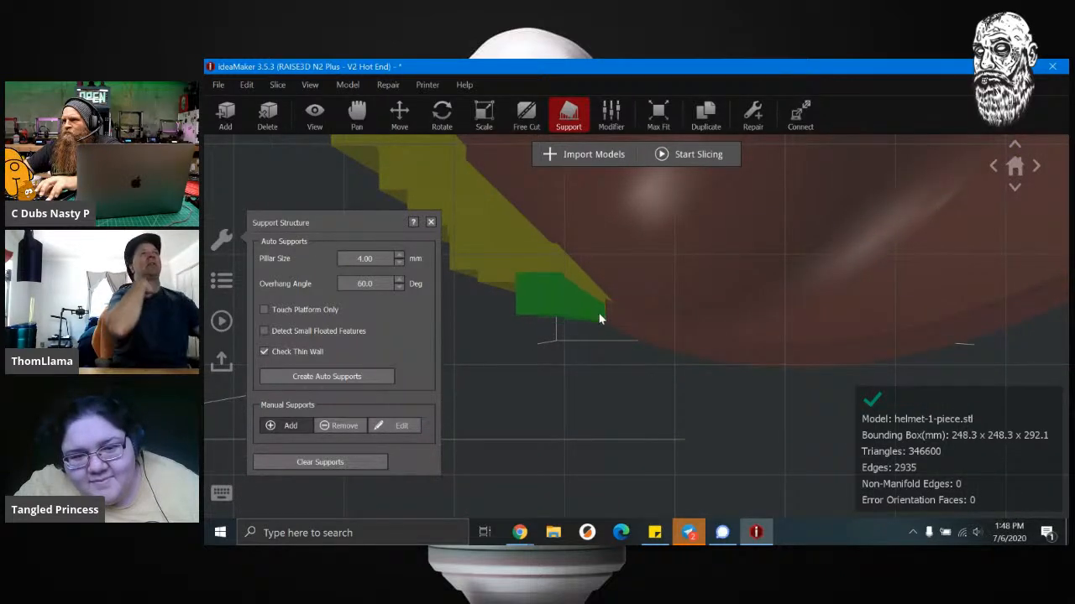
{"action": "left_click", "coordinate": [611, 316]}
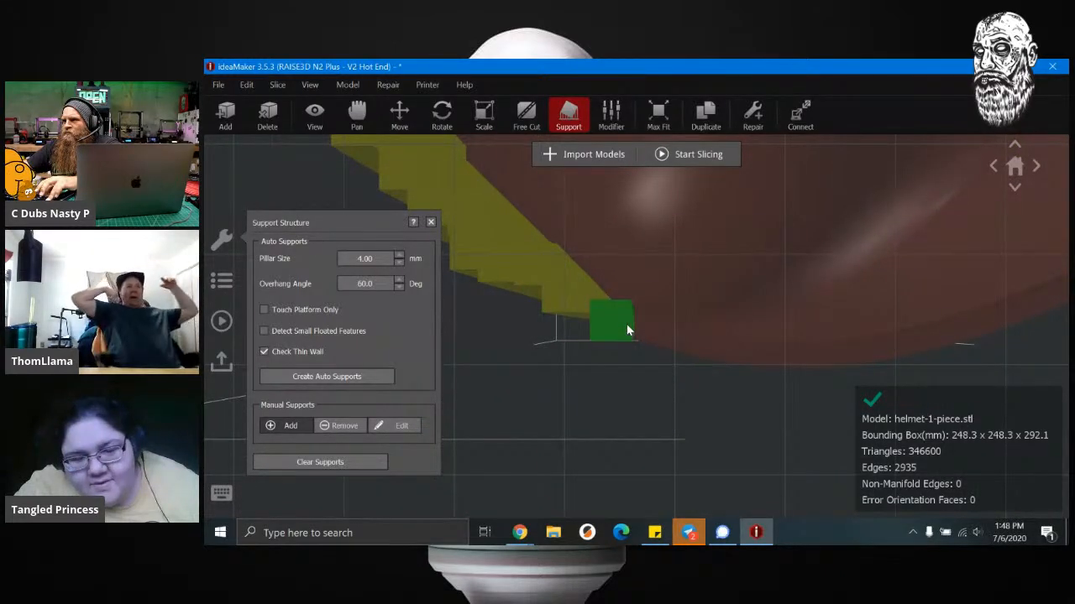
{"action": "left_click", "coordinate": [629, 328]}
Step: Inspect the row's end on the thin rim up close and add another 4 mm pillar beside the last one
{"action": "mouse_move", "coordinate": [660, 341]}
{"action": "right_mouse_down"}
{"action": "mouse_move", "coordinate": [669, 381]}
{"action": "mouse_move", "coordinate": [679, 339]}
{"action": "mouse_move", "coordinate": [664, 338]}
{"action": "mouse_move", "coordinate": [697, 358]}
{"action": "mouse_move", "coordinate": [661, 353]}
{"action": "right_mouse_up"}
{"action": "scroll", "coordinate": [665, 353], "scroll_direction": "up", "scroll_amount": 4}
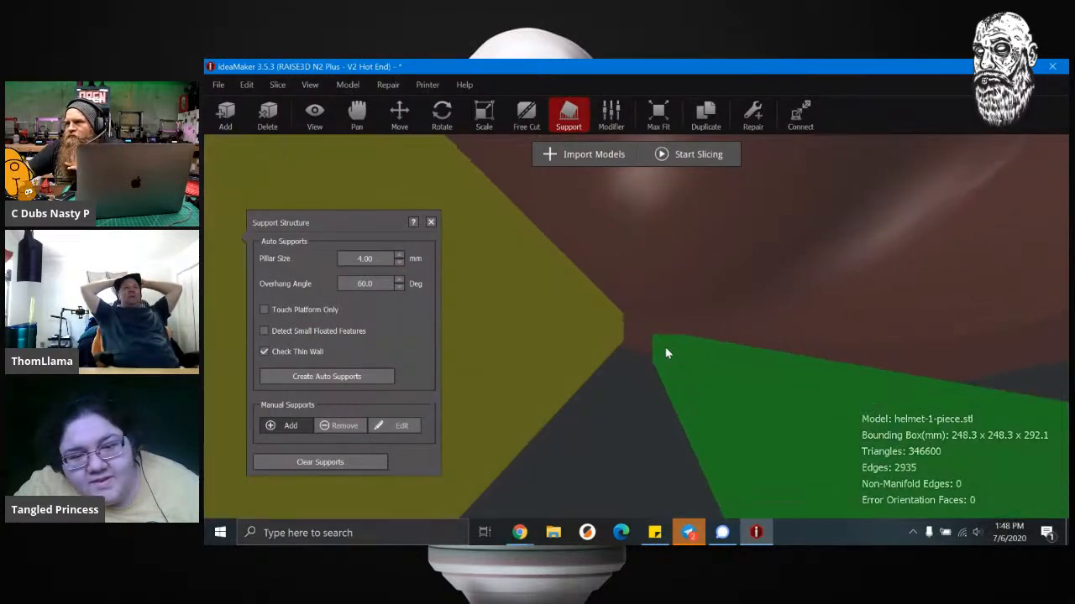
{"action": "scroll", "coordinate": [665, 353], "scroll_direction": "down", "scroll_amount": 5}
{"action": "right_click_drag", "start_coordinate": [650, 363], "coordinate": [672, 329]}
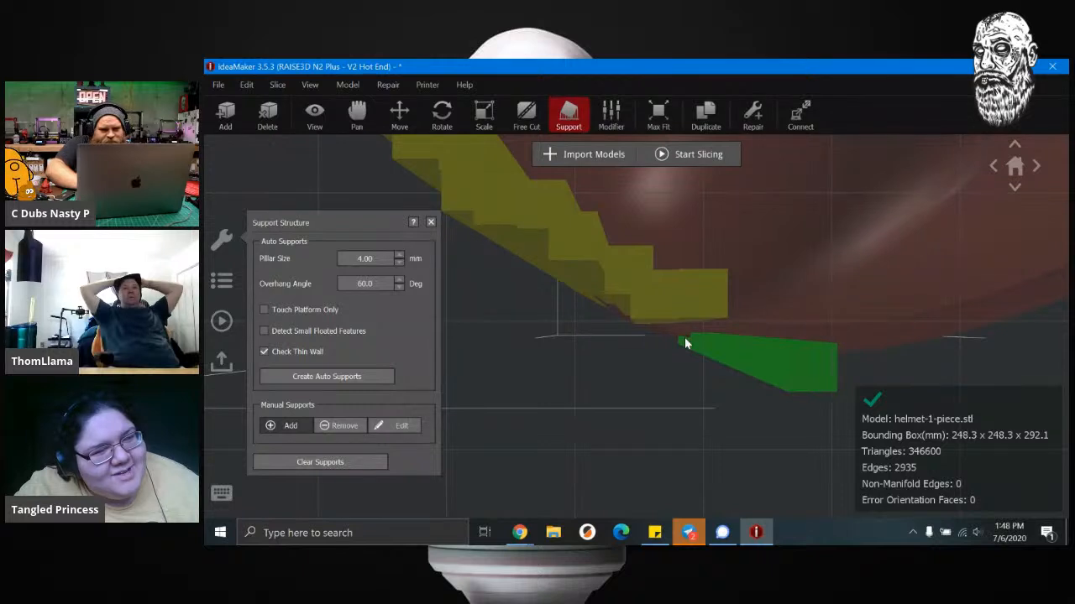
{"action": "right_click_drag", "start_coordinate": [678, 338], "coordinate": [665, 340]}
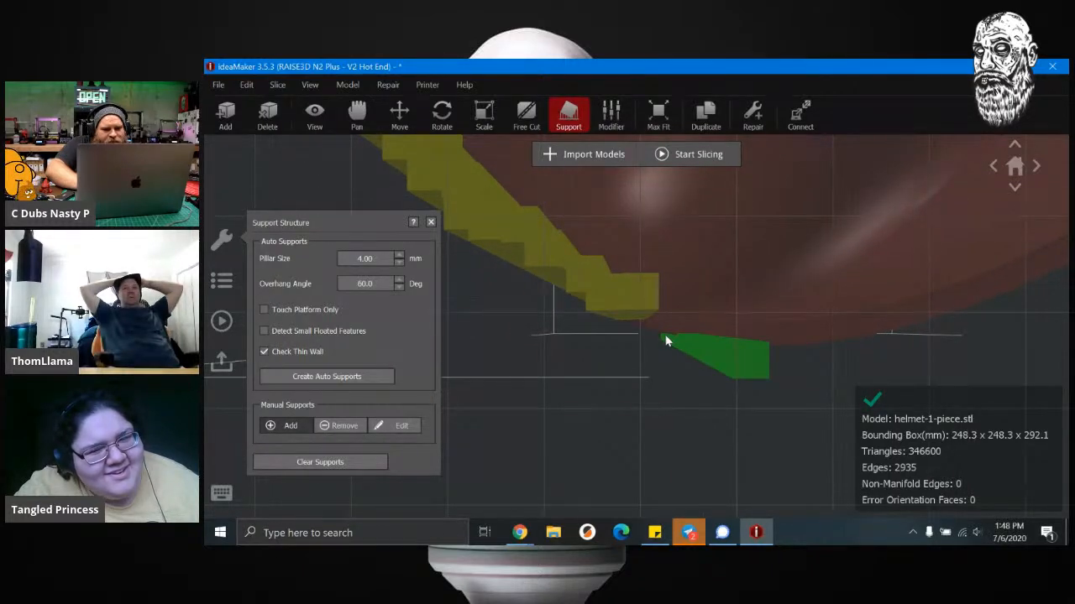
{"action": "scroll", "coordinate": [665, 340], "scroll_direction": "up", "scroll_amount": 1}
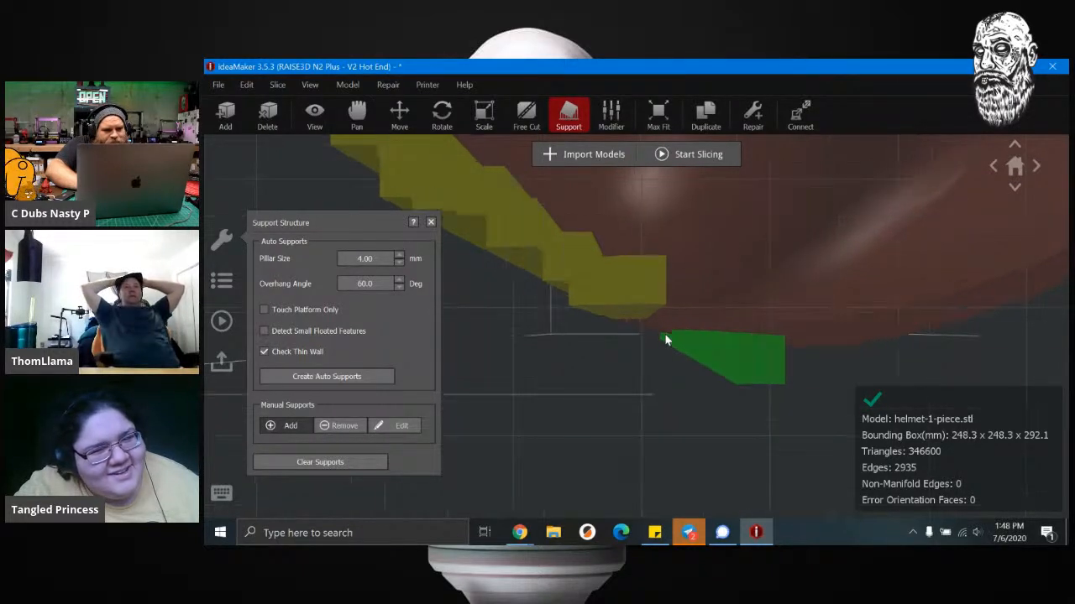
{"action": "scroll", "coordinate": [665, 340], "scroll_direction": "down", "scroll_amount": 1}
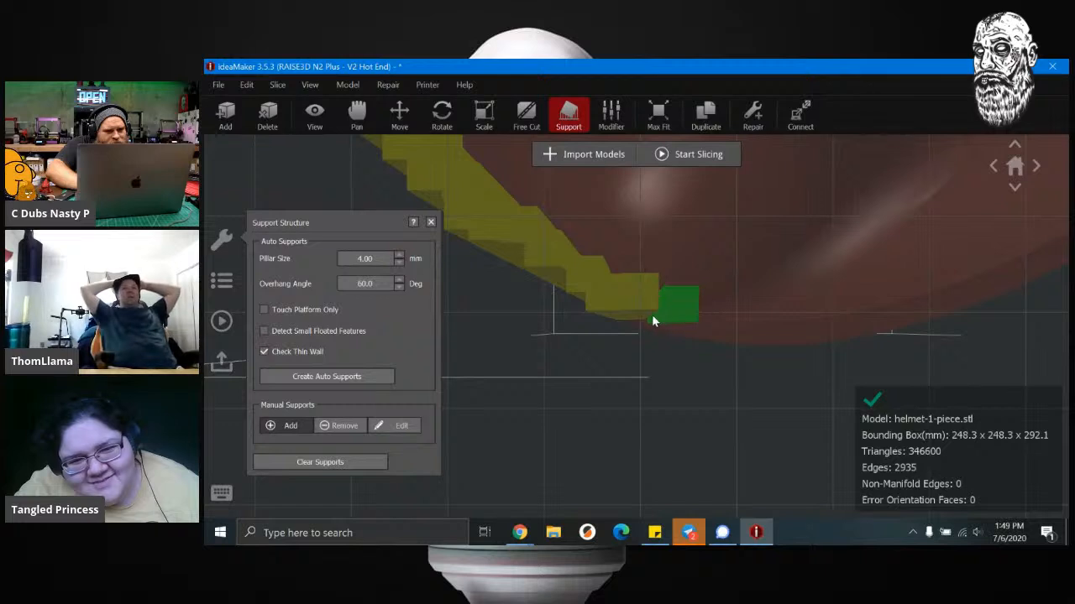
{"action": "scroll", "coordinate": [628, 345], "scroll_direction": "up", "scroll_amount": 1}
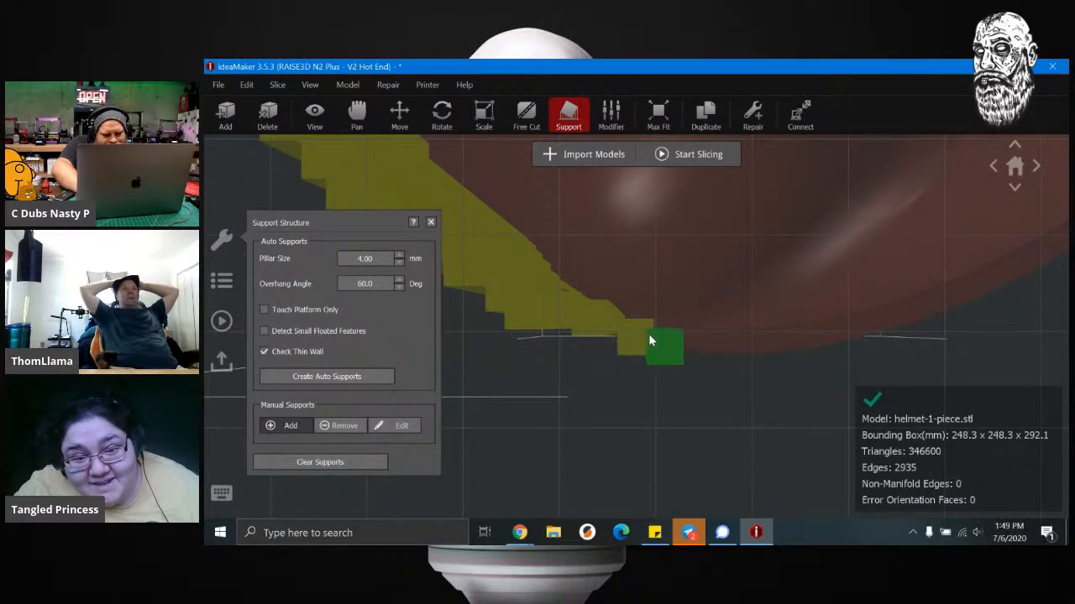
{"action": "left_click", "coordinate": [638, 333]}
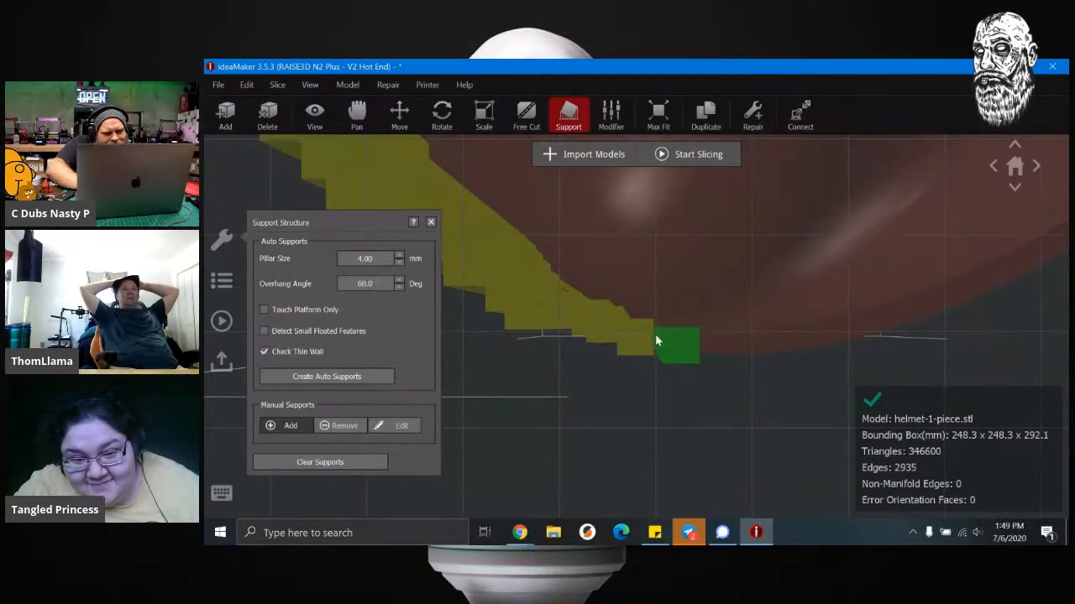
Step: Extend the 4 mm pillar row from its free end along the thin outer rim of the helmet
{"action": "left_click", "coordinate": [656, 335]}
{"action": "right_click_drag", "start_coordinate": [678, 361], "coordinate": [657, 406]}
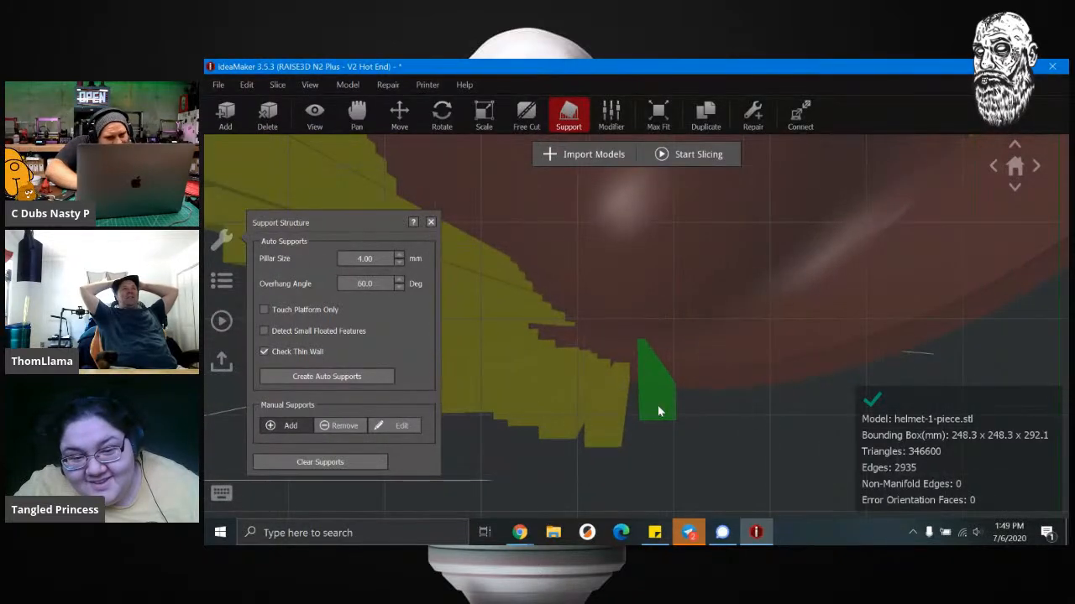
{"action": "left_click", "coordinate": [645, 427]}
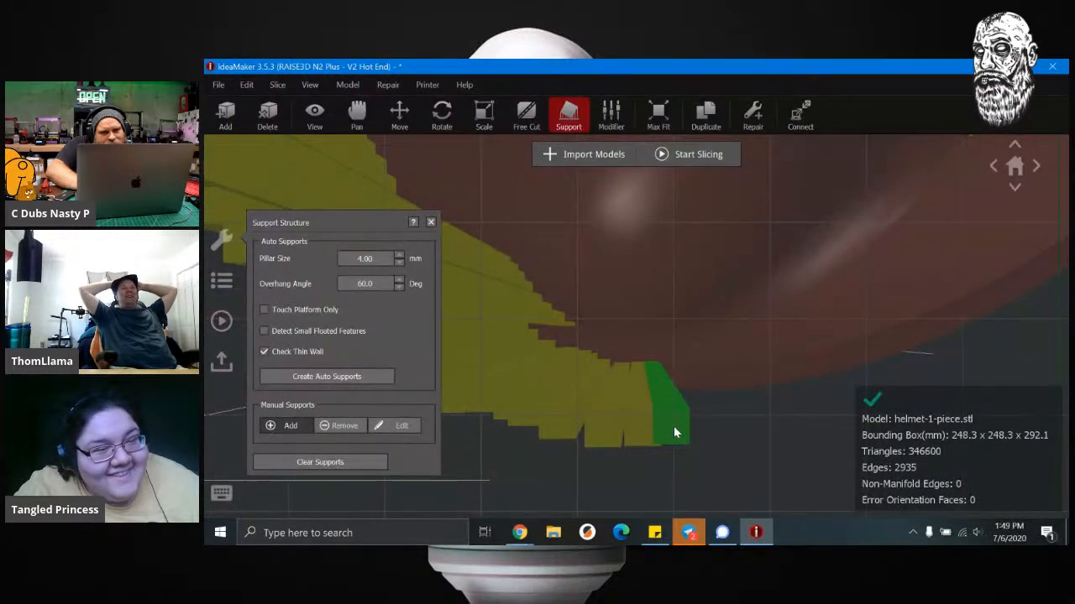
{"action": "right_click_drag", "start_coordinate": [680, 423], "coordinate": [652, 406]}
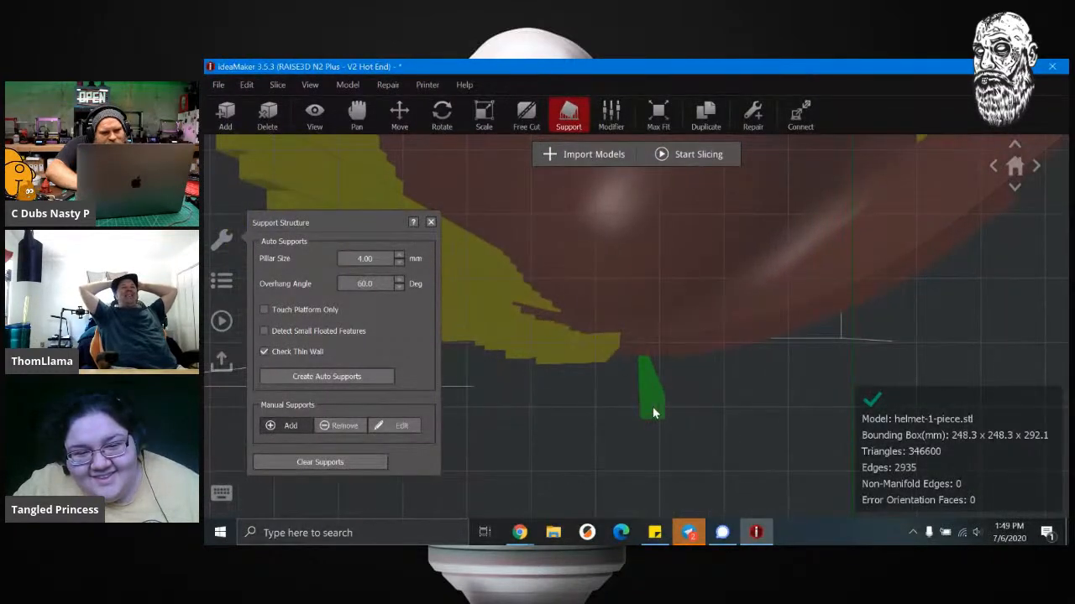
{"action": "scroll", "coordinate": [653, 408], "scroll_direction": "up", "scroll_amount": 1}
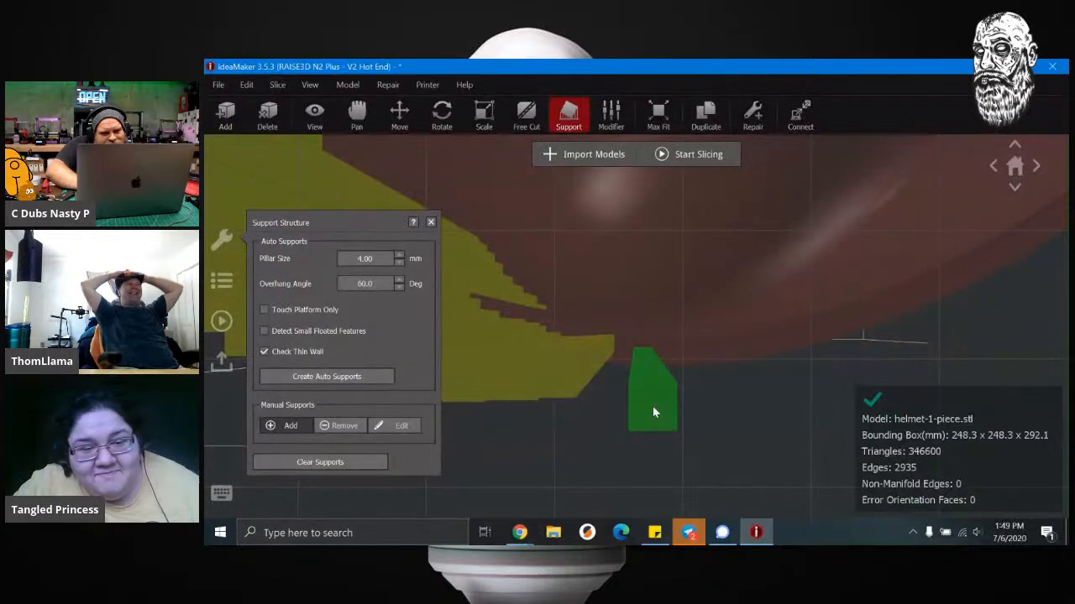
{"action": "left_click", "coordinate": [596, 380]}
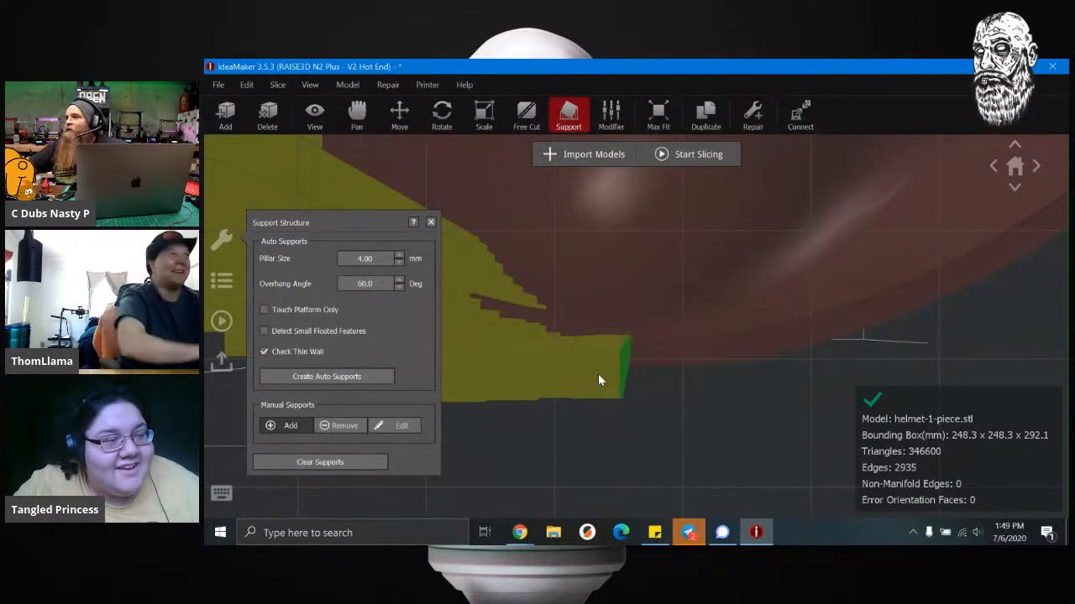
Step: Carry the adjacent 4 mm pillars on along the straight lower part of the thin rim
{"action": "left_click", "coordinate": [623, 384]}
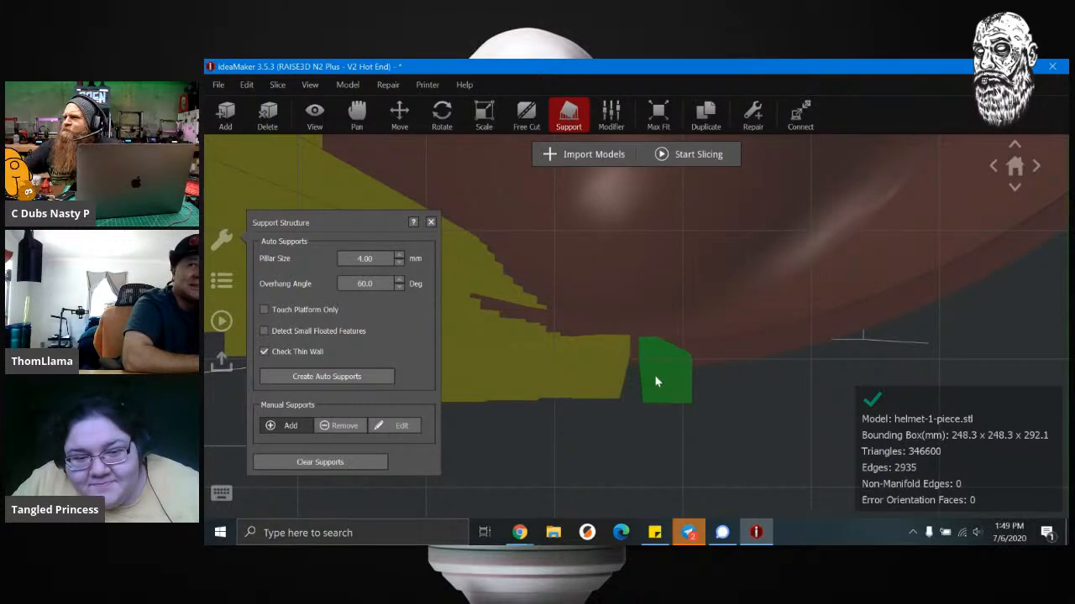
{"action": "left_click", "coordinate": [640, 378]}
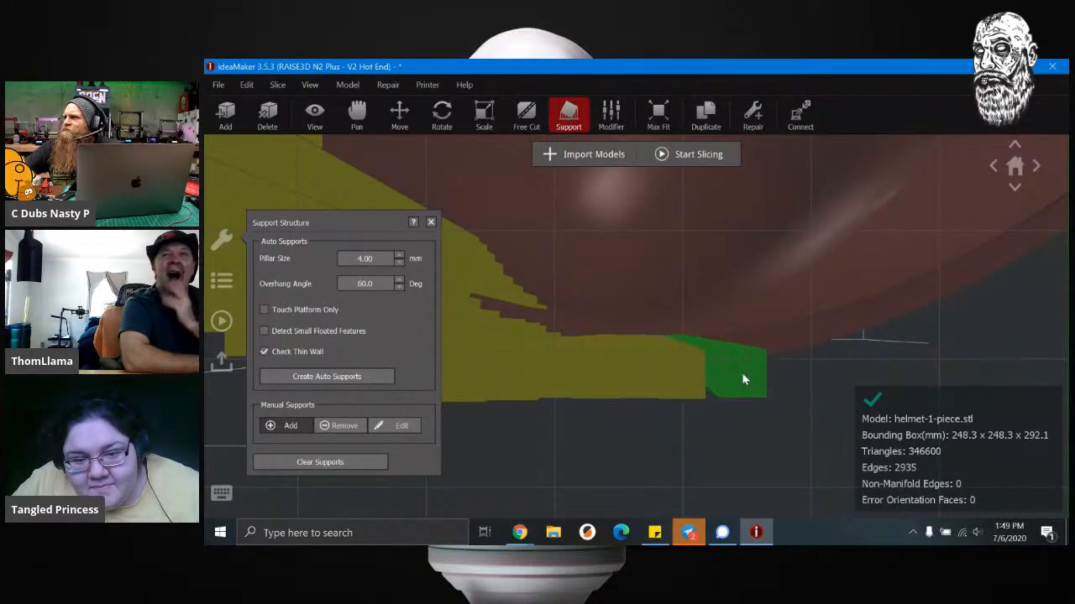
{"action": "left_click", "coordinate": [730, 374]}
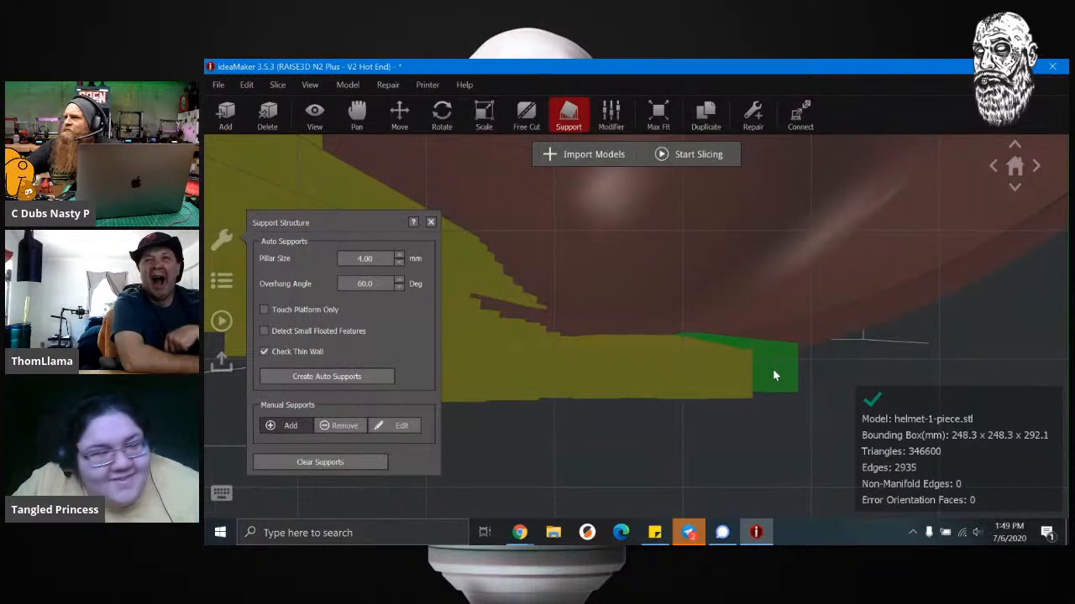
{"action": "right_click_drag", "start_coordinate": [782, 376], "coordinate": [714, 378]}
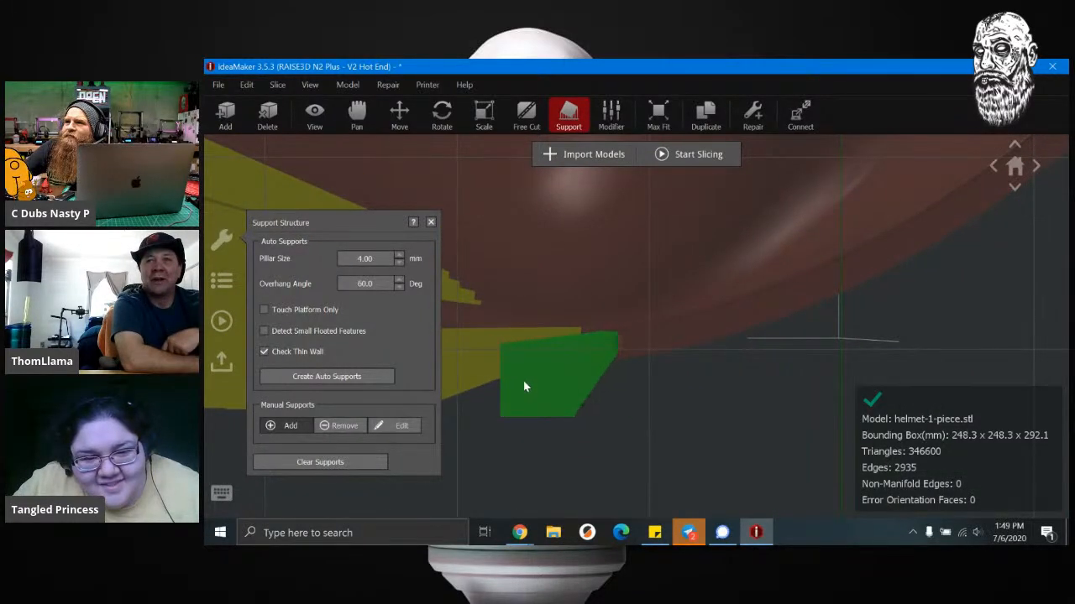
{"action": "left_click", "coordinate": [485, 381]}
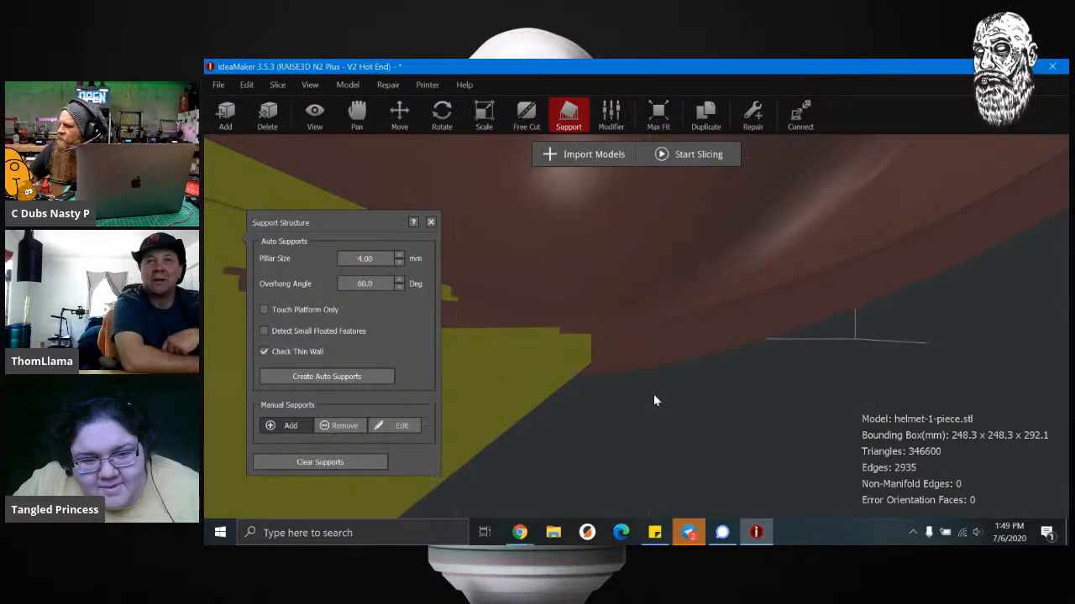
Step: Thicken the free end of the row with more 4 mm pillars alongside the ones on the thin rim
{"action": "scroll", "coordinate": [654, 395], "scroll_direction": "down", "scroll_amount": 4}
{"action": "right_click_drag", "start_coordinate": [670, 444], "coordinate": [717, 398]}
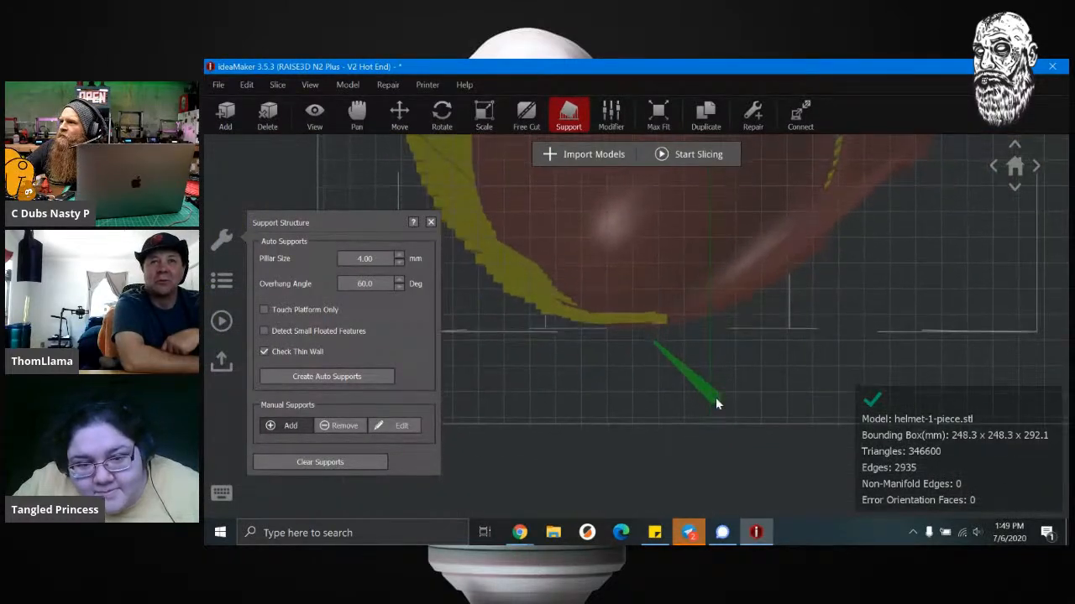
{"action": "scroll", "coordinate": [715, 397], "scroll_direction": "up", "scroll_amount": 2}
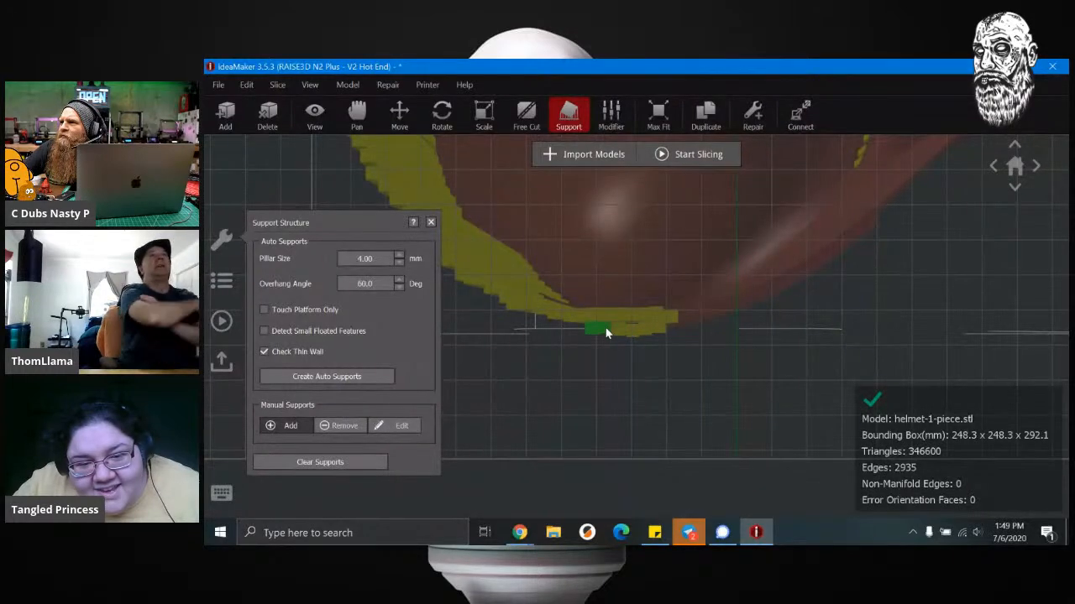
{"action": "scroll", "coordinate": [652, 358], "scroll_direction": "down", "scroll_amount": 3}
Step: Examine the pillar coverage around the whole rim and the row's free end up close
{"action": "scroll", "coordinate": [653, 370], "scroll_direction": "down", "scroll_amount": 7}
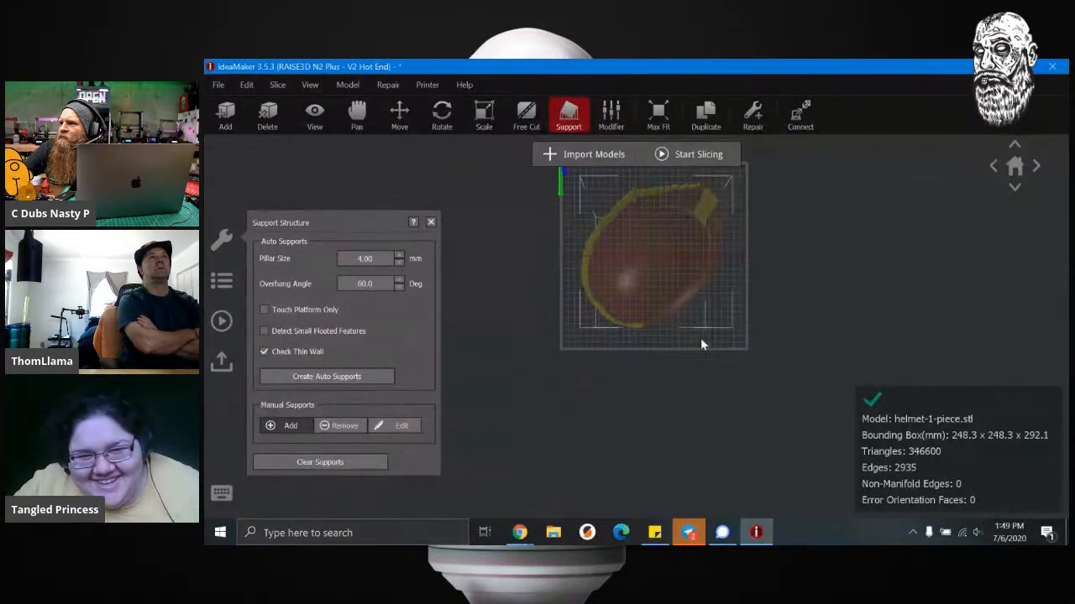
{"action": "scroll", "coordinate": [710, 360], "scroll_direction": "up", "scroll_amount": 3}
{"action": "scroll", "coordinate": [710, 360], "scroll_direction": "up", "scroll_amount": 1}
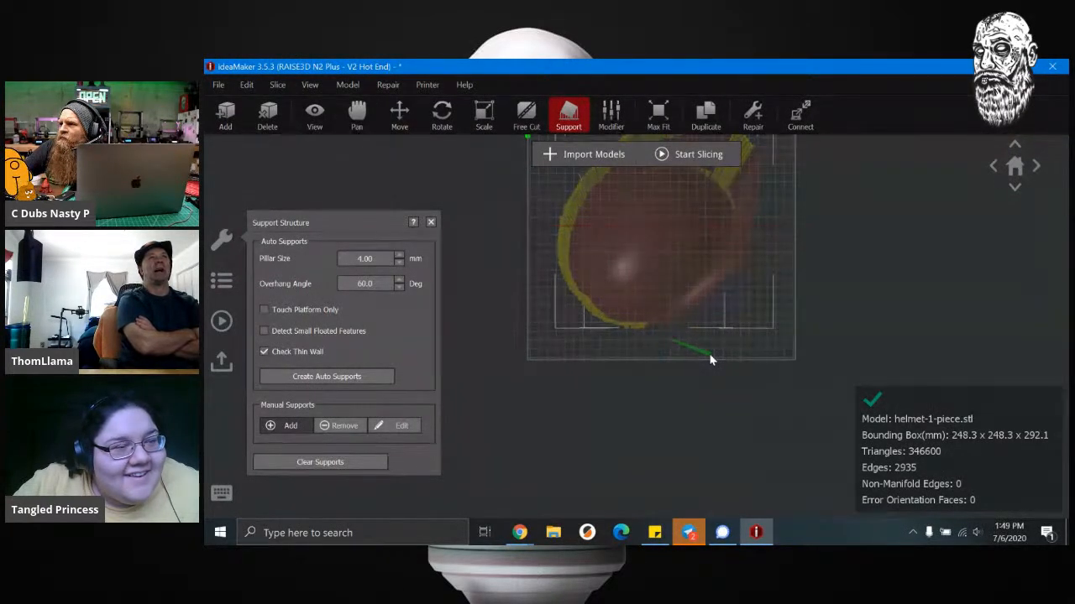
{"action": "scroll", "coordinate": [731, 218], "scroll_direction": "up", "scroll_amount": 1}
{"action": "scroll", "coordinate": [685, 285], "scroll_direction": "up", "scroll_amount": 1}
{"action": "middle_click_drag", "start_coordinate": [684, 285], "coordinate": [625, 342]}
{"action": "scroll", "coordinate": [624, 343], "scroll_direction": "up", "scroll_amount": 2}
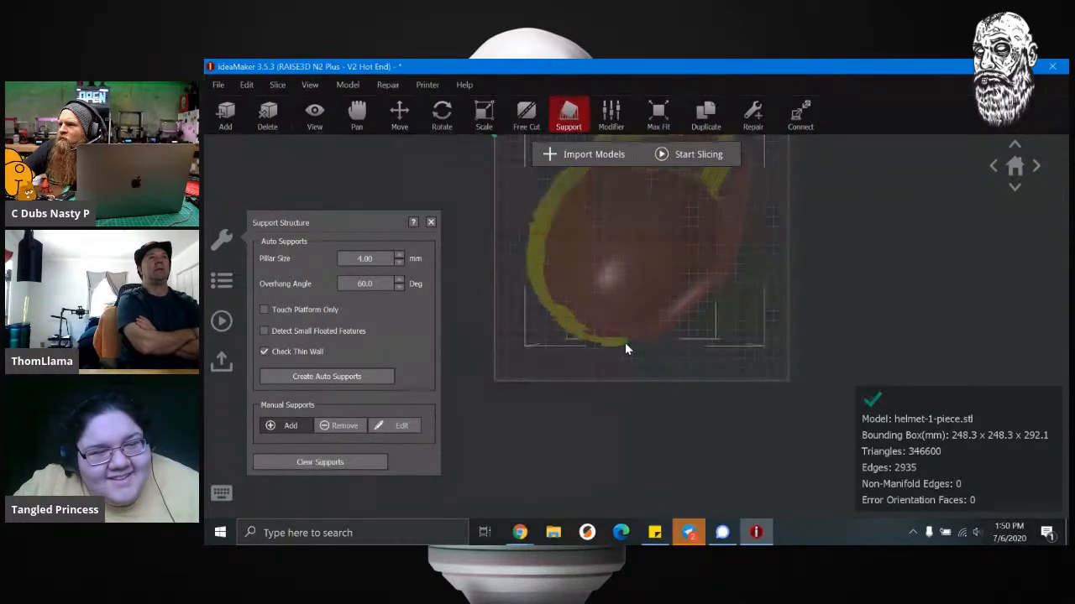
{"action": "scroll", "coordinate": [624, 343], "scroll_direction": "up", "scroll_amount": 8}
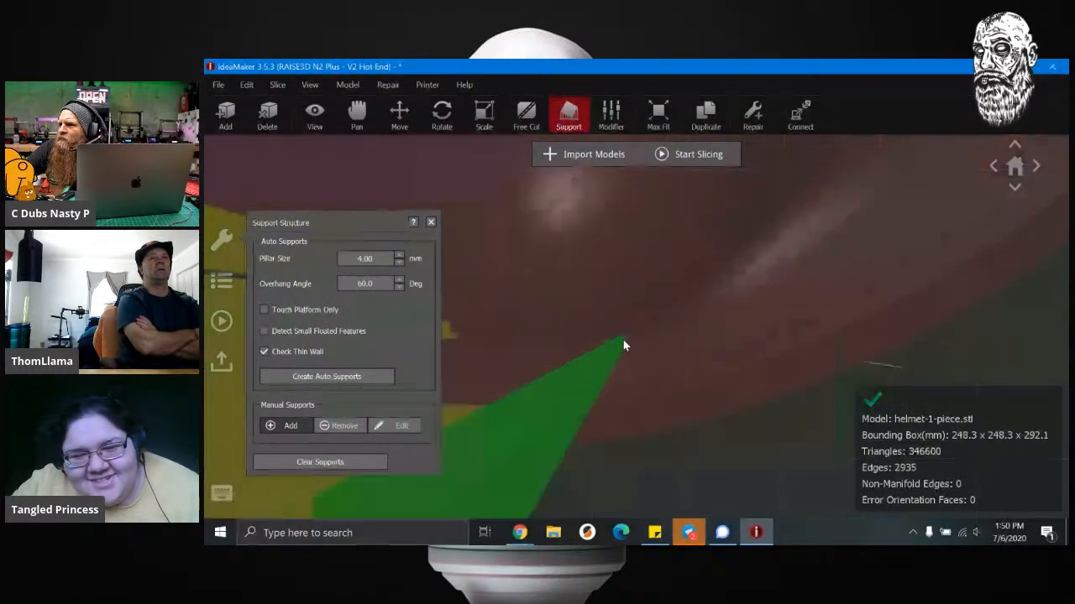
{"action": "scroll", "coordinate": [623, 341], "scroll_direction": "down", "scroll_amount": 6}
{"action": "middle_click_drag", "start_coordinate": [623, 341], "coordinate": [601, 339]}
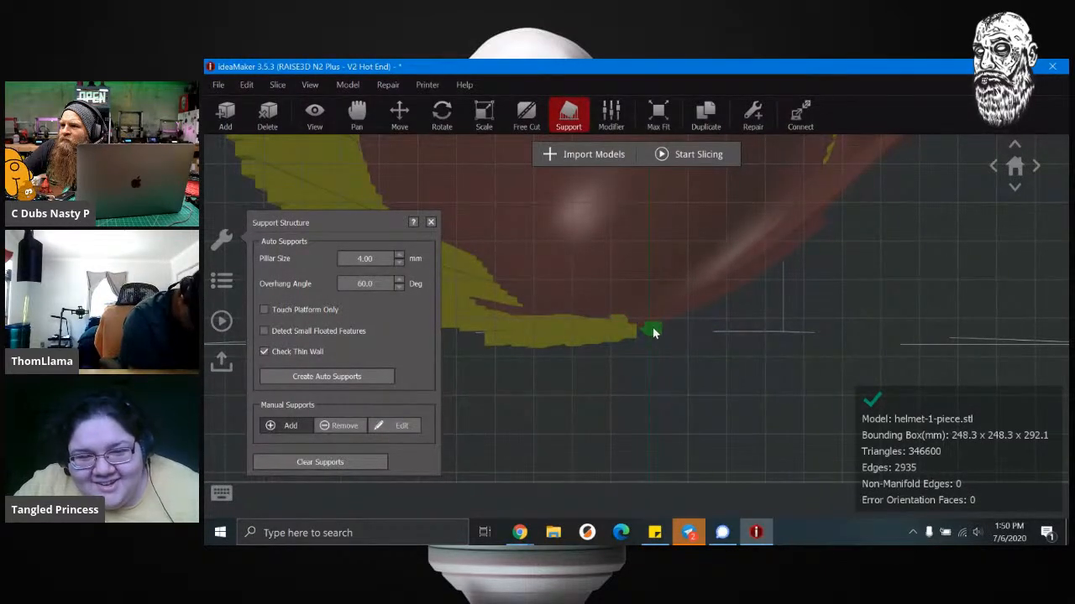
Step: Continue the 4 mm pillar row past the thin rim's lowest stretch onto the curve leading to the opposite side
{"action": "scroll", "coordinate": [664, 334], "scroll_direction": "down", "scroll_amount": 5}
{"action": "right_click_drag", "start_coordinate": [664, 334], "coordinate": [577, 408]}
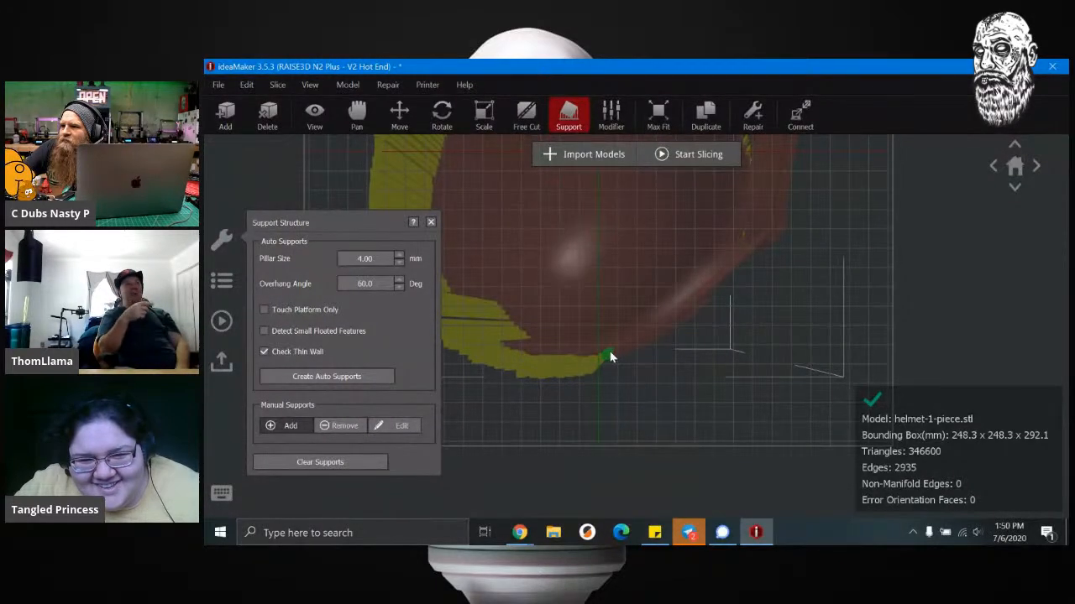
{"action": "right_click_drag", "start_coordinate": [649, 354], "coordinate": [585, 430]}
{"action": "scroll", "coordinate": [616, 361], "scroll_direction": "up", "scroll_amount": 2}
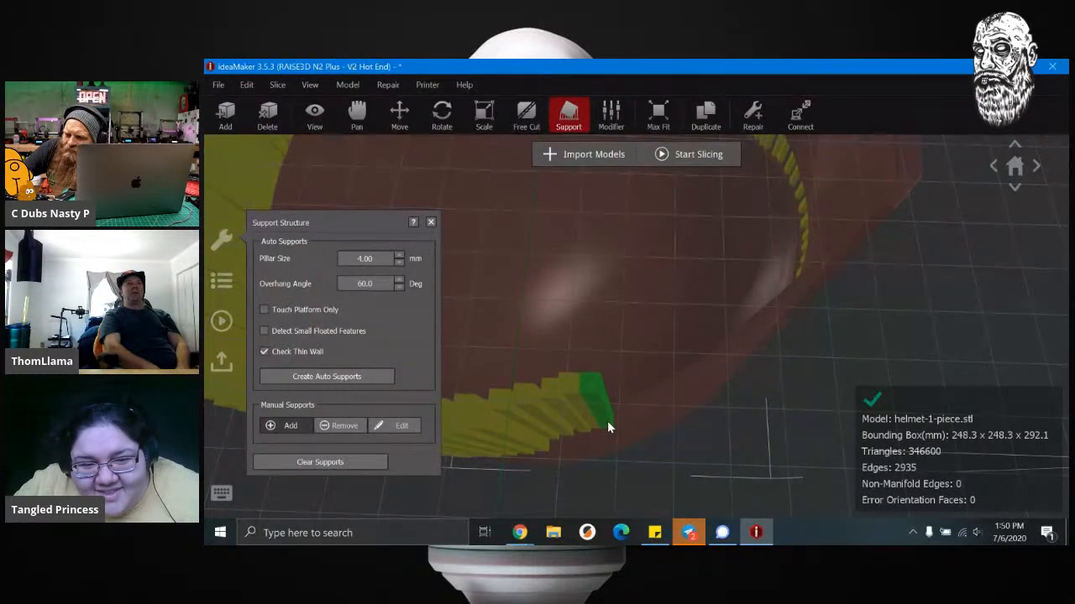
{"action": "left_click", "coordinate": [623, 417]}
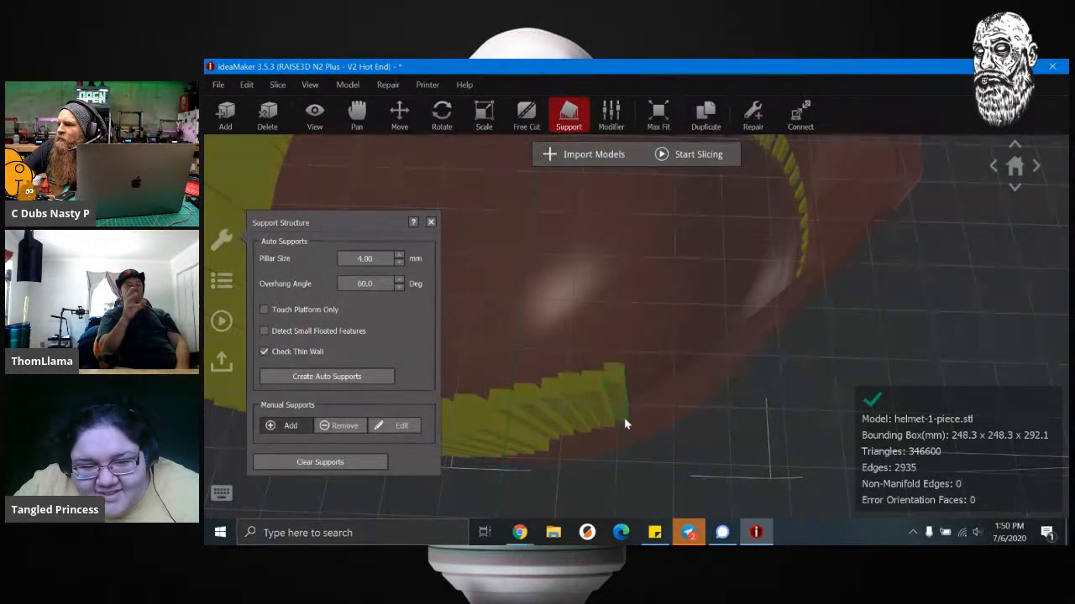
{"action": "right_click_drag", "start_coordinate": [670, 420], "coordinate": [663, 314]}
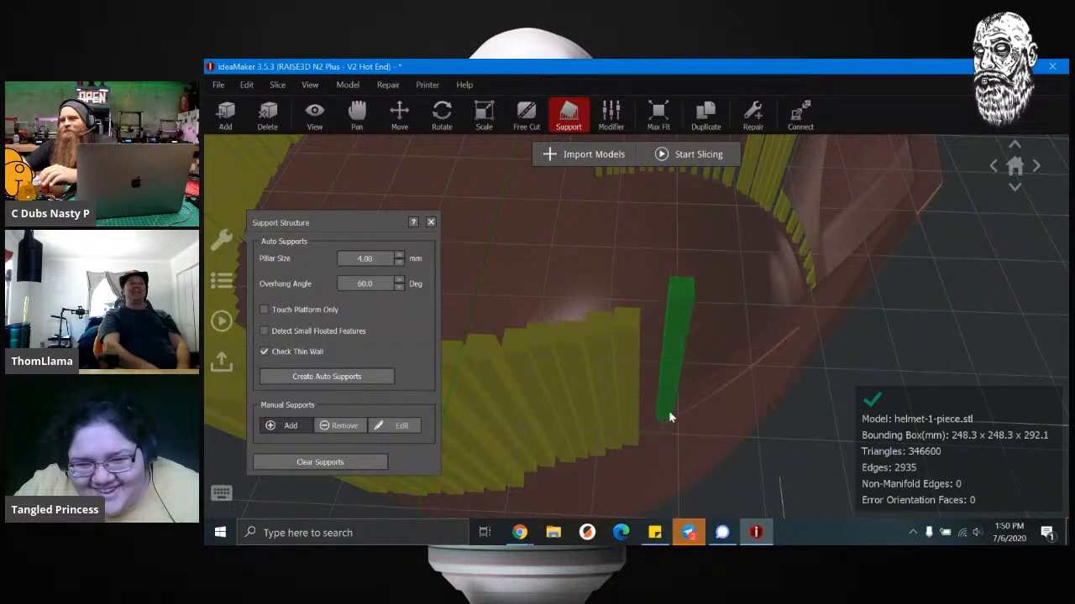
{"action": "left_click", "coordinate": [645, 430]}
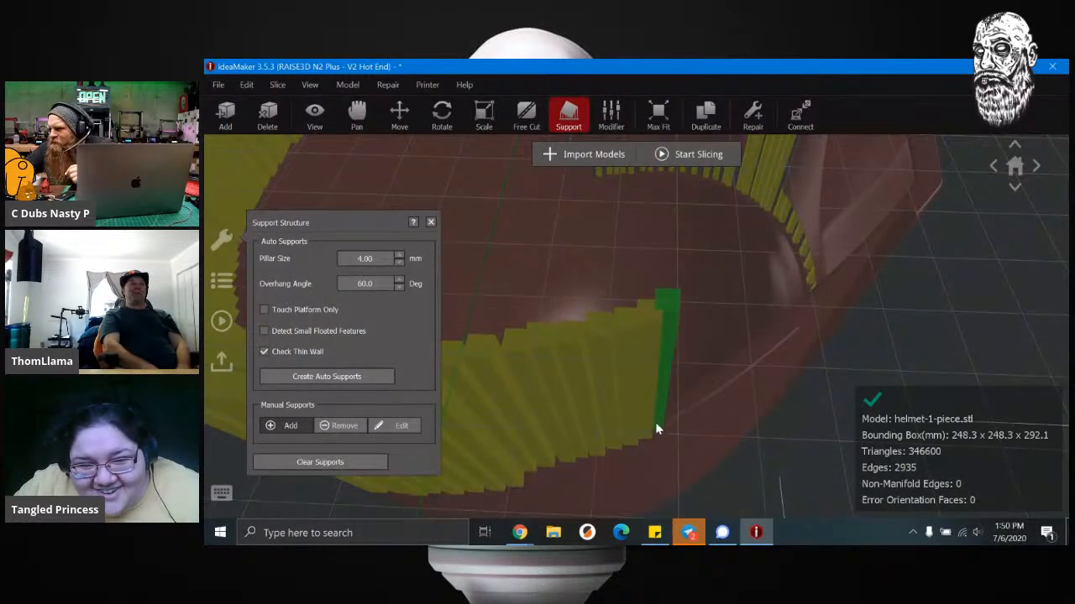
{"action": "left_click", "coordinate": [658, 424]}
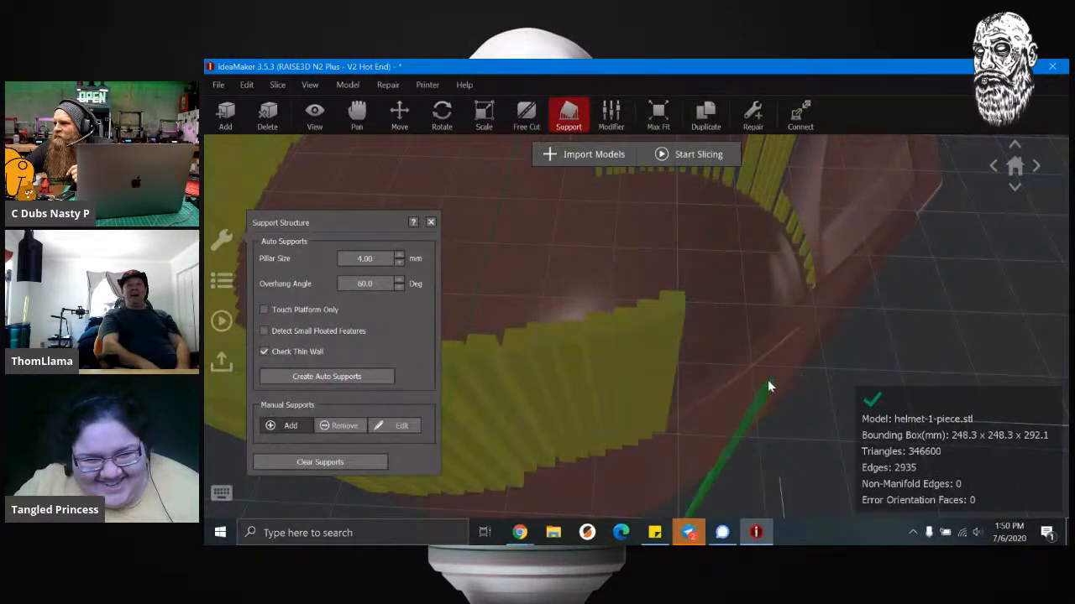
Step: Add closely spaced 4 mm pillars further along the curved rim edge towards the helmet's opposite side
{"action": "right_click_drag", "start_coordinate": [735, 377], "coordinate": [638, 434]}
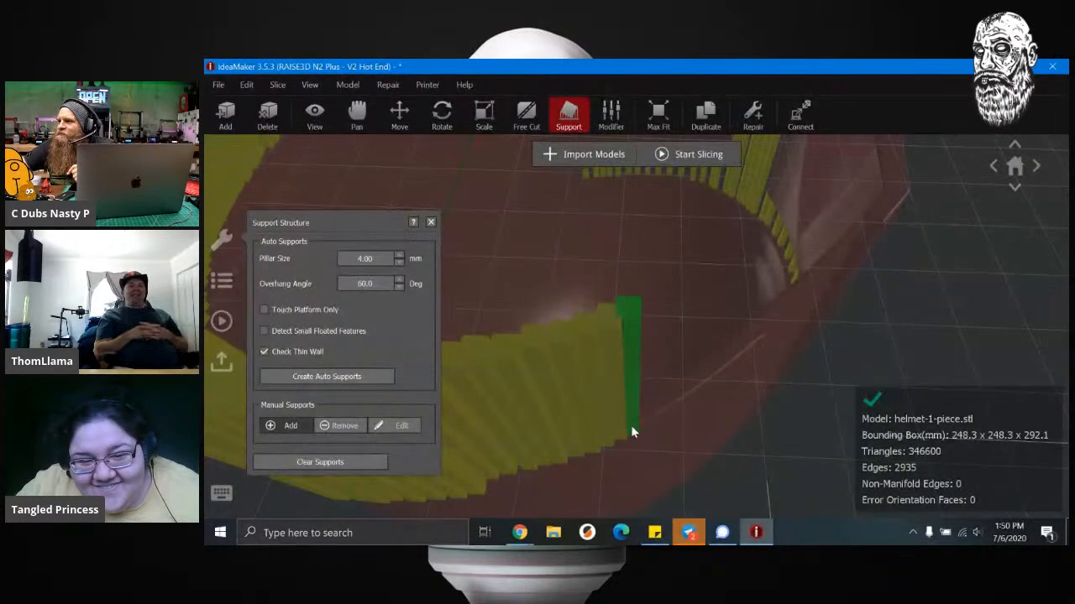
{"action": "left_click", "coordinate": [645, 420]}
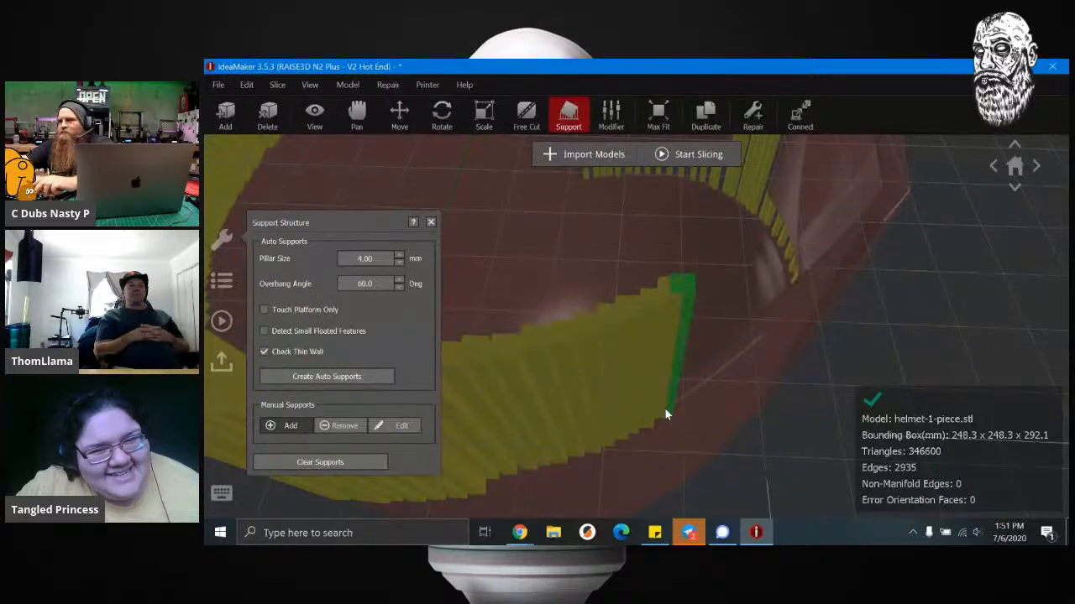
{"action": "left_click", "coordinate": [668, 404]}
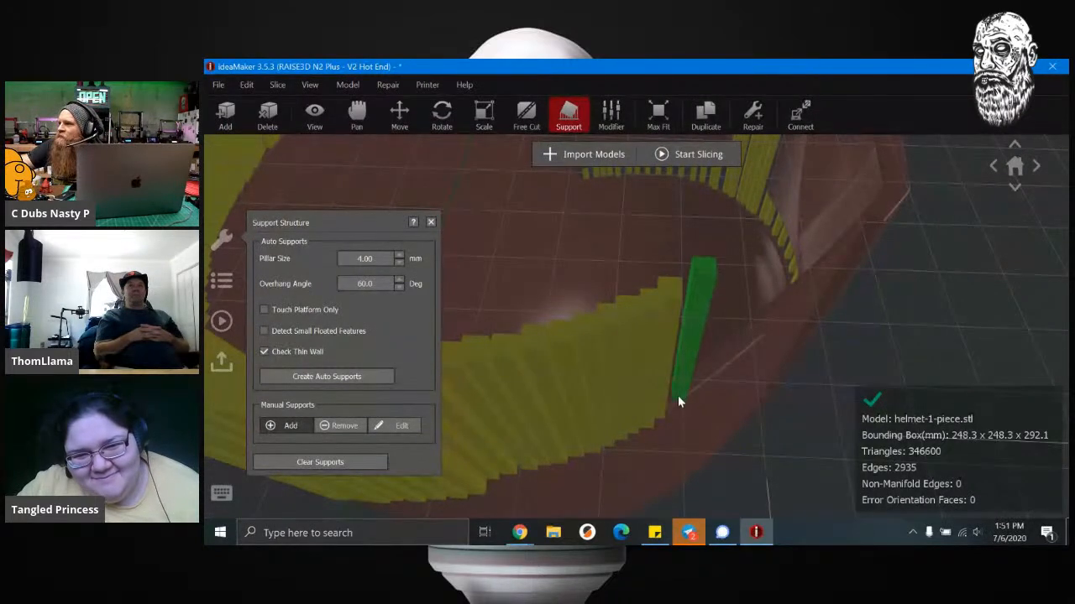
{"action": "left_click", "coordinate": [672, 401]}
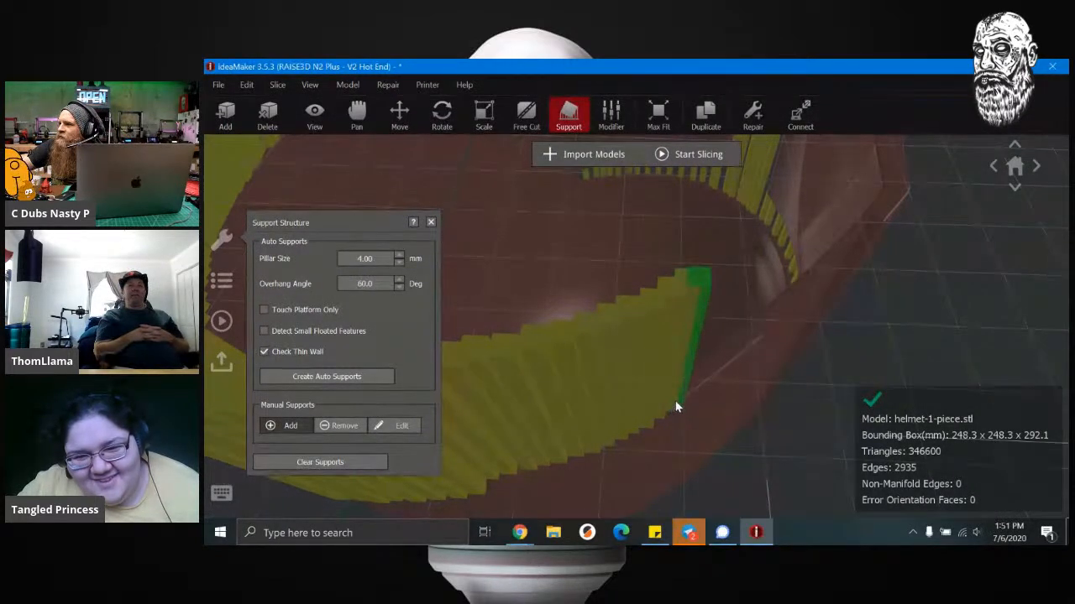
{"action": "left_click", "coordinate": [682, 392]}
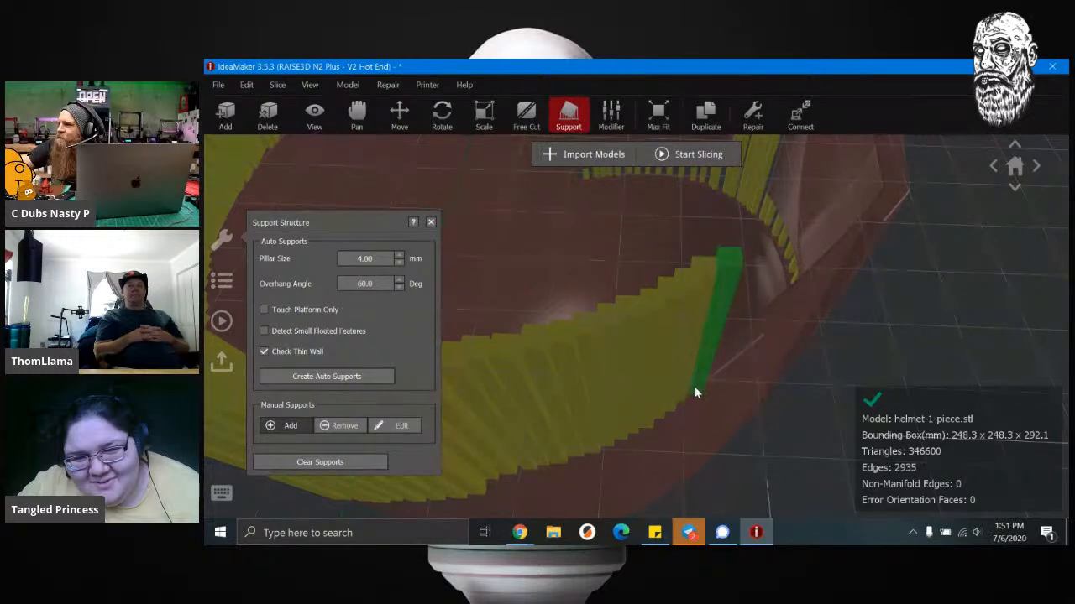
{"action": "left_click", "coordinate": [693, 392]}
Step: Extend the 4 mm pillar row along the remaining diagonal rim edge up to its far corner
{"action": "scroll", "coordinate": [730, 386], "scroll_direction": "down", "scroll_amount": 3}
{"action": "scroll", "coordinate": [729, 387], "scroll_direction": "up", "scroll_amount": 1}
{"action": "right_click_drag", "start_coordinate": [727, 388], "coordinate": [728, 429]}
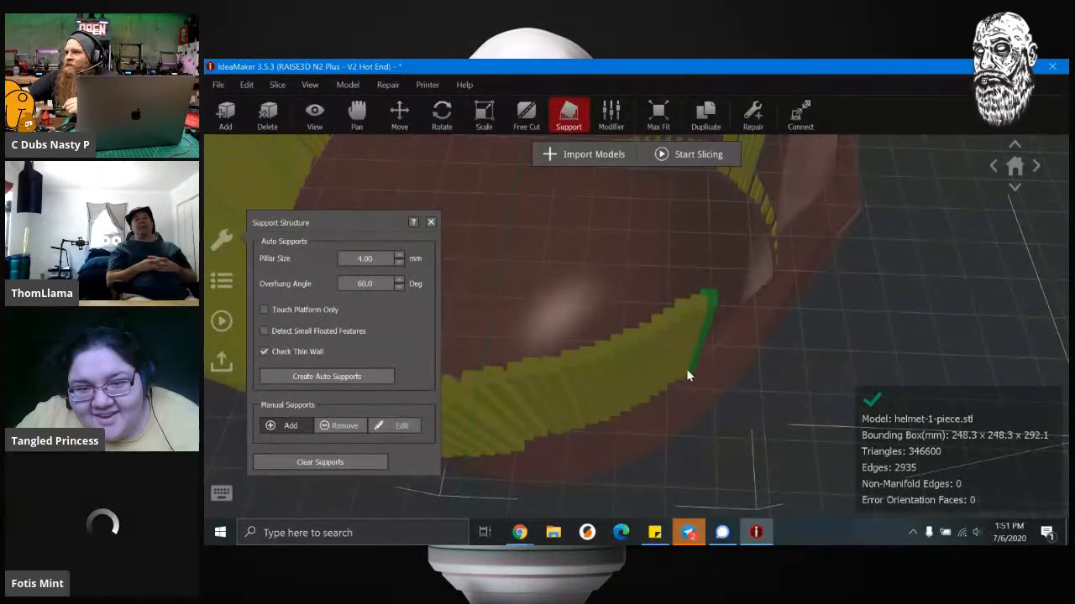
{"action": "right_click_drag", "start_coordinate": [732, 376], "coordinate": [672, 449]}
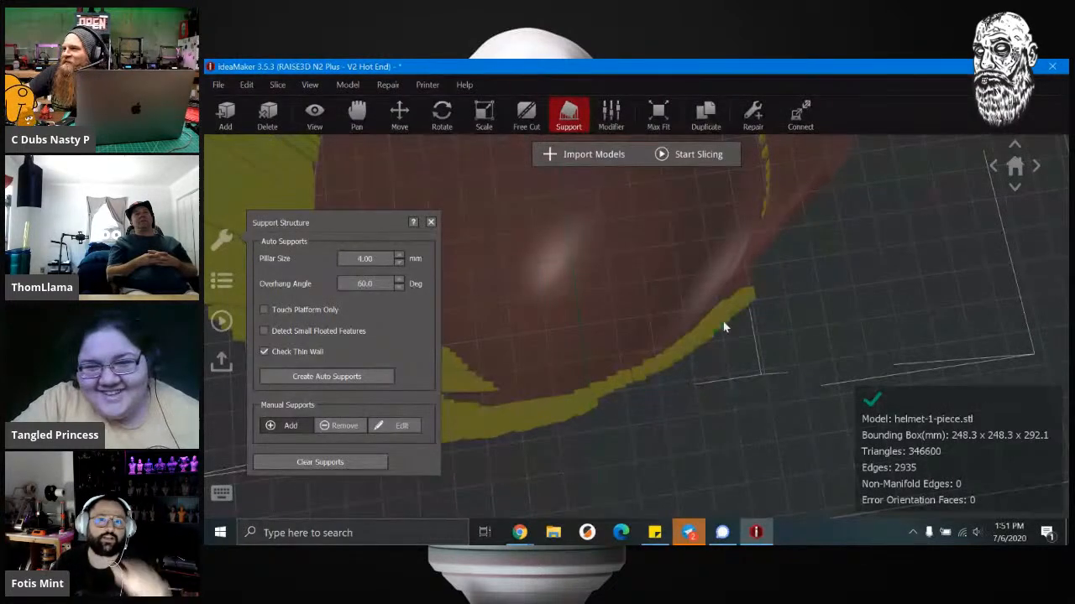
Step: Inspect the pillars on the diagonal rim and their far end from below and from the side
{"action": "scroll", "coordinate": [740, 309], "scroll_direction": "up", "scroll_amount": 3}
{"action": "right_click_drag", "start_coordinate": [780, 416], "coordinate": [748, 351]}
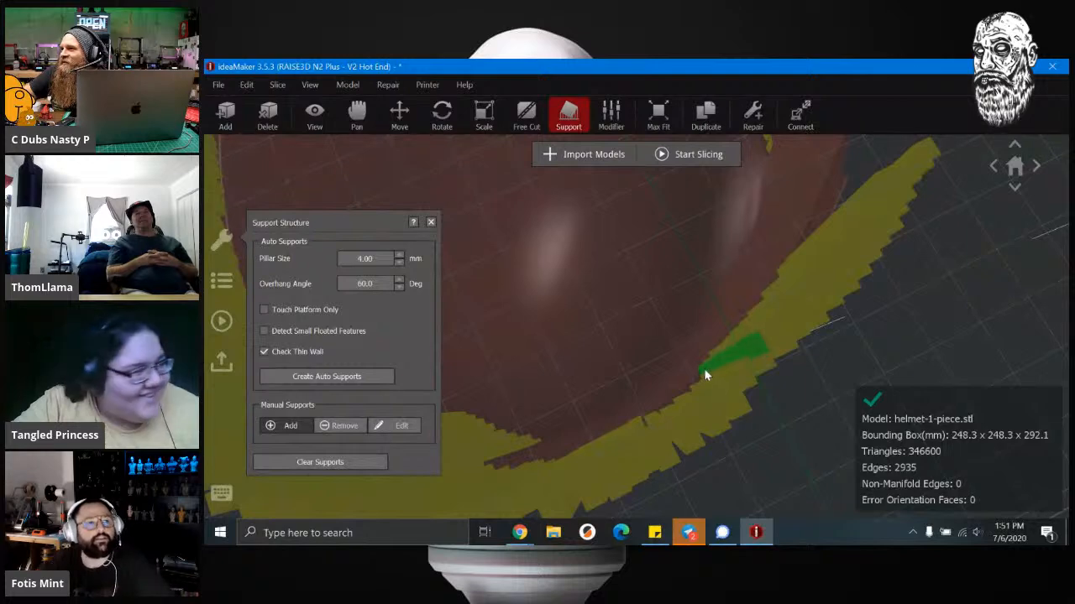
{"action": "scroll", "coordinate": [726, 369], "scroll_direction": "up", "scroll_amount": 3}
{"action": "scroll", "coordinate": [726, 370], "scroll_direction": "down", "scroll_amount": 4}
{"action": "scroll", "coordinate": [726, 367], "scroll_direction": "down", "scroll_amount": 3}
{"action": "right_click_drag", "start_coordinate": [726, 367], "coordinate": [1056, 222]}
{"action": "right_click_drag", "start_coordinate": [868, 330], "coordinate": [829, 346]}
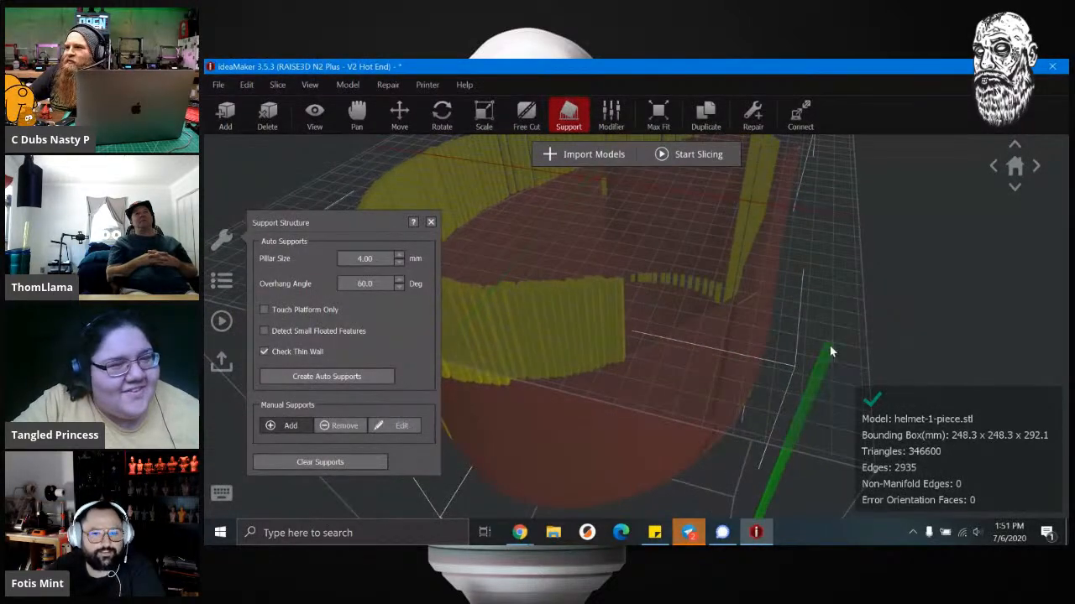
{"action": "scroll", "coordinate": [829, 346], "scroll_direction": "up", "scroll_amount": 5}
{"action": "right_click_drag", "start_coordinate": [830, 351], "coordinate": [819, 433]}
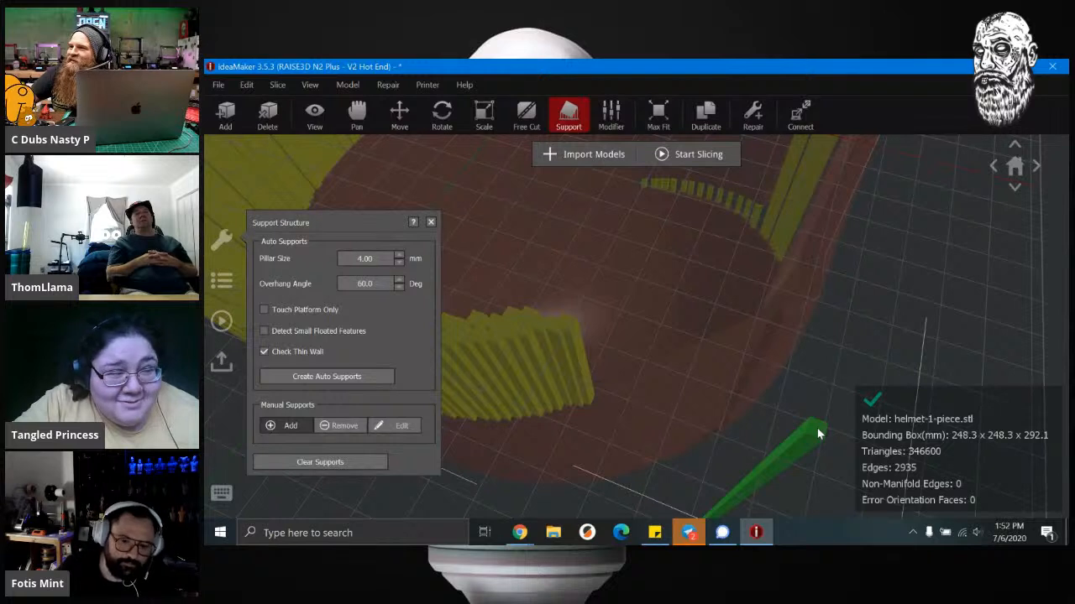
{"action": "right_click_drag", "start_coordinate": [817, 428], "coordinate": [620, 357]}
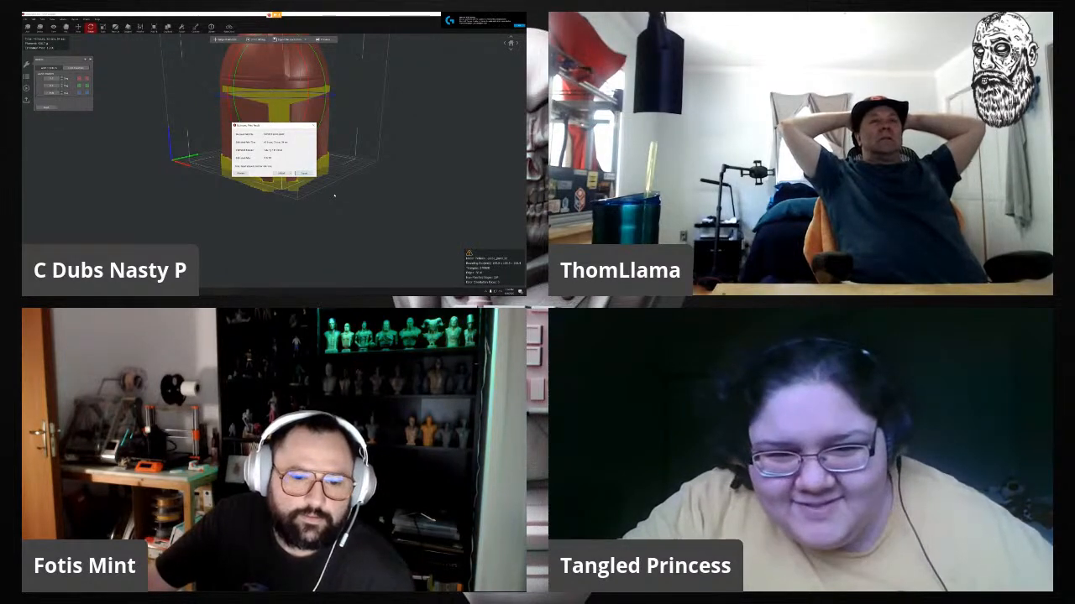
Step: Export the sliced helmet to the local disk as Mando and open its slice preview
{"action": "left_click", "coordinate": [302, 174]}
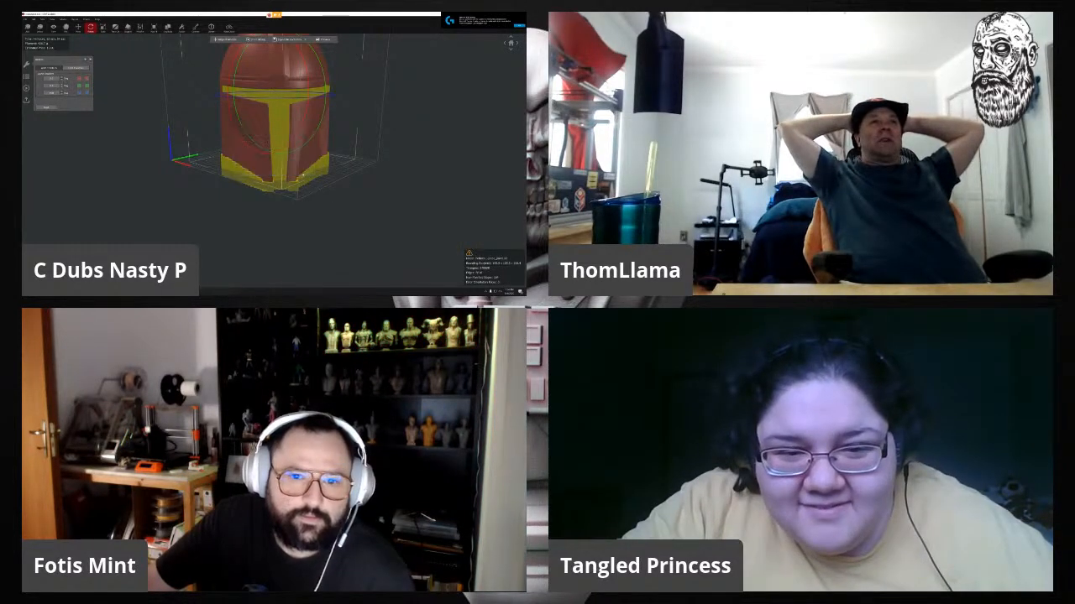
{"action": "left_click", "coordinate": [83, 44]}
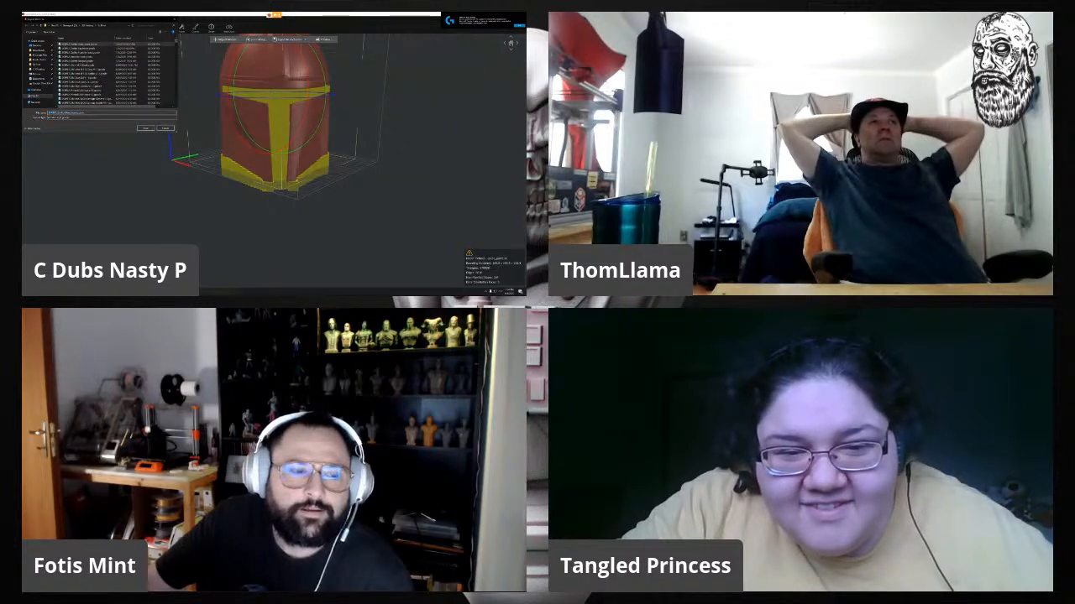
{"action": "type", "text": "Mando"}
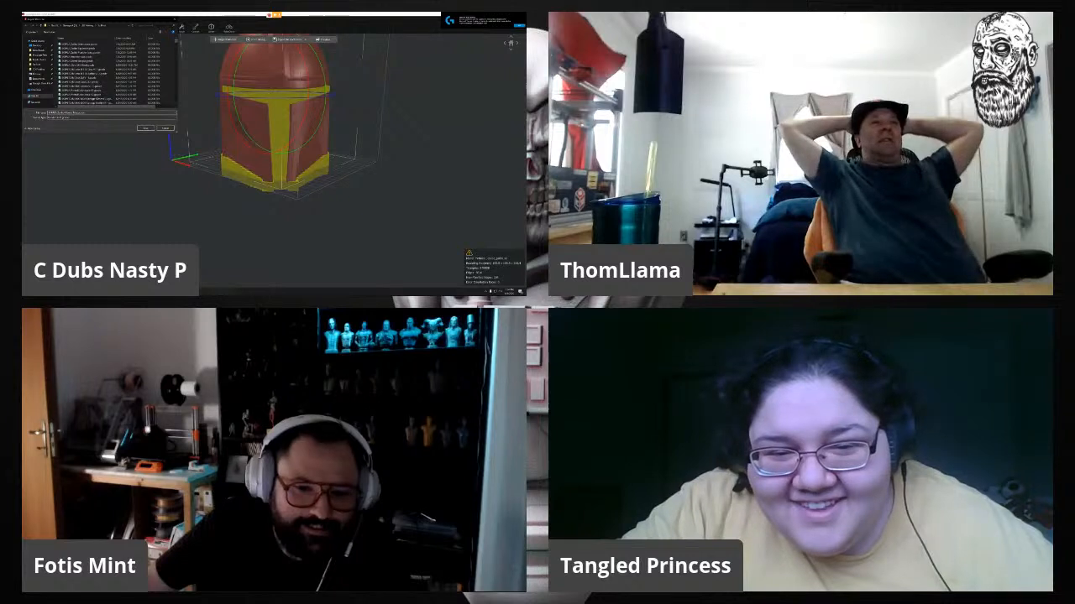
{"action": "left_click", "coordinate": [146, 129]}
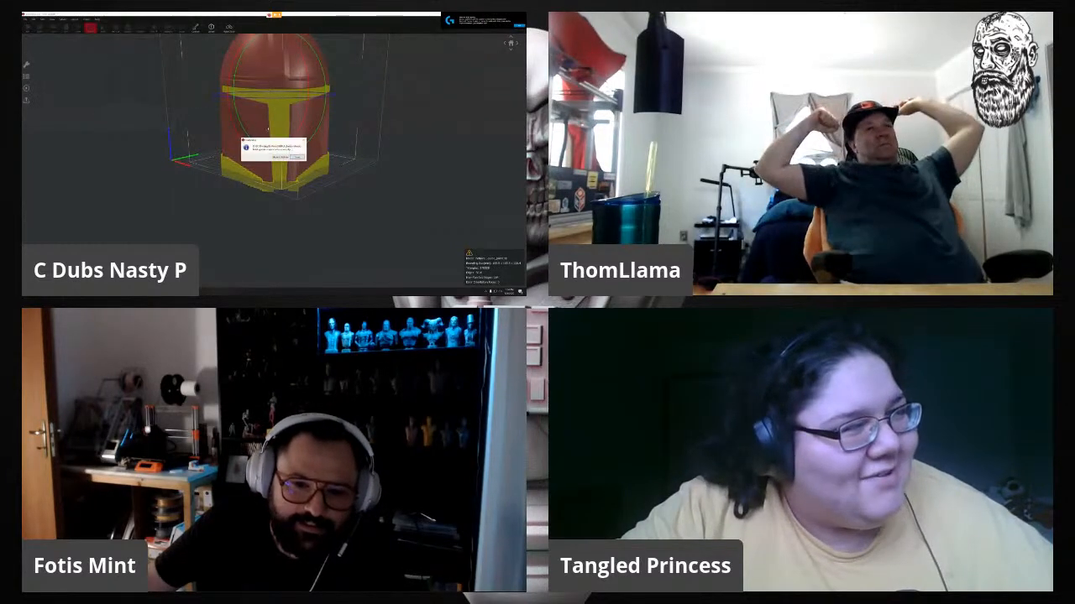
{"action": "left_click", "coordinate": [297, 157]}
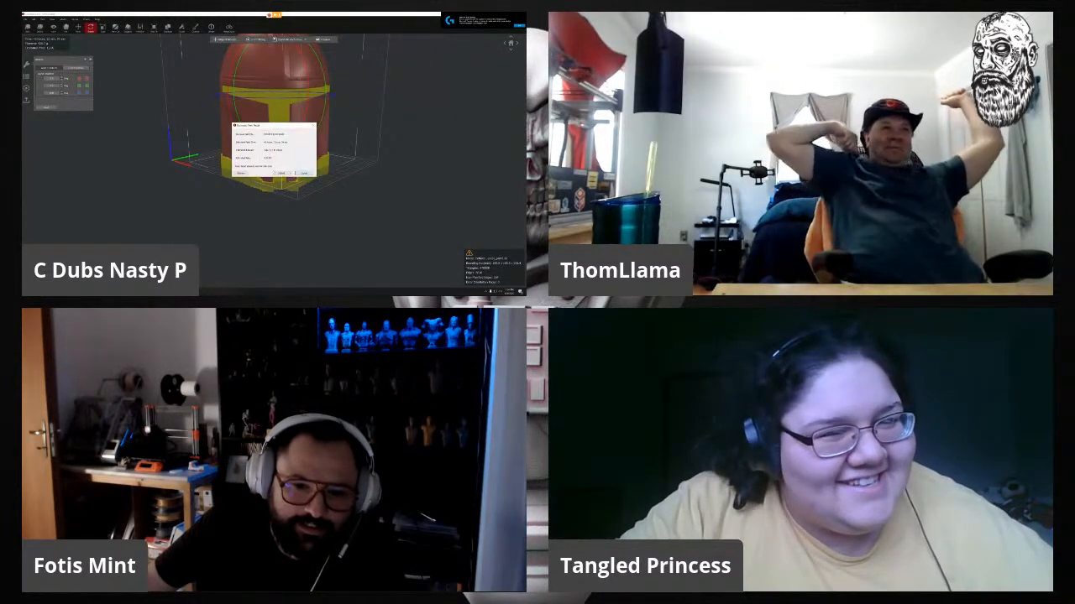
{"action": "left_click", "coordinate": [242, 173]}
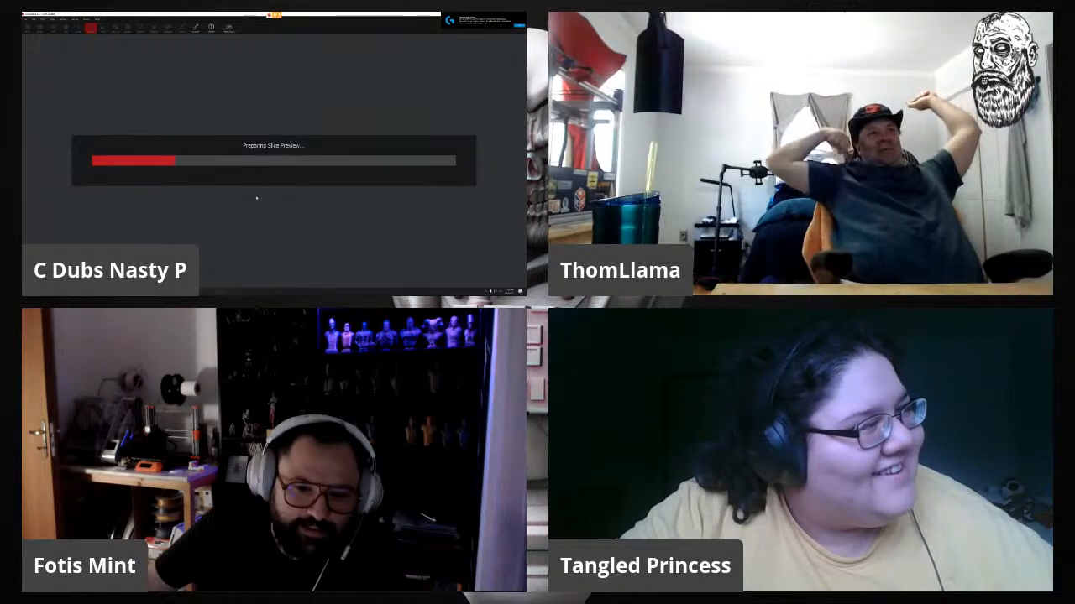